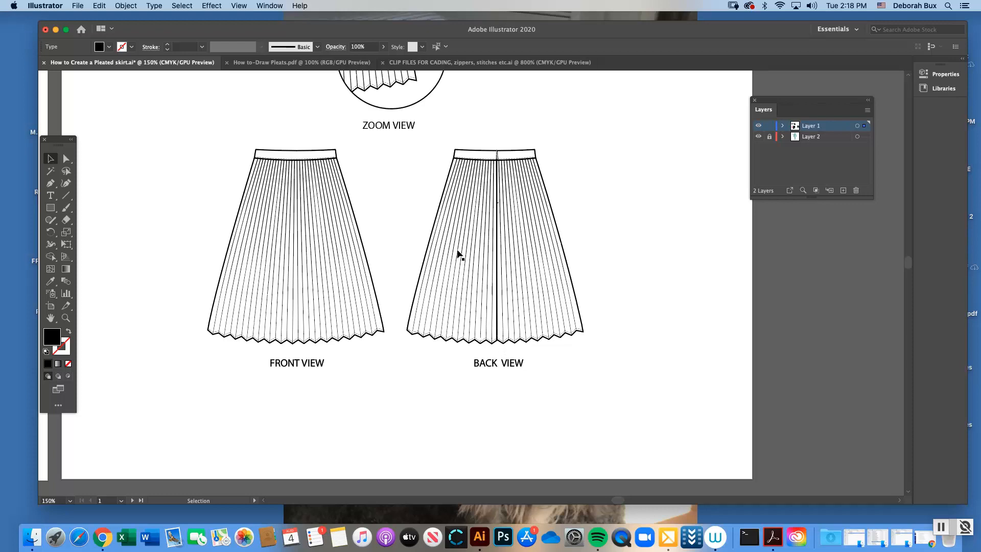
Review the finished front and back skirt drawings, the reference photos and the staged construction examples around the figure
{"action": "key", "text": "super+1"}
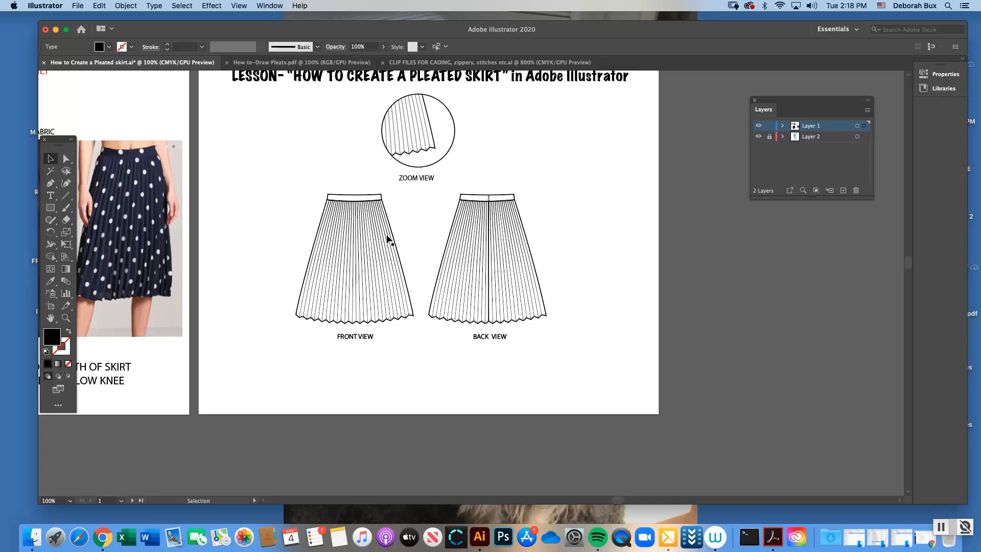
{"action": "left_click_drag", "start_coordinate": [621, 502], "coordinate": [591, 500]}
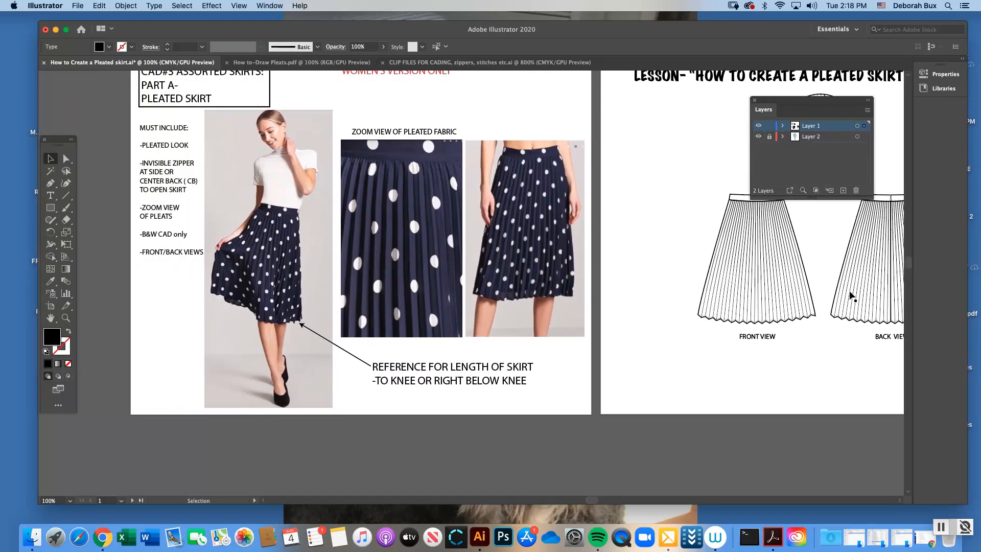
{"action": "scroll", "coordinate": [909, 263], "scroll_direction": "up", "scroll_amount": 3}
{"action": "scroll", "coordinate": [909, 263], "scroll_direction": "up", "scroll_amount": 1}
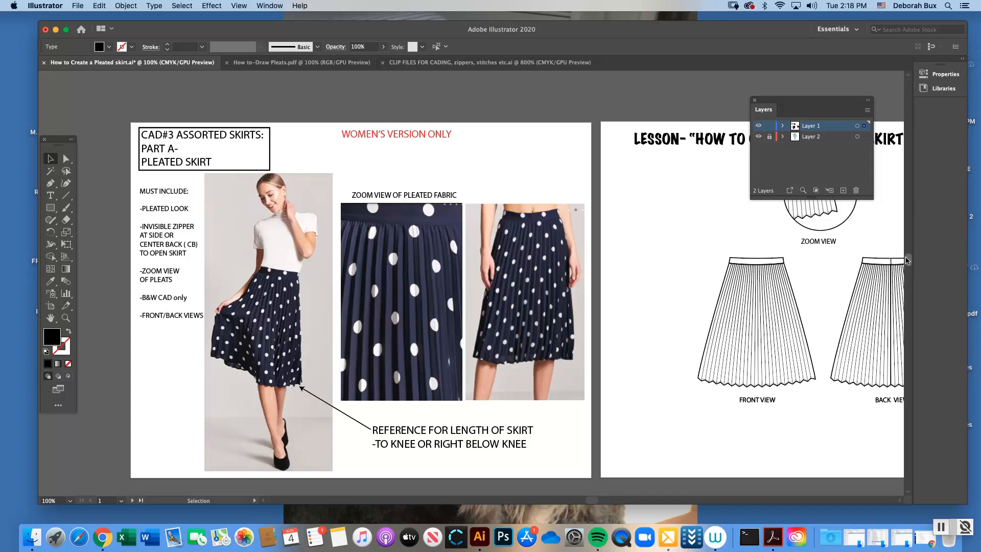
{"action": "left_click_drag", "start_coordinate": [910, 262], "coordinate": [907, 285]}
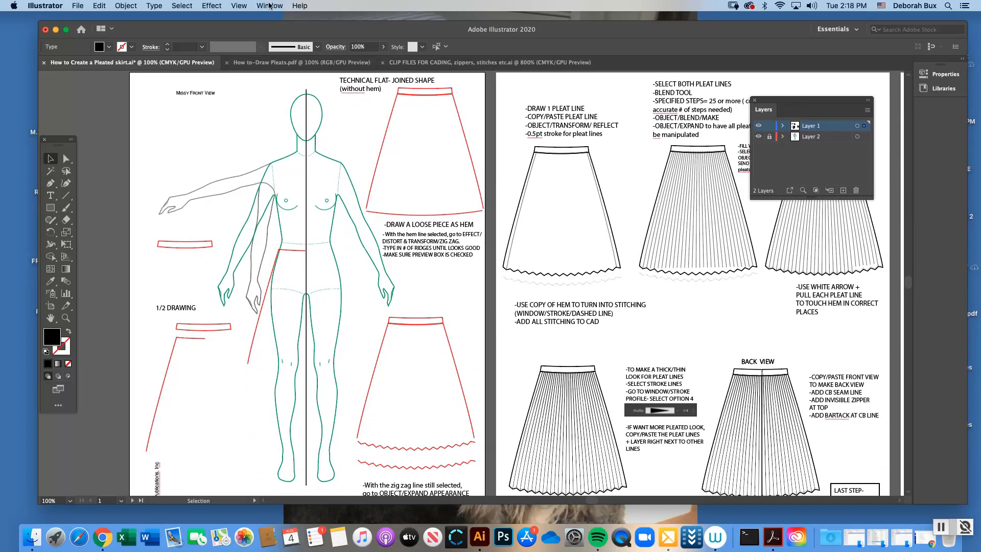
Check the figure layer's lock, close the Layers panel and move the Tools panel closer to the figure
{"action": "left_click", "coordinate": [270, 5]}
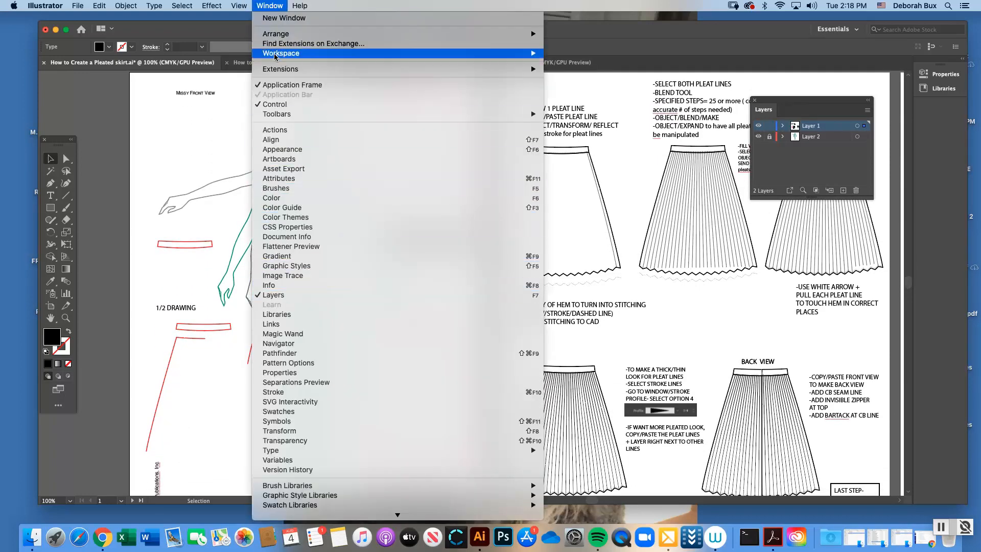
{"action": "left_click", "coordinate": [271, 10]}
{"action": "left_click_drag", "start_coordinate": [785, 104], "coordinate": [469, 126]}
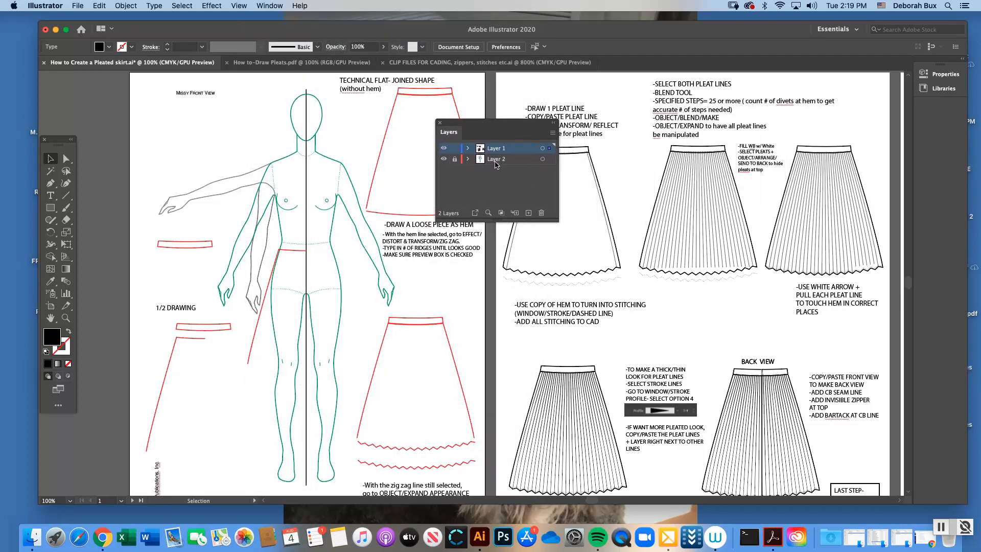
{"action": "left_click", "coordinate": [456, 160]}
{"action": "left_click_drag", "start_coordinate": [247, 104], "coordinate": [289, 157]}
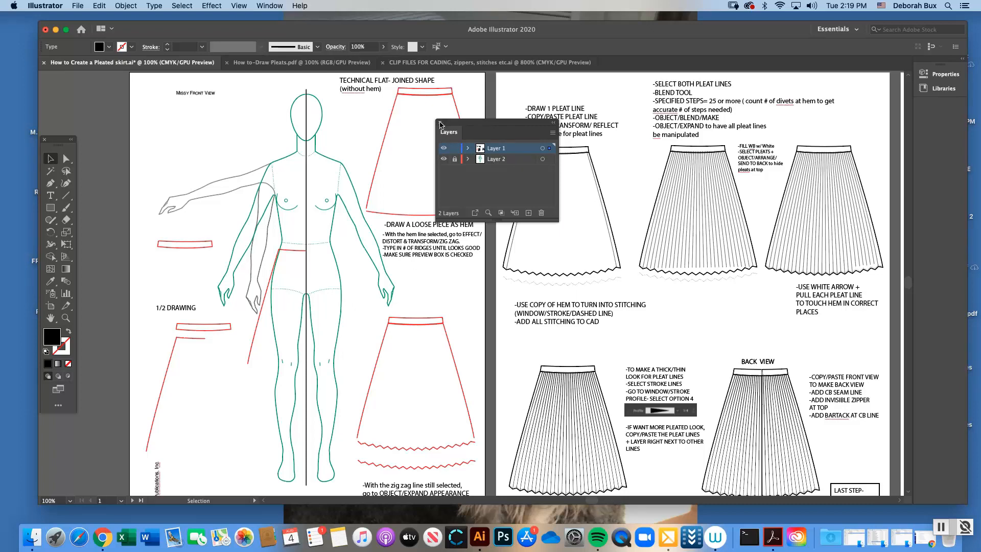
{"action": "left_click", "coordinate": [440, 123]}
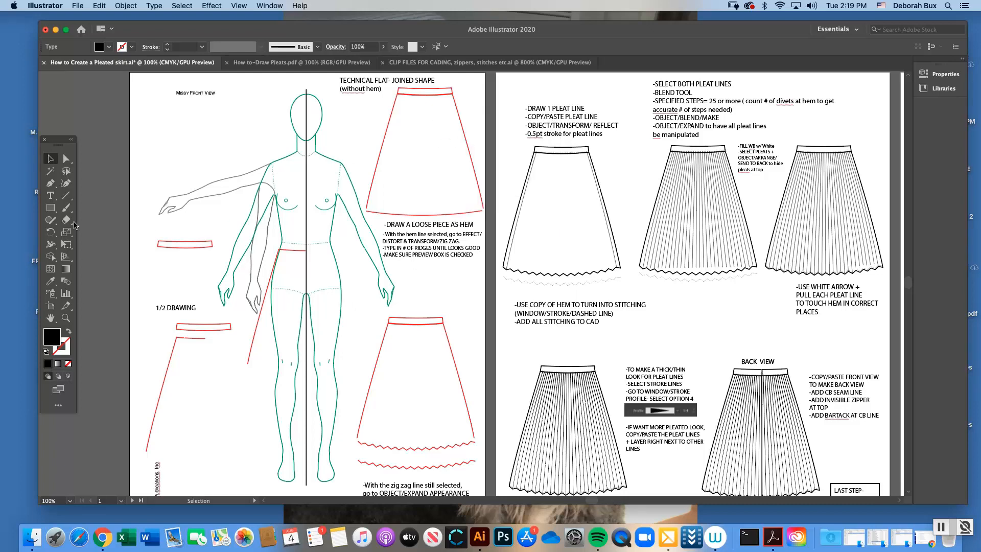
{"action": "left_click_drag", "start_coordinate": [58, 143], "coordinate": [94, 96]}
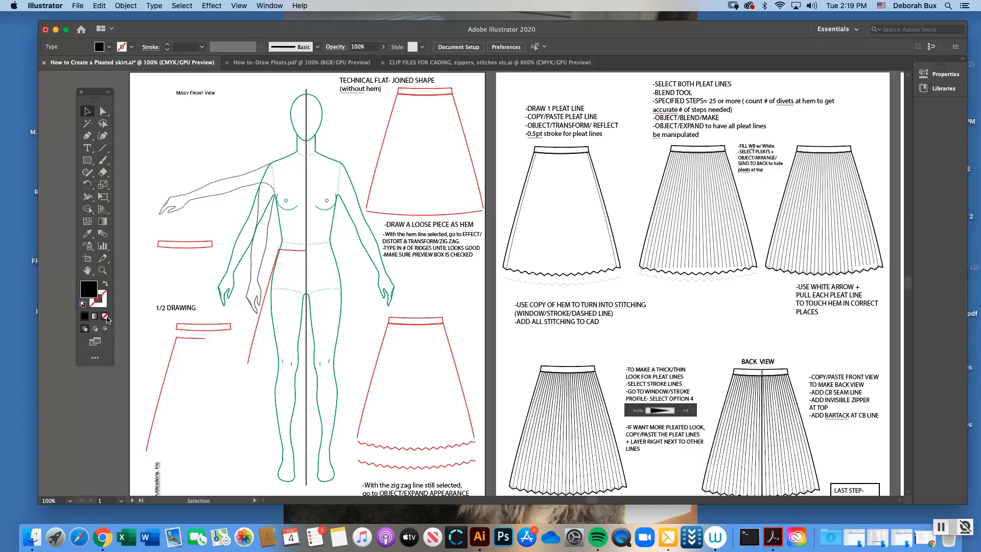
{"action": "left_click", "coordinate": [105, 316]}
{"action": "left_click", "coordinate": [104, 304]}
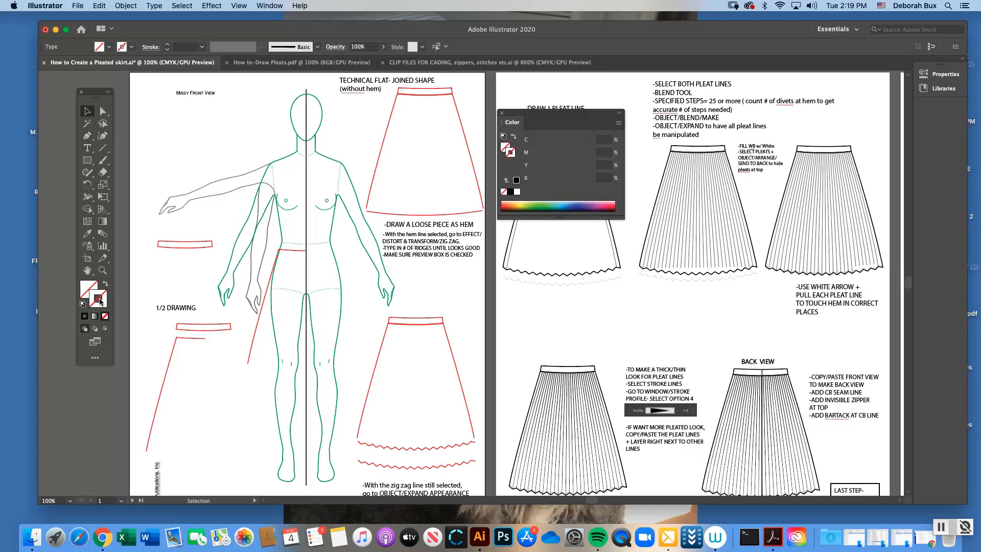
{"action": "double_click", "coordinate": [103, 301]}
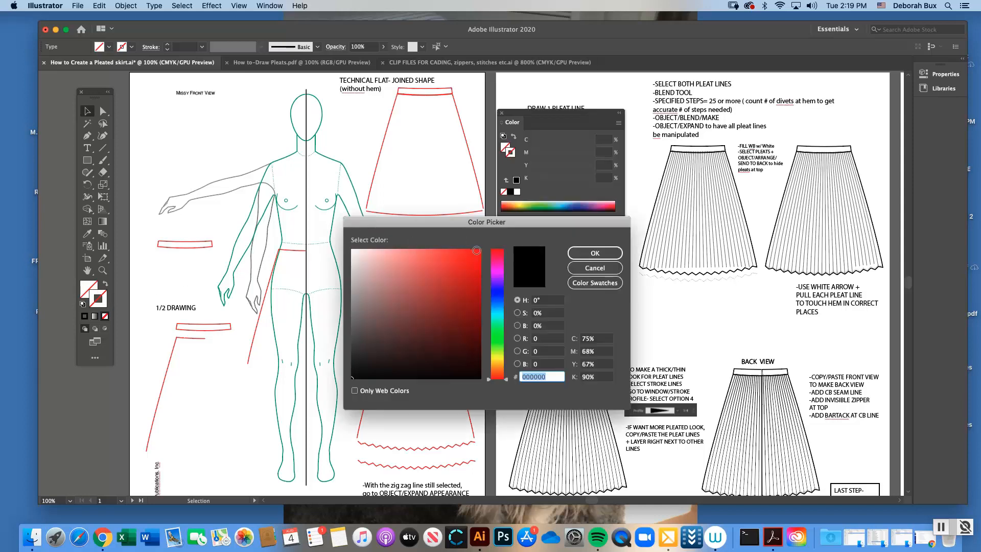
{"action": "left_click", "coordinate": [582, 254]}
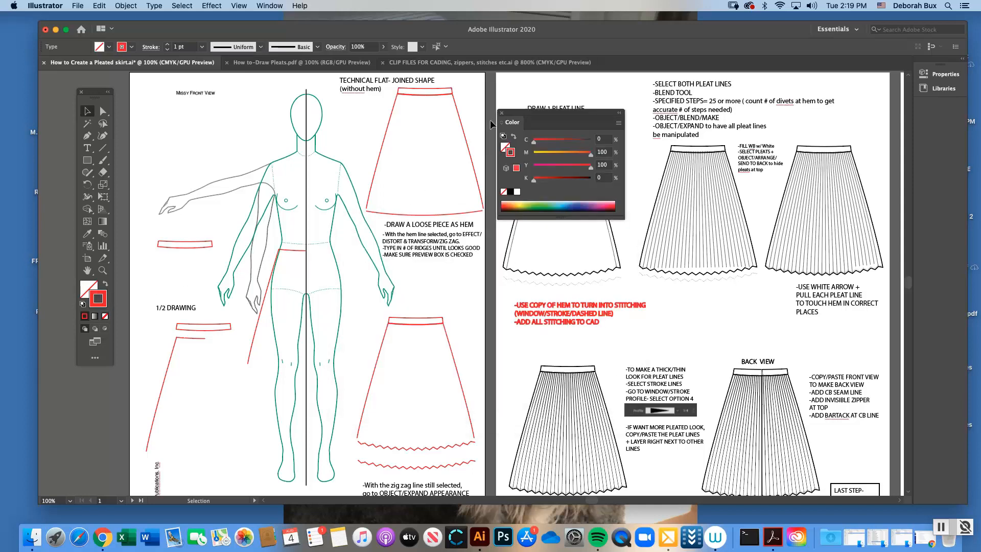
{"action": "key", "text": "a"}
{"action": "key", "text": "super+z"}
{"action": "key", "text": "super+z"}
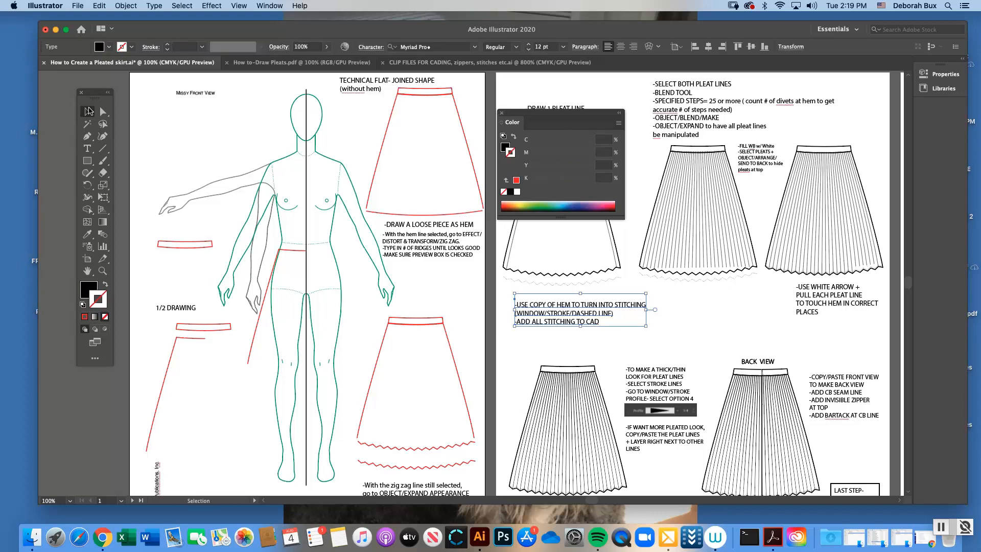
Deselect everything, set the default to no fill with a bright red stroke, and close the Color panel
{"action": "key", "text": "super+shift+a"}
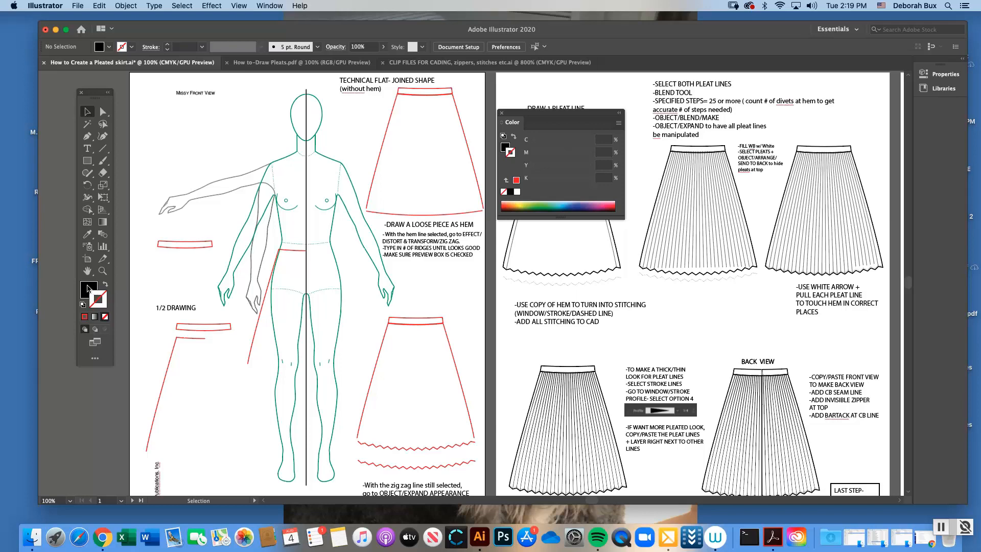
{"action": "left_click", "coordinate": [88, 289]}
{"action": "left_click", "coordinate": [106, 284]}
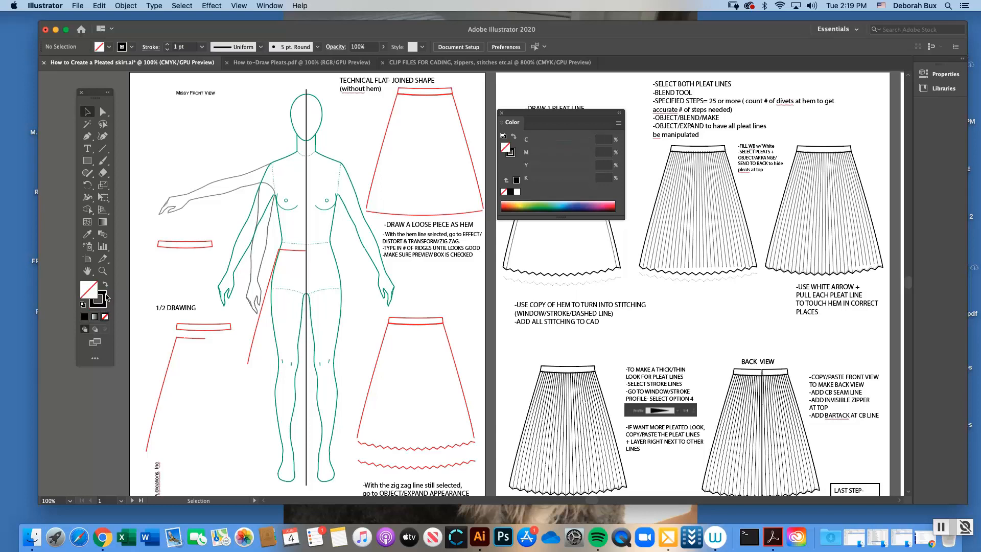
{"action": "double_click", "coordinate": [104, 305]}
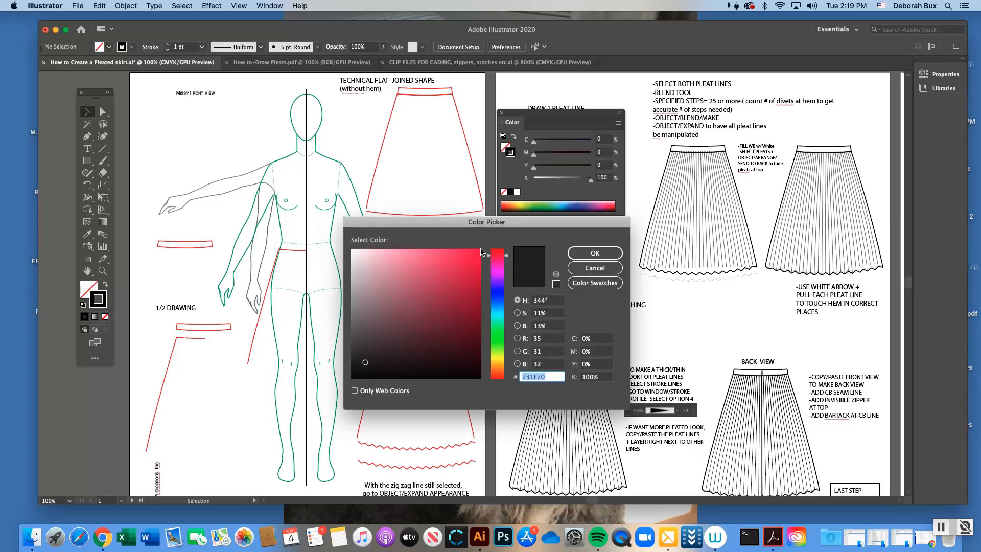
{"action": "left_click", "coordinate": [480, 251]}
{"action": "left_click", "coordinate": [573, 255]}
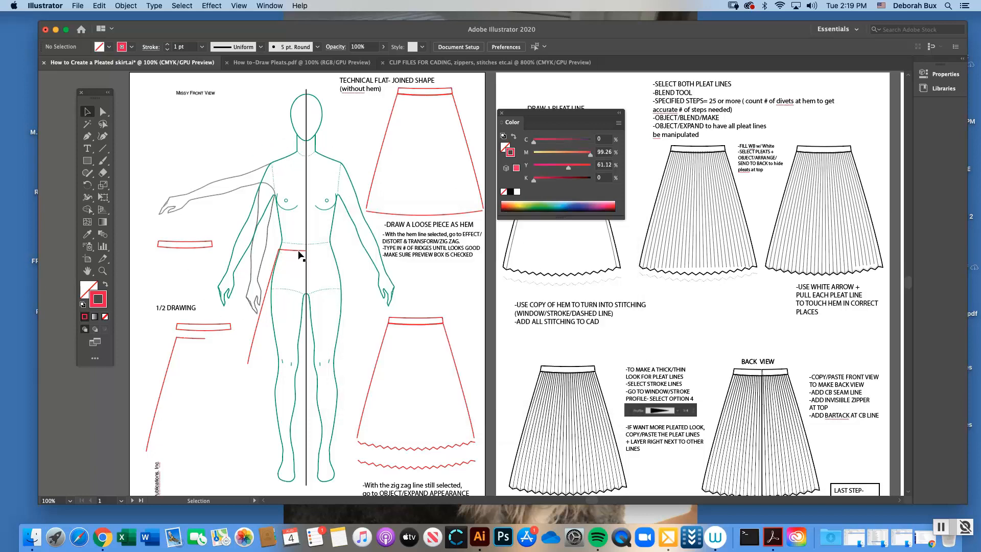
{"action": "left_click", "coordinate": [102, 271]}
{"action": "left_click", "coordinate": [366, 279]}
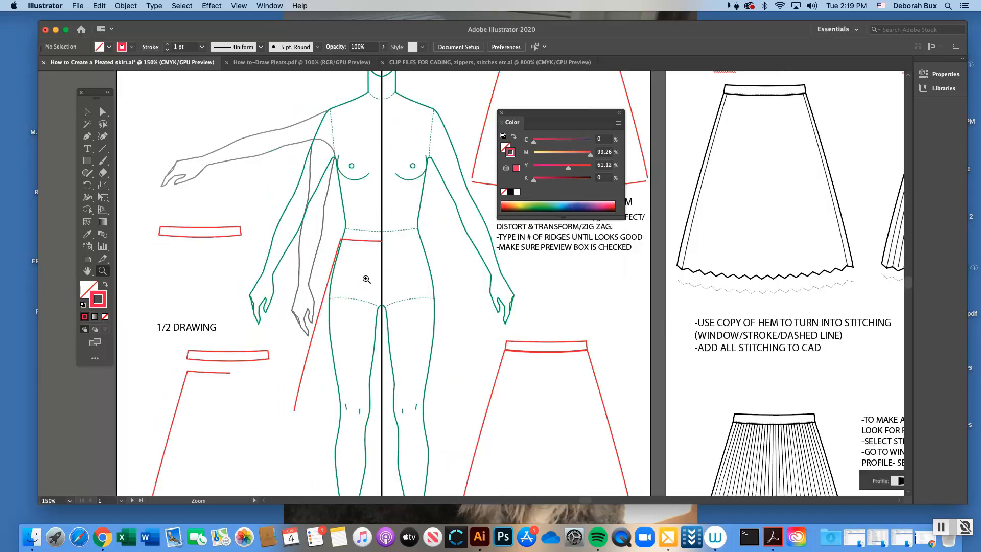
{"action": "left_click", "coordinate": [503, 115]}
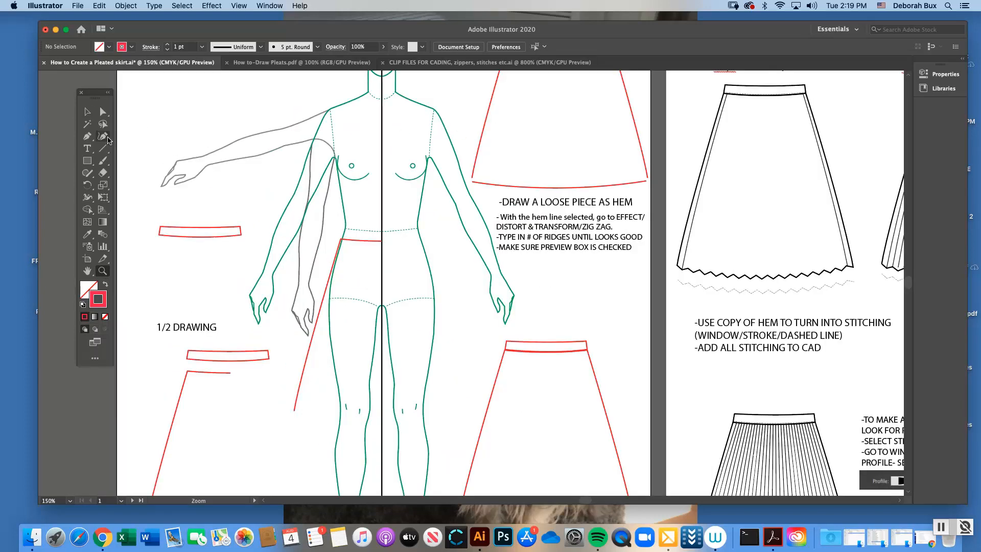
Examine the existing red half-skirt outline on the figure and the half-drawing and joined-skirt examples around it
{"action": "key", "text": "v"}
{"action": "key", "text": "a"}
{"action": "left_click", "coordinate": [364, 243]}
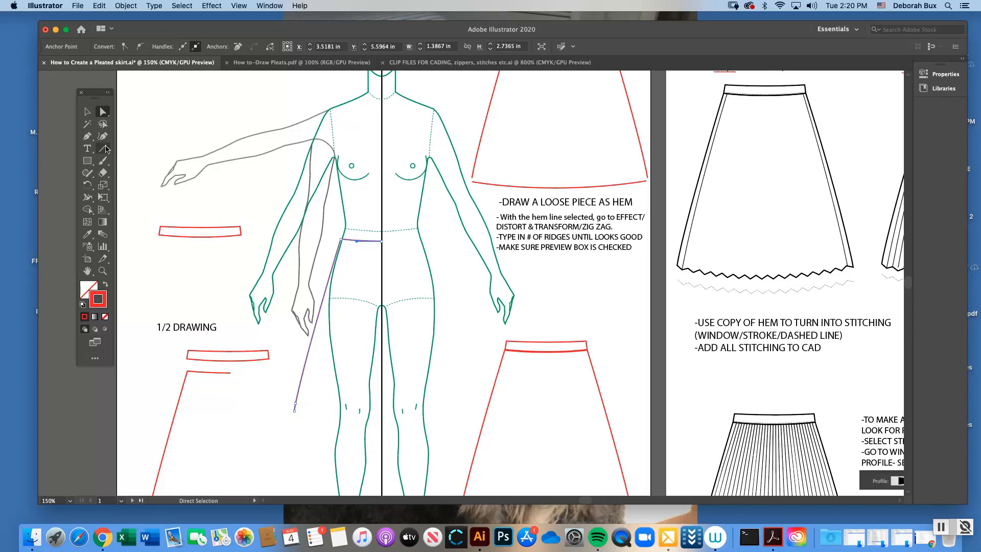
{"action": "left_click", "coordinate": [87, 113]}
{"action": "left_click", "coordinate": [182, 121]}
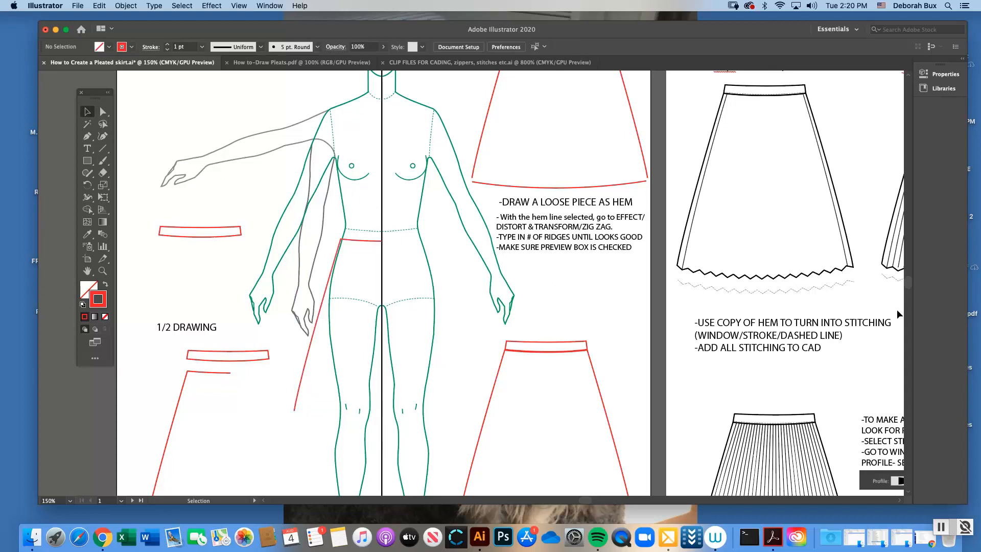
{"action": "left_click_drag", "start_coordinate": [909, 287], "coordinate": [909, 290]}
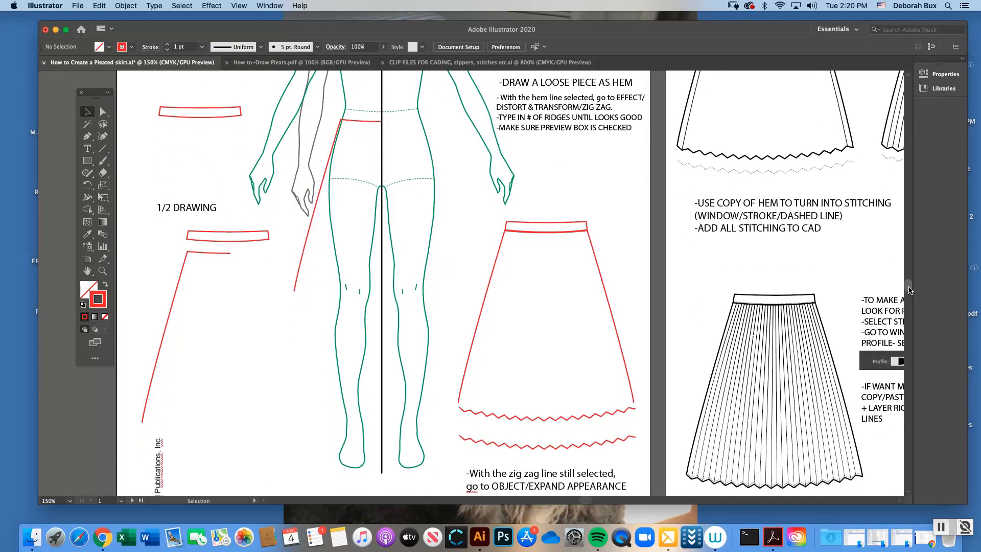
{"action": "scroll", "coordinate": [909, 291], "scroll_direction": "up", "scroll_amount": 3}
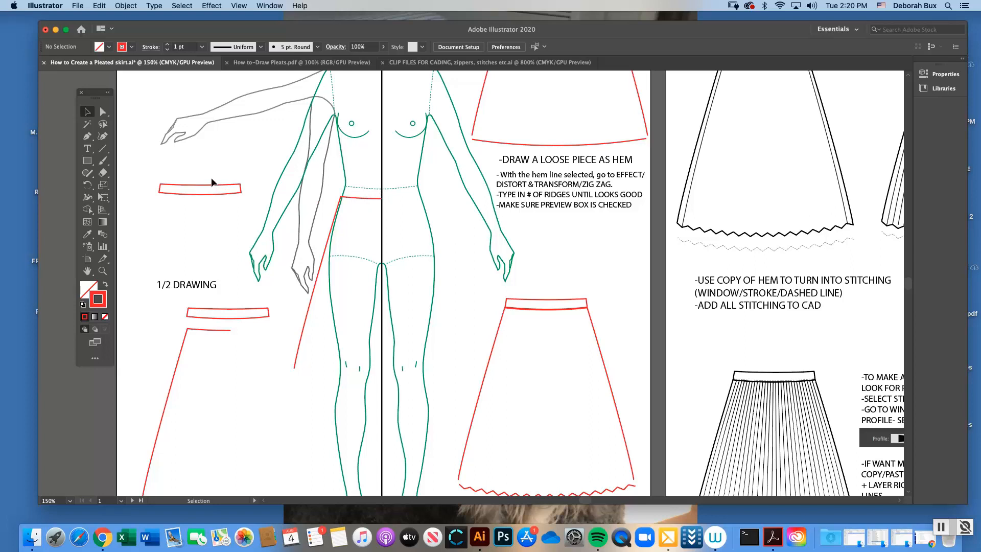
Try the loose waistband on the figure's waist and undo the move
{"action": "left_click_drag", "start_coordinate": [237, 188], "coordinate": [412, 187]}
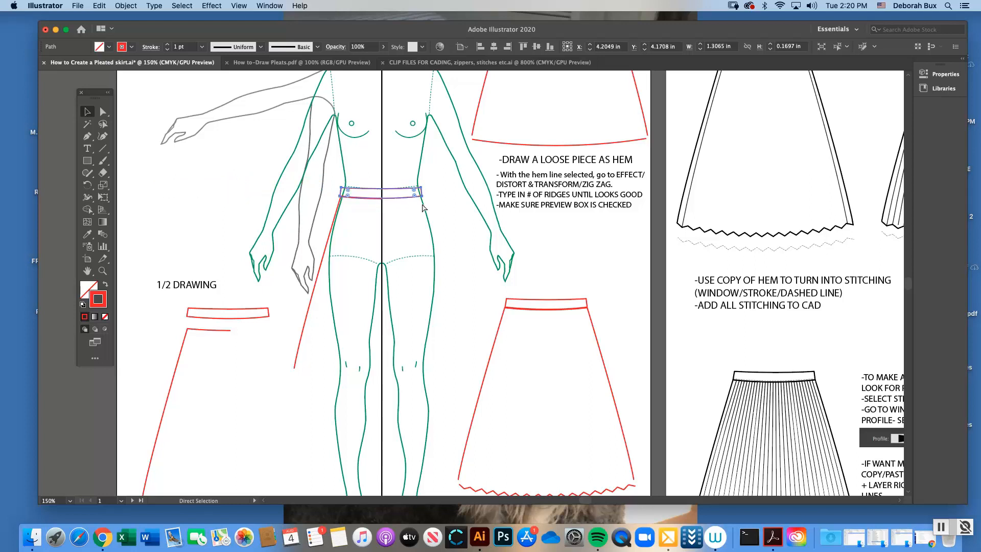
{"action": "key", "text": "cmd+z"}
{"action": "left_click", "coordinate": [255, 178]}
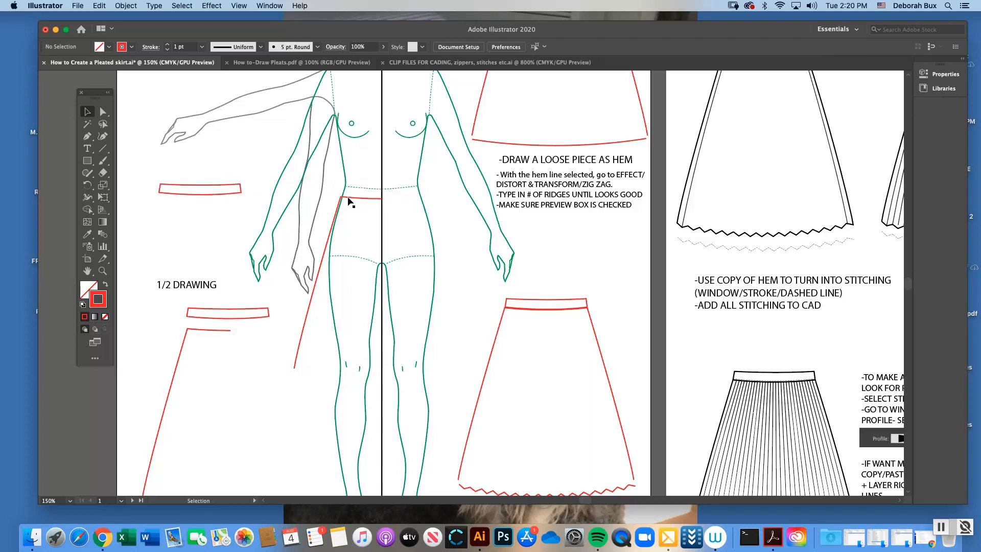
Delete the half-skirt outline on the figure and draw a slightly curved waistline from the center line to the side waist with the Pen tool
{"action": "left_click", "coordinate": [348, 199]}
{"action": "left_click", "coordinate": [358, 205]}
{"action": "key", "text": "p"}
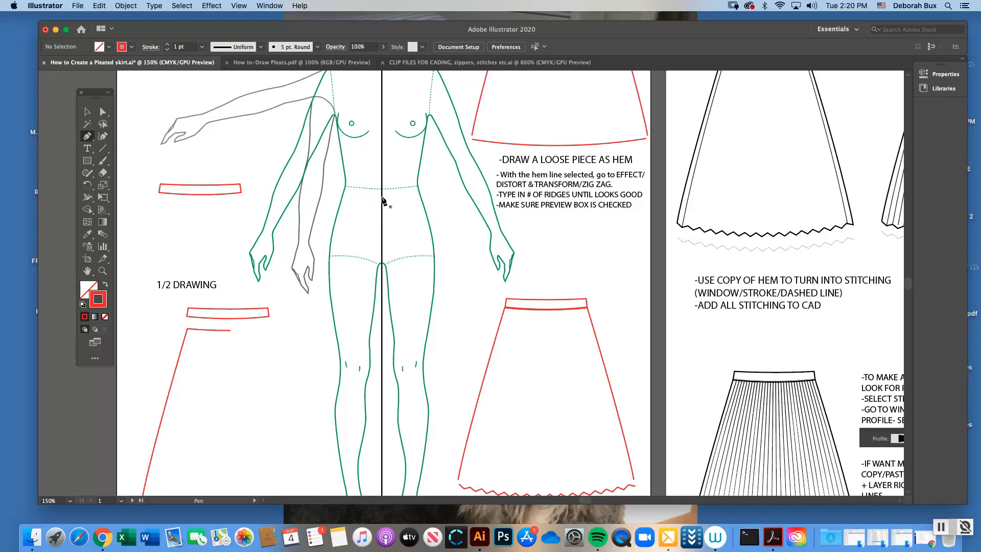
{"action": "left_click", "coordinate": [382, 196]}
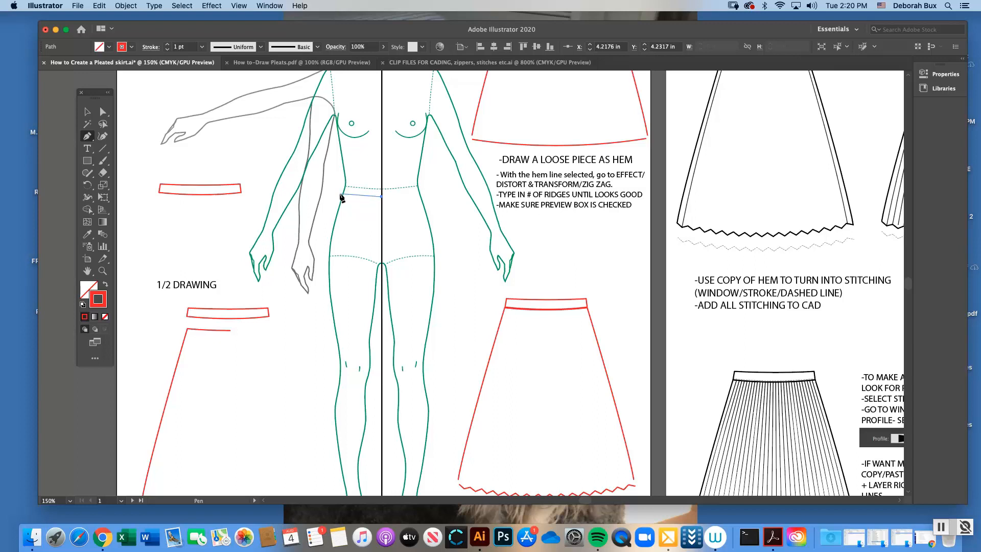
{"action": "left_click_drag", "start_coordinate": [341, 195], "coordinate": [312, 193]}
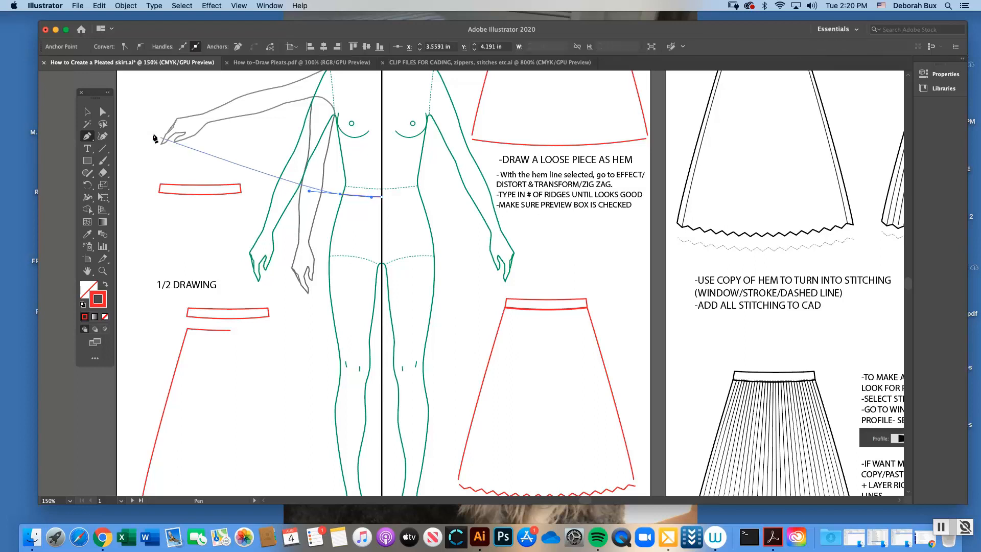
{"action": "left_click", "coordinate": [105, 113]}
{"action": "left_click", "coordinate": [157, 111]}
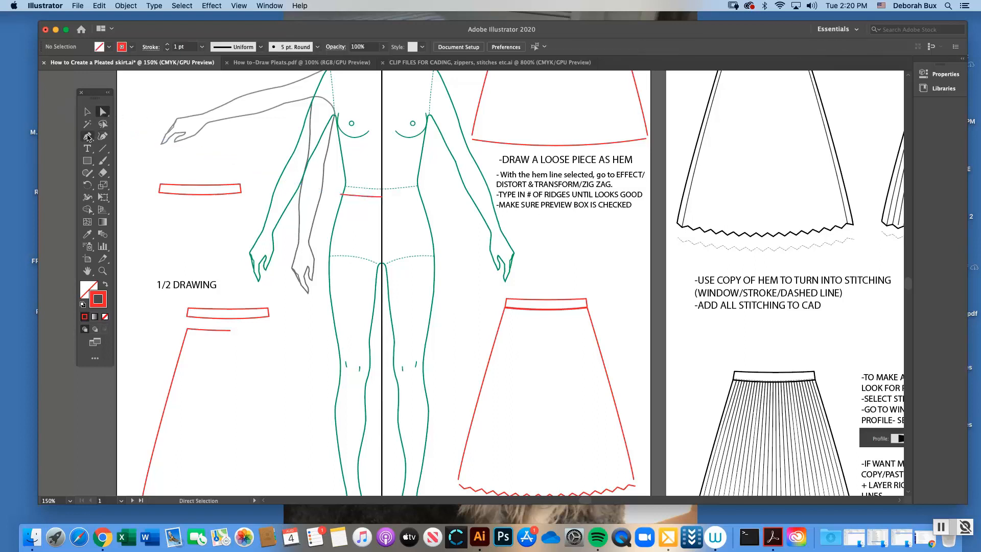
Continue the waistline path with a curved side seam down to knee level, making a half-skirt outline about 1.24 in wide and 2.75 in tall
{"action": "left_click", "coordinate": [88, 136]}
{"action": "left_click", "coordinate": [340, 195]}
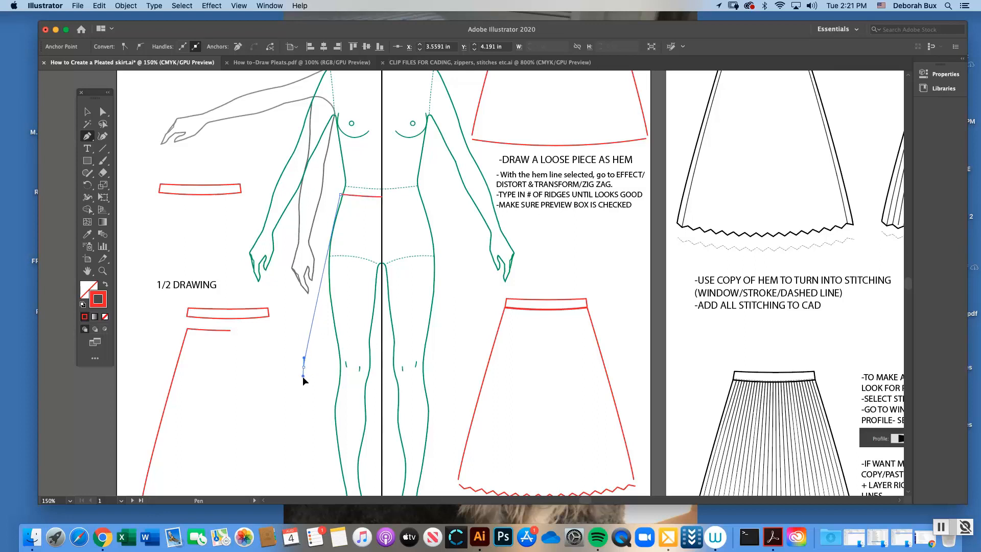
{"action": "left_click_drag", "start_coordinate": [304, 367], "coordinate": [300, 435]}
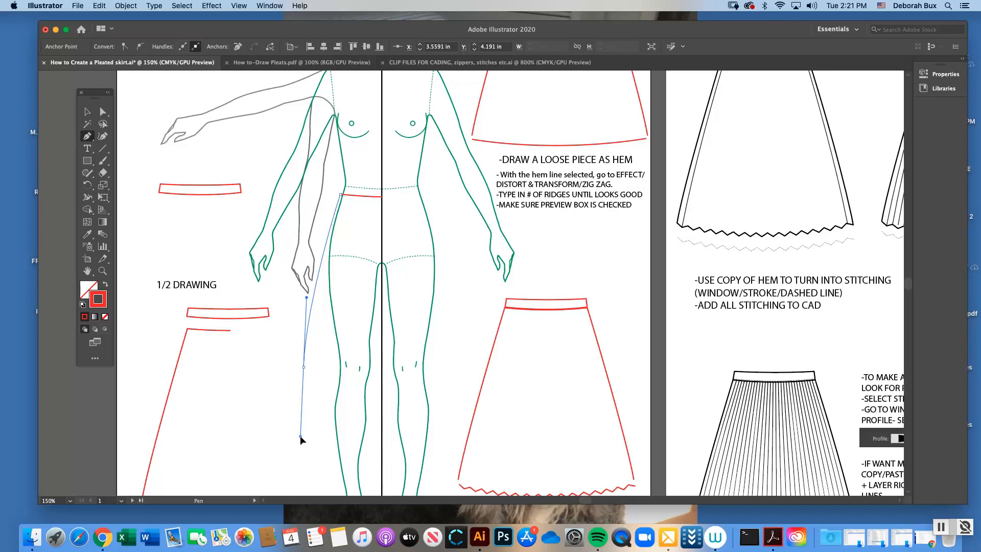
{"action": "mouse_move", "coordinate": [300, 438]}
{"action": "left_mouse_down"}
{"action": "mouse_move", "coordinate": [294, 465]}
{"action": "mouse_move", "coordinate": [351, 424]}
{"action": "mouse_move", "coordinate": [257, 446]}
{"action": "mouse_move", "coordinate": [305, 443]}
{"action": "mouse_move", "coordinate": [303, 464]}
{"action": "mouse_move", "coordinate": [299, 376]}
{"action": "mouse_move", "coordinate": [293, 455]}
{"action": "left_mouse_up"}
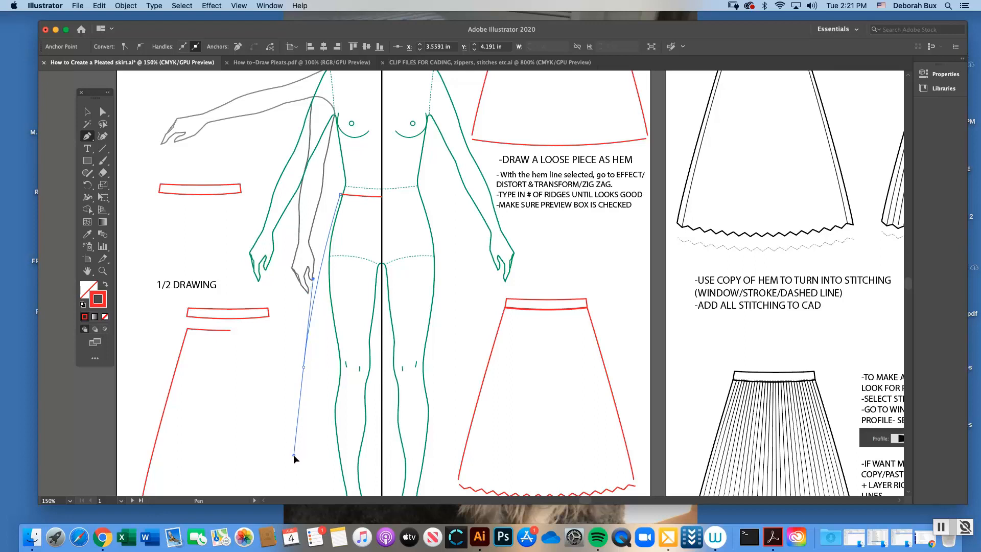
{"action": "left_click_drag", "start_coordinate": [293, 455], "coordinate": [294, 456]}
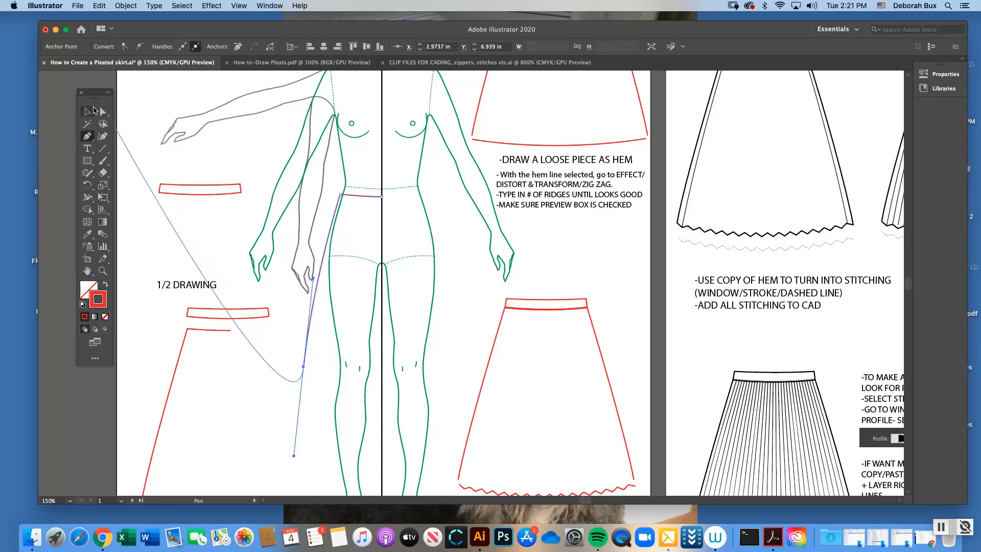
{"action": "left_click", "coordinate": [103, 111]}
{"action": "left_click", "coordinate": [229, 153]}
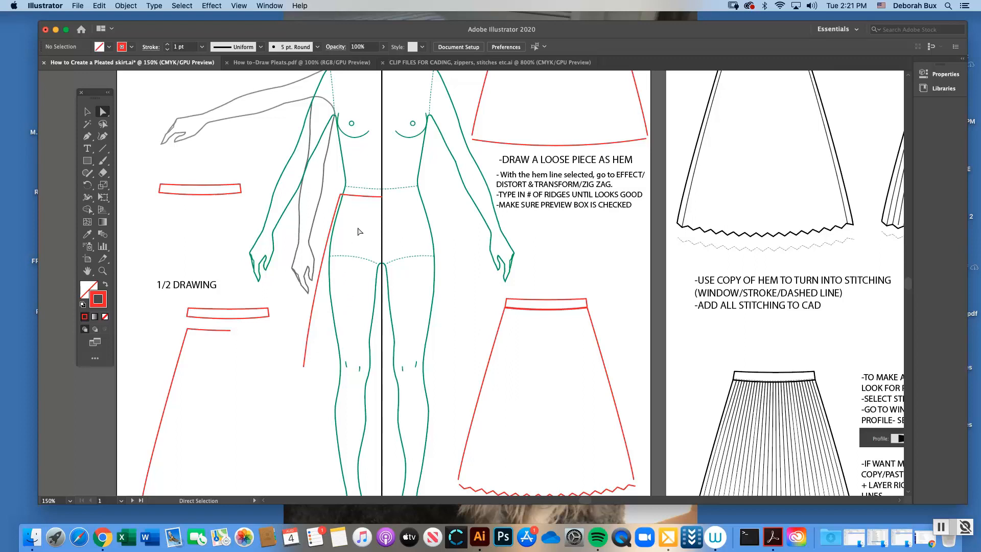
{"action": "left_click", "coordinate": [327, 258]}
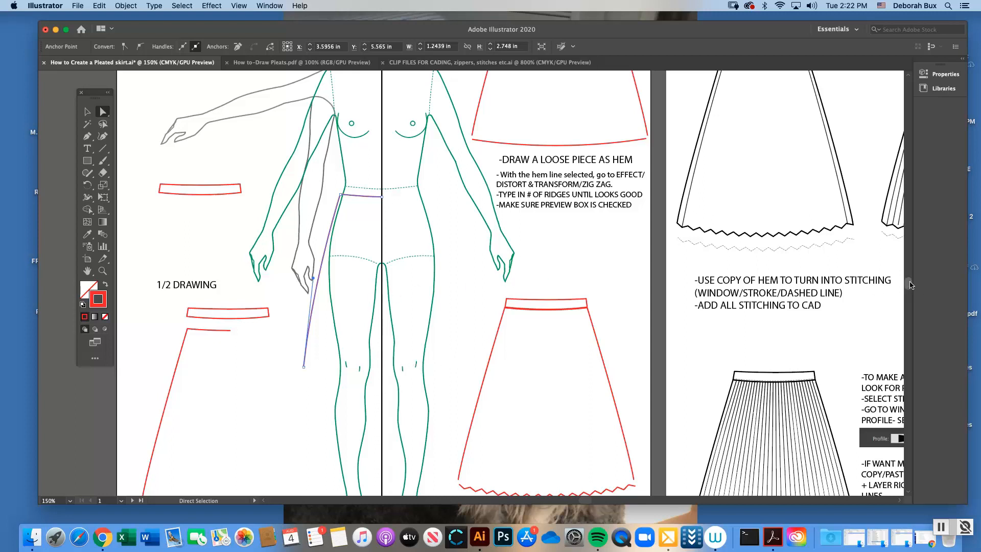
Duplicate the red half-skirt outline on the figure with copy and paste and reflect the copy across the vertical axis
{"action": "left_click", "coordinate": [87, 112]}
{"action": "left_click", "coordinate": [128, 105]}
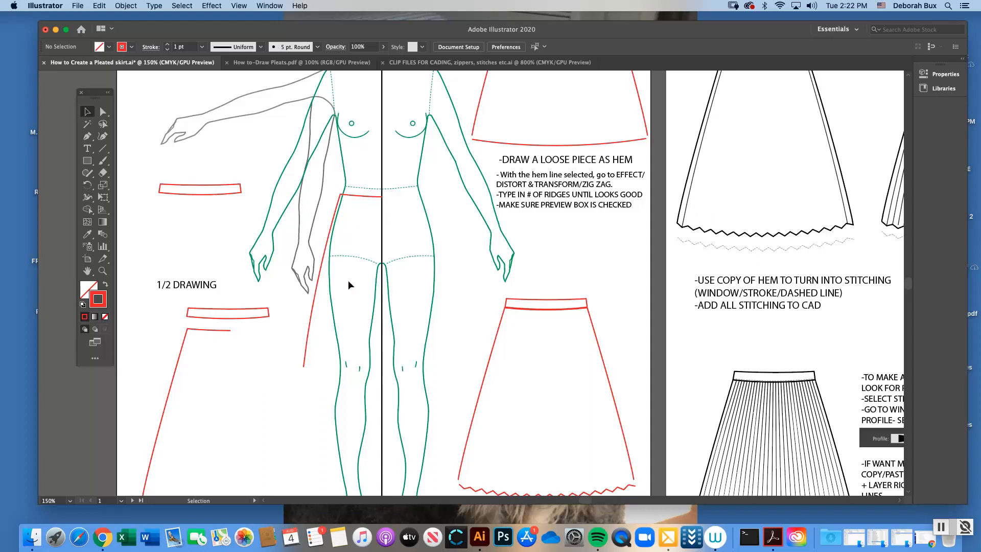
{"action": "left_click", "coordinate": [331, 234]}
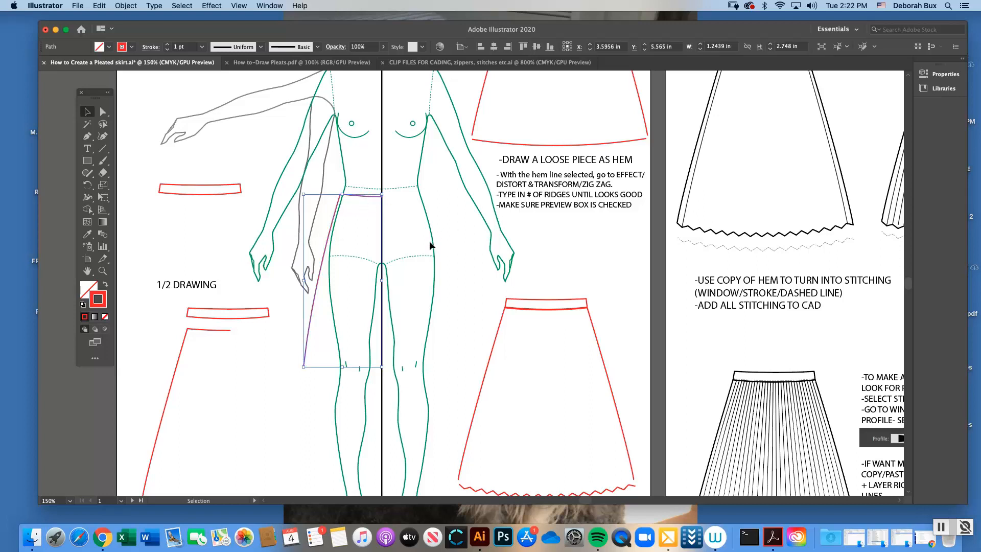
{"action": "key", "text": "super+c"}
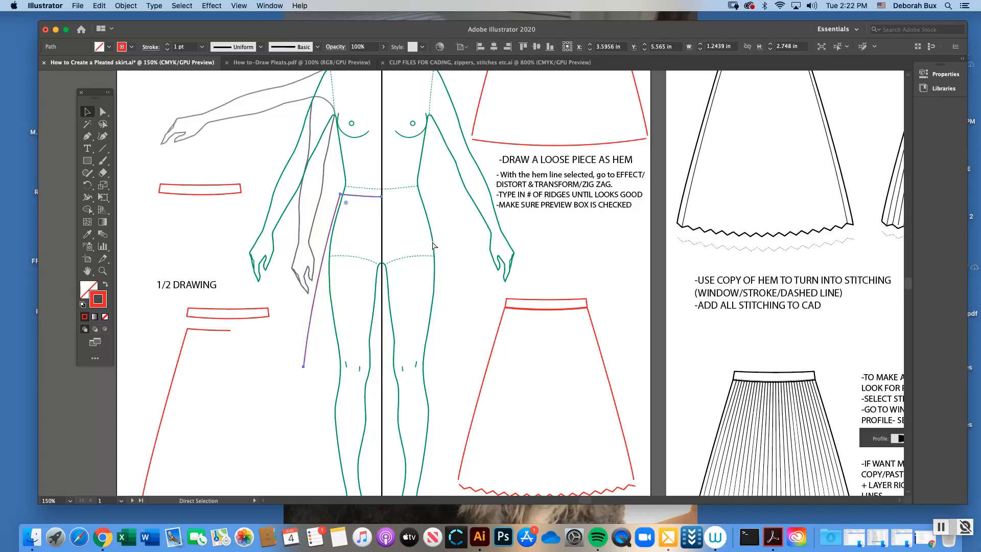
{"action": "key", "text": "super+v"}
{"action": "left_click", "coordinate": [124, 5]}
{"action": "mouse_move", "coordinate": [144, 19]}
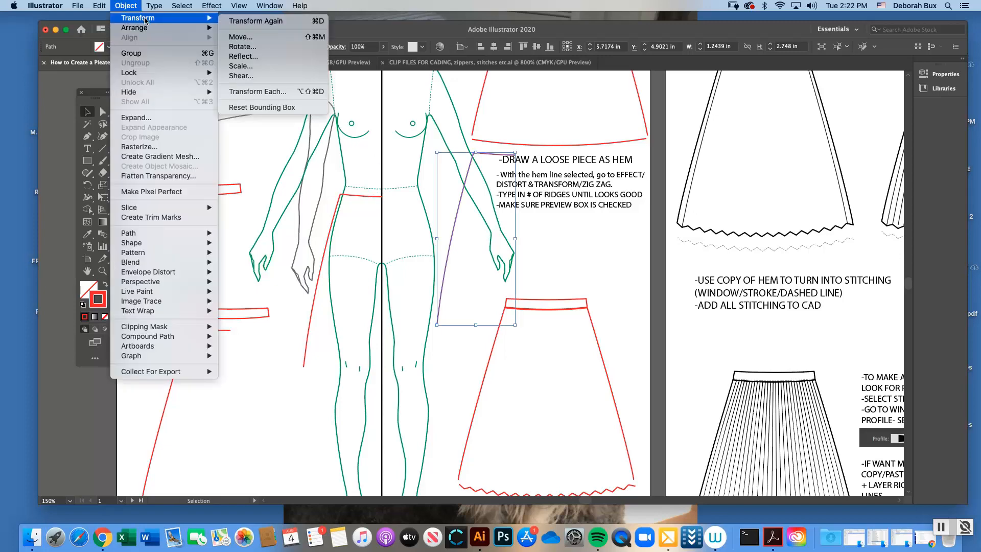
{"action": "left_click", "coordinate": [245, 57]}
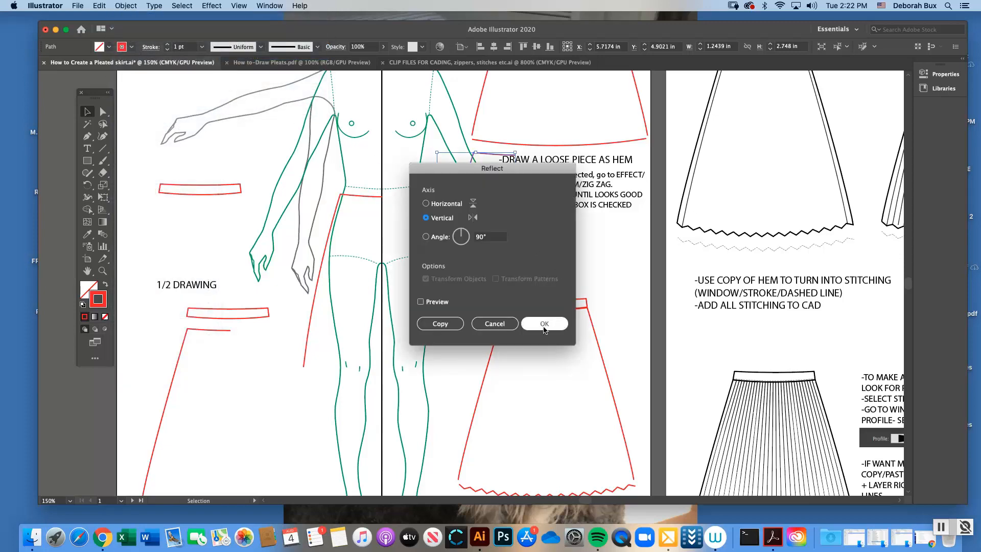
{"action": "left_click", "coordinate": [545, 321]}
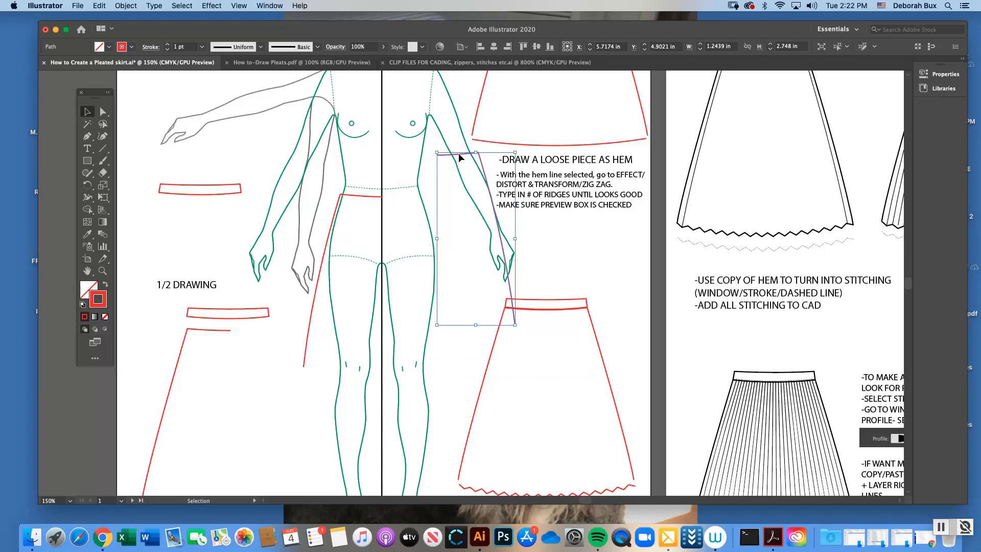
Move the reflected half skirt onto the figure so its waistline meets the original half at the center line
{"action": "left_click_drag", "start_coordinate": [459, 153], "coordinate": [408, 194]}
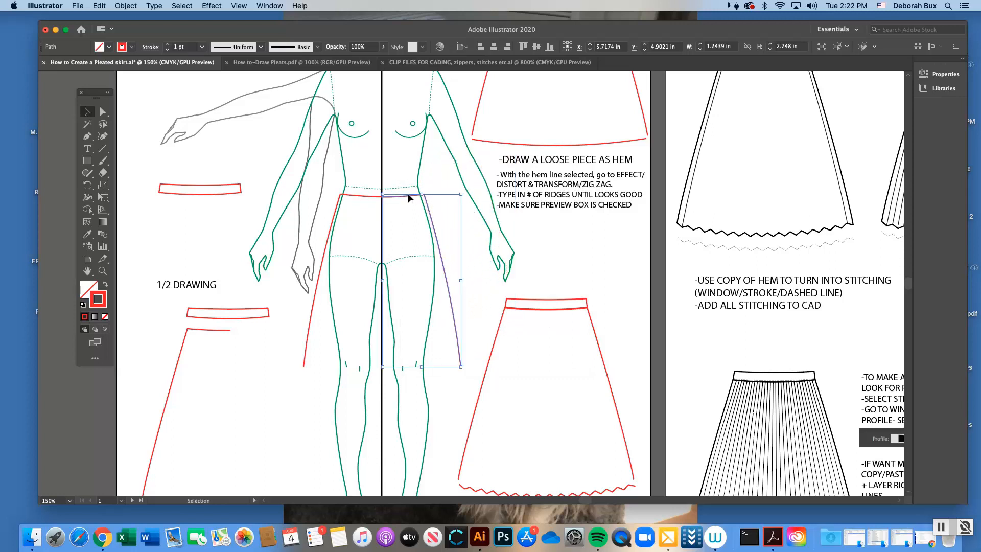
{"action": "left_click", "coordinate": [103, 271]}
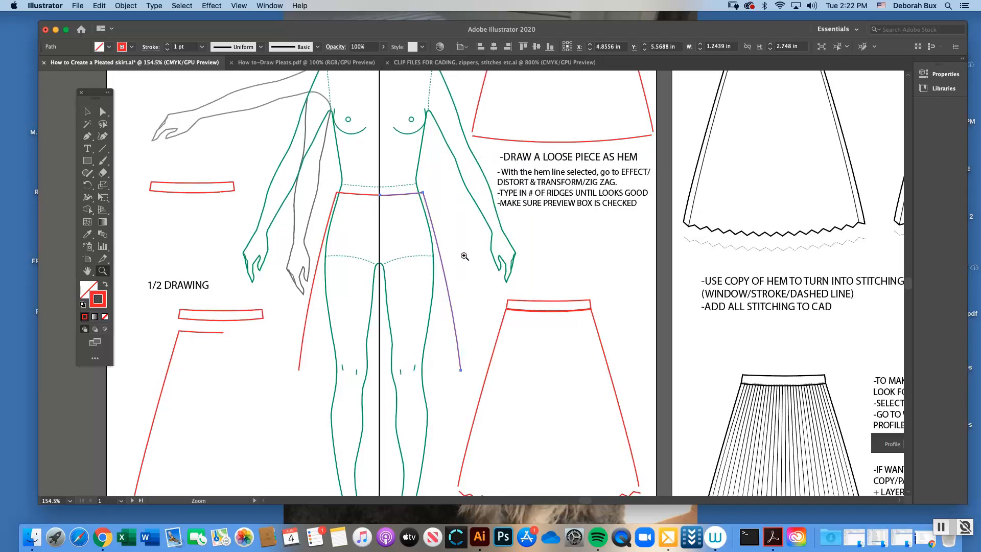
{"action": "left_click", "coordinate": [459, 244]}
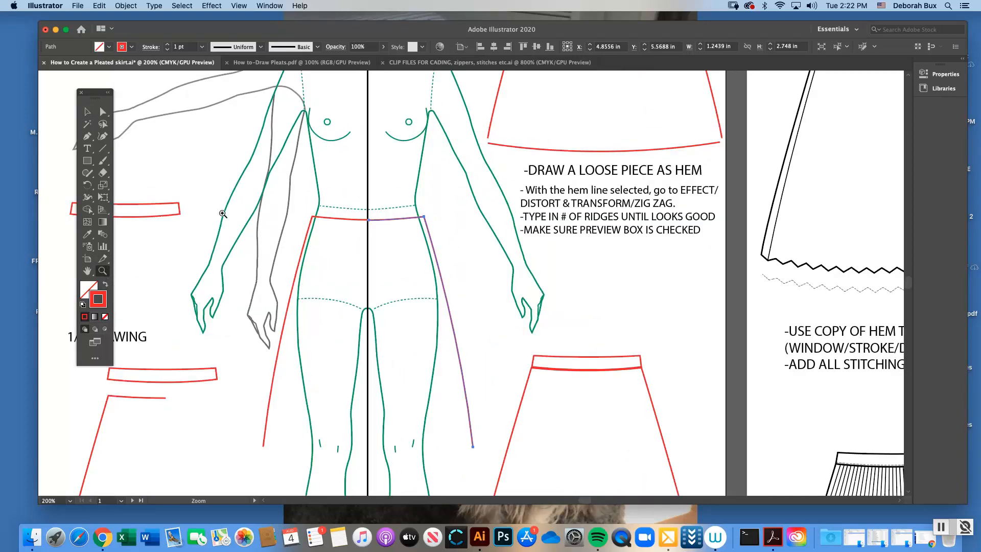
{"action": "left_click", "coordinate": [87, 111]}
{"action": "left_click", "coordinate": [336, 190]}
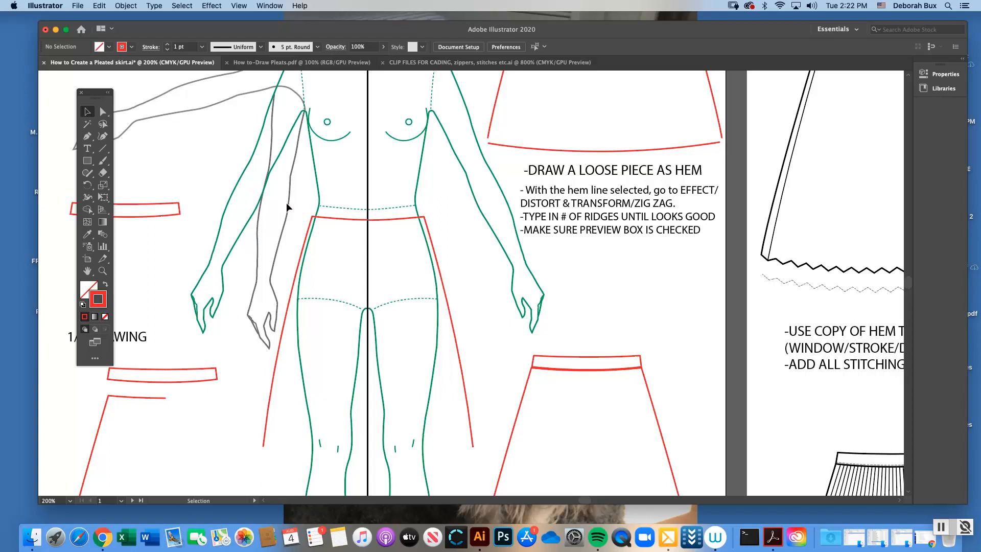
Select both skirt halves and align their top edges with the Align options
{"action": "left_click", "coordinate": [443, 302]}
{"action": "left_click", "coordinate": [275, 7]}
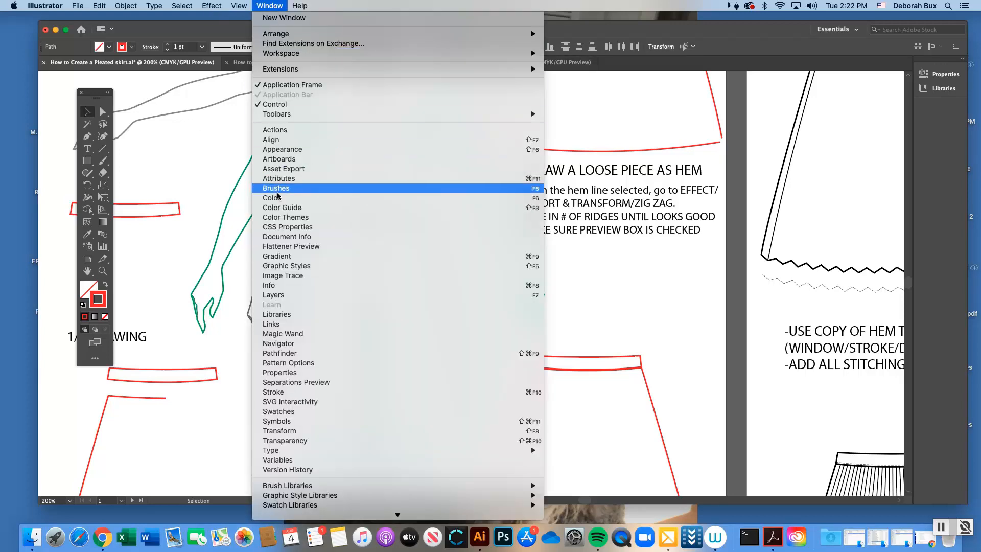
{"action": "left_click", "coordinate": [596, 136]}
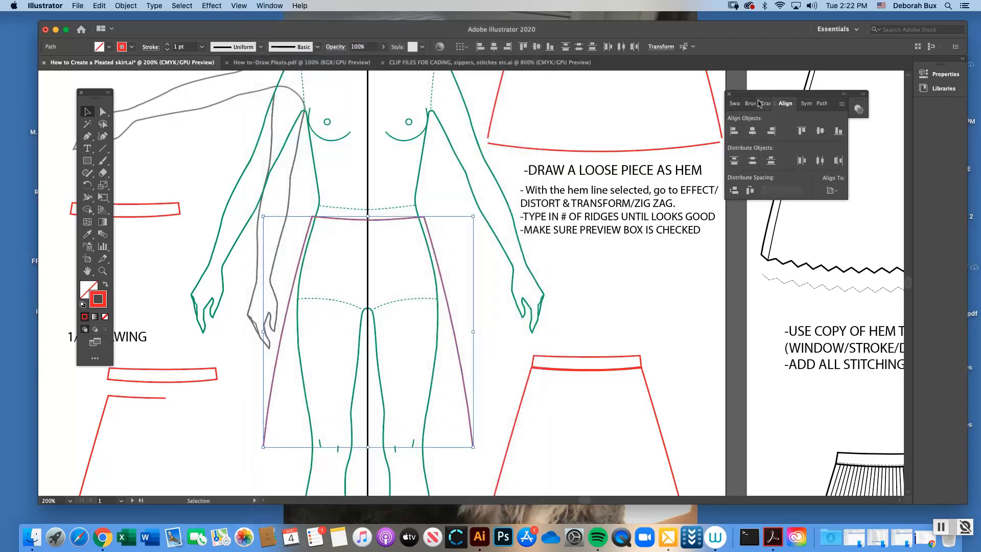
{"action": "left_click_drag", "start_coordinate": [761, 94], "coordinate": [568, 133]}
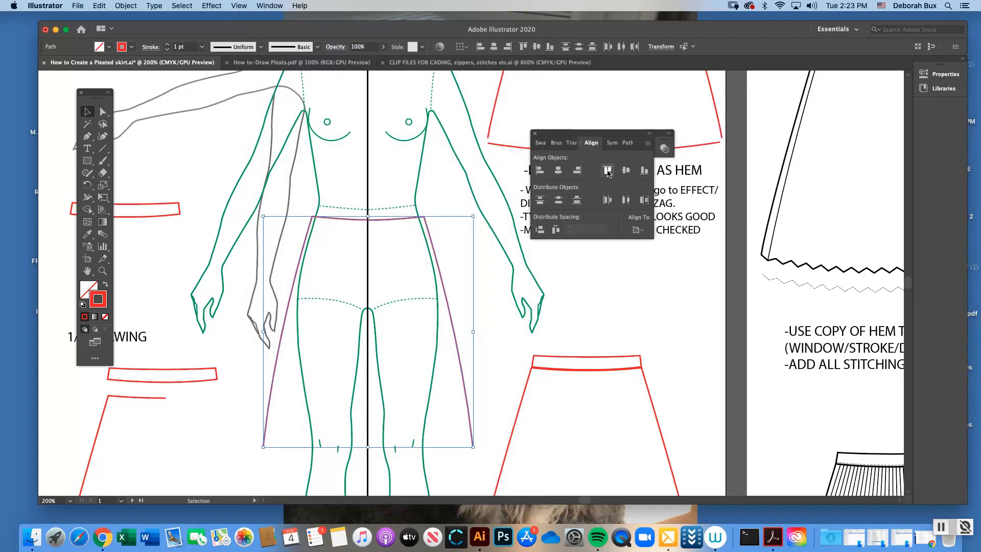
{"action": "left_click", "coordinate": [610, 173]}
Move the mirrored half slightly down and align the tops of both skirt halves again, finishing with the Align options closed
{"action": "left_click", "coordinate": [381, 223]}
{"action": "left_click_drag", "start_coordinate": [381, 220], "coordinate": [381, 233]}
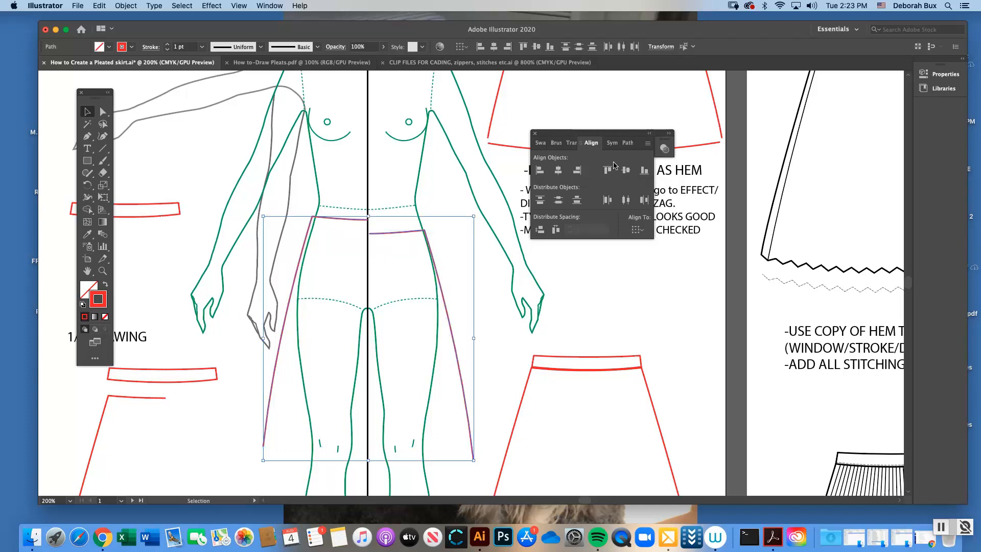
{"action": "left_click", "coordinate": [612, 167]}
{"action": "left_click", "coordinate": [393, 225]}
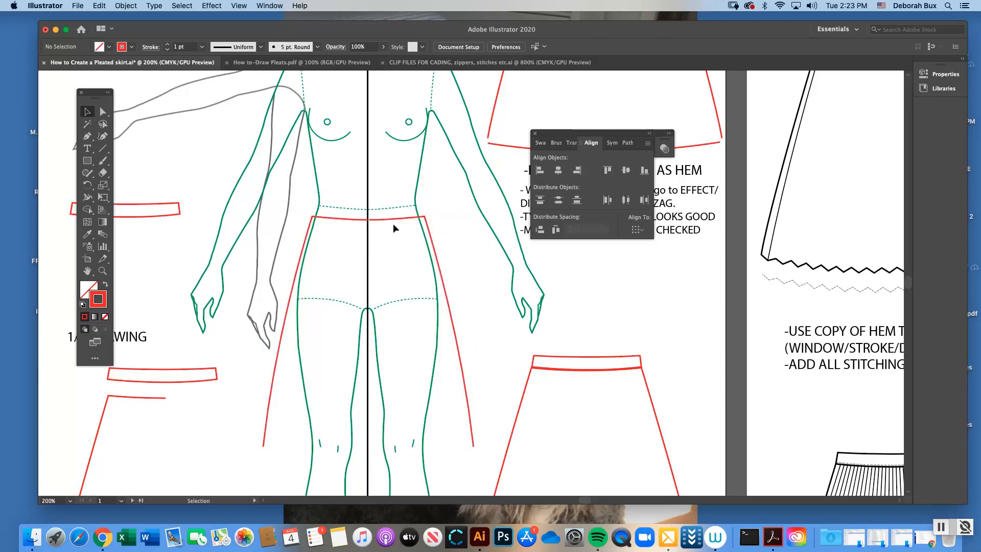
{"action": "left_click", "coordinate": [103, 271]}
{"action": "left_click", "coordinate": [435, 259]}
{"action": "left_click", "coordinate": [87, 111]}
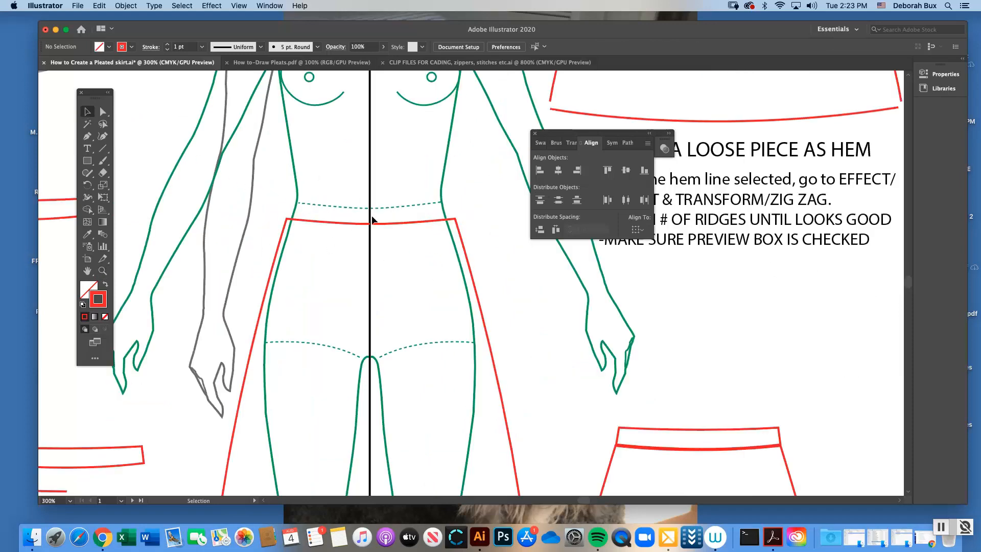
{"action": "left_click", "coordinate": [535, 133]}
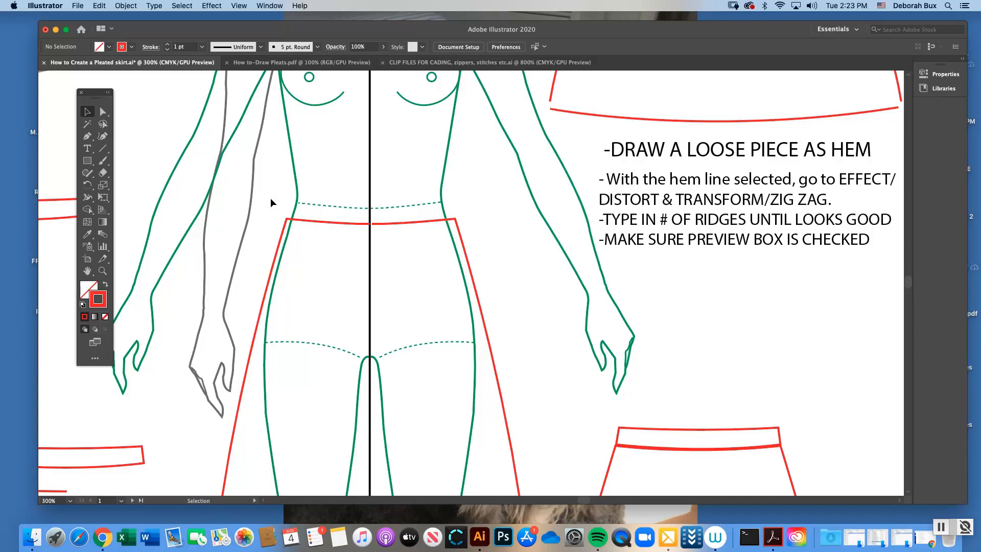
Try to join the two whole skirt halves into one outline at the center waist
{"action": "left_click_drag", "start_coordinate": [274, 204], "coordinate": [474, 283]}
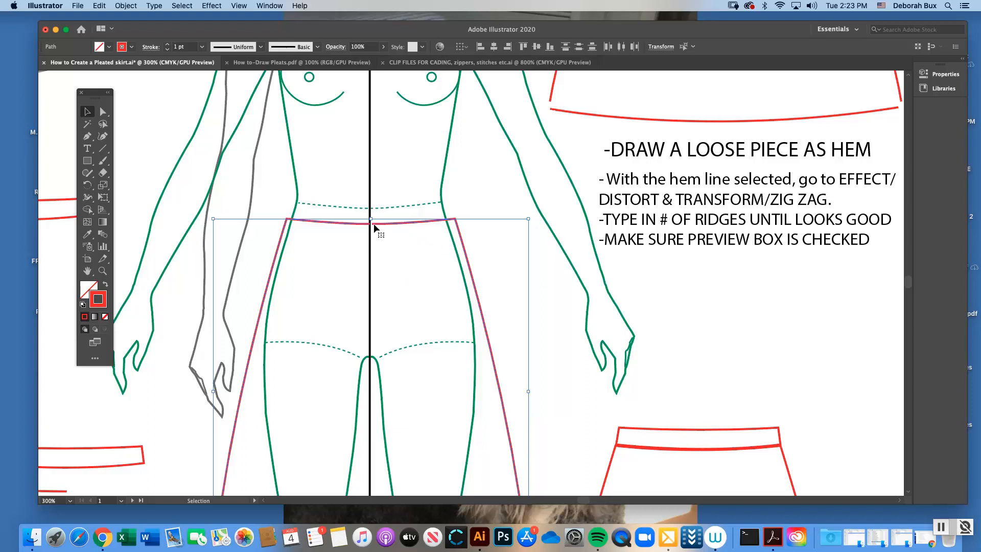
{"action": "left_click", "coordinate": [403, 248]}
{"action": "left_click", "coordinate": [469, 275]}
{"action": "left_click", "coordinate": [418, 258]}
{"action": "left_click", "coordinate": [474, 278]}
{"action": "right_click", "coordinate": [453, 269]}
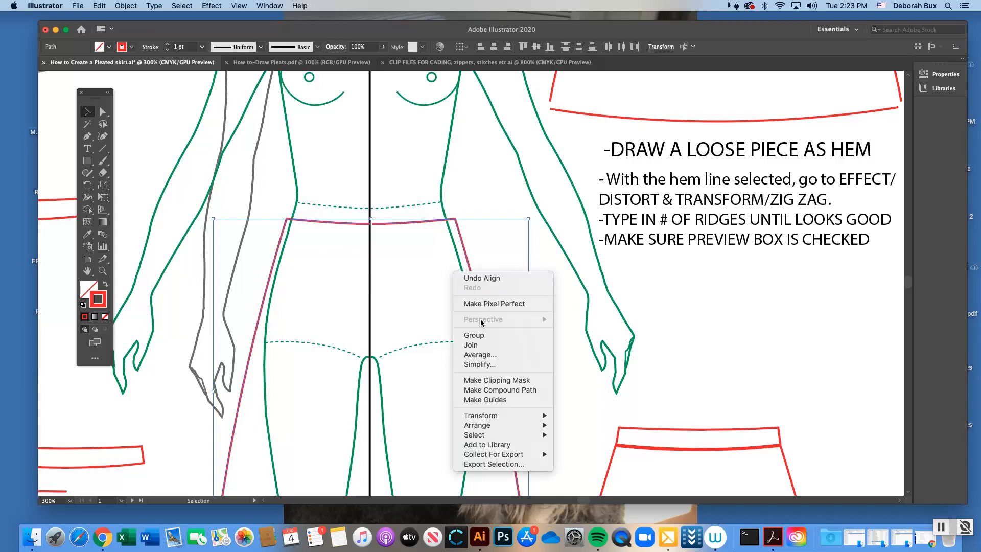
{"action": "left_click", "coordinate": [483, 348]}
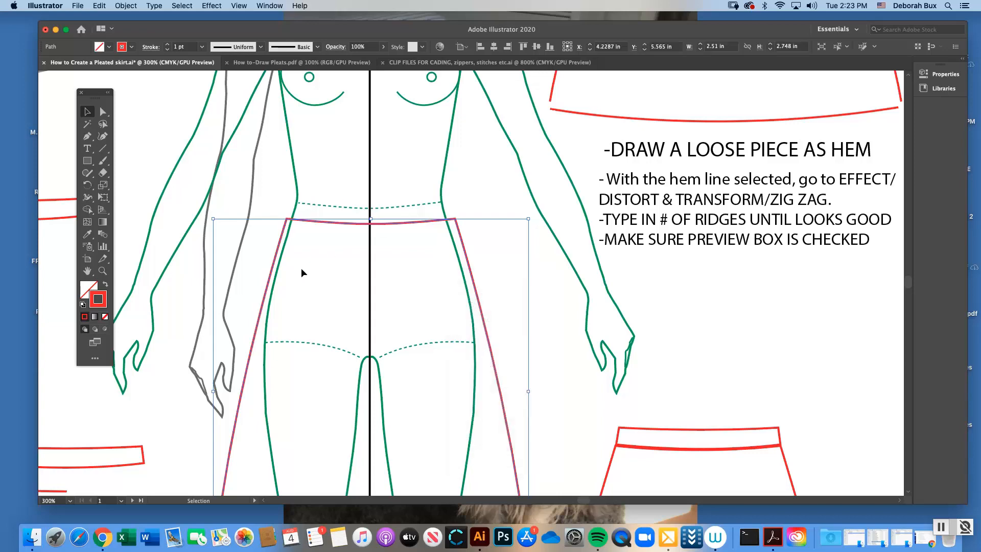
Inspect the waistline closely at the center line and undo the join
{"action": "left_click", "coordinate": [103, 271]}
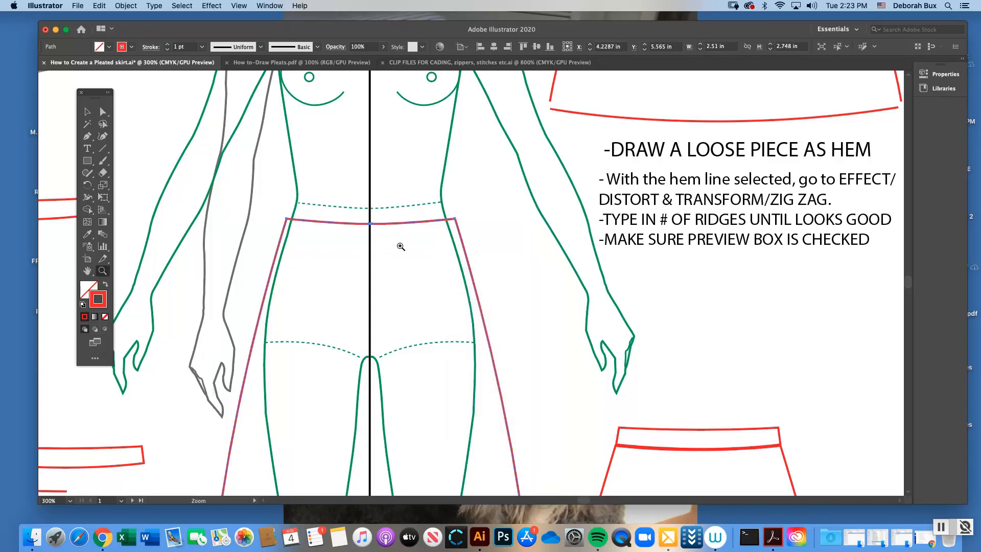
{"action": "left_click", "coordinate": [510, 270]}
{"action": "left_click", "coordinate": [511, 271]}
{"action": "left_click", "coordinate": [390, 293]}
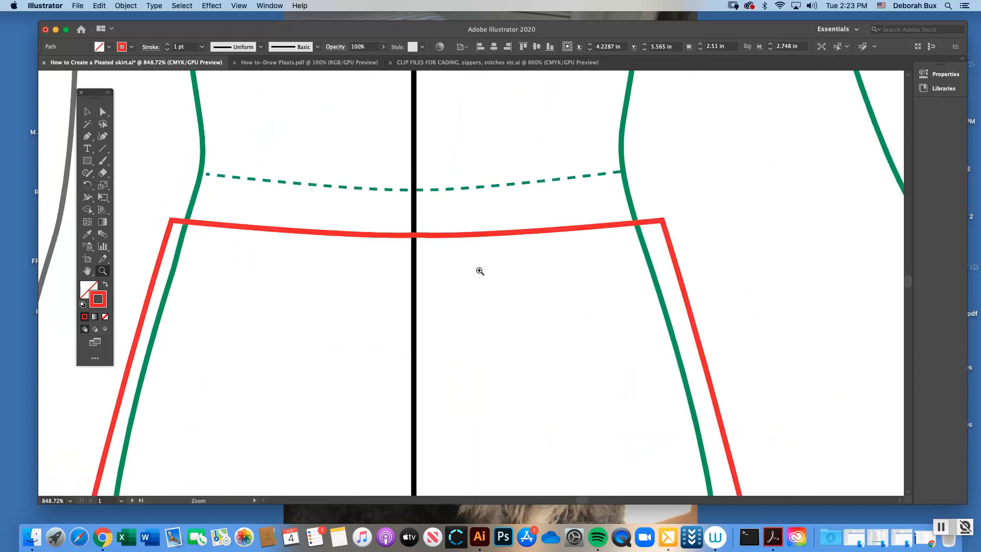
{"action": "left_click", "coordinate": [465, 256]}
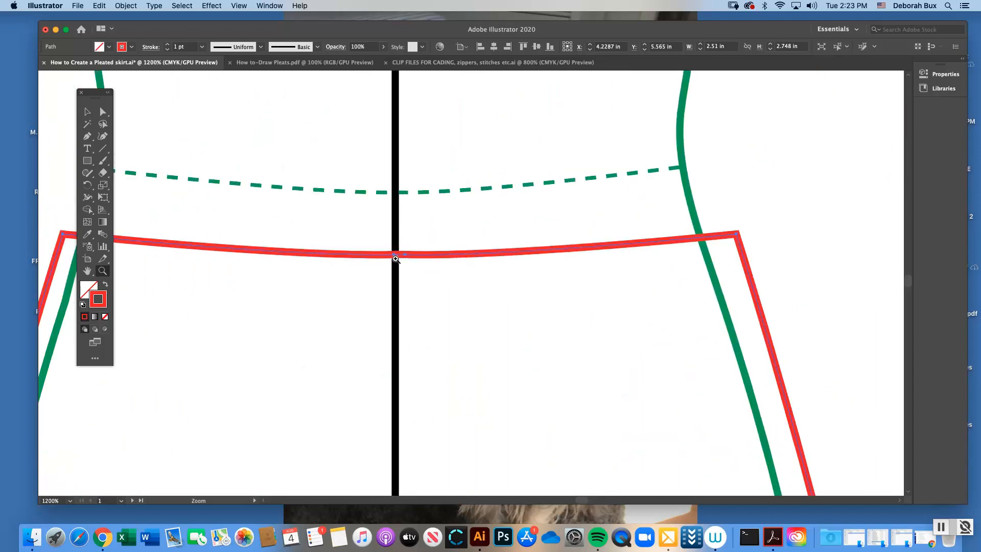
{"action": "key", "text": "super+z"}
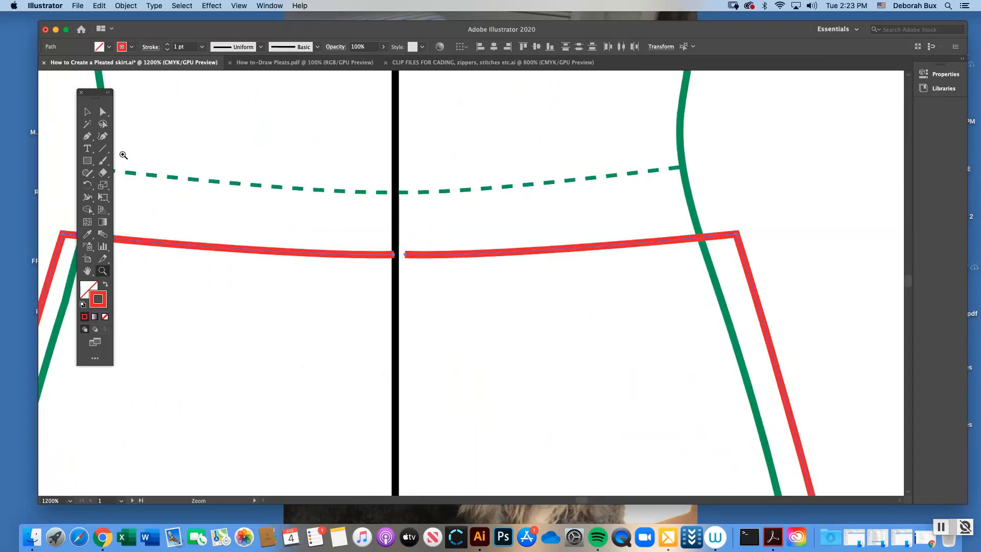
Select only the two open waistline anchor points at the center line and join them into one skirt outline
{"action": "left_click", "coordinate": [86, 112]}
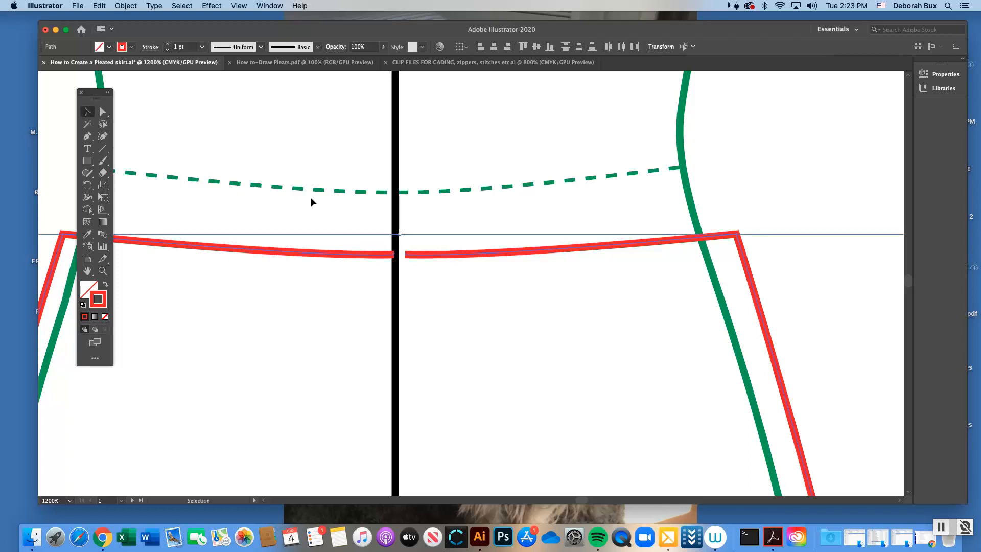
{"action": "left_click", "coordinate": [423, 259]}
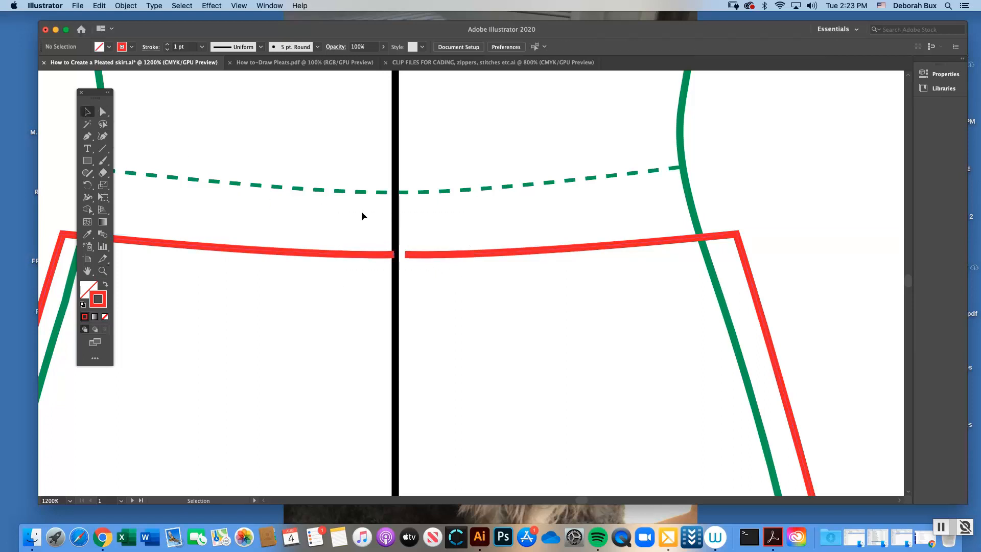
{"action": "left_click", "coordinate": [102, 113]}
{"action": "left_click", "coordinate": [394, 256]}
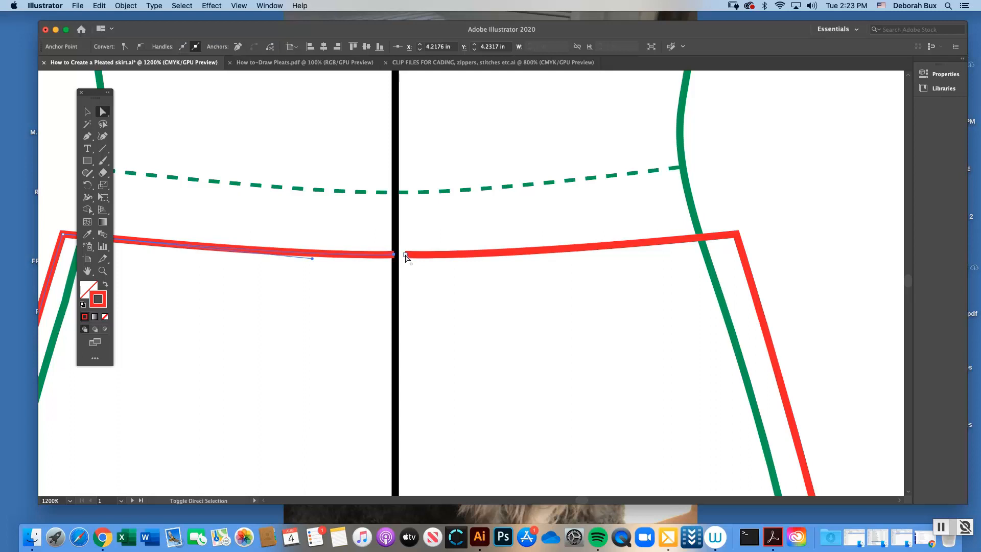
{"action": "left_click", "coordinate": [405, 255], "text": "shift"}
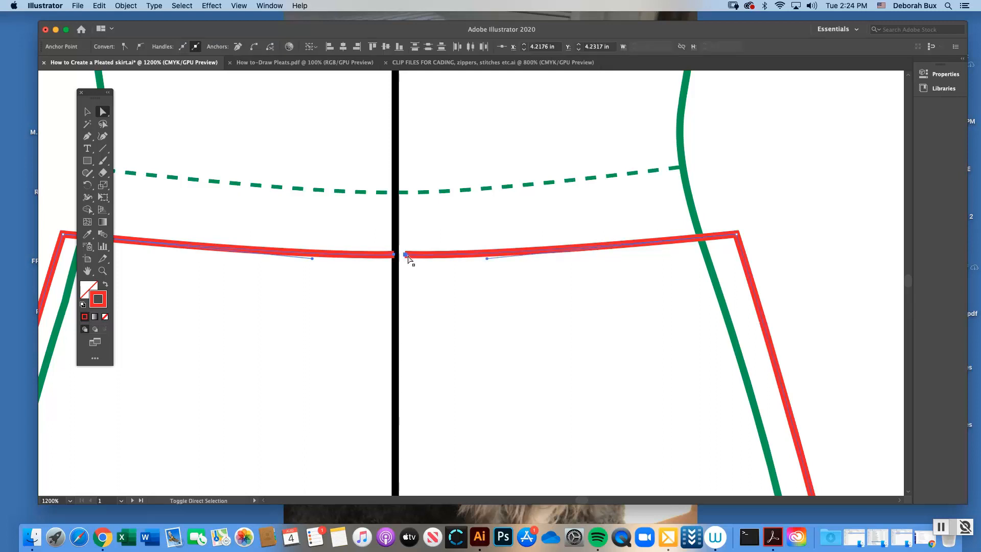
{"action": "left_click", "coordinate": [104, 271]}
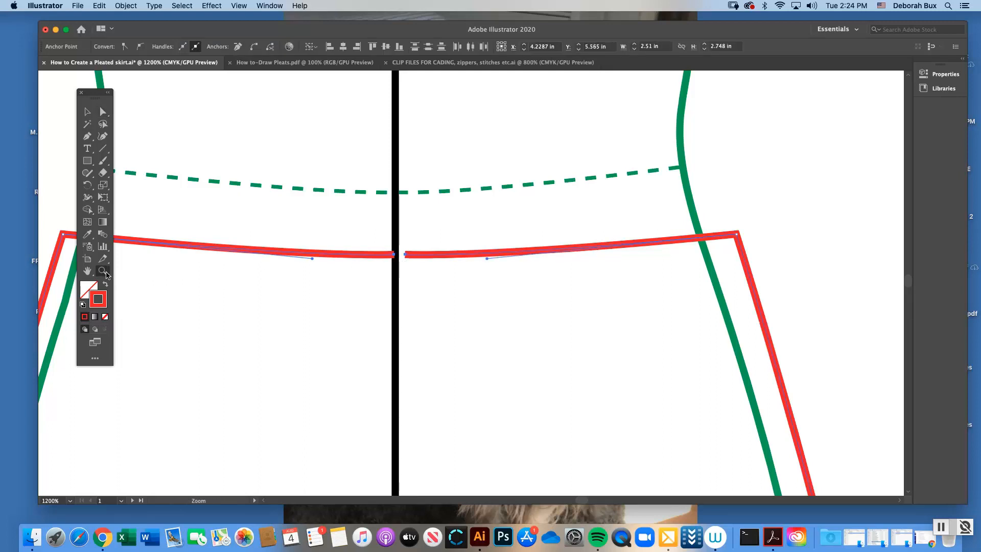
{"action": "left_click", "coordinate": [423, 275]}
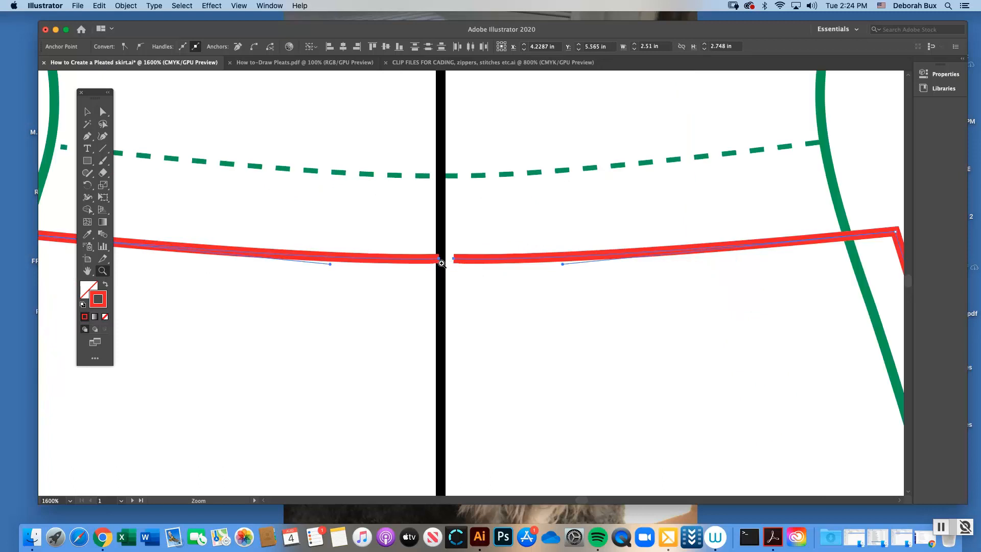
{"action": "left_click", "coordinate": [105, 113]}
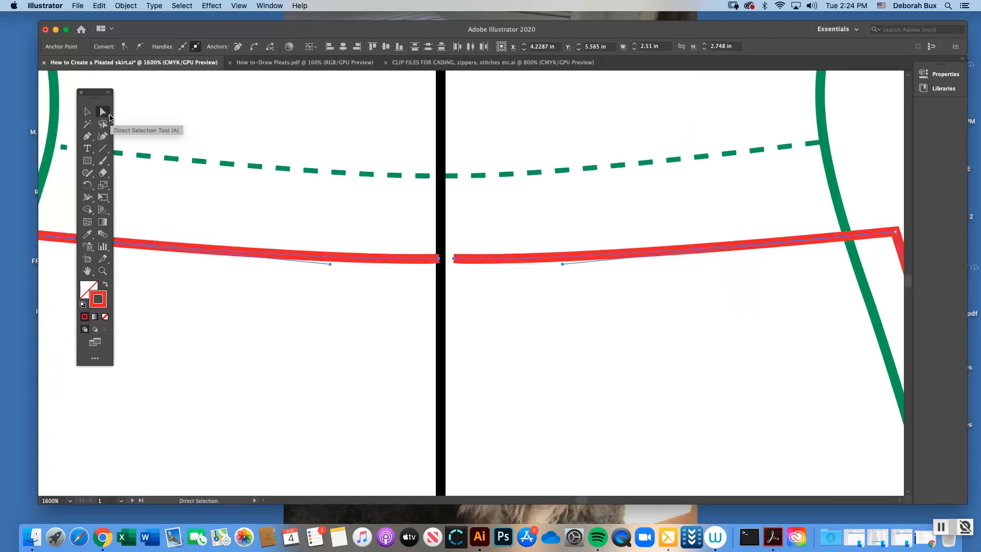
{"action": "key", "text": "super+minus"}
{"action": "key", "text": "super+minus"}
{"action": "key", "text": "super+minus"}
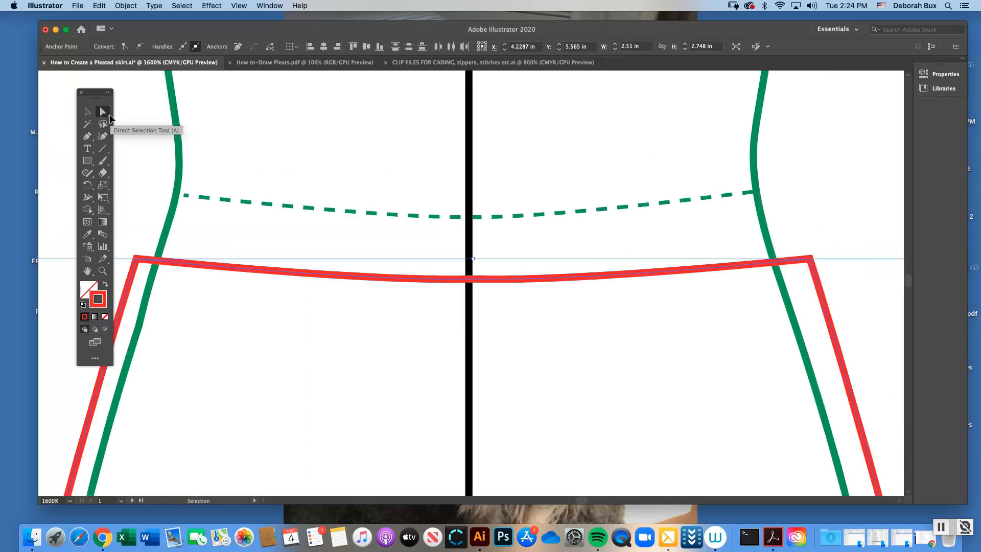
{"action": "key", "text": "super+minus"}
{"action": "key", "text": "super+minus"}
{"action": "key", "text": "super+minus"}
{"action": "key", "text": "super+minus"}
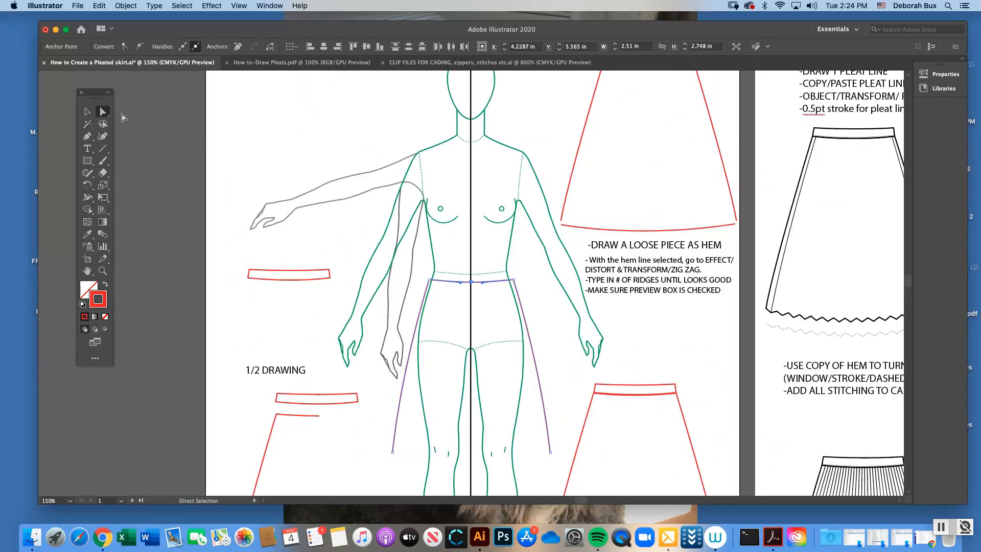
{"action": "scroll", "coordinate": [445, 225], "scroll_direction": "down", "scroll_amount": 3}
{"action": "scroll", "coordinate": [452, 261], "scroll_direction": "right", "scroll_amount": 2}
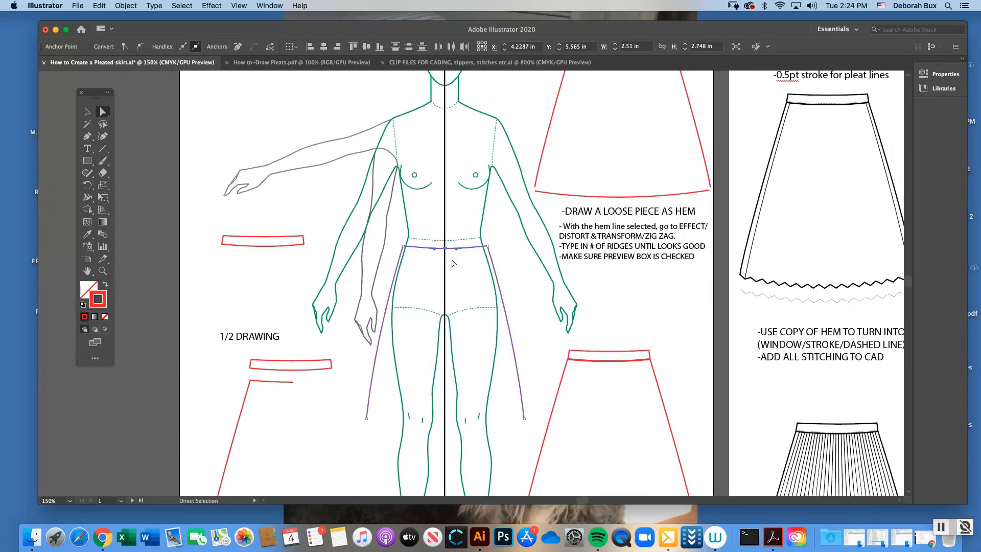
{"action": "scroll", "coordinate": [453, 263], "scroll_direction": "right", "scroll_amount": 4}
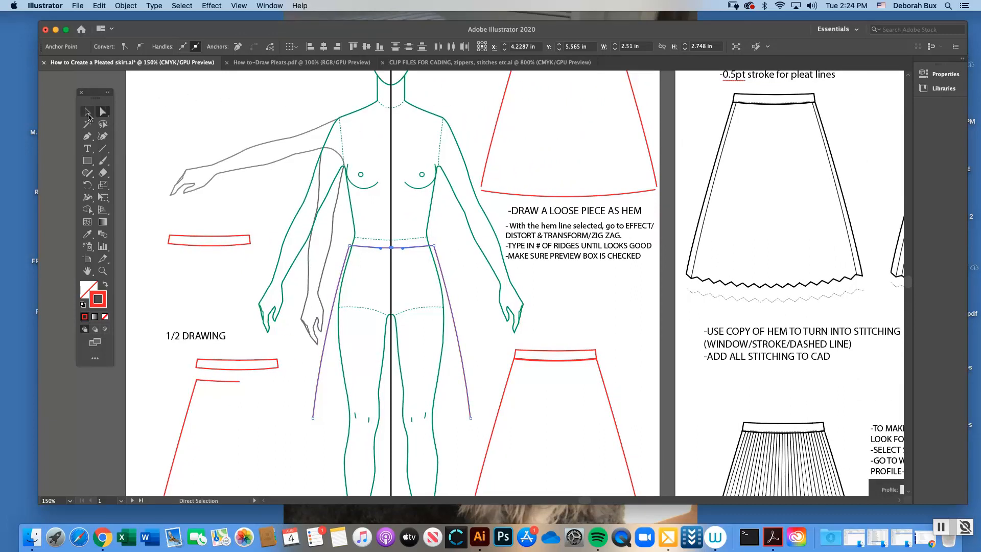
Move the joined skirt outline off the figure to check that it is one piece, and place it back at the waist
{"action": "left_click", "coordinate": [88, 115]}
{"action": "left_click", "coordinate": [198, 89]}
{"action": "scroll", "coordinate": [910, 285], "scroll_direction": "up", "scroll_amount": 2}
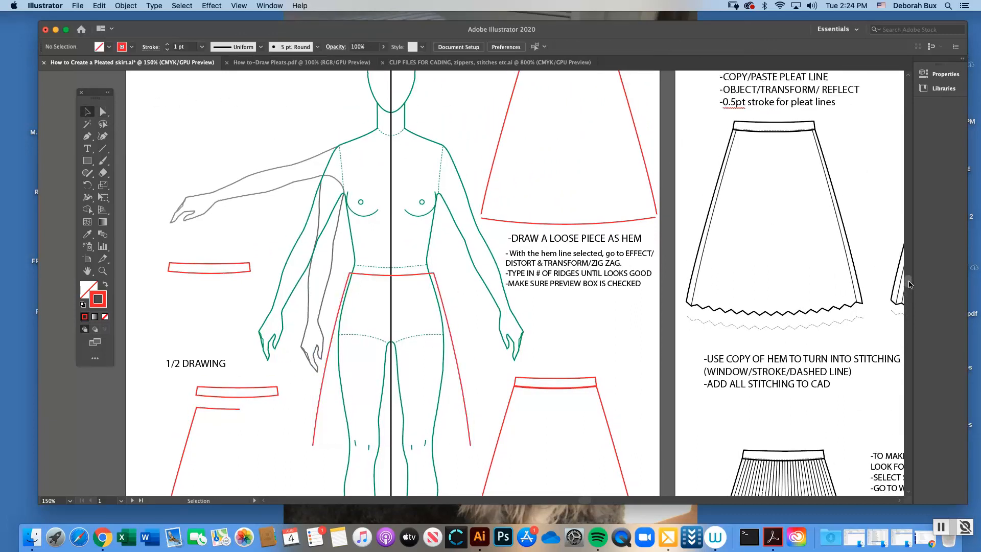
{"action": "left_click_drag", "start_coordinate": [909, 281], "coordinate": [909, 281]}
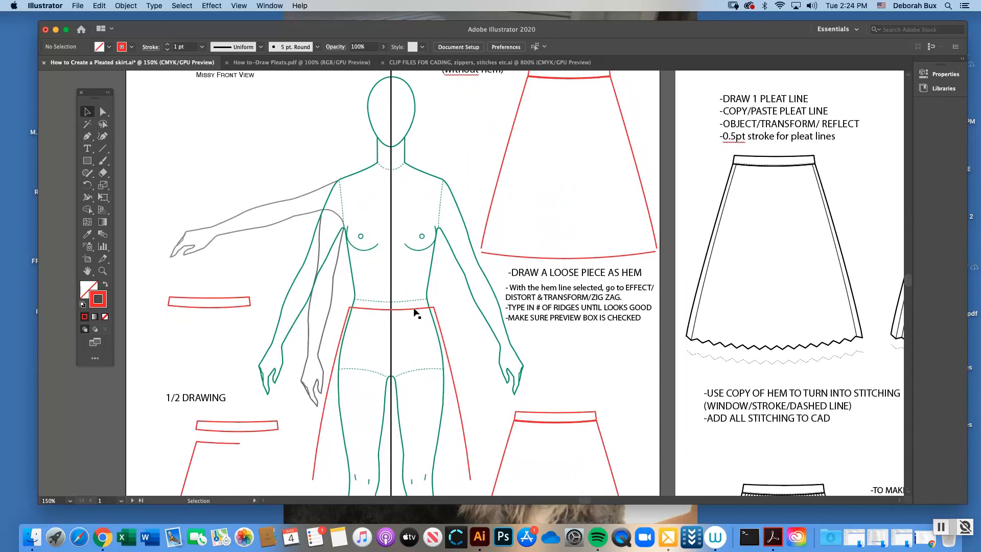
{"action": "left_click_drag", "start_coordinate": [416, 310], "coordinate": [247, 93]}
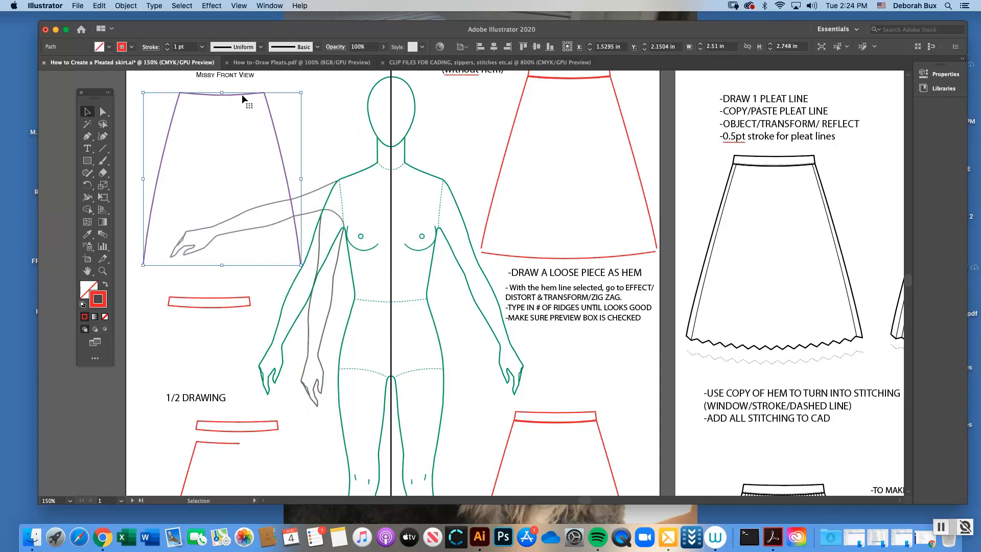
{"action": "left_click_drag", "start_coordinate": [242, 95], "coordinate": [240, 93]}
{"action": "left_click", "coordinate": [316, 173]}
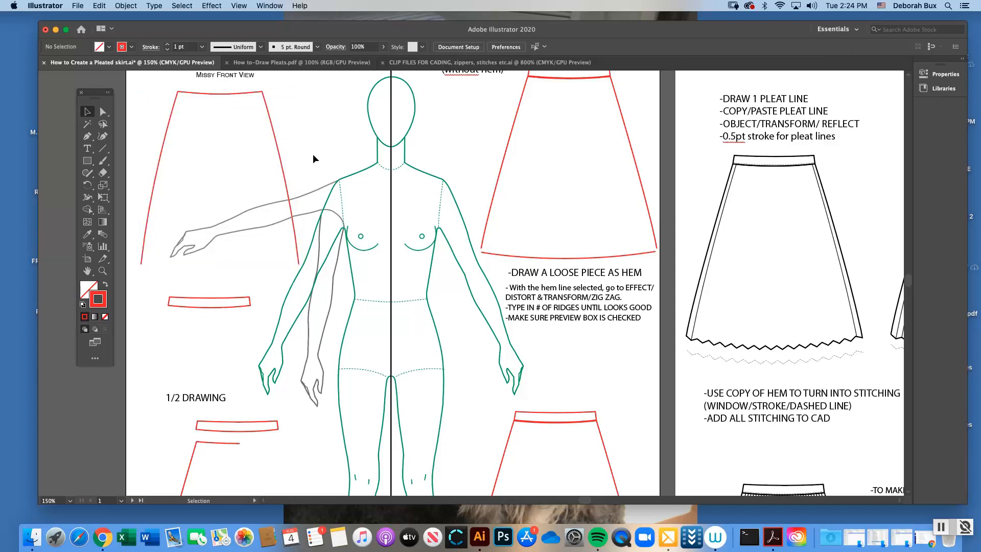
{"action": "left_click", "coordinate": [272, 121]}
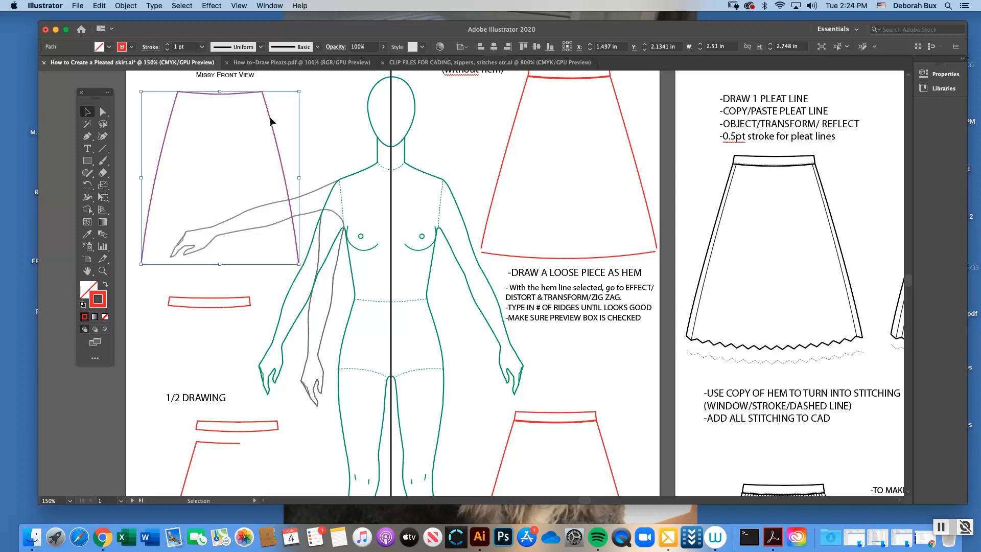
{"action": "left_click_drag", "start_coordinate": [270, 117], "coordinate": [443, 342]}
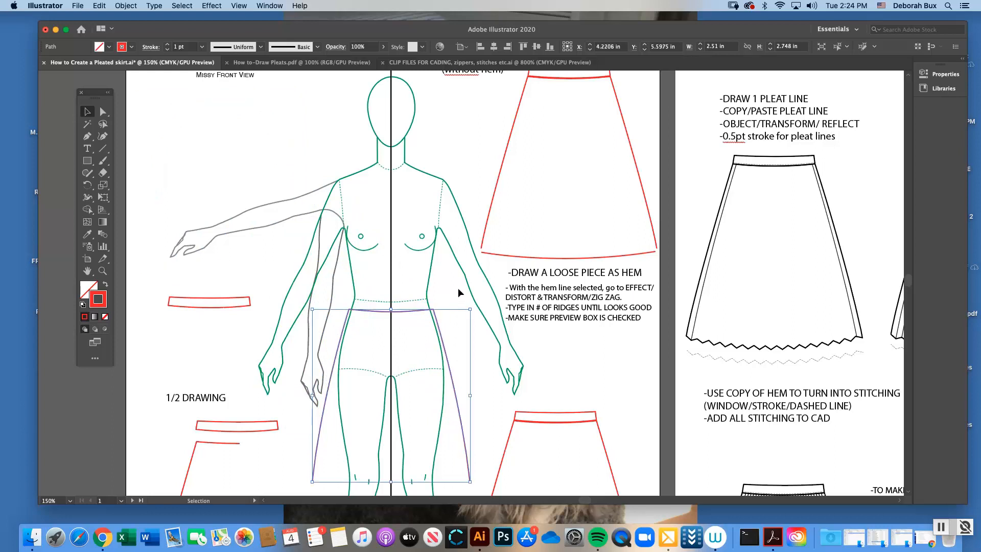
{"action": "left_click", "coordinate": [458, 293]}
Examine the anchor points of the sample waistband beside the figure
{"action": "left_click", "coordinate": [103, 271]}
{"action": "left_click", "coordinate": [424, 334]}
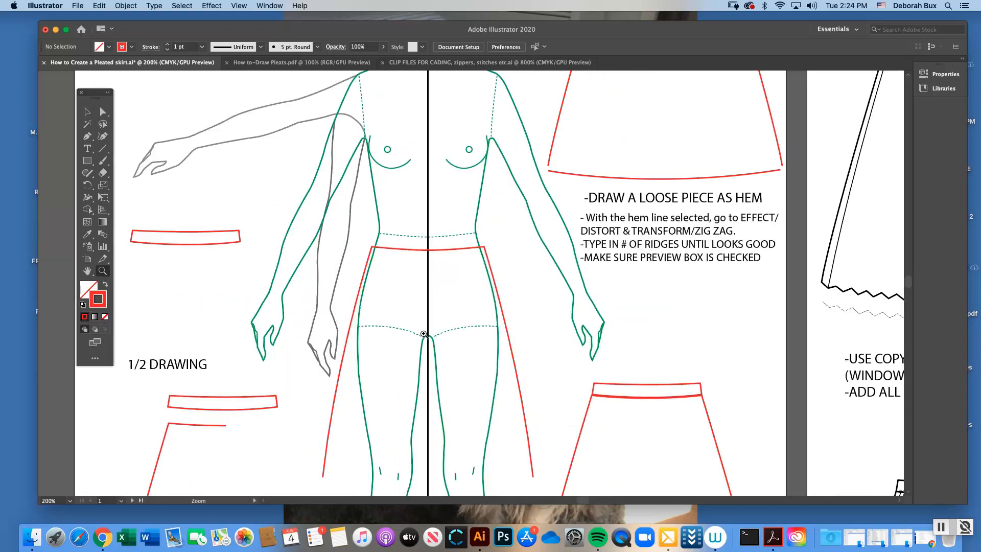
{"action": "left_click", "coordinate": [87, 111]}
{"action": "left_click", "coordinate": [103, 112]}
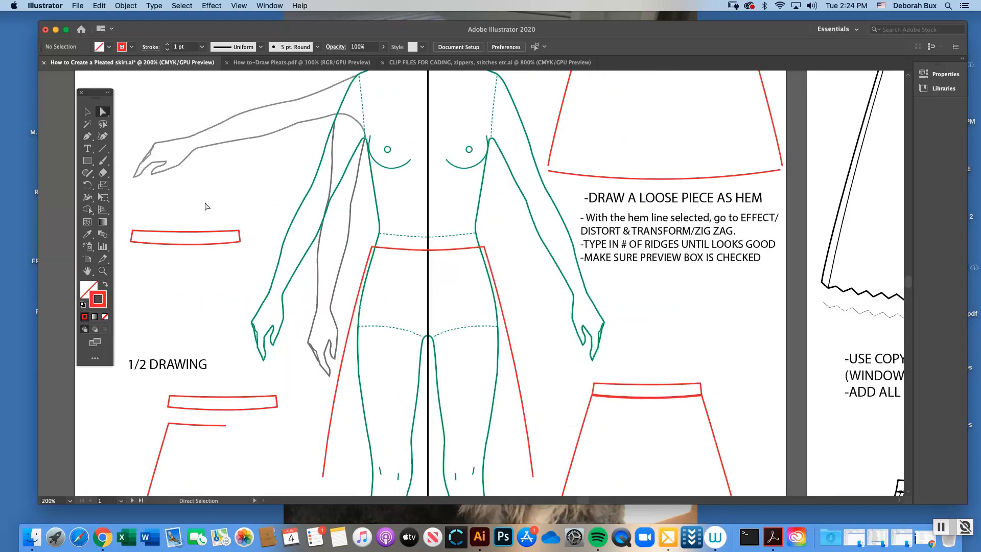
{"action": "left_click", "coordinate": [220, 232]}
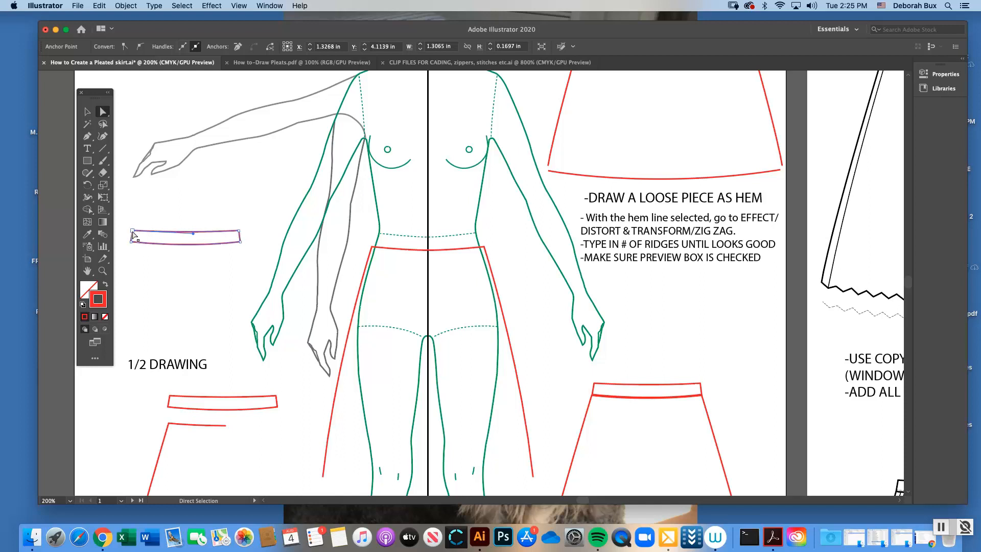
{"action": "left_click", "coordinate": [250, 223]}
{"action": "key", "text": "v"}
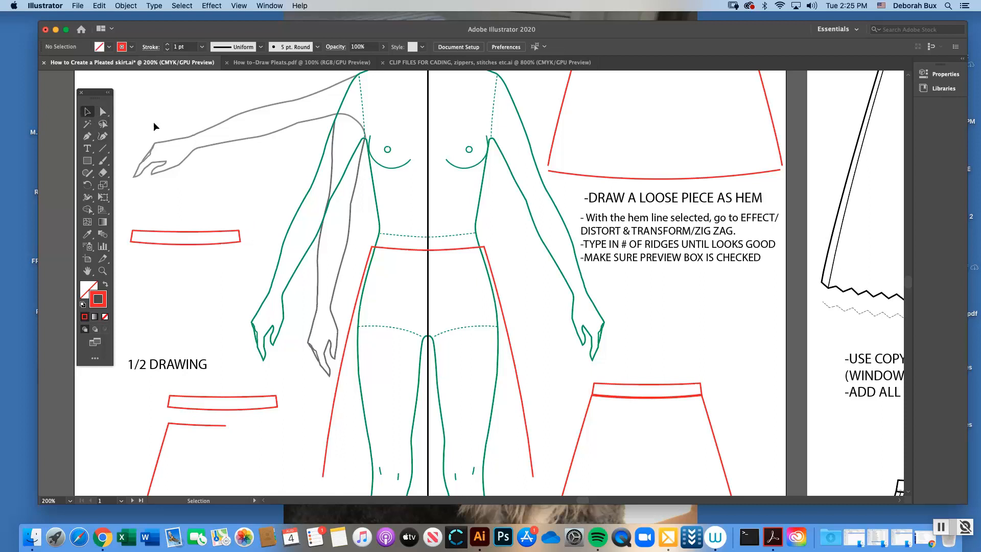
Nudge the skirt outline slightly up at the figure's waist and lock it in place
{"action": "left_click", "coordinate": [434, 250]}
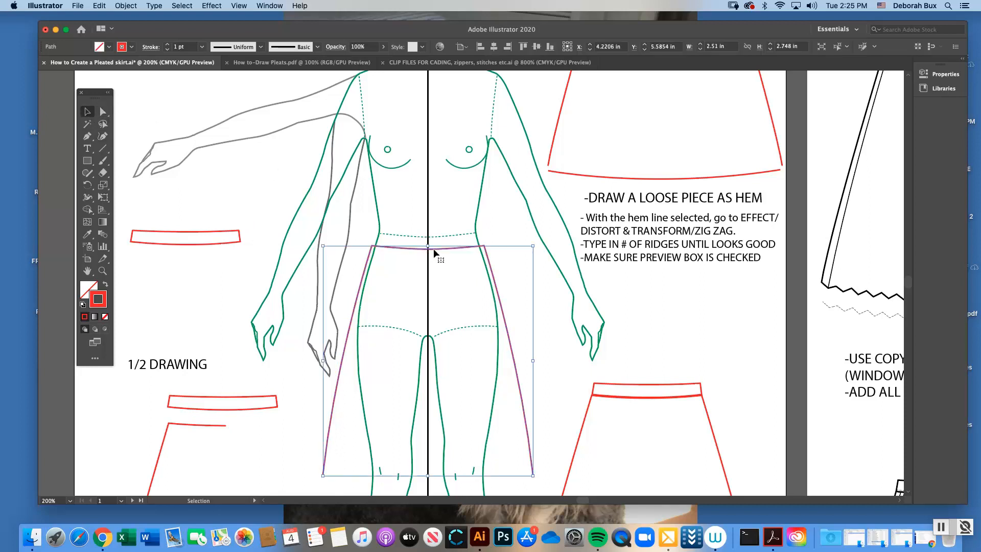
{"action": "left_click", "coordinate": [308, 240]}
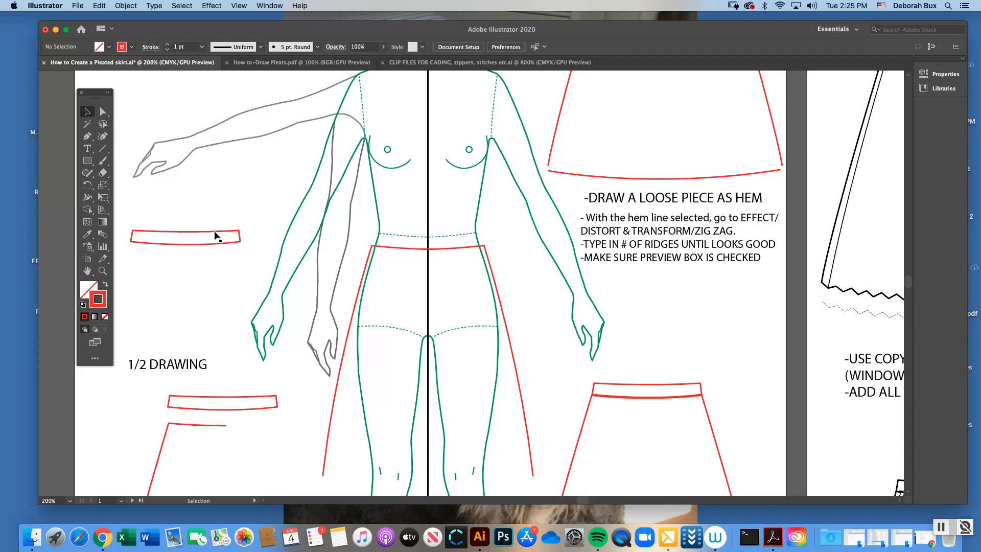
{"action": "left_click", "coordinate": [387, 247]}
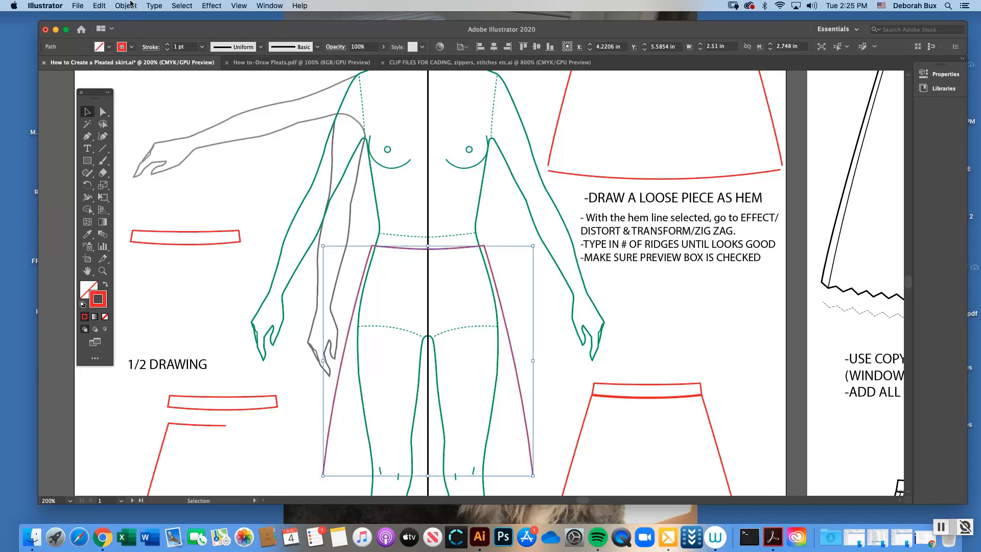
{"action": "left_click", "coordinate": [131, 5]}
{"action": "mouse_move", "coordinate": [154, 73]}
{"action": "left_click", "coordinate": [240, 74]}
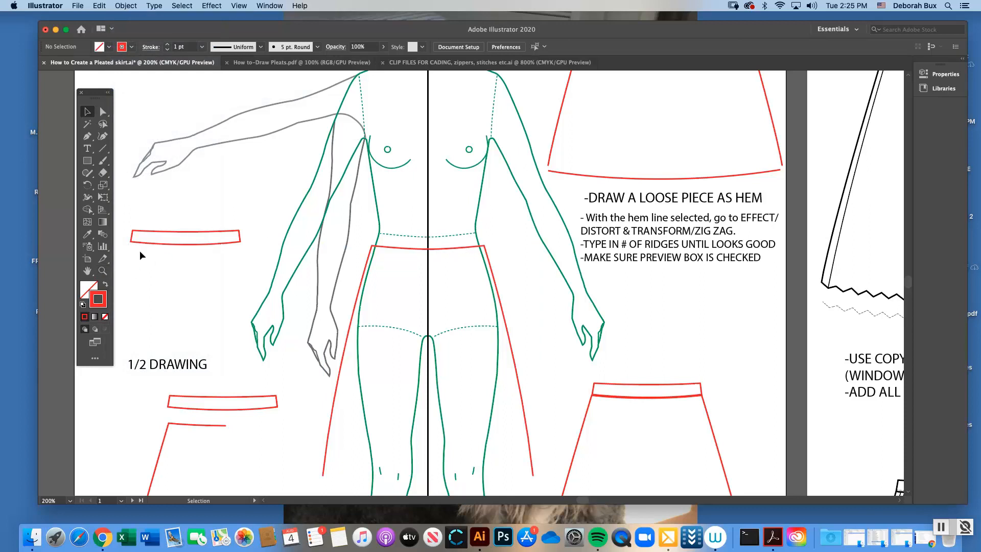
Move the sample waistband slightly, and use the Pen tool to draw a curved lower waistband edge along the skirt top from right to left corner
{"action": "left_click_drag", "start_coordinate": [177, 231], "coordinate": [212, 206]}
{"action": "left_click", "coordinate": [88, 137]}
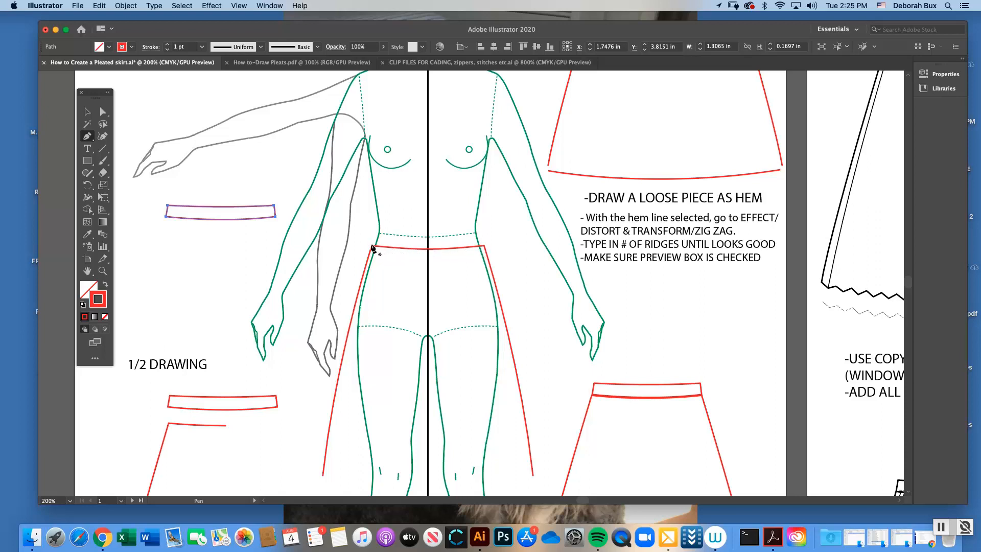
{"action": "left_click", "coordinate": [483, 246]}
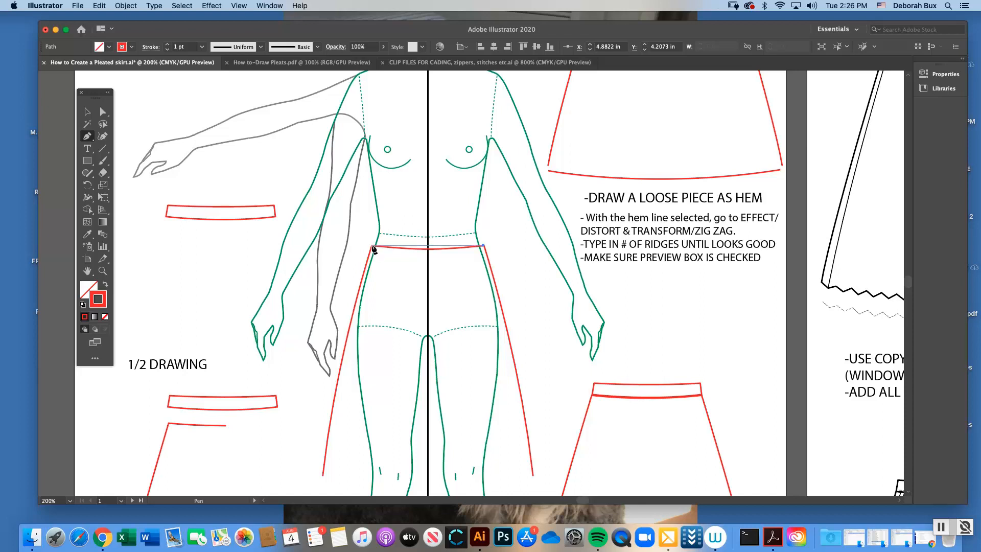
{"action": "left_click_drag", "start_coordinate": [372, 246], "coordinate": [304, 238]}
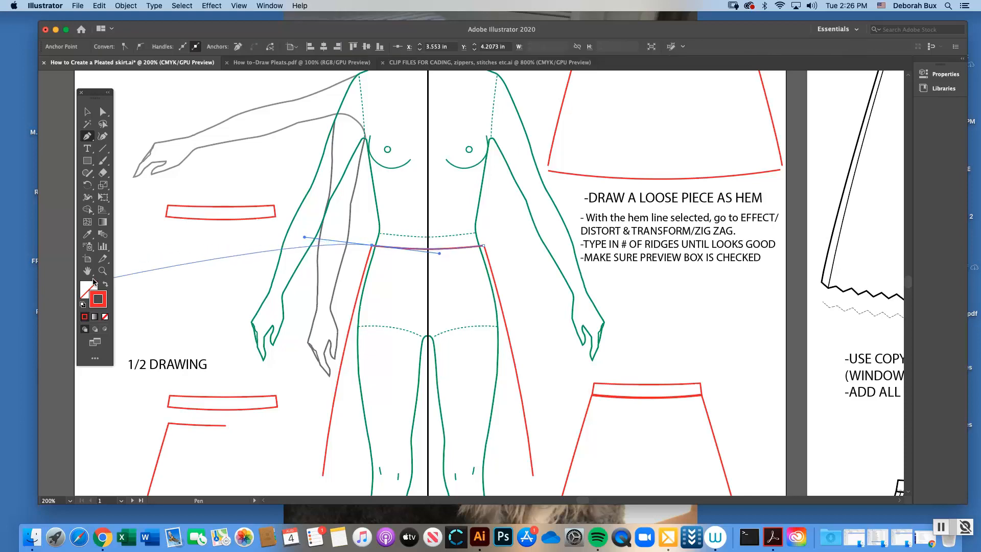
Try a bright green stroke color on the new lower waistband curve
{"action": "left_click", "coordinate": [103, 271]}
{"action": "left_click", "coordinate": [500, 287]}
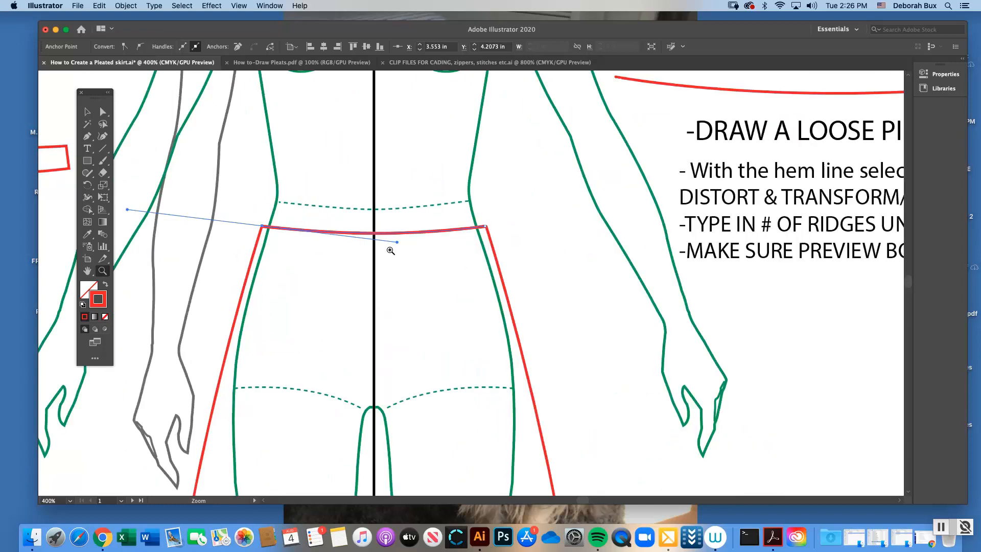
{"action": "left_click", "coordinate": [441, 265]}
{"action": "double_click", "coordinate": [104, 298]}
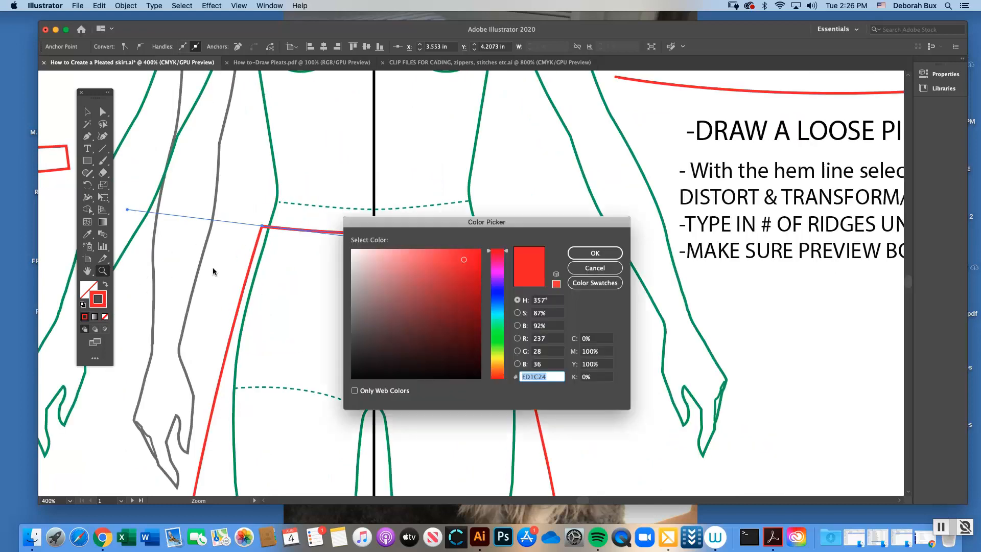
{"action": "left_click", "coordinate": [496, 340]}
{"action": "left_click", "coordinate": [469, 269]}
{"action": "left_click", "coordinate": [589, 253]}
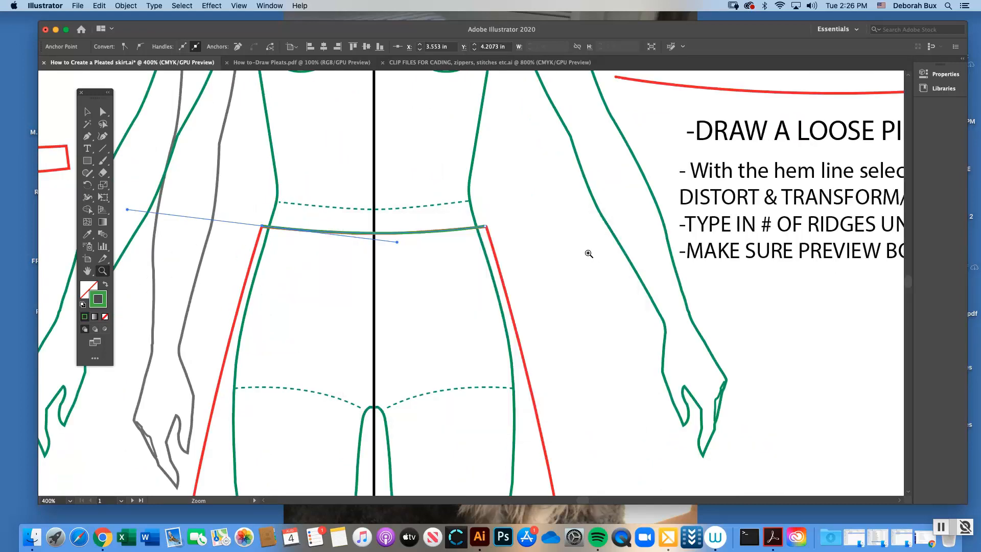
Set the stroke color of the lower waistband curve to blue and deselect it
{"action": "double_click", "coordinate": [102, 299]}
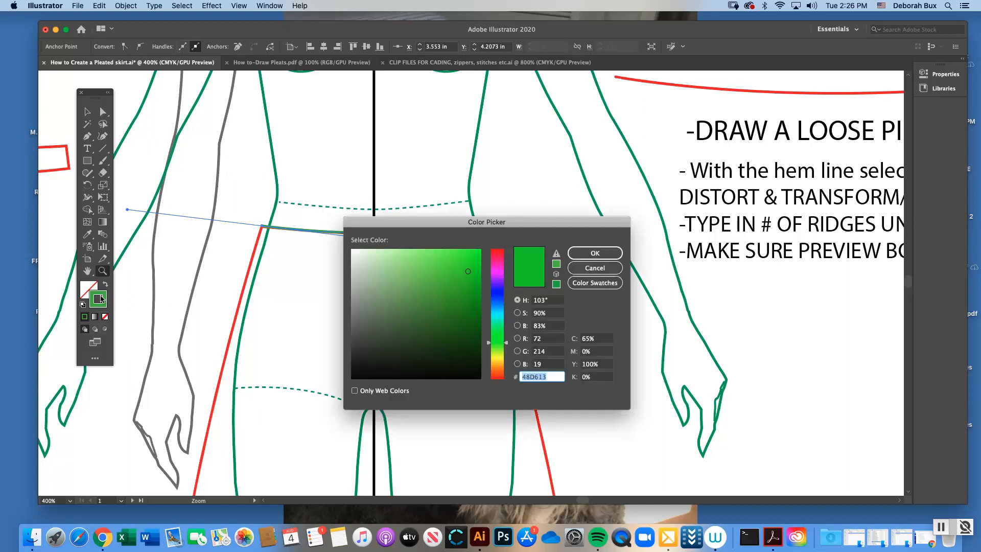
{"action": "left_click_drag", "start_coordinate": [496, 319], "coordinate": [492, 292]}
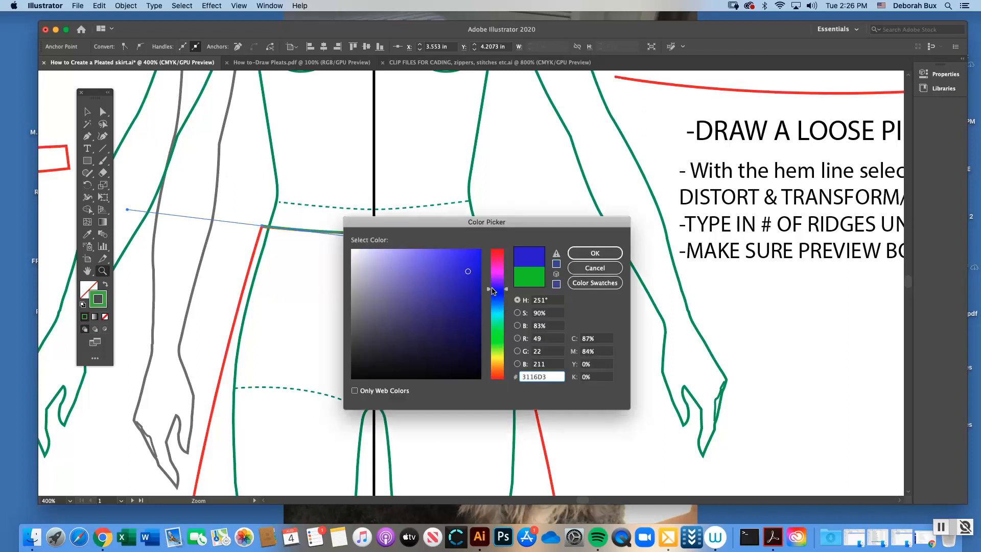
{"action": "left_click", "coordinate": [466, 266]}
{"action": "left_click", "coordinate": [594, 253]}
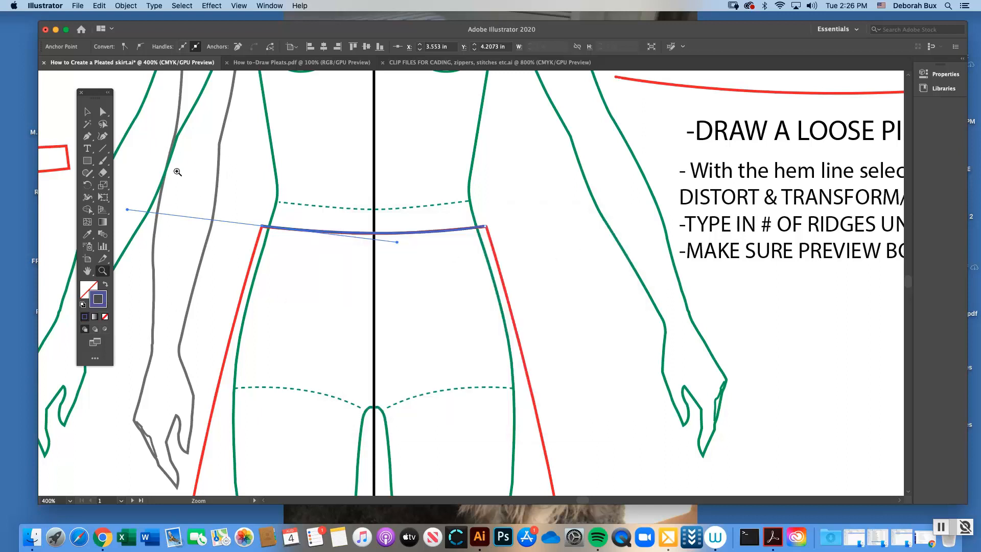
{"action": "left_click", "coordinate": [87, 111]}
{"action": "left_click", "coordinate": [252, 189]}
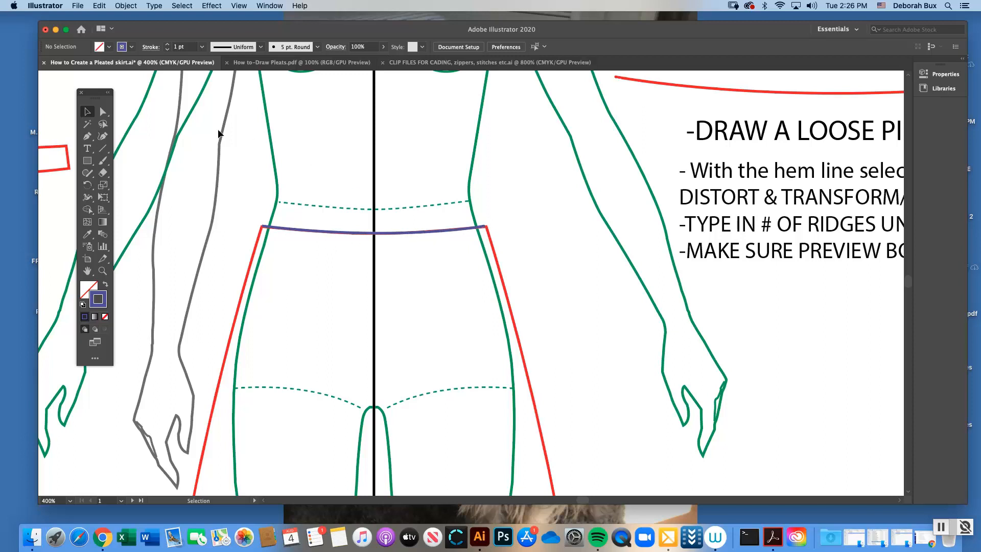
Continue the waistband path from its left end with a short side edge upward and a curved top edge across to the right side
{"action": "left_click", "coordinate": [105, 112]}
{"action": "left_click", "coordinate": [485, 227]}
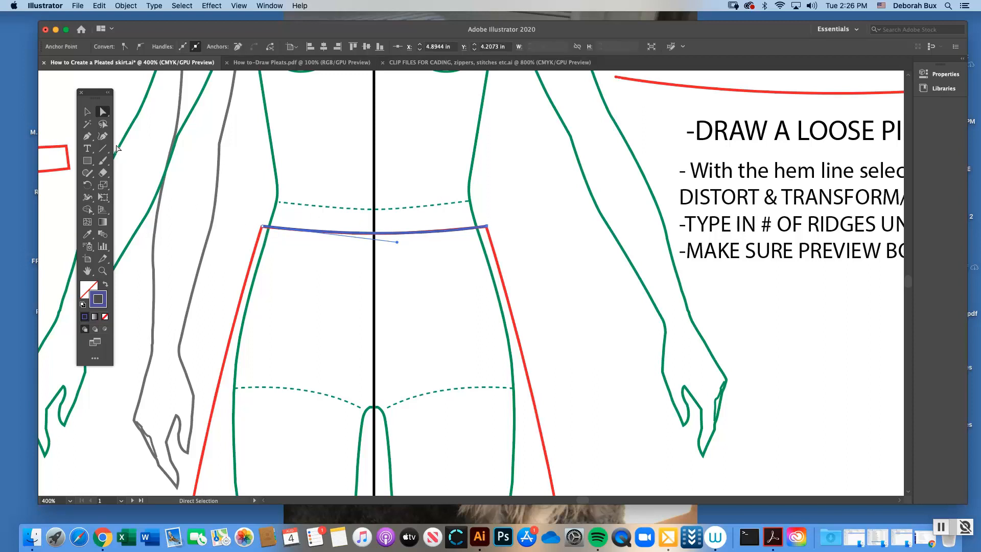
{"action": "left_click", "coordinate": [87, 137]}
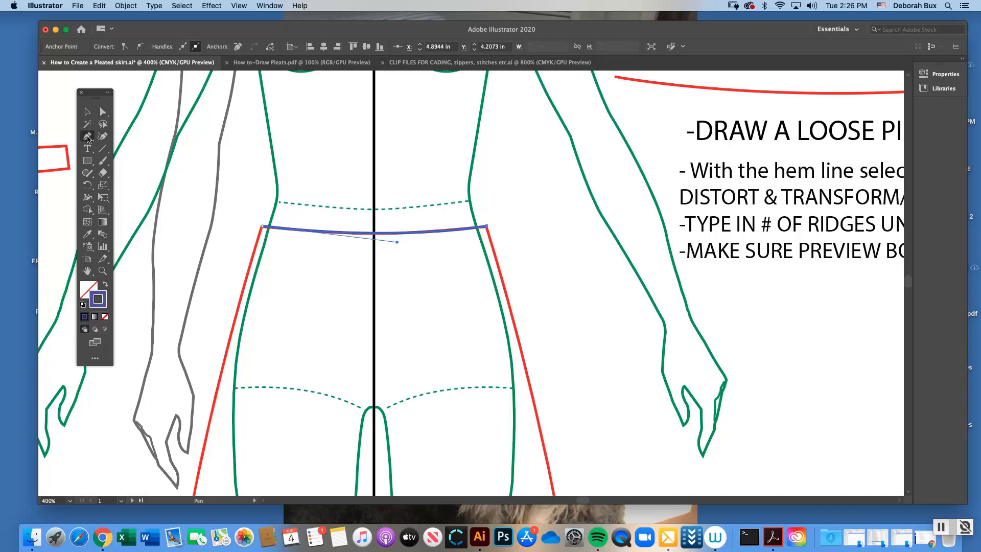
{"action": "left_click", "coordinate": [262, 226]}
{"action": "left_click", "coordinate": [267, 207]}
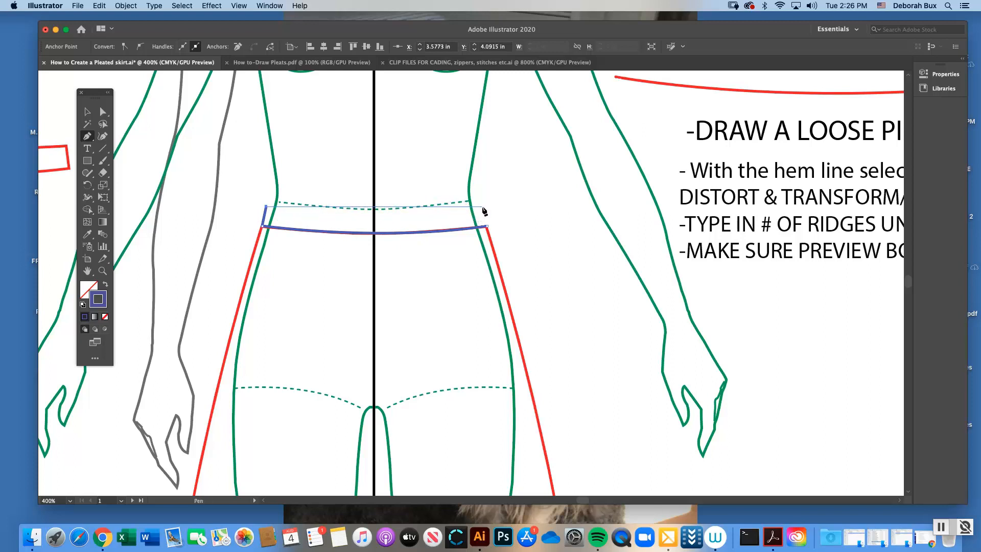
{"action": "left_click_drag", "start_coordinate": [482, 206], "coordinate": [599, 189]}
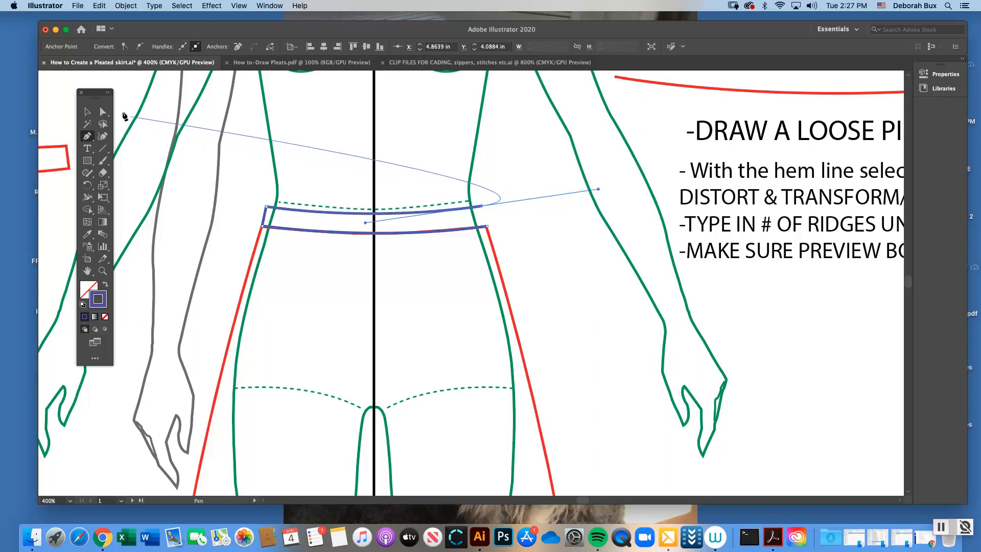
Close the waistband shape with a straight right side edge from the top curve down to the skirt's right corner, and deselect it
{"action": "left_click", "coordinate": [101, 112]}
{"action": "left_click", "coordinate": [292, 179]}
{"action": "left_click", "coordinate": [382, 214]}
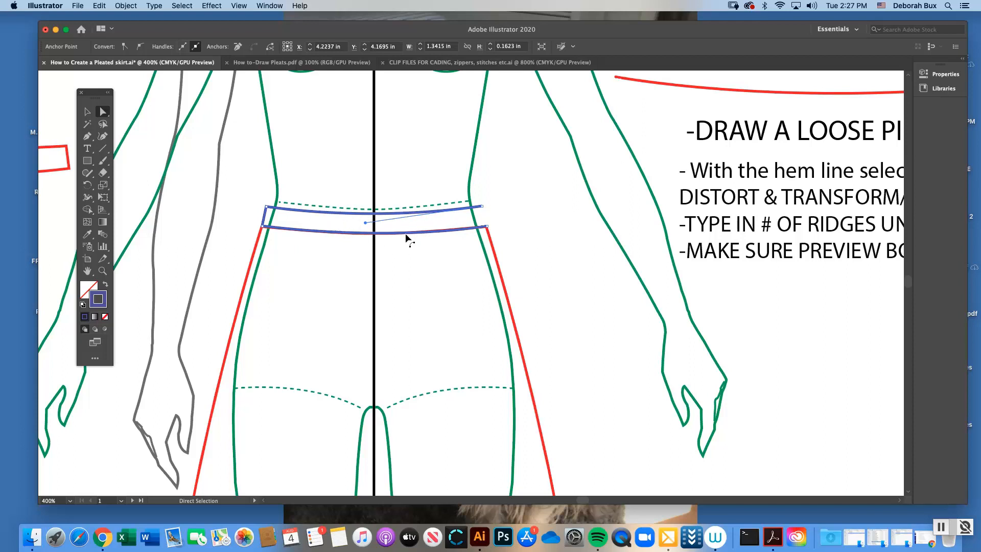
{"action": "left_click", "coordinate": [88, 137]}
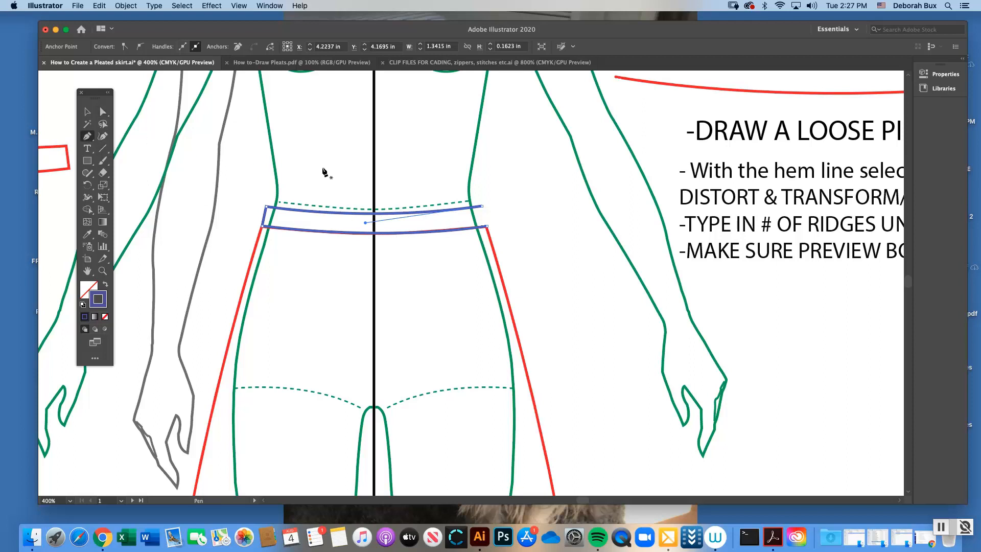
{"action": "left_click", "coordinate": [482, 207]}
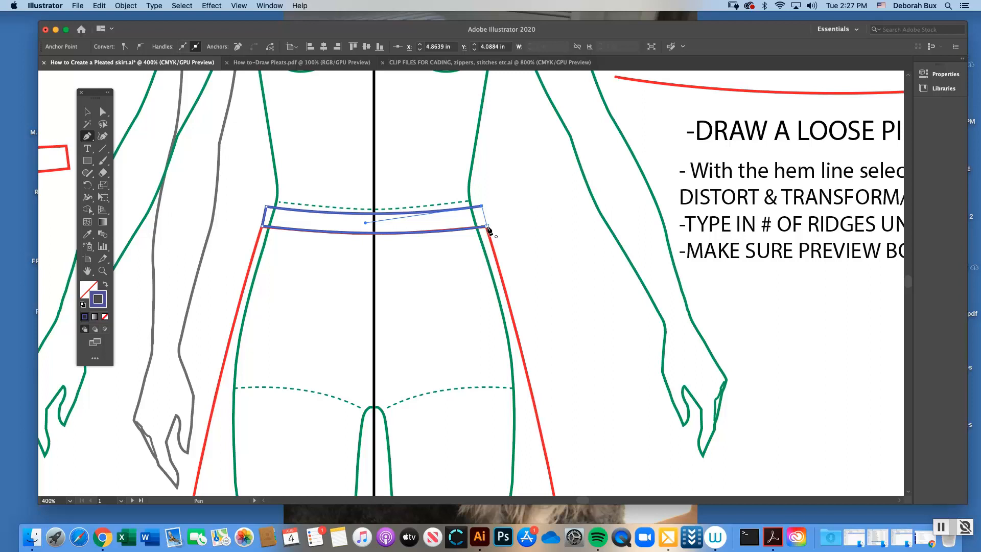
{"action": "left_click", "coordinate": [489, 228]}
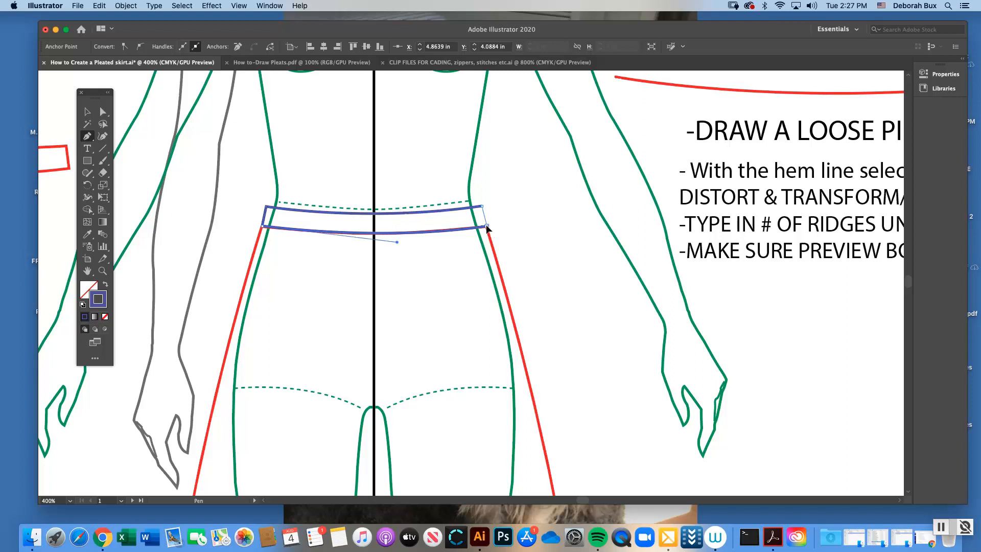
{"action": "left_click", "coordinate": [87, 112]}
{"action": "left_click", "coordinate": [263, 164]}
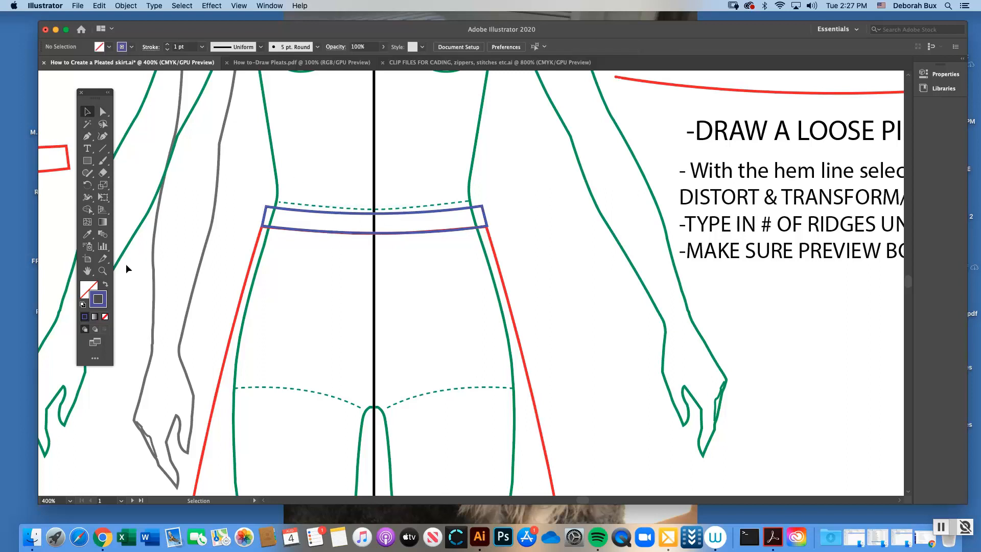
Examine the closed waistband up close where it meets the skirt outline
{"action": "left_click", "coordinate": [103, 271]}
{"action": "left_click", "coordinate": [448, 257]}
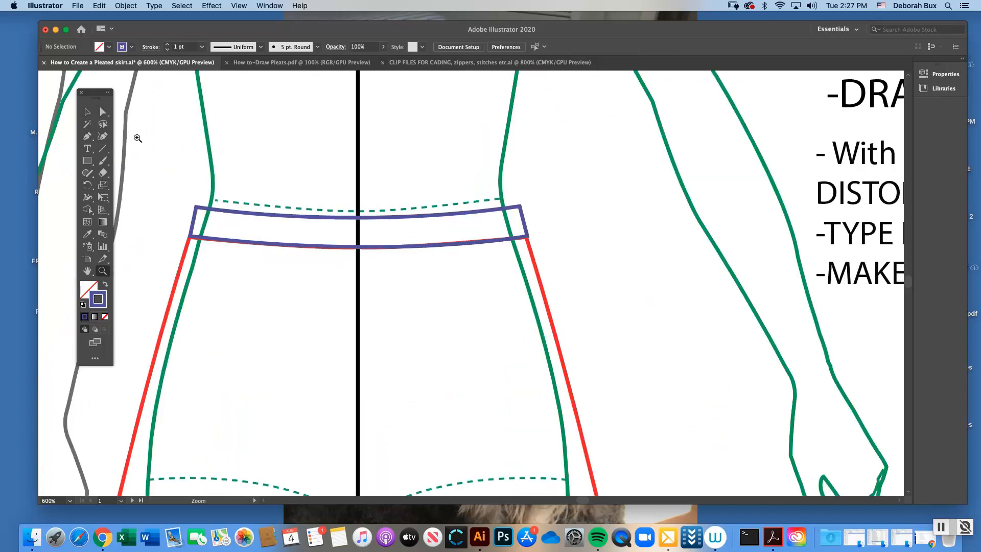
{"action": "left_click", "coordinate": [87, 112]}
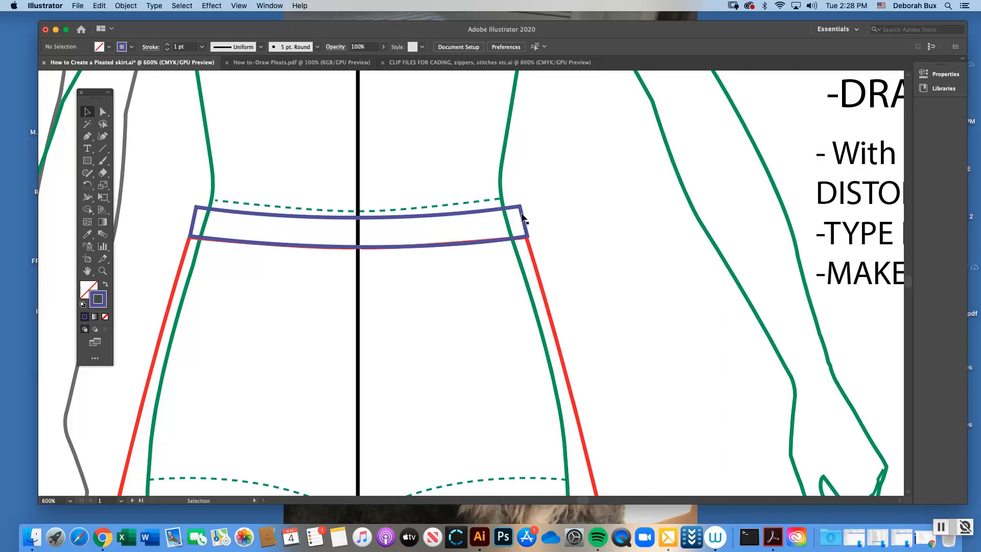
{"action": "left_click", "coordinate": [498, 215]}
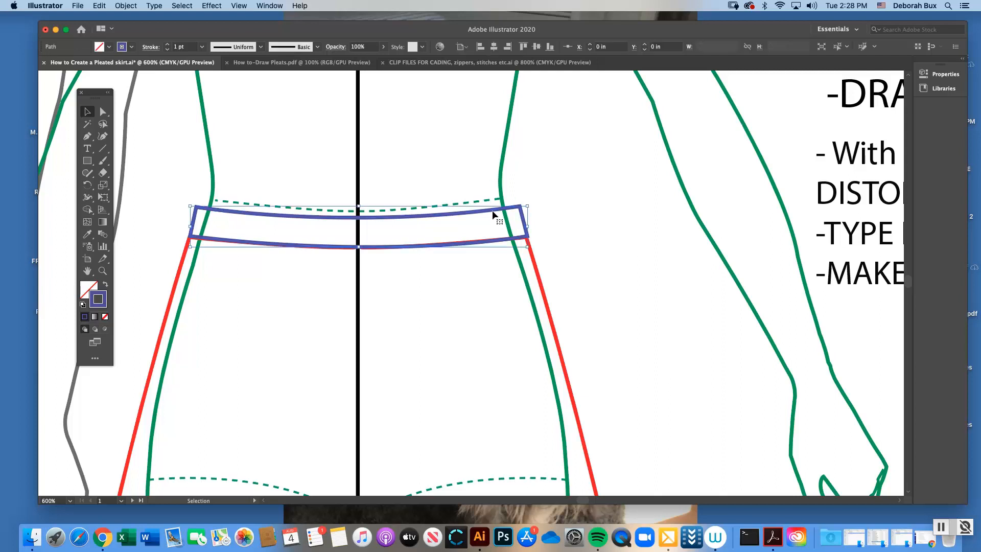
{"action": "left_click", "coordinate": [559, 212]}
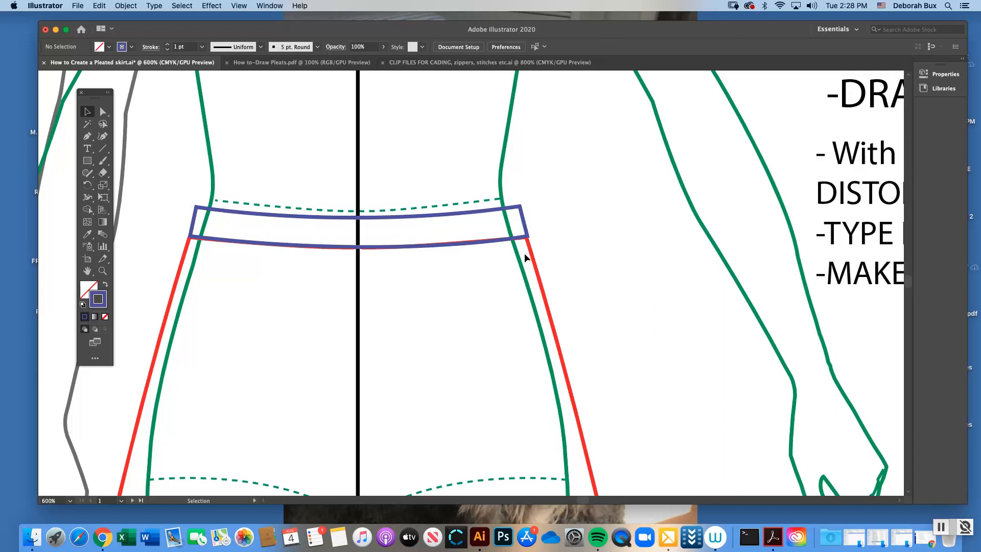
Unlock all locked objects in the artwork and clear the resulting selection
{"action": "left_click", "coordinate": [126, 5]}
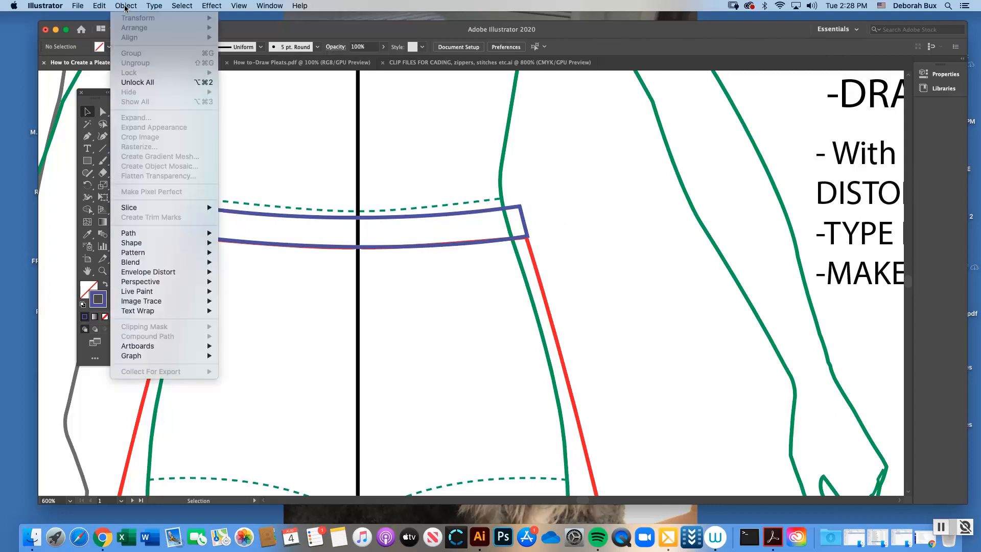
{"action": "left_click", "coordinate": [149, 83]}
{"action": "key", "text": "super+minus"}
{"action": "key", "text": "super+minus"}
{"action": "key", "text": "super+minus"}
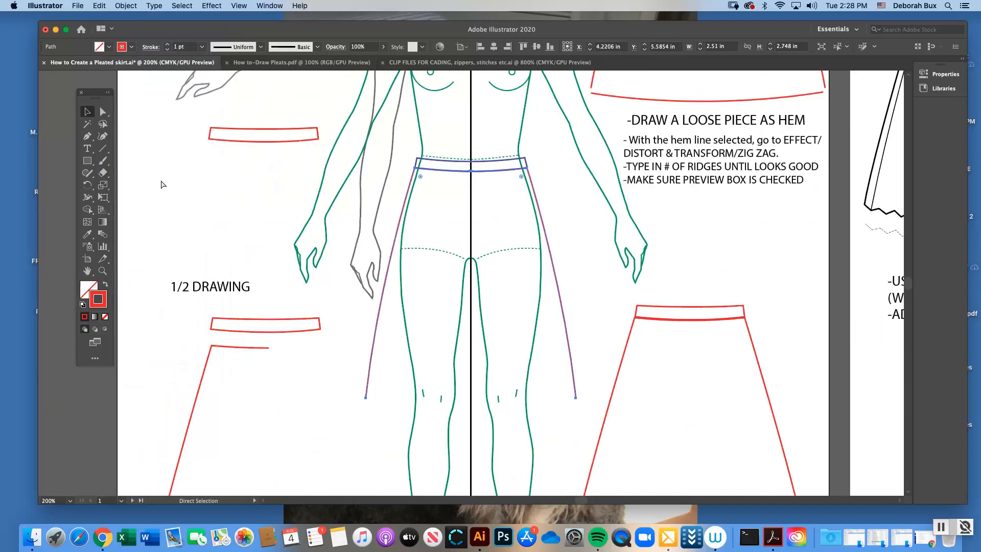
{"action": "key", "text": "super+minus"}
{"action": "left_click", "coordinate": [449, 183]}
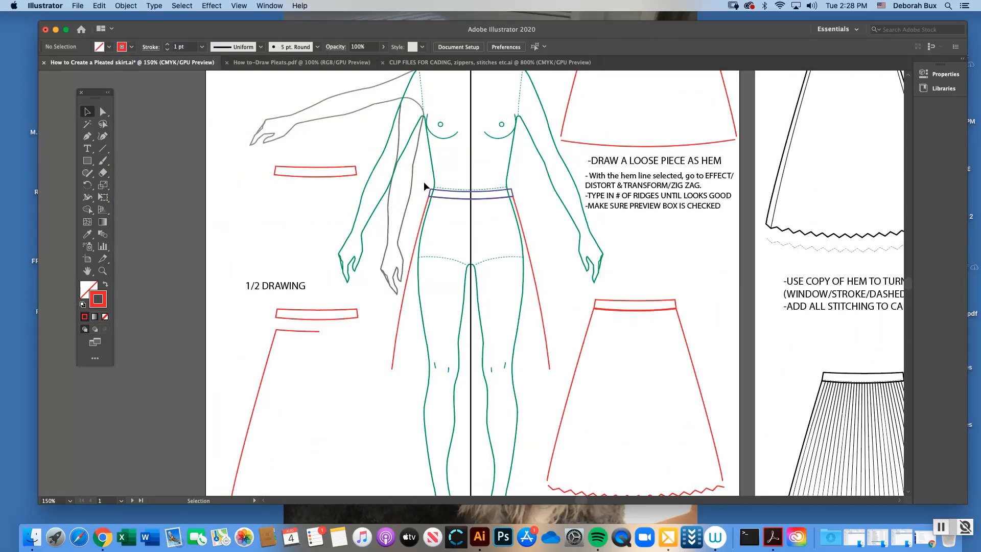
Recolor the blue waistband on the figure with the red stroke sampled from the existing artwork, and deselect it
{"action": "left_click", "coordinate": [320, 310]}
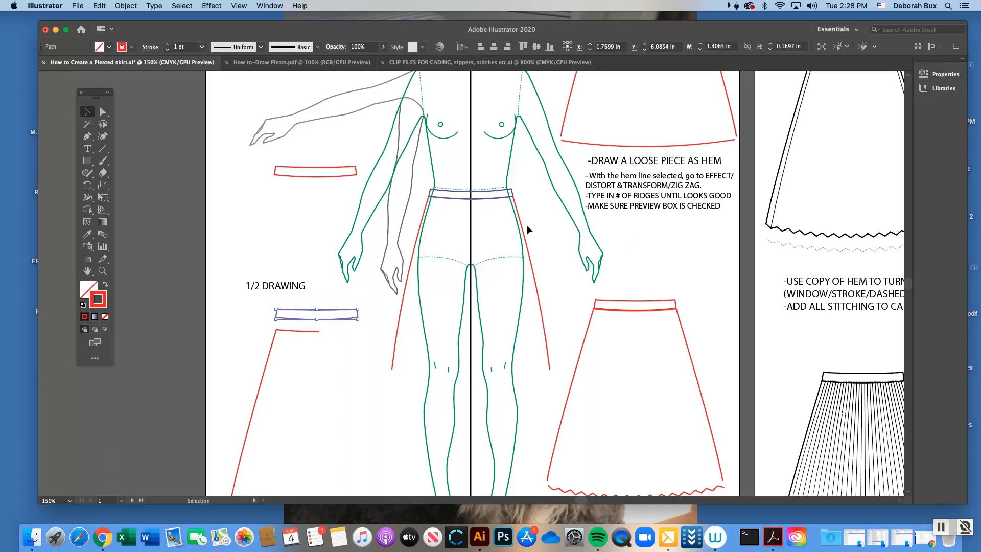
{"action": "left_click", "coordinate": [454, 198]}
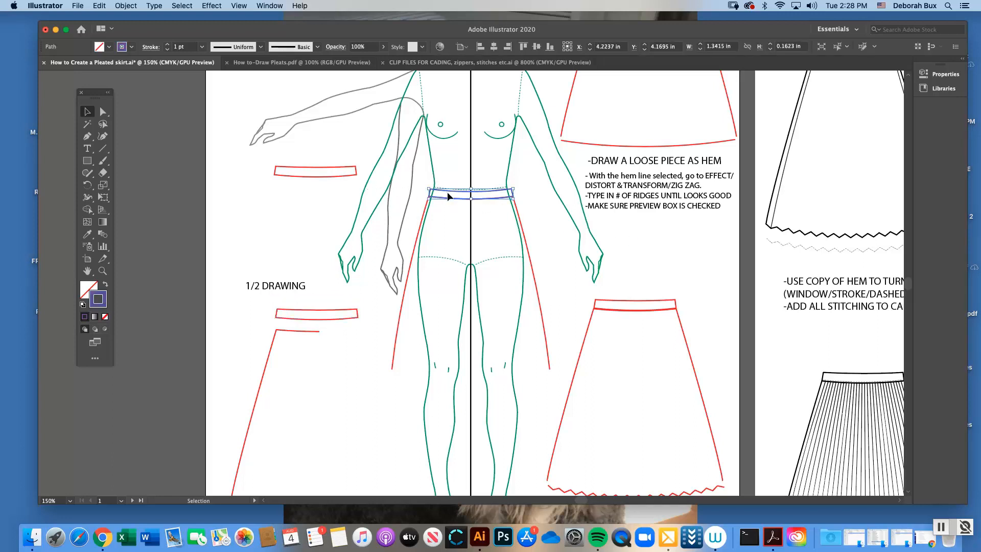
{"action": "left_click", "coordinate": [87, 234]}
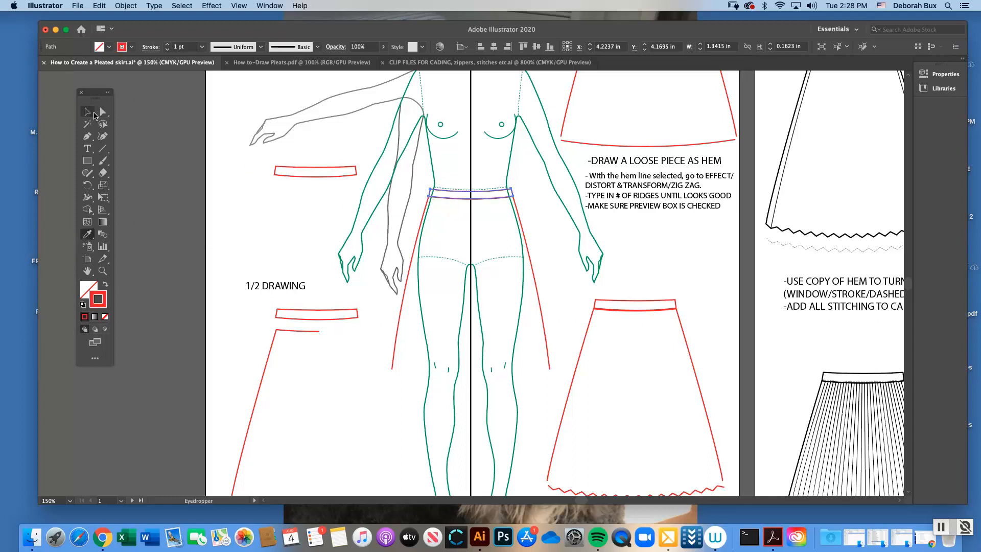
{"action": "left_click", "coordinate": [88, 112]}
{"action": "left_click", "coordinate": [238, 140]}
Group the waistband and skirt outline drawn over the figure template, and deselect the group
{"action": "scroll", "coordinate": [910, 278], "scroll_direction": "up", "scroll_amount": 5}
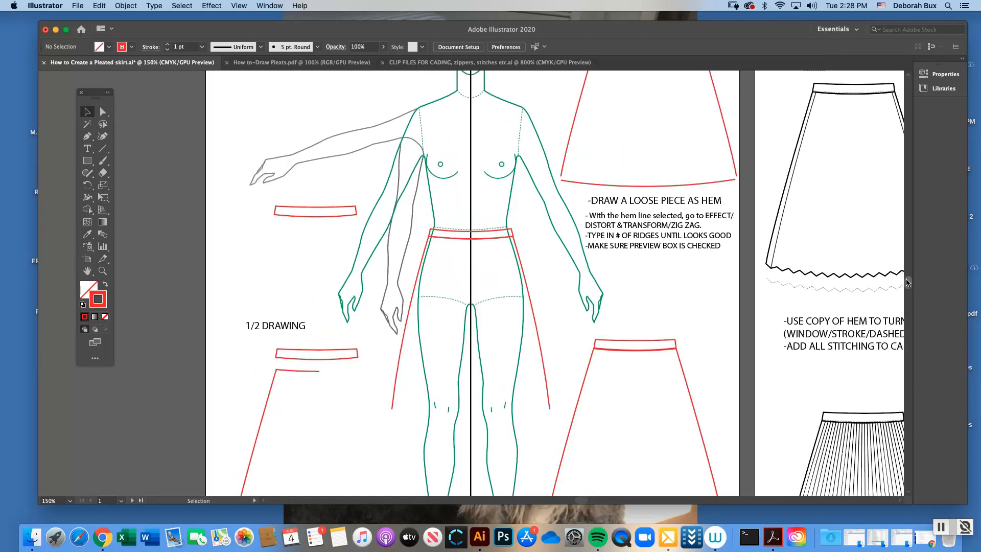
{"action": "scroll", "coordinate": [909, 278], "scroll_direction": "down", "scroll_amount": 1}
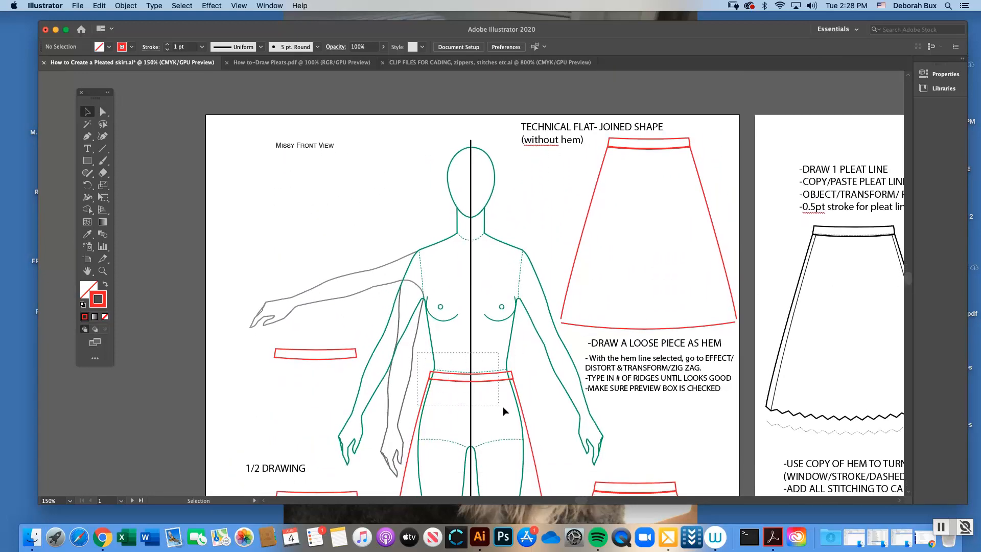
{"action": "left_click", "coordinate": [524, 414]}
{"action": "left_click", "coordinate": [126, 5]}
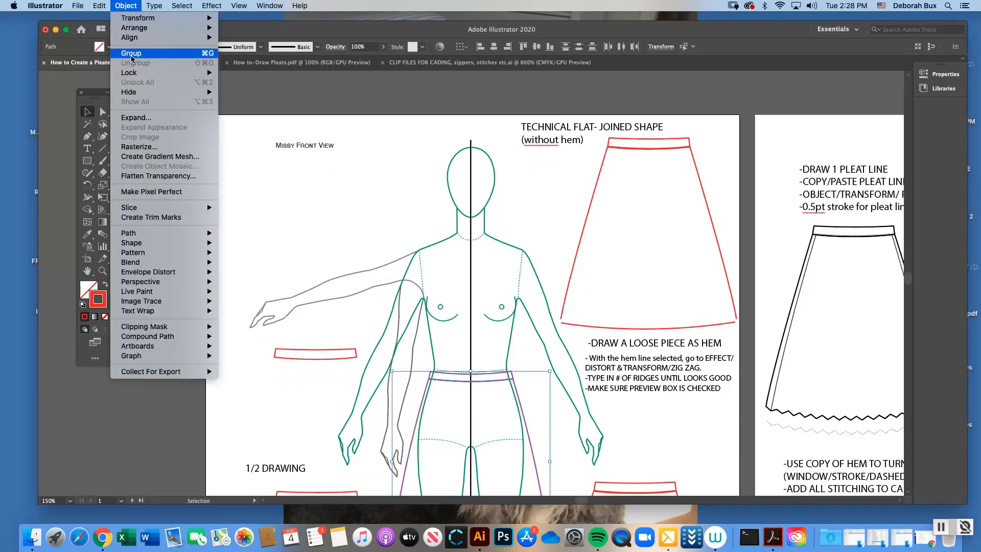
{"action": "left_click", "coordinate": [147, 54]}
{"action": "left_click", "coordinate": [564, 270]}
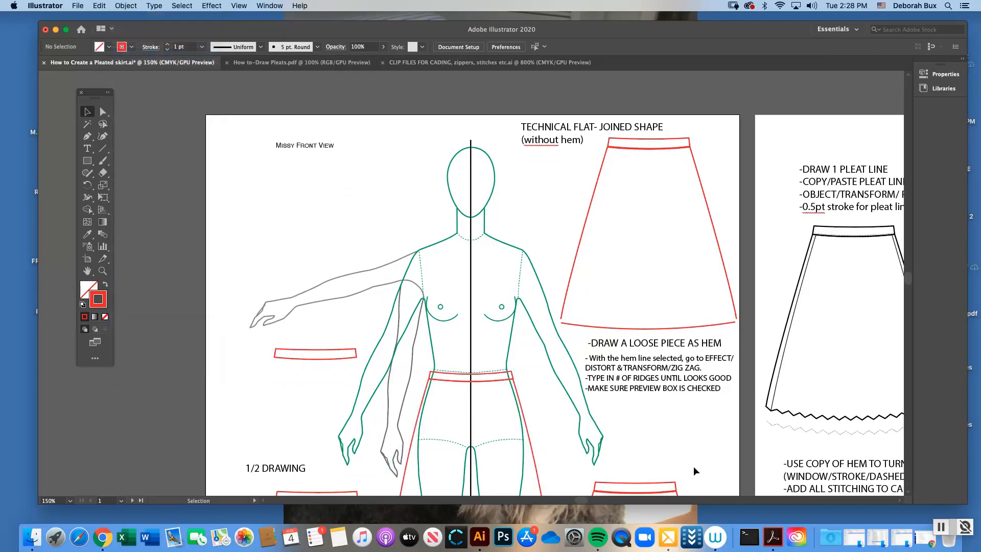
Group the waistband and skirt body of the "Technical Flat - Joined Shape" skirt, leaving out its hem line
{"action": "scroll", "coordinate": [369, 208], "scroll_direction": "right", "scroll_amount": 10}
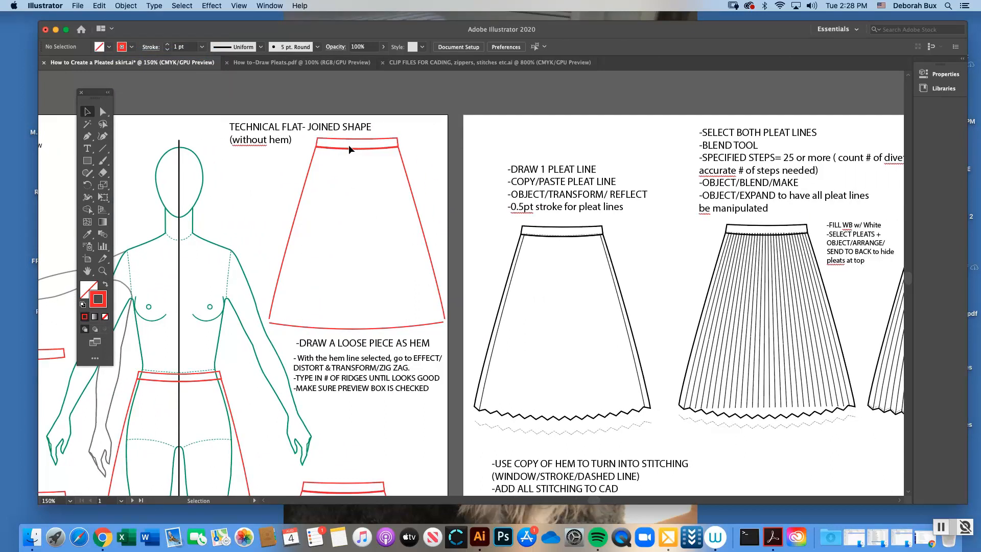
{"action": "left_click", "coordinate": [357, 143]}
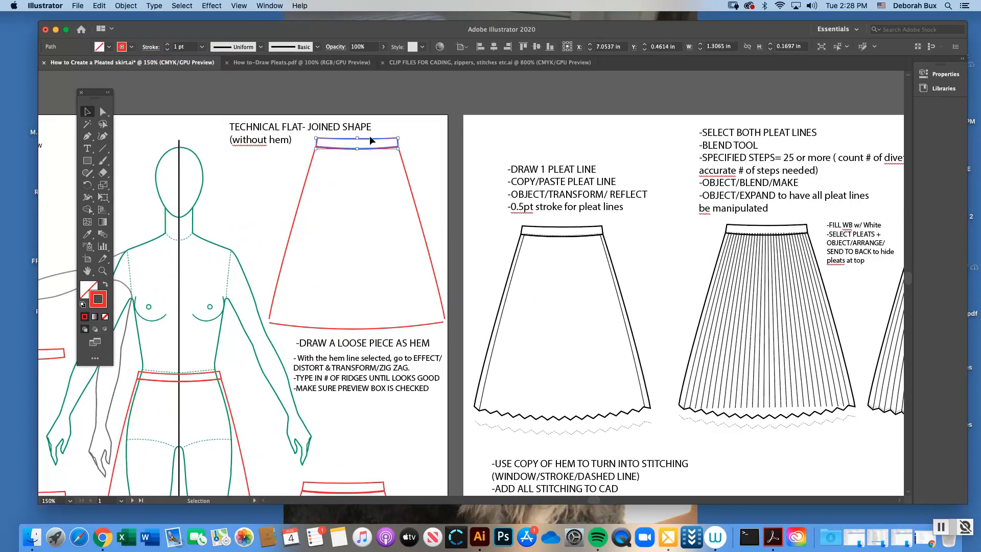
{"action": "left_click", "coordinate": [357, 136]}
{"action": "left_click_drag", "start_coordinate": [309, 136], "coordinate": [397, 170]}
{"action": "left_click", "coordinate": [126, 6]}
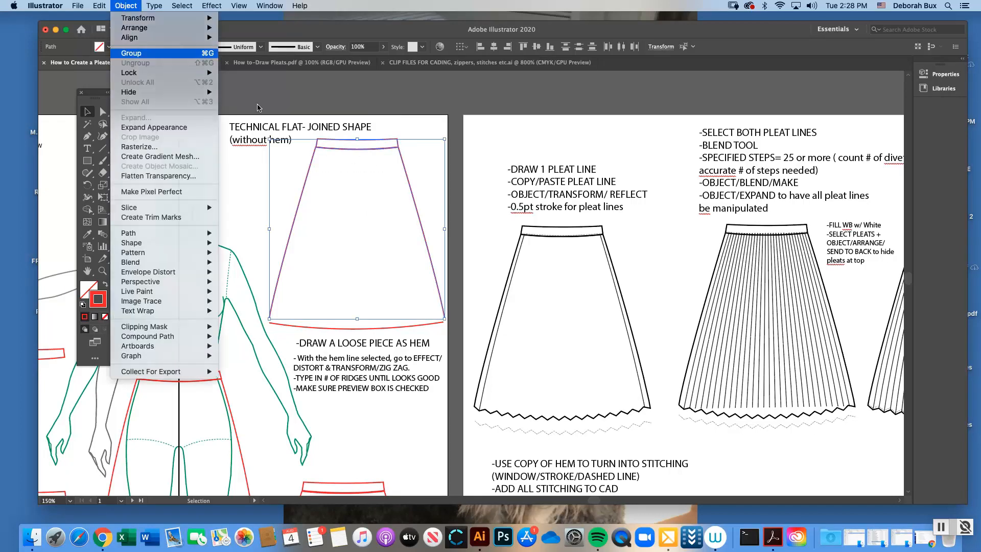
{"action": "left_click", "coordinate": [131, 53]}
{"action": "left_click", "coordinate": [413, 160]}
Examine the loose hem line below the joined-shape skirt, including its path and right end anchor point
{"action": "left_click", "coordinate": [361, 329]}
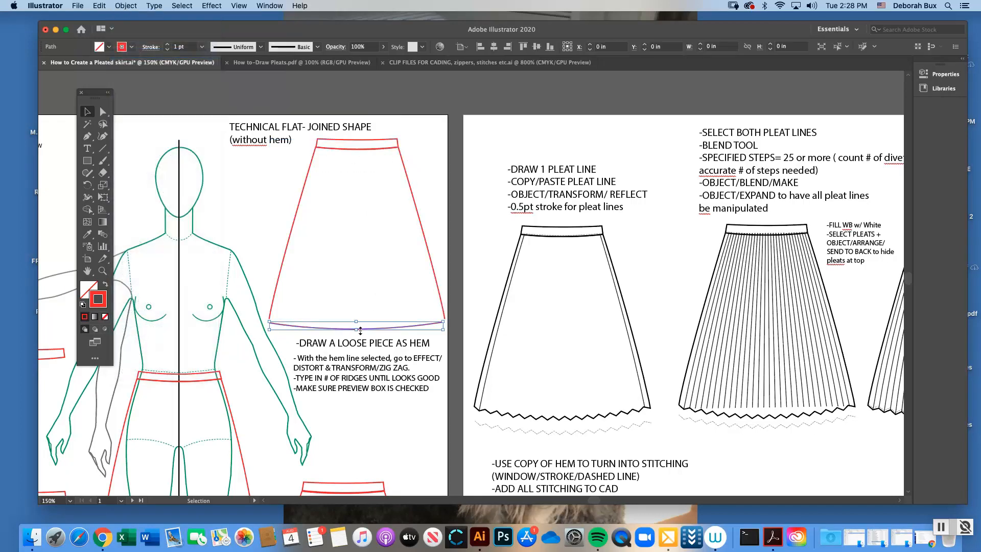
{"action": "left_click", "coordinate": [423, 335]}
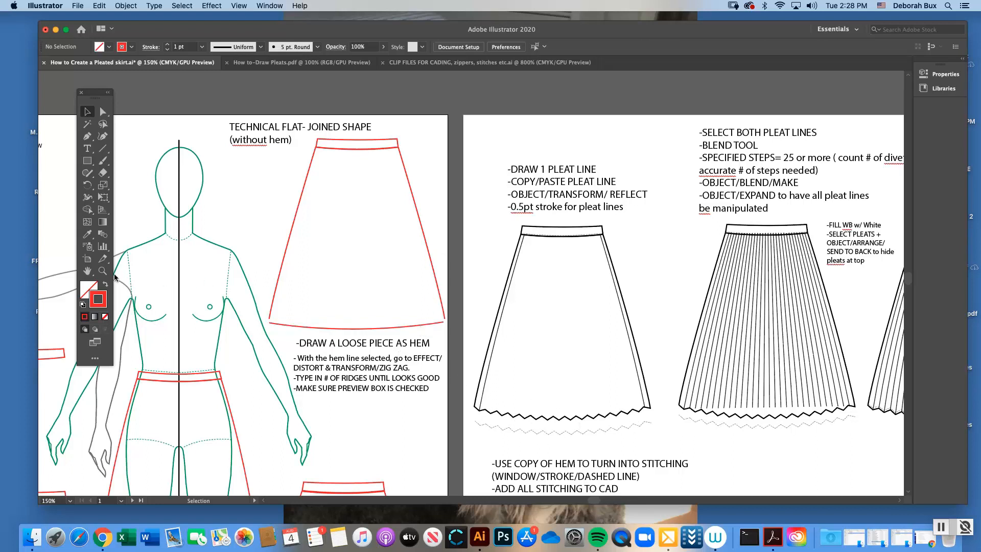
{"action": "left_click", "coordinate": [307, 328]}
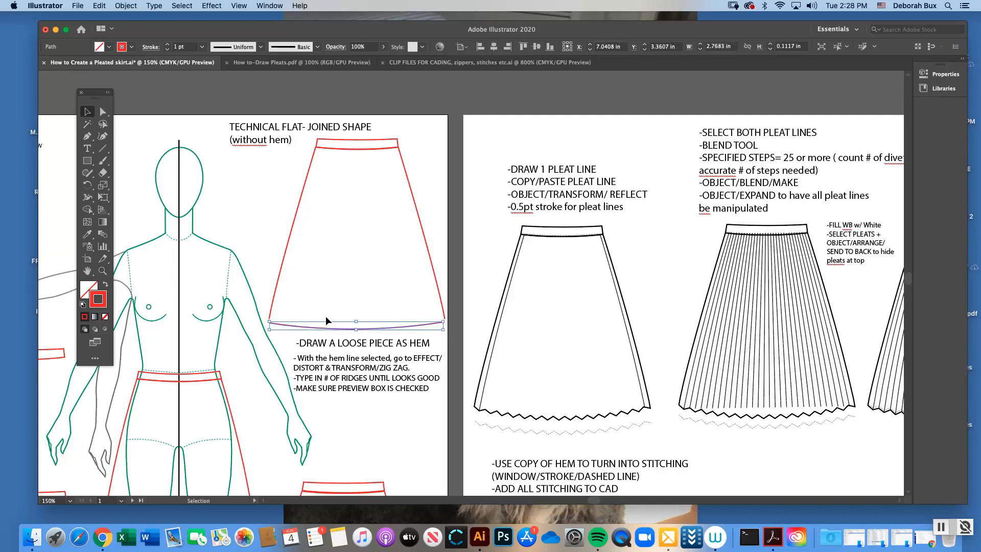
{"action": "left_click", "coordinate": [383, 339]}
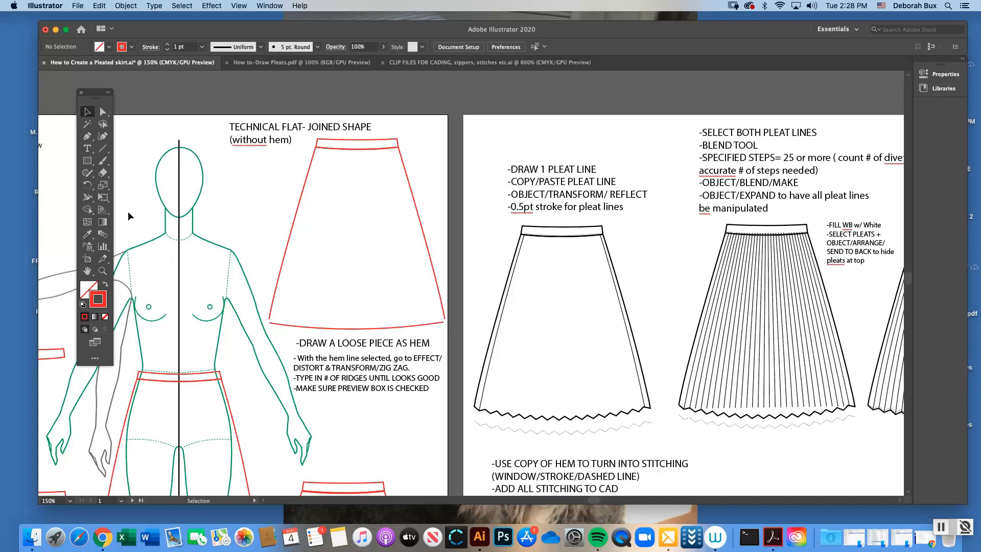
{"action": "left_click", "coordinate": [102, 112]}
{"action": "left_click", "coordinate": [369, 330]}
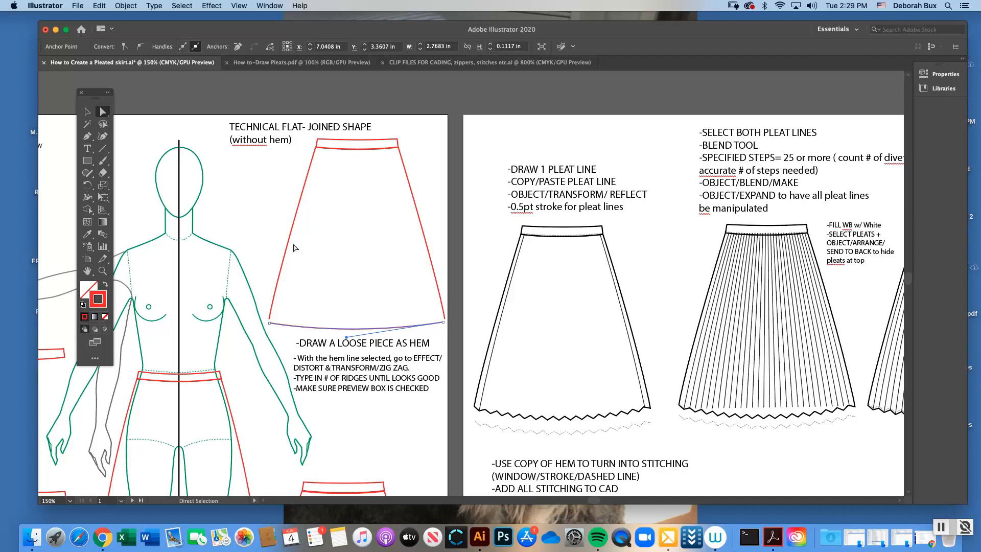
{"action": "left_click", "coordinate": [273, 231]}
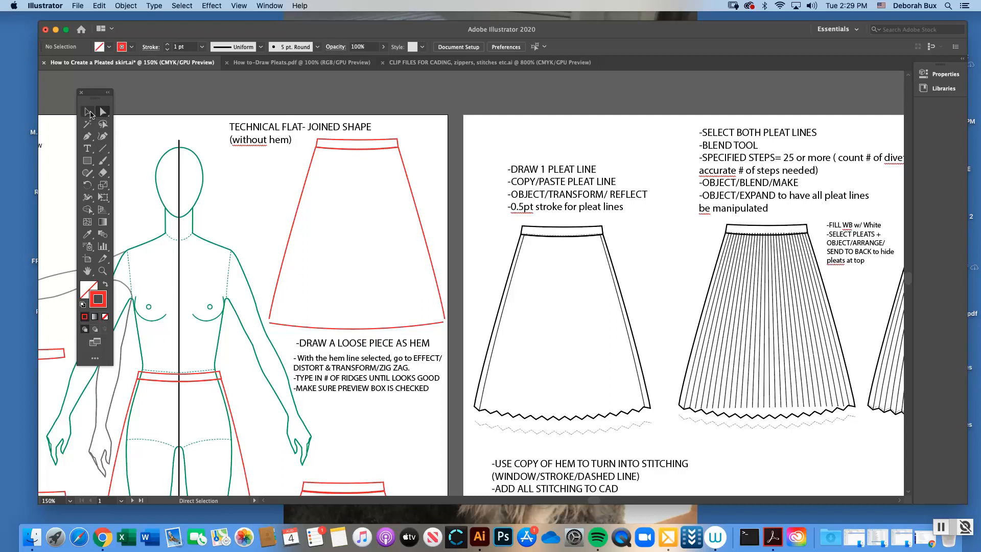
{"action": "left_click", "coordinate": [89, 113]}
{"action": "left_click", "coordinate": [102, 112]}
{"action": "left_click", "coordinate": [444, 324]}
{"action": "left_click", "coordinate": [444, 322]}
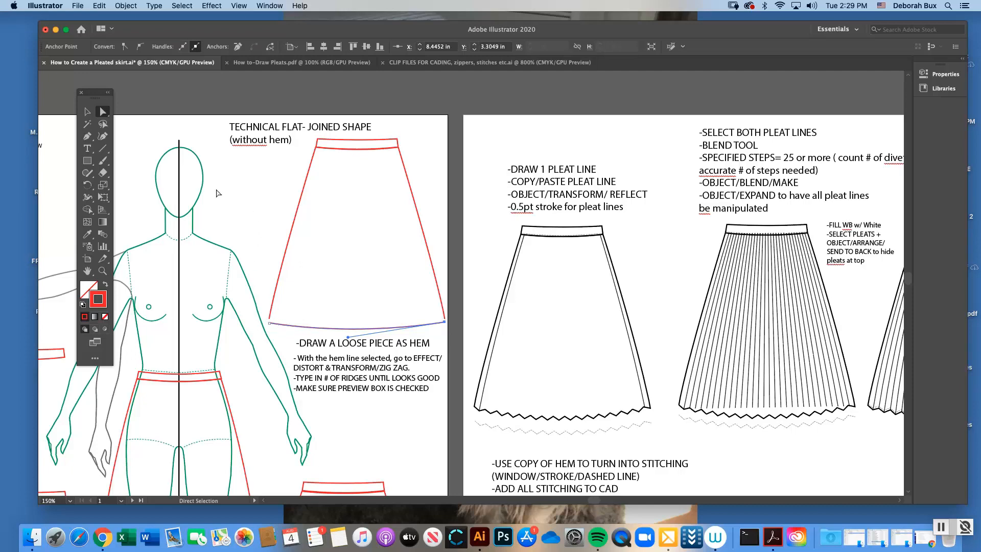
{"action": "left_click", "coordinate": [86, 111]}
{"action": "left_click", "coordinate": [446, 134]}
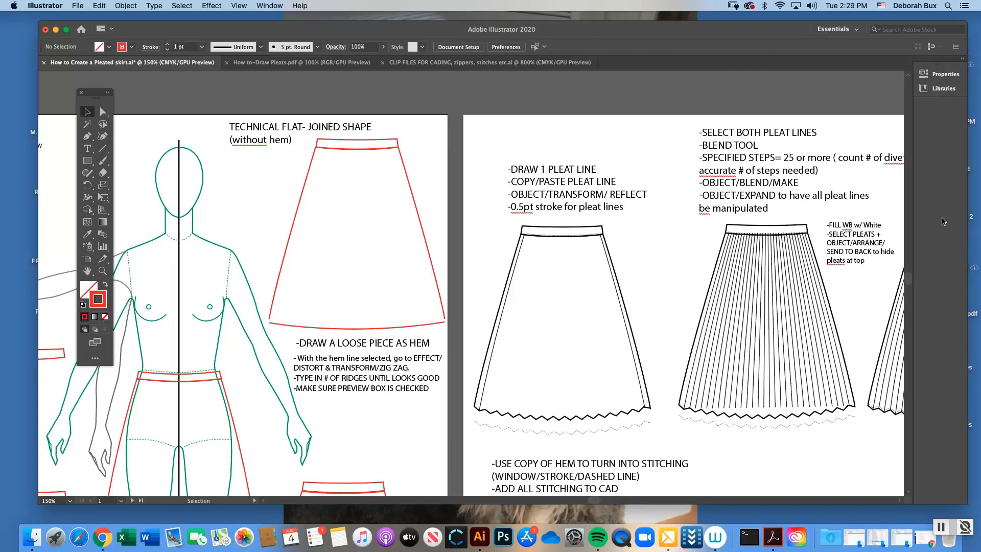
Review the hem instructions and the finished zigzag hem line under the lower red skirt
{"action": "scroll", "coordinate": [909, 279], "scroll_direction": "down", "scroll_amount": 5}
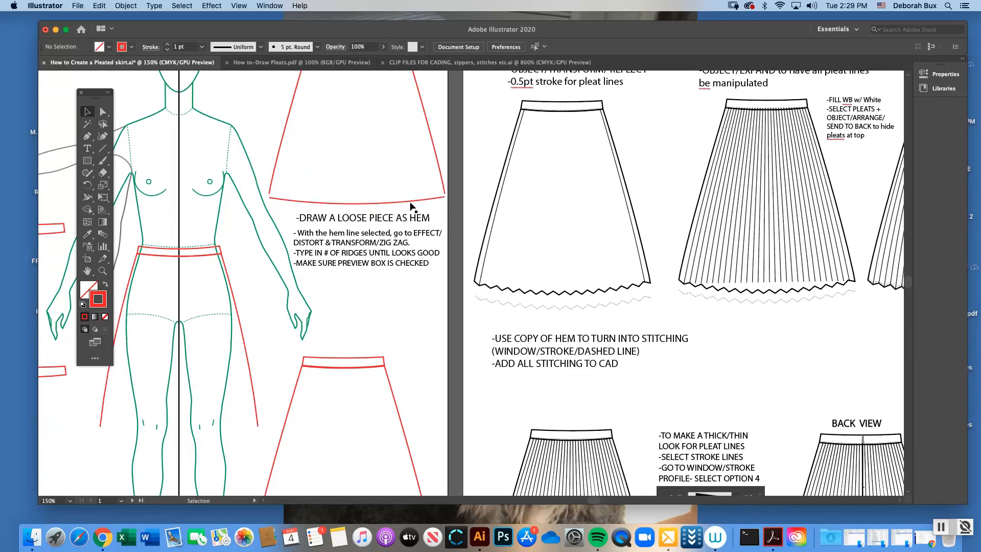
{"action": "scroll", "coordinate": [910, 280], "scroll_direction": "up", "scroll_amount": 3}
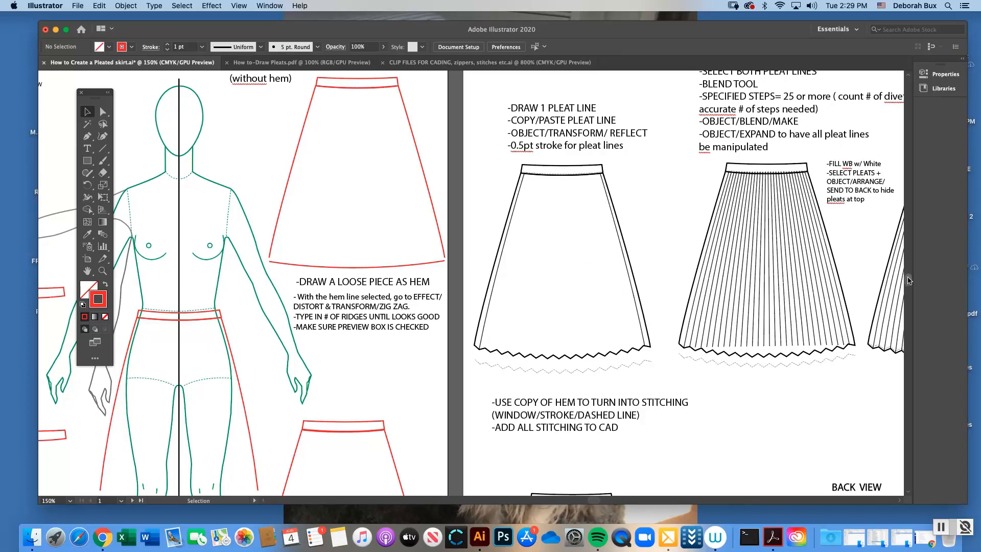
{"action": "scroll", "coordinate": [909, 280], "scroll_direction": "down", "scroll_amount": 5}
{"action": "scroll", "coordinate": [909, 287], "scroll_direction": "up", "scroll_amount": 1}
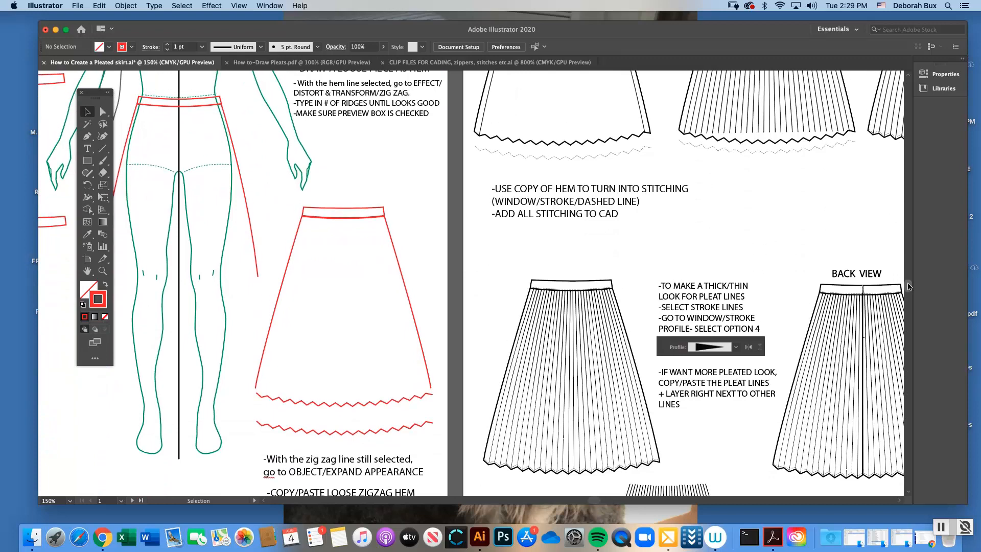
{"action": "left_click", "coordinate": [351, 395]}
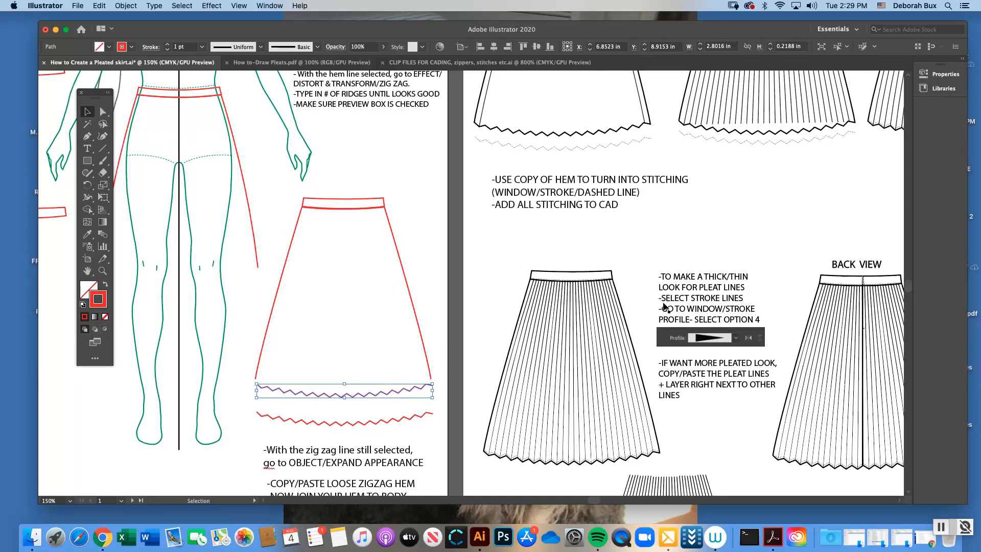
{"action": "scroll", "coordinate": [911, 287], "scroll_direction": "up", "scroll_amount": 10}
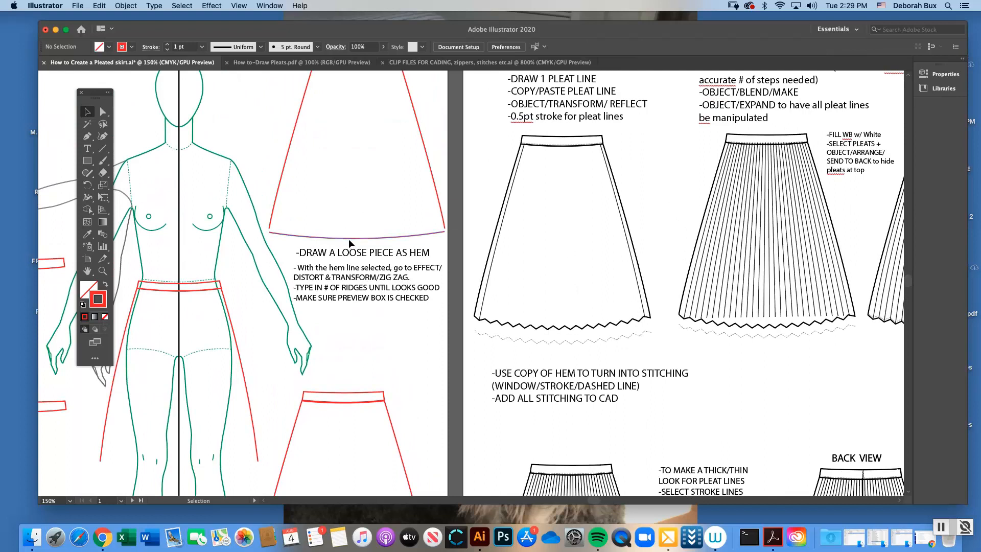
Duplicate the curved hem line of the joined-shape skirt into the space below the zigzag instructions, and deselect the copy
{"action": "left_click", "coordinate": [349, 238]}
{"action": "mouse_move", "coordinate": [349, 242]}
{"action": "left_mouse_down"}
{"action": "mouse_move", "coordinate": [419, 274]}
{"action": "mouse_move", "coordinate": [387, 306]}
{"action": "mouse_move", "coordinate": [330, 324]}
{"action": "left_mouse_up"}
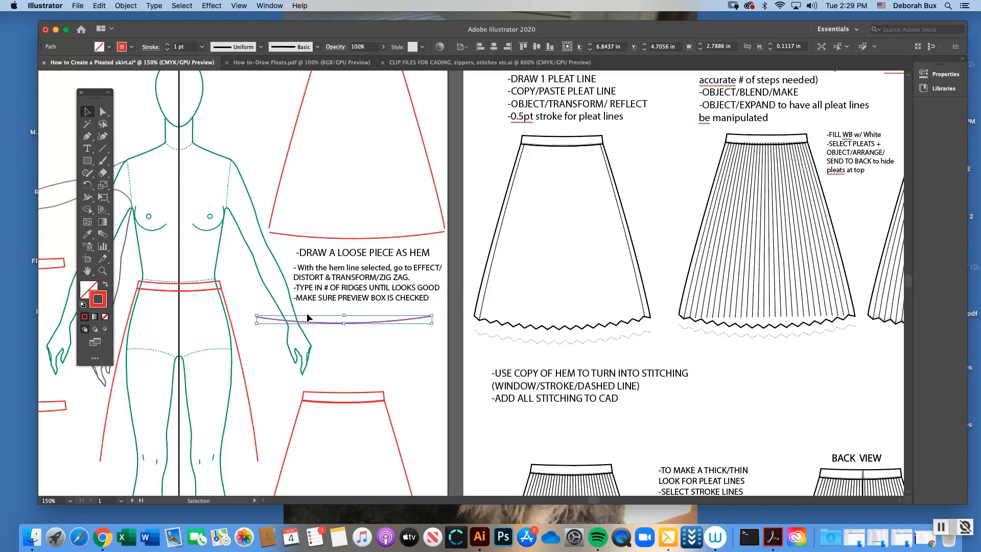
{"action": "left_click", "coordinate": [395, 328]}
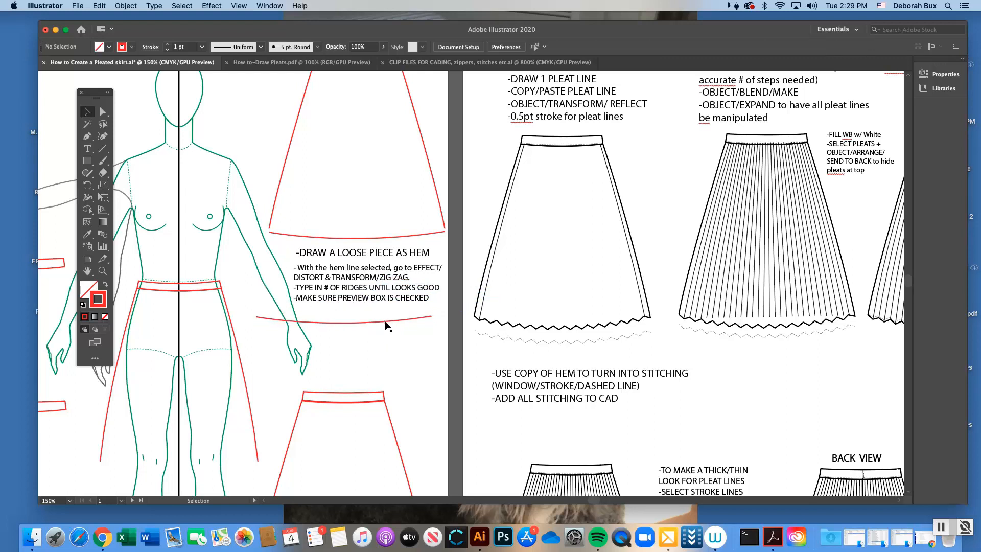
Apply a Zig Zag effect to the copied hem line with 0.03 in absolute size, 48 ridges per segment and corner points
{"action": "left_click", "coordinate": [386, 324]}
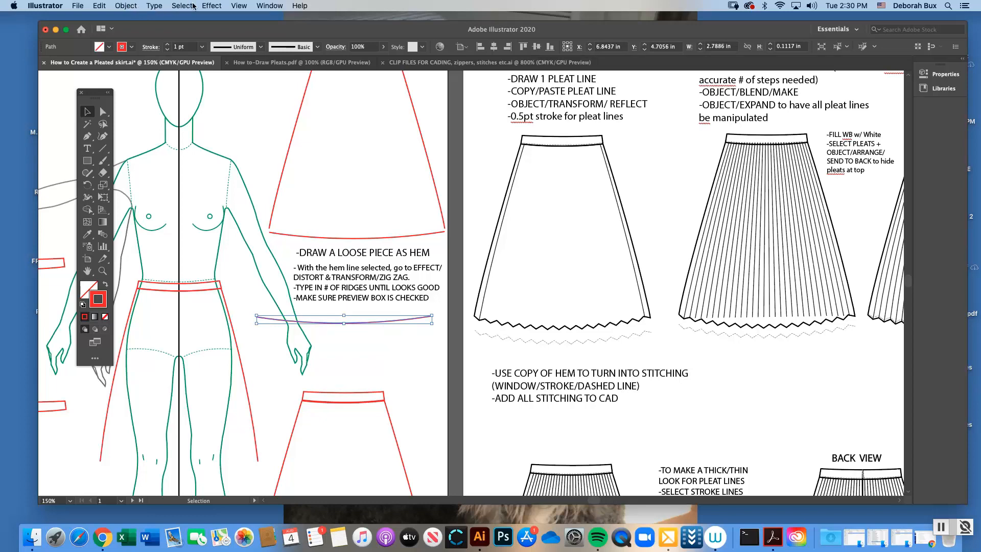
{"action": "left_click", "coordinate": [212, 6]}
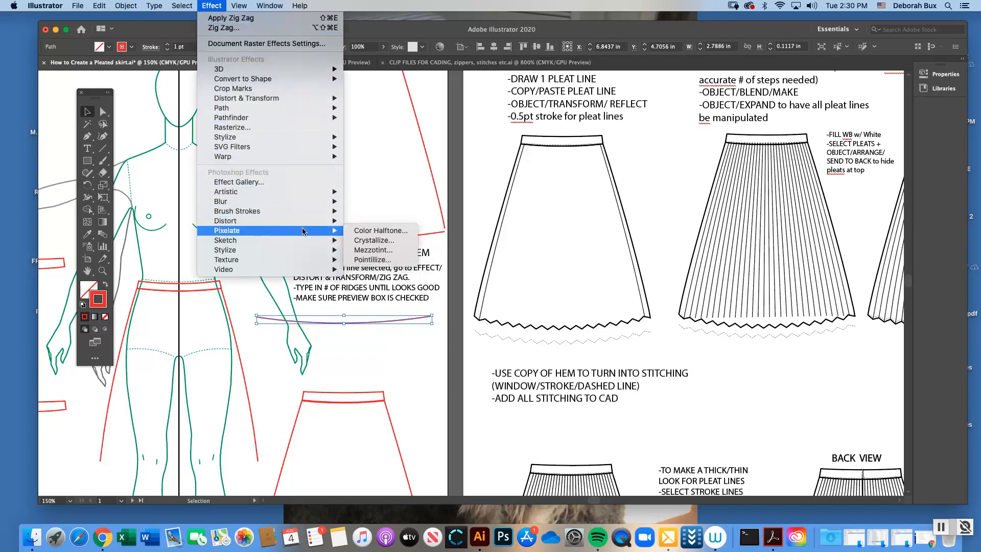
{"action": "mouse_move", "coordinate": [278, 224]}
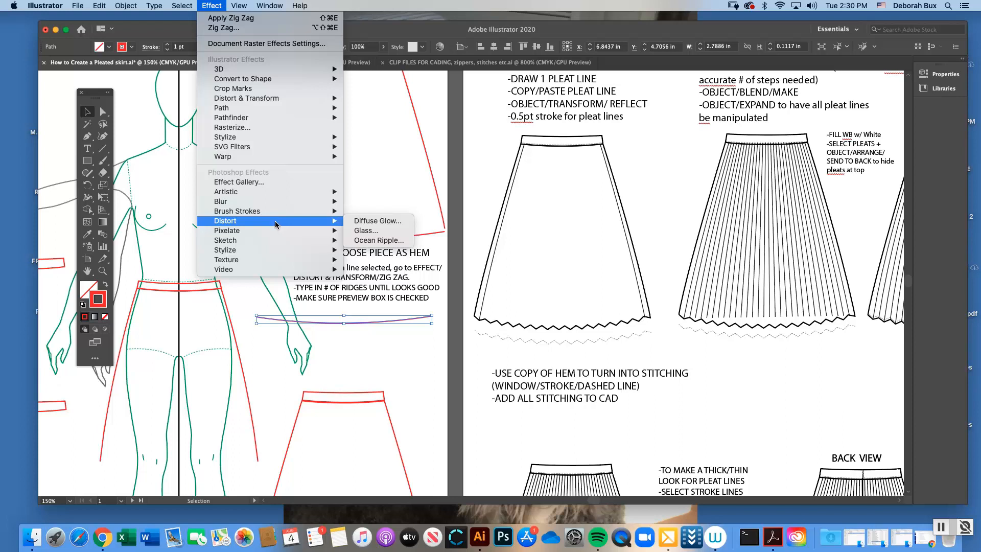
{"action": "mouse_move", "coordinate": [263, 101]}
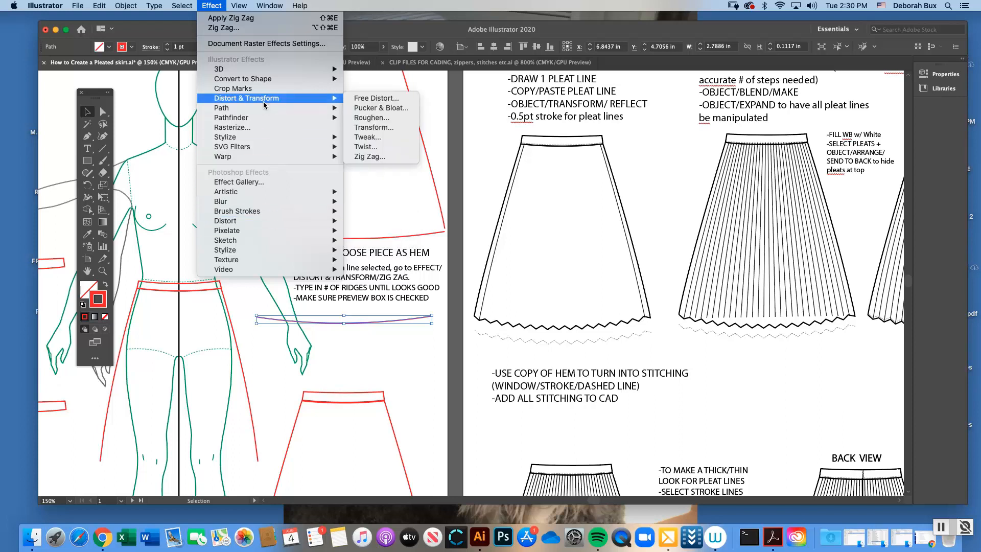
{"action": "left_click", "coordinate": [383, 158]}
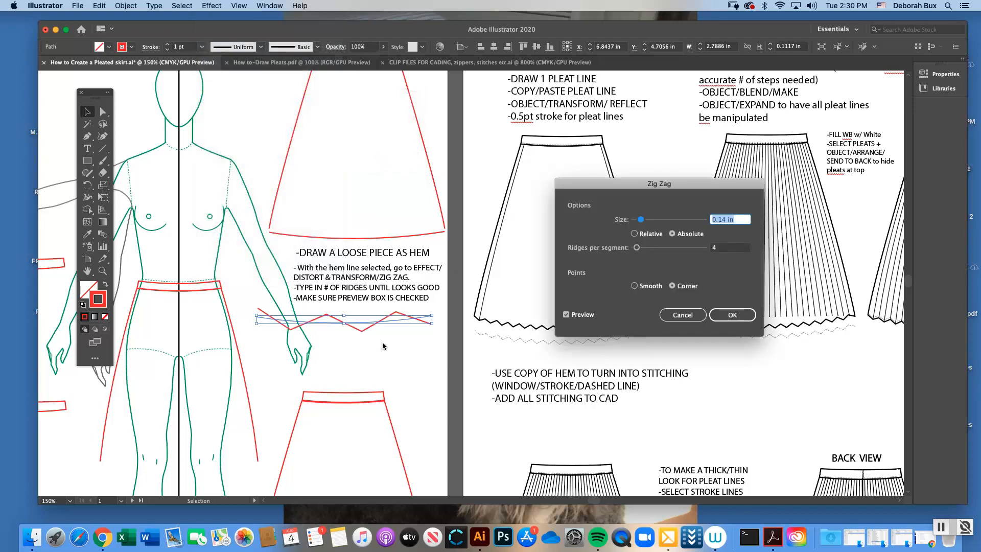
{"action": "left_click_drag", "start_coordinate": [616, 185], "coordinate": [502, 117]}
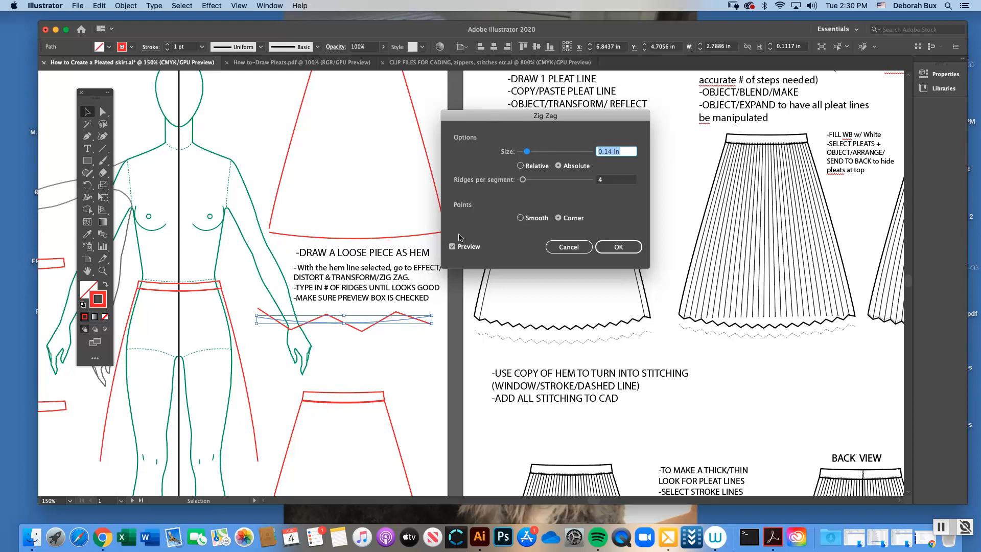
{"action": "left_click_drag", "start_coordinate": [492, 118], "coordinate": [672, 128]}
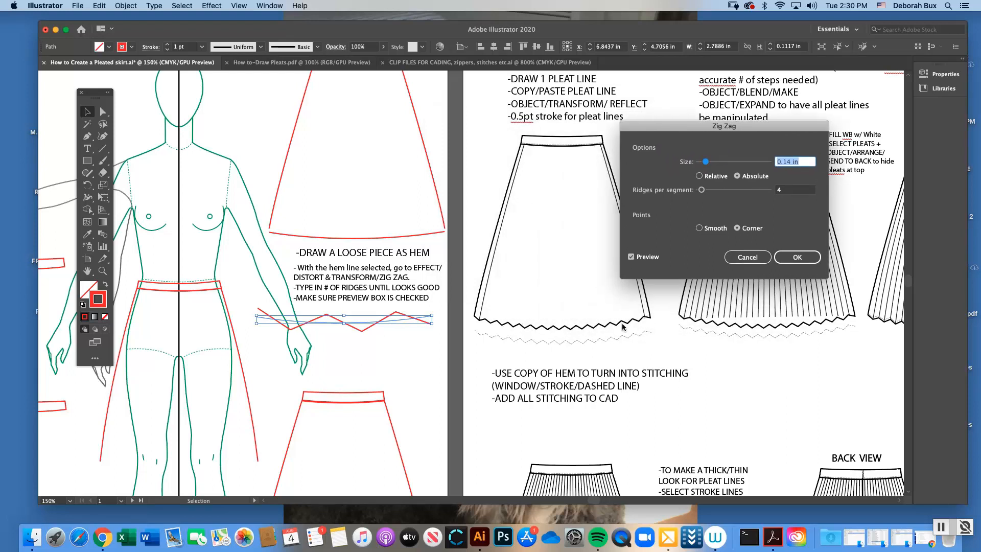
{"action": "left_click_drag", "start_coordinate": [673, 129], "coordinate": [502, 105]}
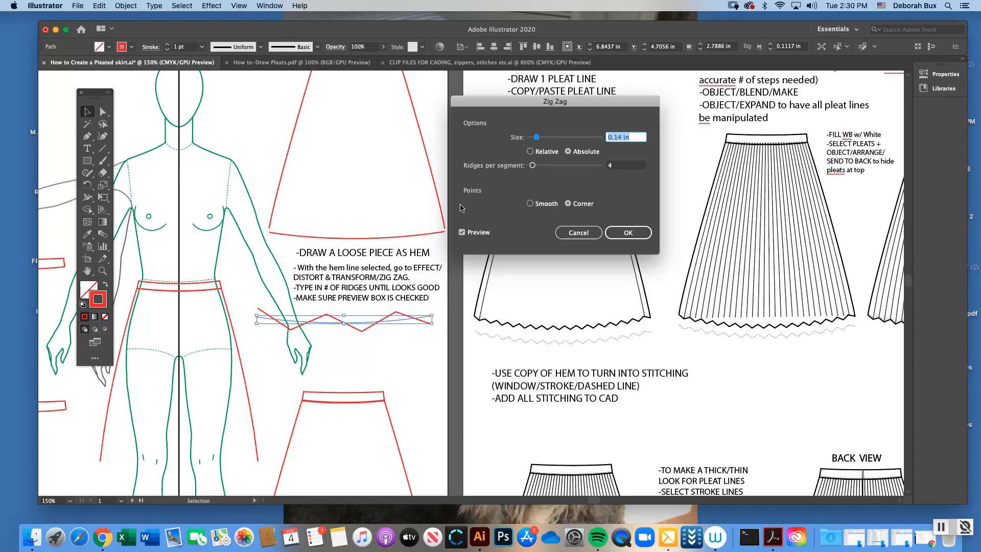
{"action": "left_click_drag", "start_coordinate": [536, 137], "coordinate": [532, 140]}
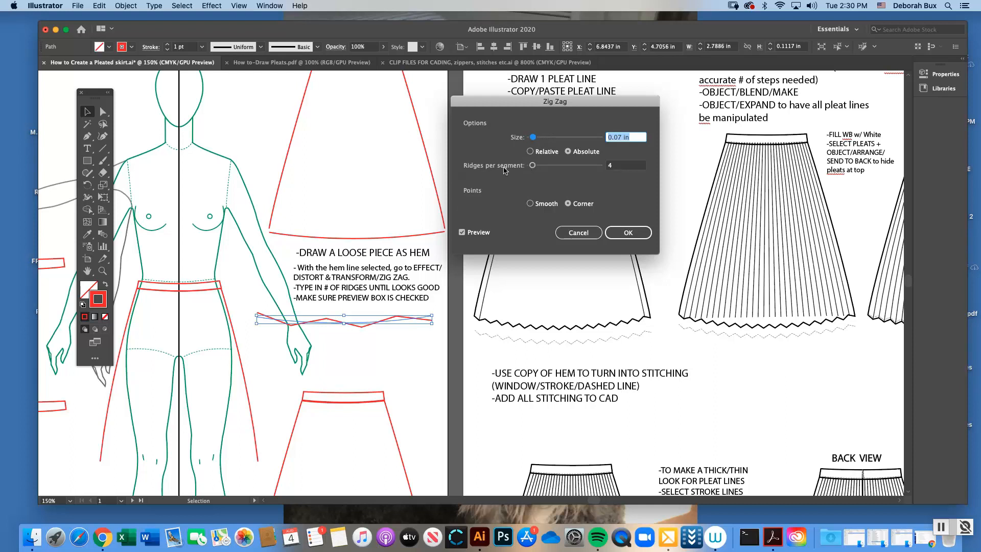
{"action": "left_click_drag", "start_coordinate": [532, 166], "coordinate": [561, 168]}
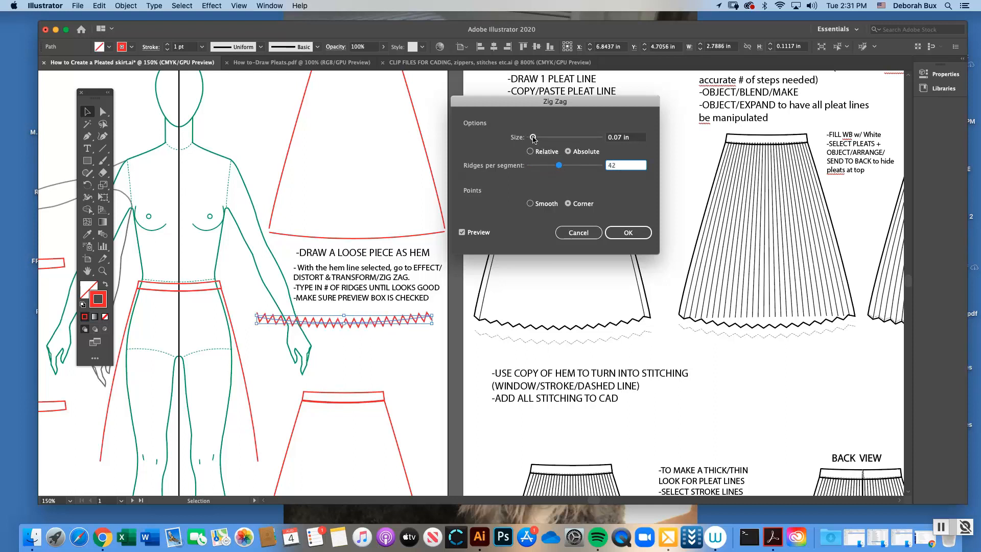
{"action": "left_click_drag", "start_coordinate": [533, 137], "coordinate": [531, 139]}
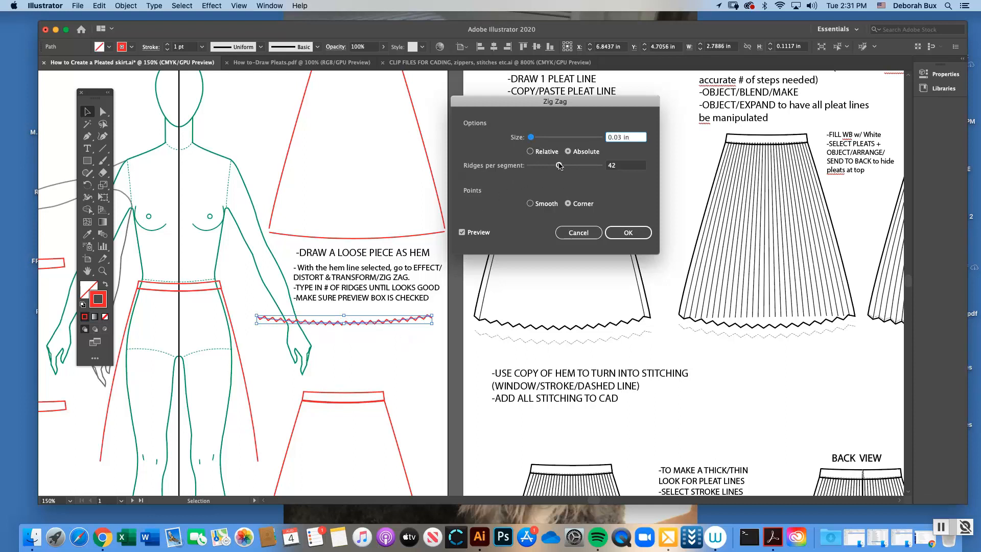
{"action": "left_click_drag", "start_coordinate": [560, 167], "coordinate": [563, 168]}
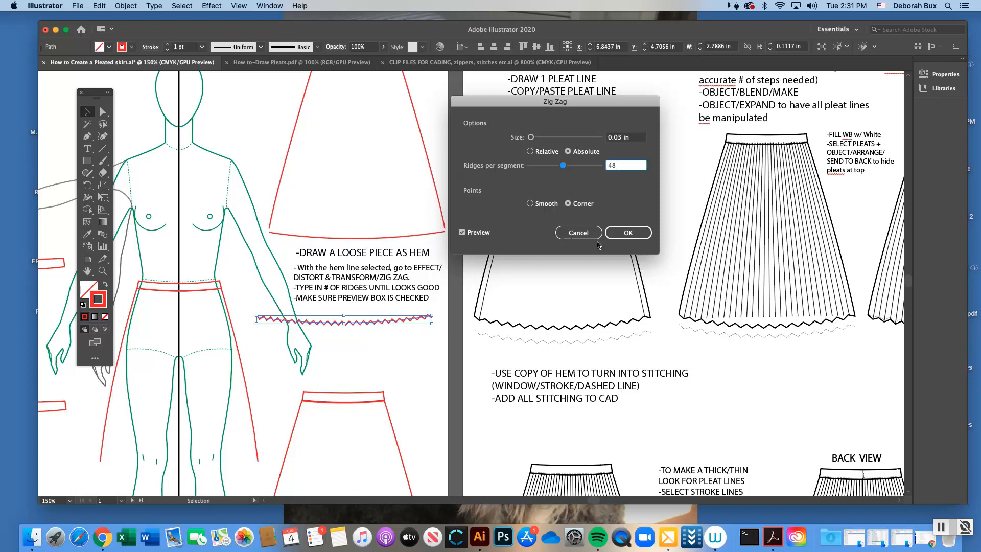
{"action": "left_click", "coordinate": [629, 233]}
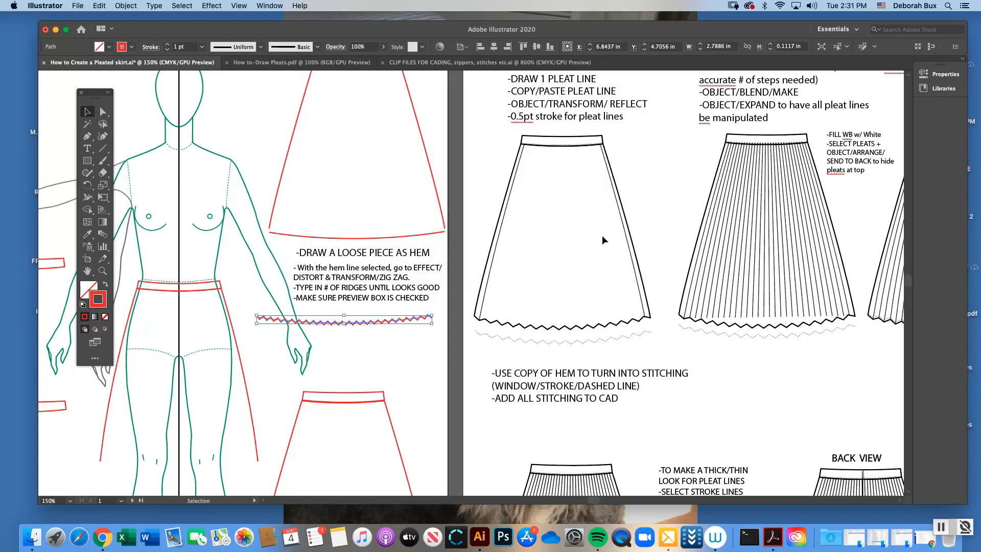
Try the zigzag line just under the joined-shape skirt's hem, and move it back below the hem instructions
{"action": "left_click", "coordinate": [392, 327]}
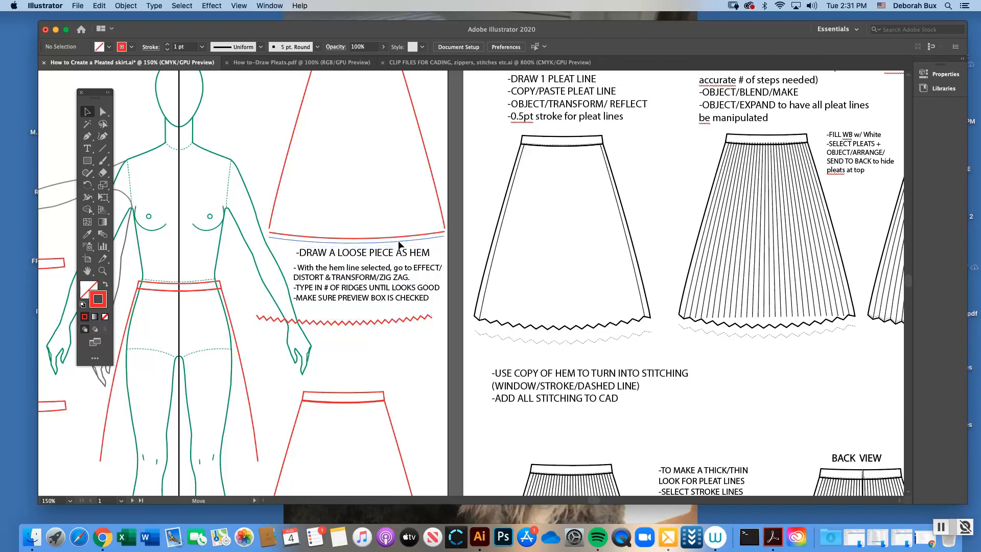
{"action": "left_click_drag", "start_coordinate": [399, 241], "coordinate": [399, 241]}
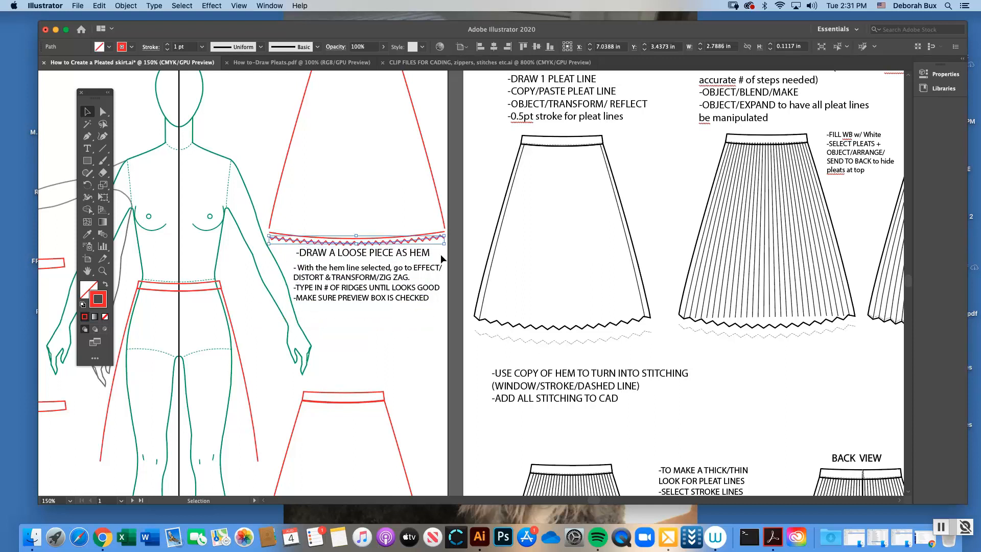
{"action": "left_click", "coordinate": [440, 253]}
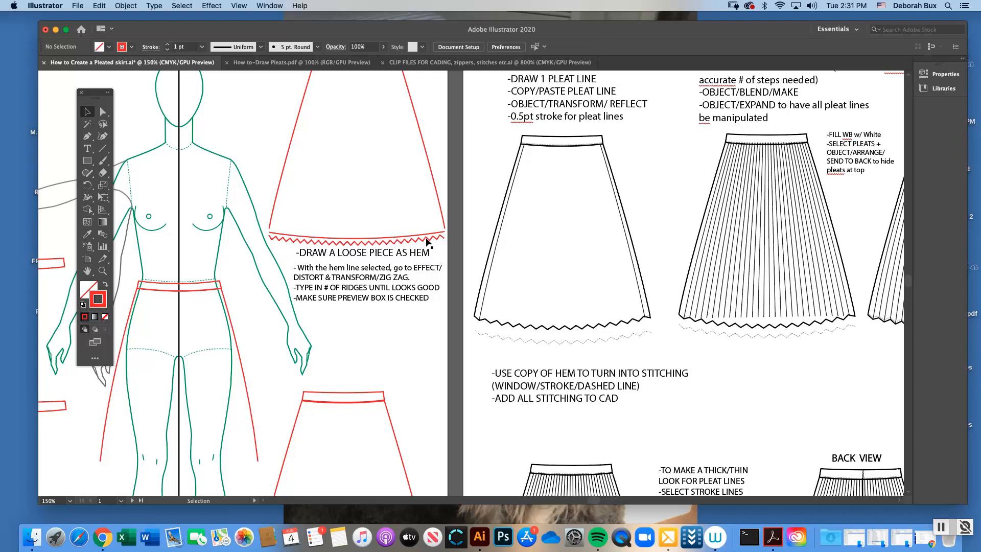
{"action": "left_click_drag", "start_coordinate": [427, 242], "coordinate": [421, 320]}
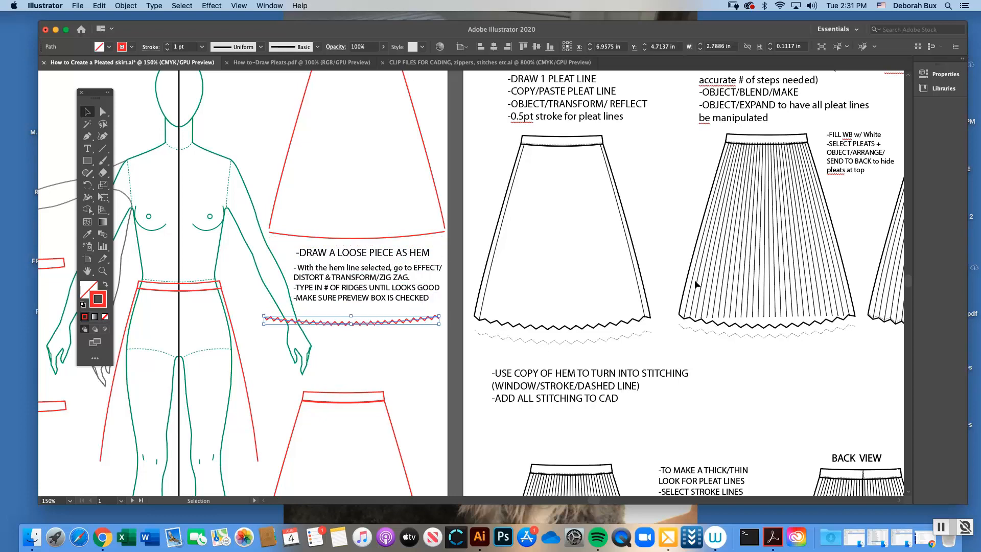
Duplicate the upper zigzag hem of the lower red skirt as a trial, and delete the copy
{"action": "scroll", "coordinate": [895, 289], "scroll_direction": "down", "scroll_amount": 10}
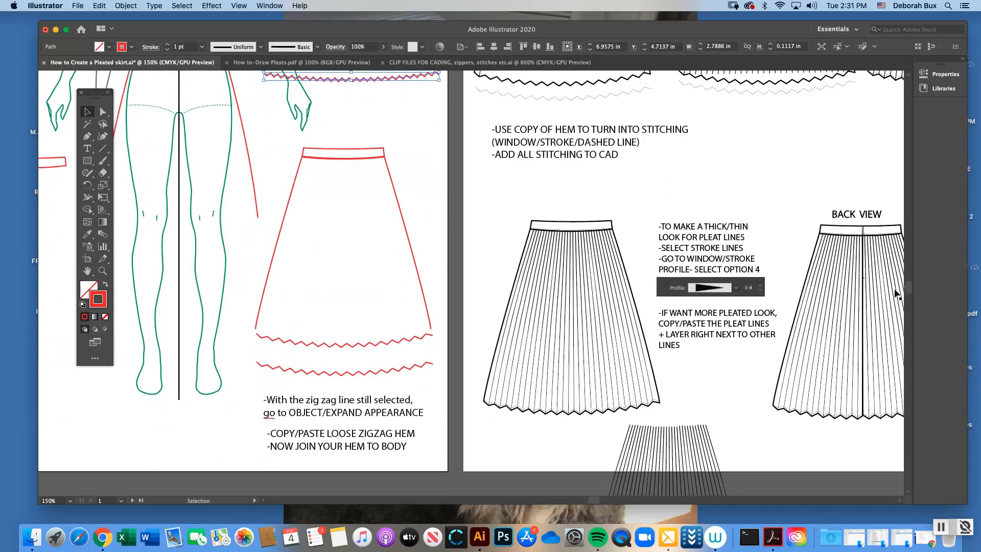
{"action": "left_click", "coordinate": [355, 347]}
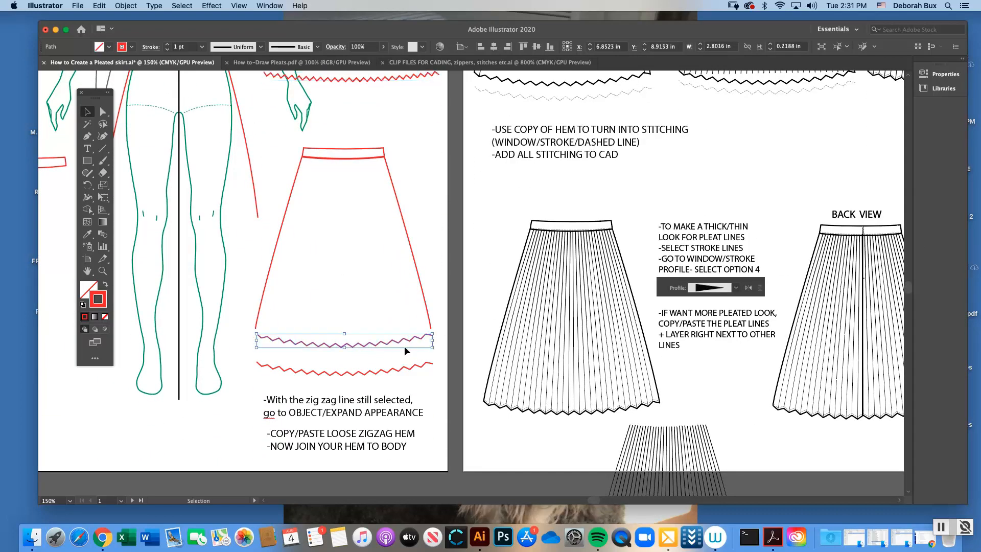
{"action": "left_click", "coordinate": [443, 296]}
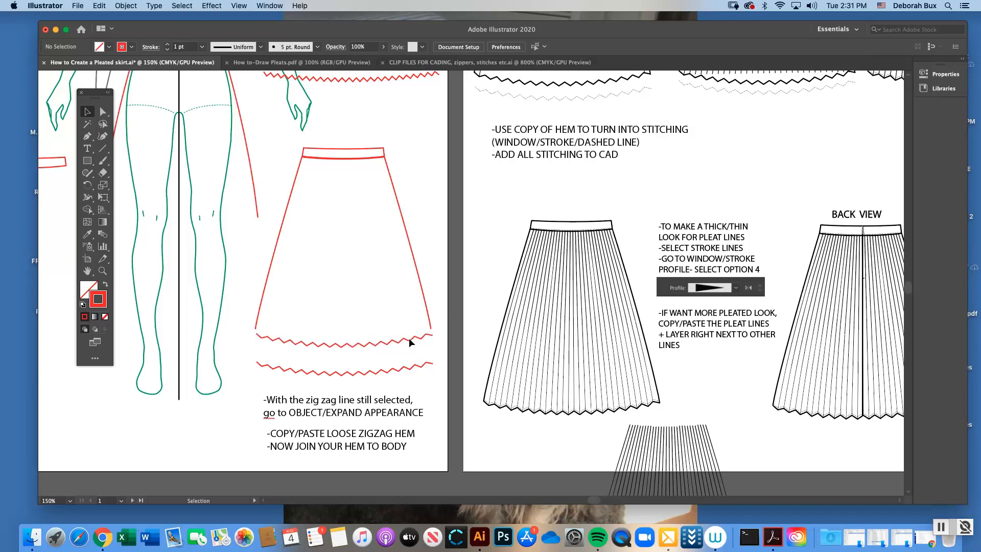
{"action": "left_click", "coordinate": [415, 345]}
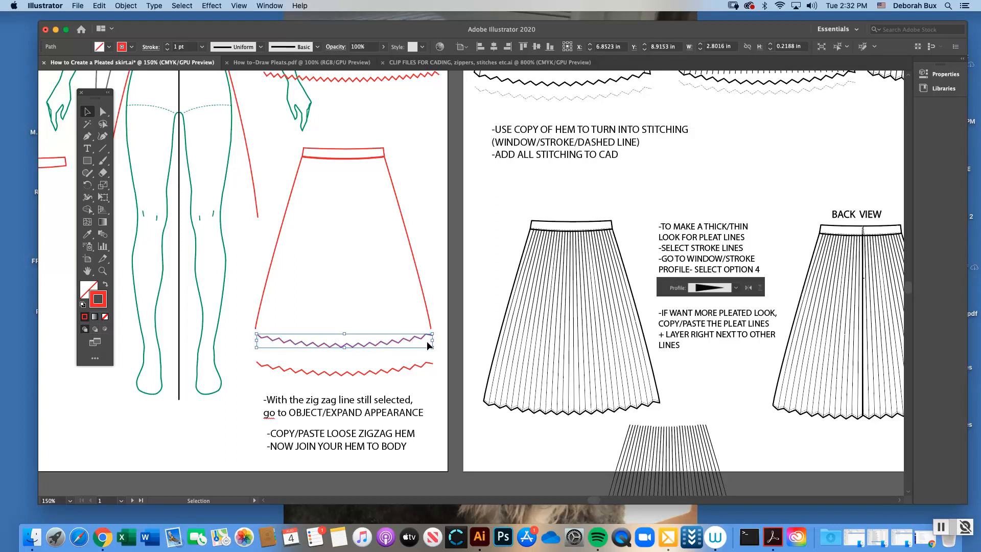
{"action": "left_click_drag", "start_coordinate": [327, 347], "coordinate": [455, 293]}
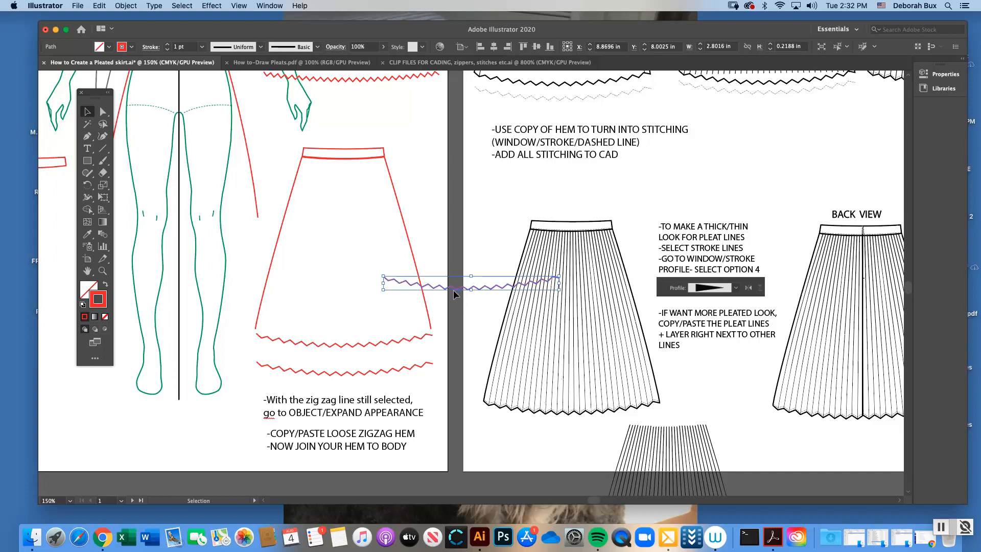
{"action": "key", "text": "Delete"}
{"action": "left_click", "coordinate": [377, 368]}
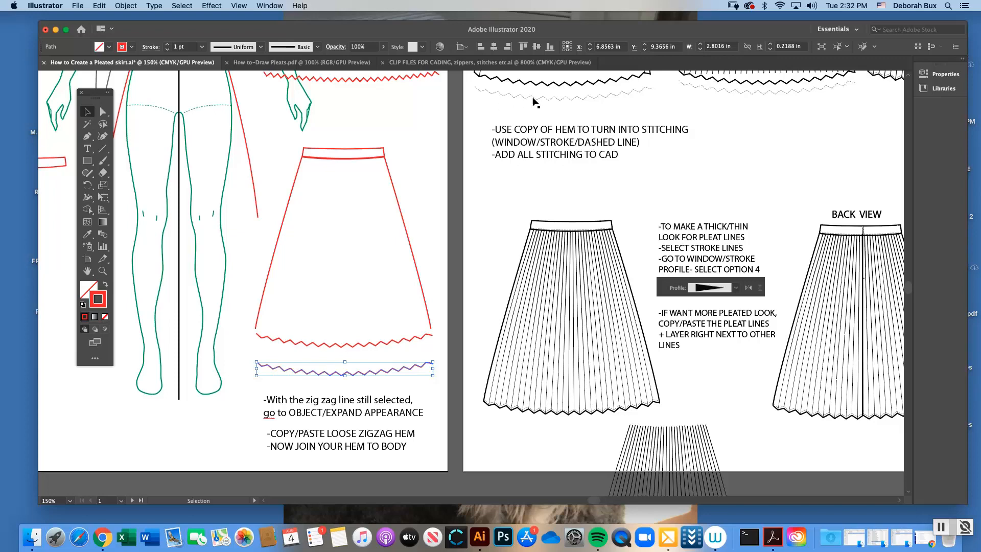
{"action": "left_click", "coordinate": [260, 264]}
Move the upper zigzag hem up against the lower red skirt so its ends meet the side seams
{"action": "left_click", "coordinate": [102, 271]}
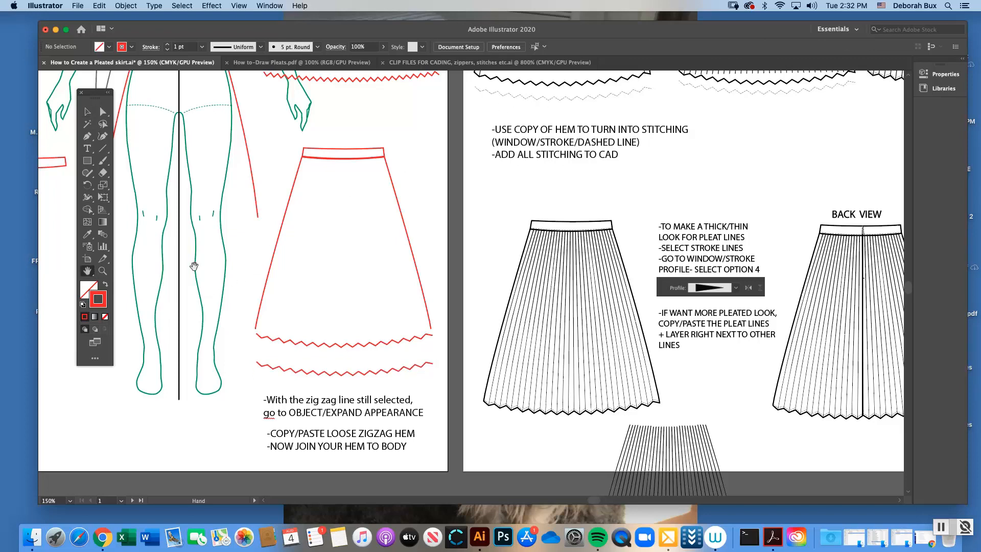
{"action": "left_click", "coordinate": [445, 303]}
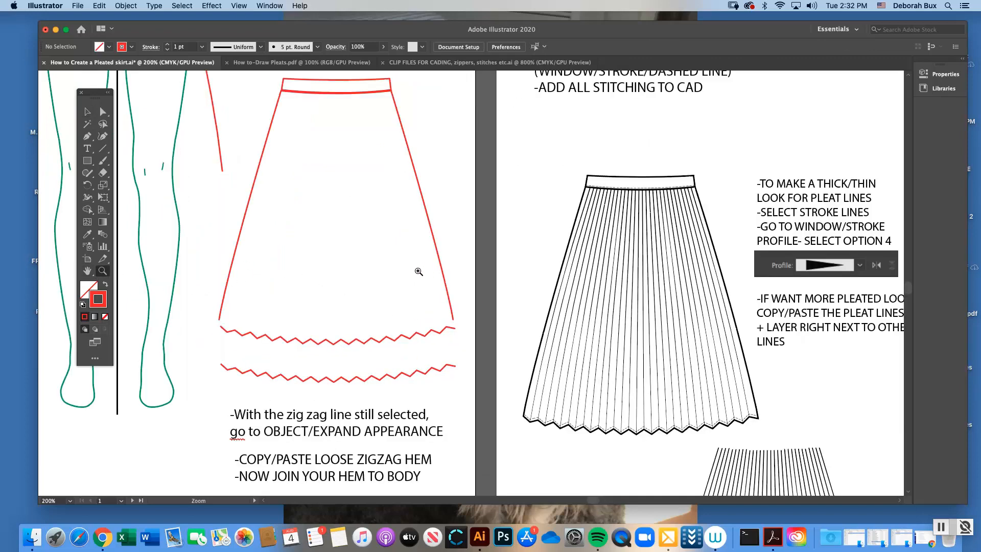
{"action": "left_click", "coordinate": [409, 279]}
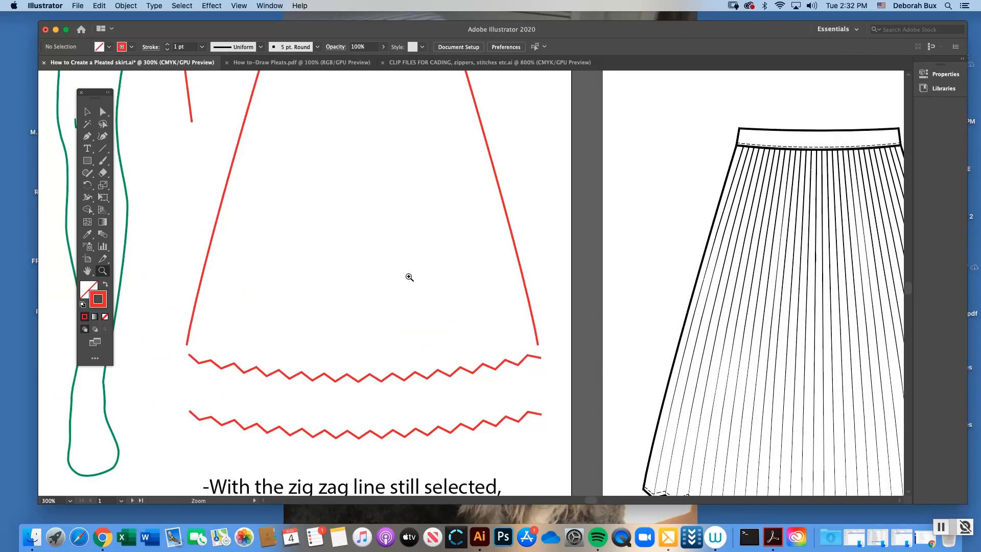
{"action": "left_click", "coordinate": [87, 113]}
{"action": "left_click_drag", "start_coordinate": [255, 369], "coordinate": [267, 366]}
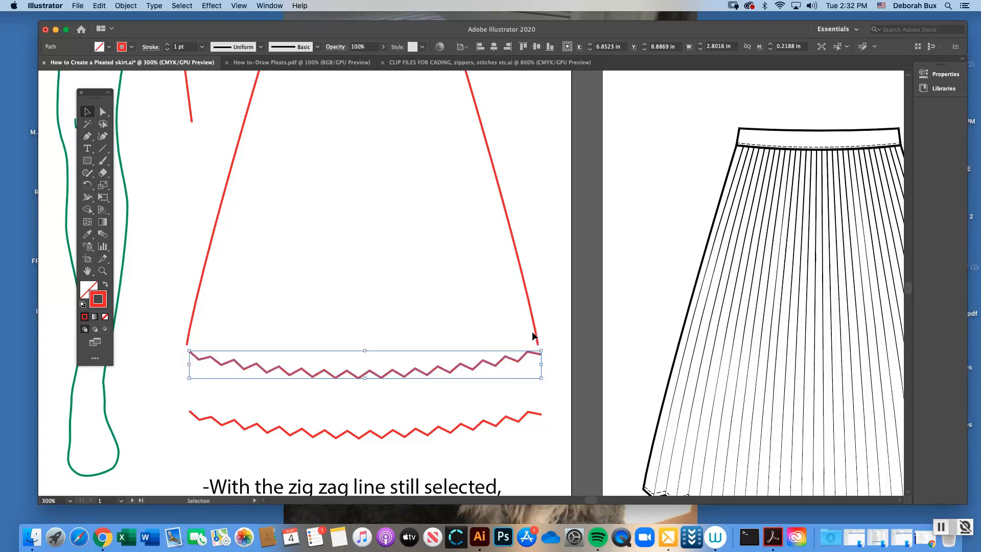
{"action": "left_click", "coordinate": [540, 362]}
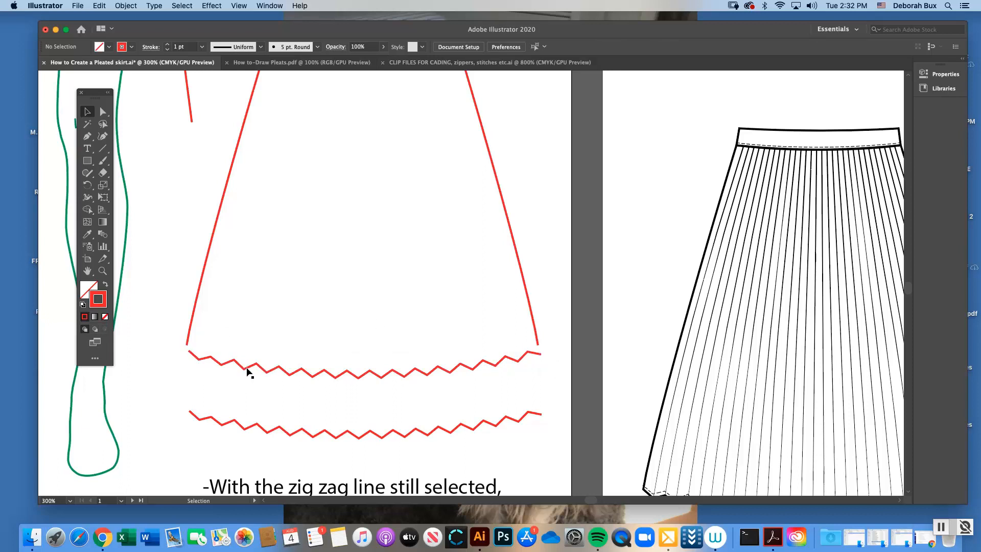
{"action": "left_click_drag", "start_coordinate": [246, 368], "coordinate": [246, 366]}
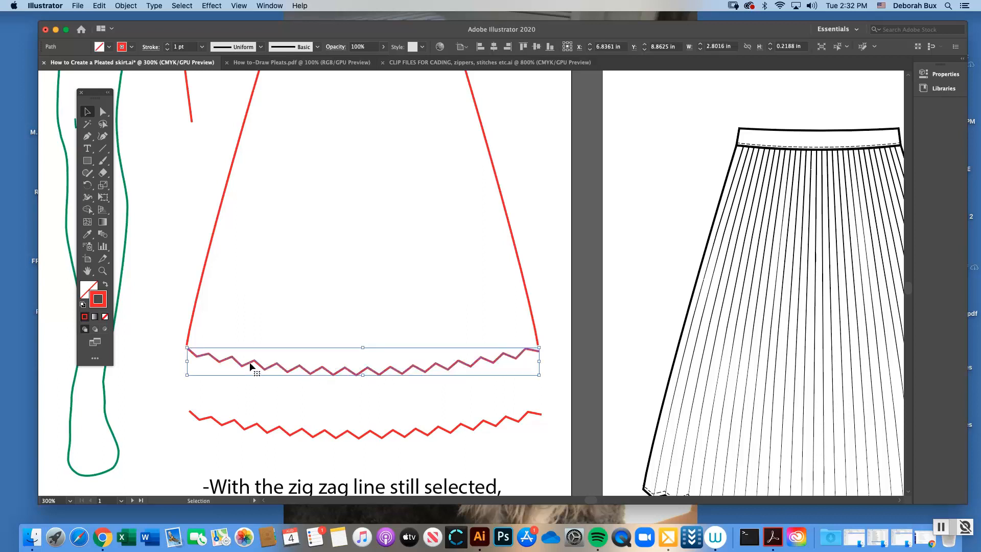
{"action": "left_click", "coordinate": [187, 287]}
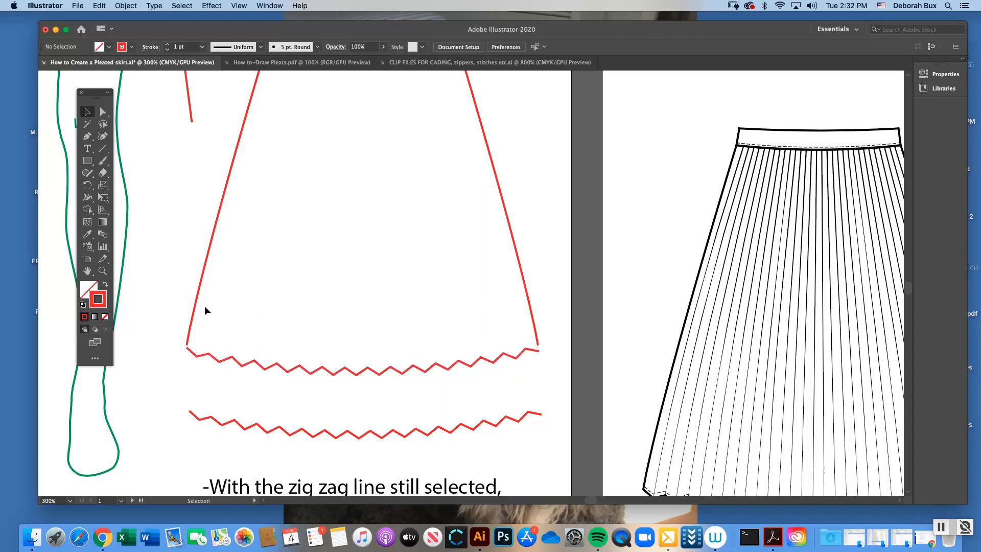
Join the zigzag hem to the skirt body at the left side seam
{"action": "left_click_drag", "start_coordinate": [176, 332], "coordinate": [200, 358]}
{"action": "right_click", "coordinate": [174, 341]}
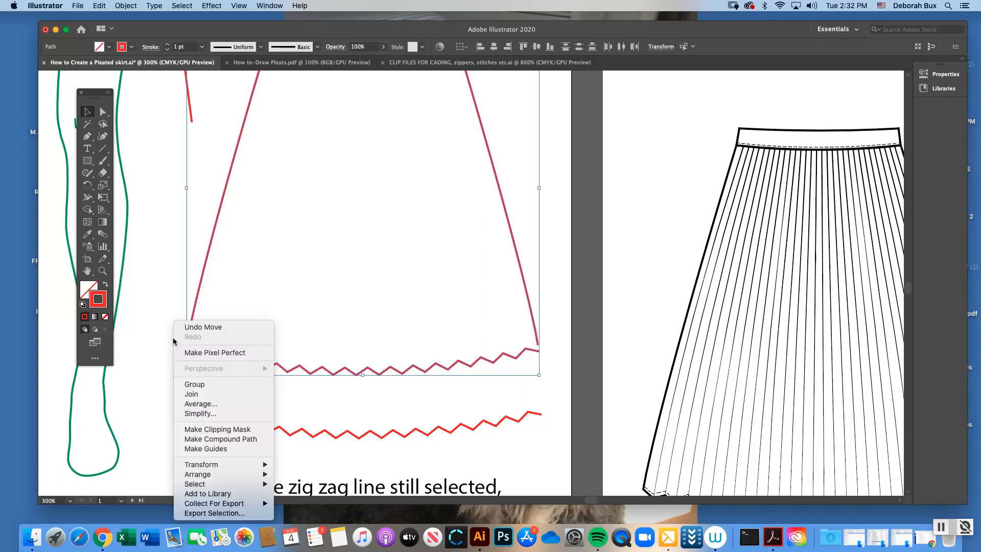
{"action": "left_click", "coordinate": [207, 396]}
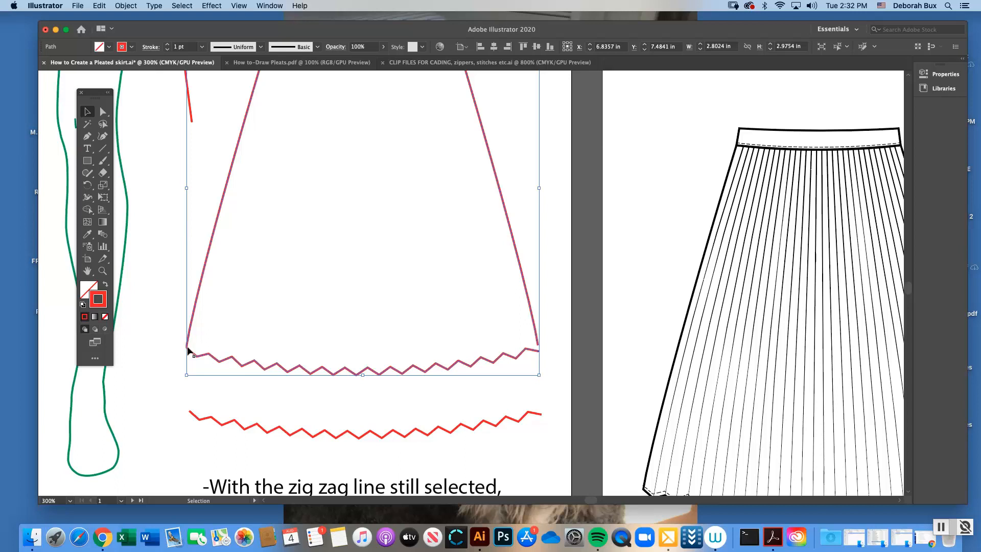
{"action": "left_click", "coordinate": [172, 336]}
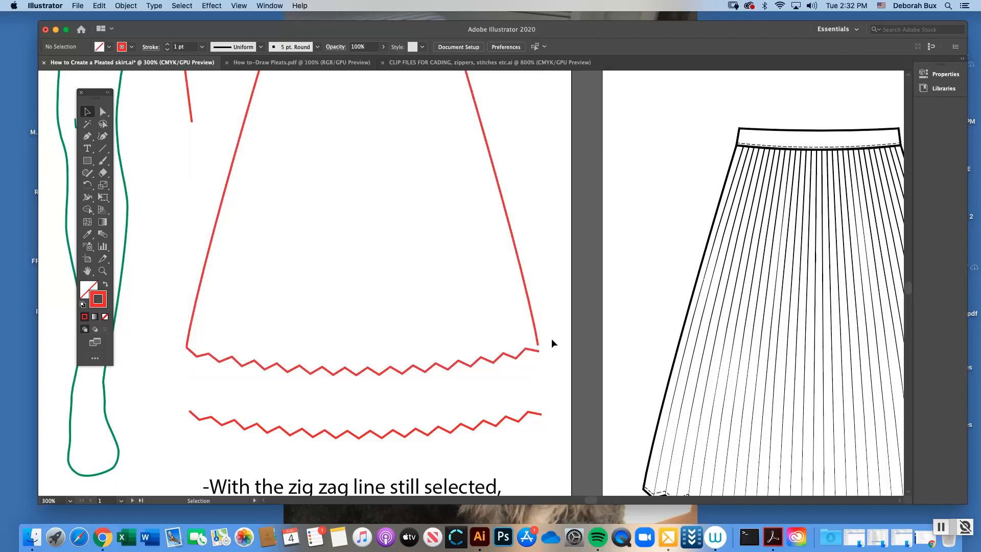
Join the open right end of the zigzag hem to the right side seam, and deselect the skirt
{"action": "left_click", "coordinate": [537, 352]}
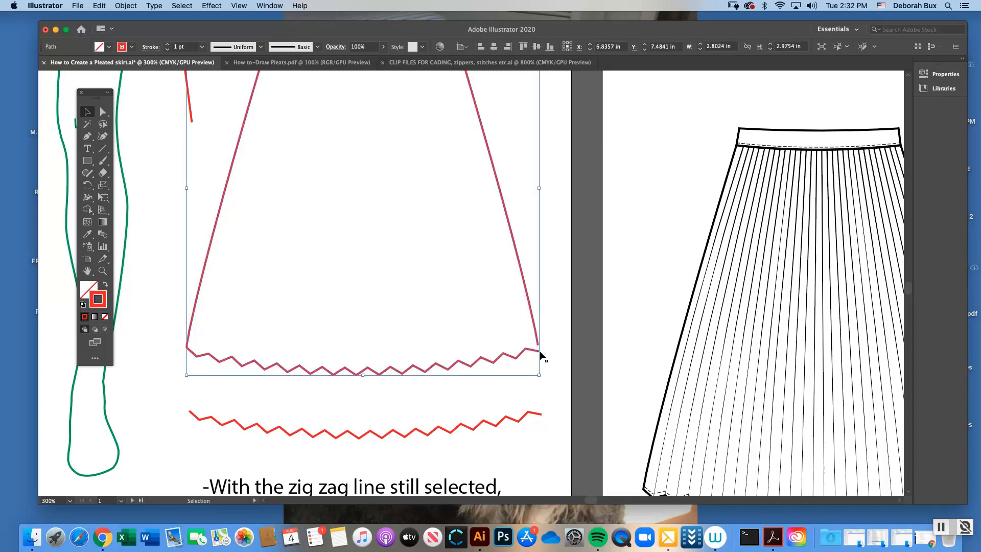
{"action": "right_click", "coordinate": [545, 358]}
{"action": "left_click", "coordinate": [571, 395]}
{"action": "left_click", "coordinate": [391, 373]}
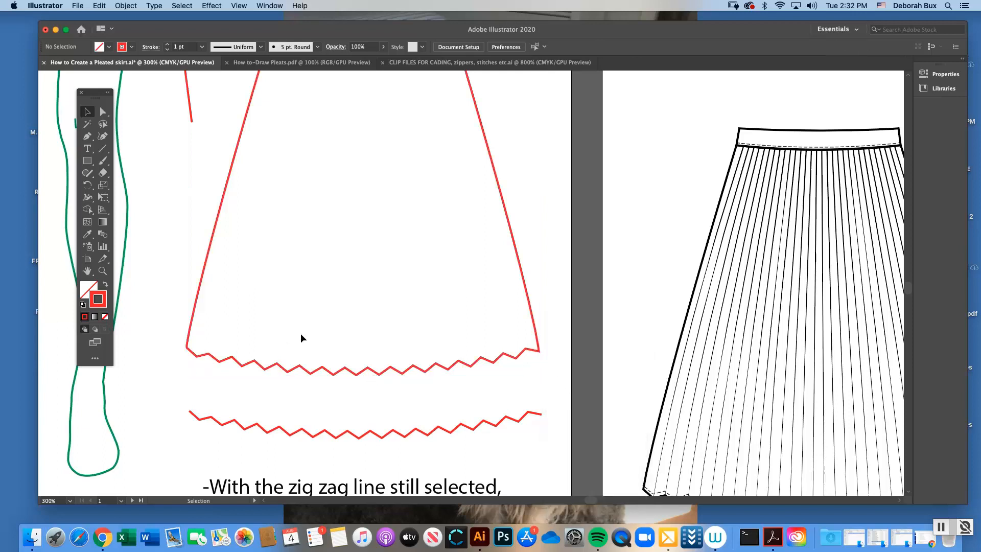
Inspect the corner anchor point where the zigzag hem meets the left side seam of the lower red skirt
{"action": "left_click", "coordinate": [102, 271]}
{"action": "left_click", "coordinate": [353, 315]}
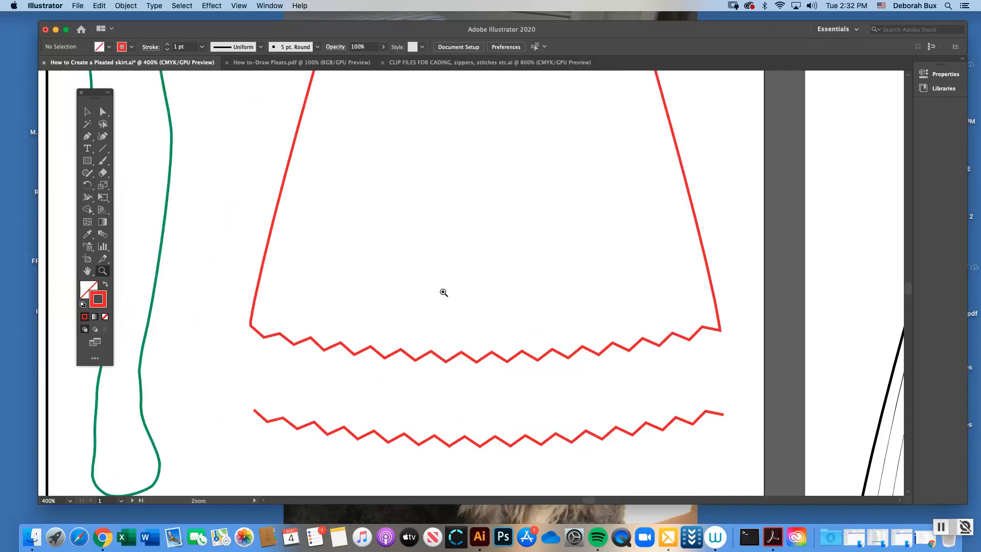
{"action": "left_click", "coordinate": [103, 111]}
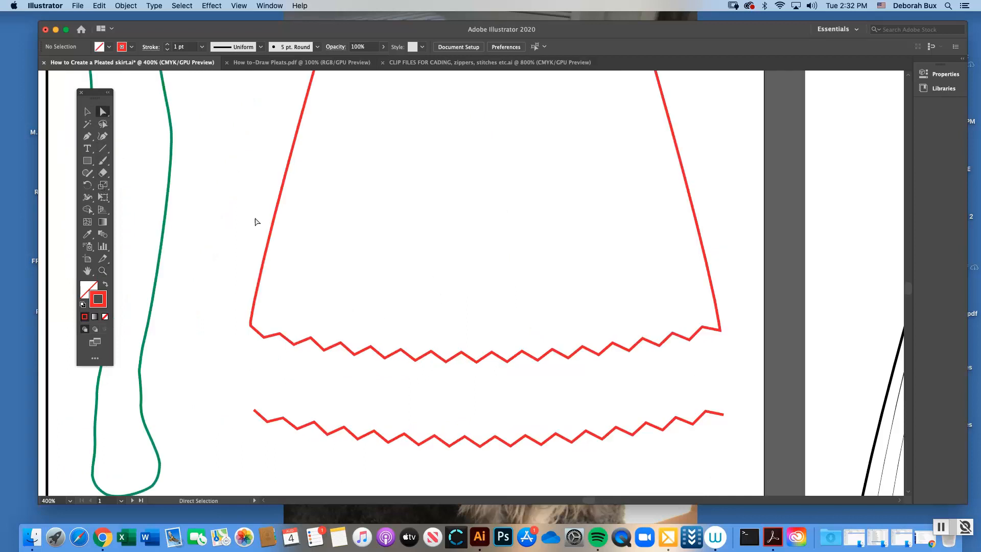
{"action": "left_click", "coordinate": [251, 326]}
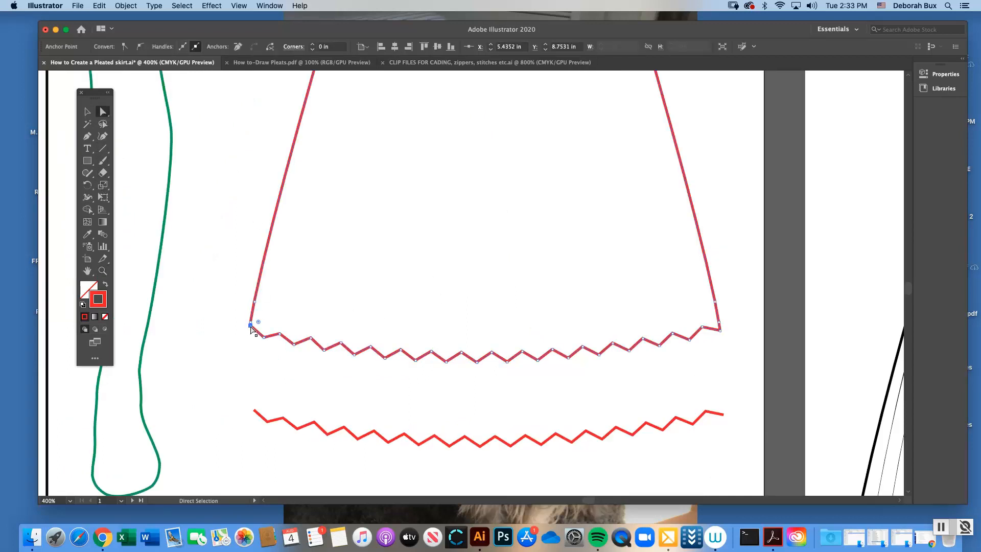
{"action": "left_click", "coordinate": [229, 300]}
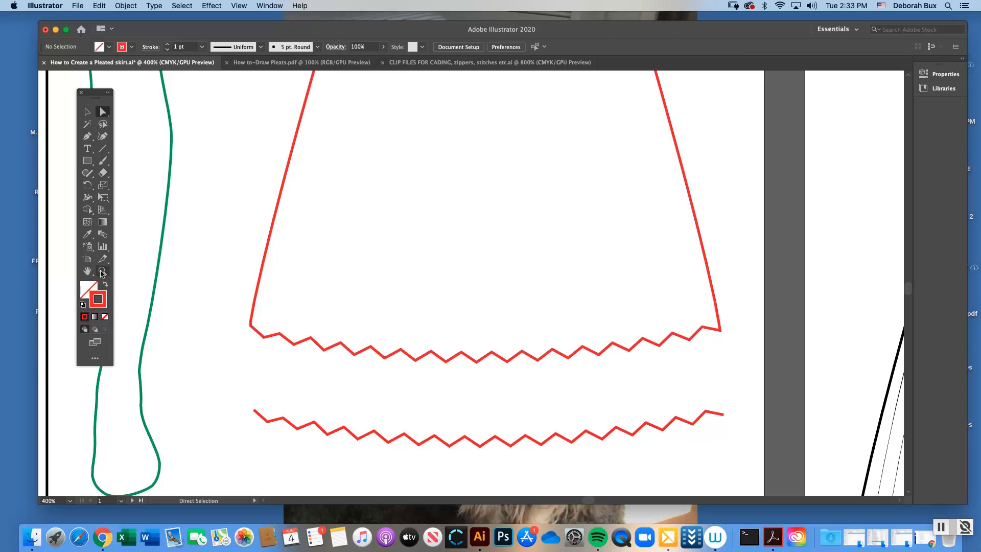
{"action": "left_click", "coordinate": [101, 272]}
{"action": "left_click", "coordinate": [344, 296]}
{"action": "left_click", "coordinate": [103, 112]}
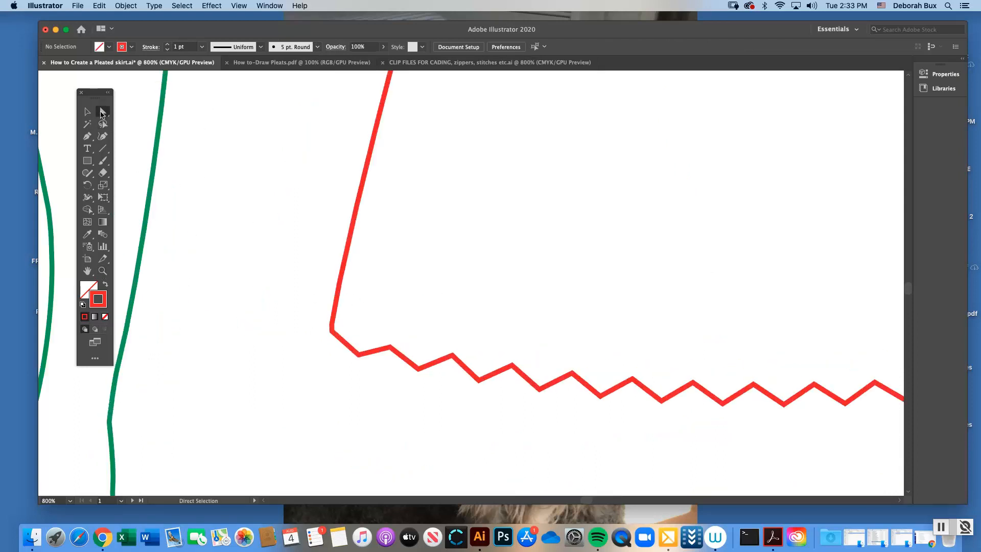
{"action": "left_click", "coordinate": [332, 329]}
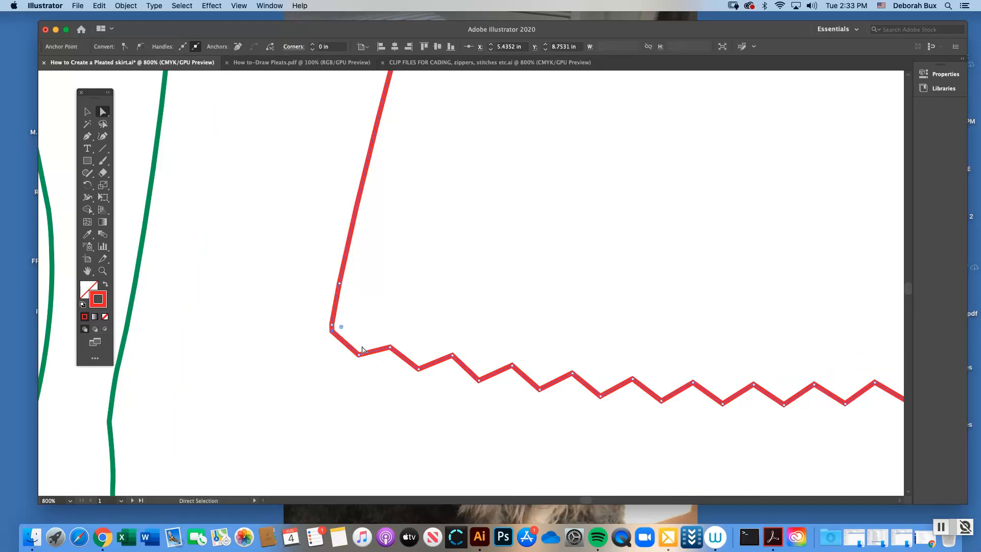
{"action": "key", "text": "z"}
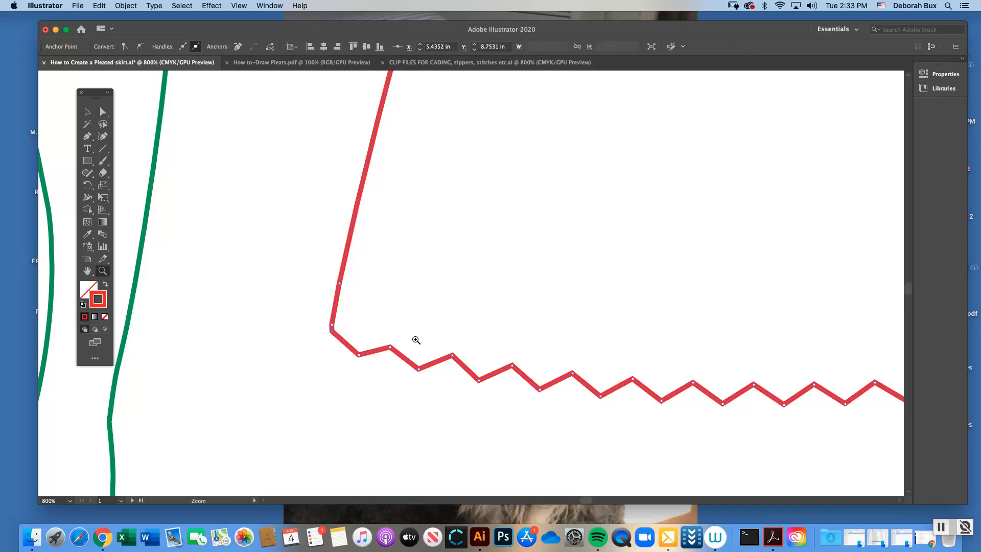
{"action": "left_click", "coordinate": [449, 339]}
{"action": "key", "text": "a"}
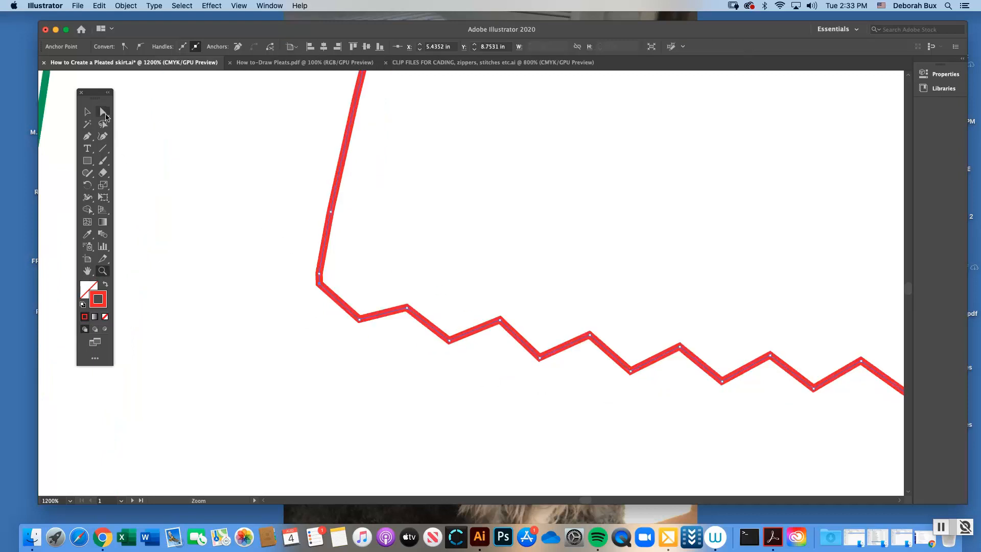
{"action": "left_click", "coordinate": [294, 210]}
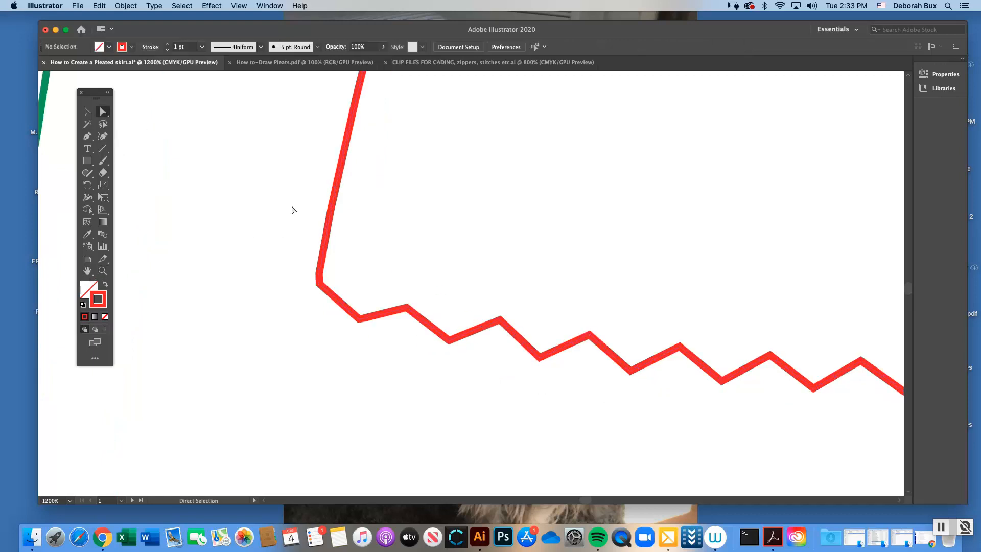
Shift the left hem corner's anchor point slightly outward and down so the side seam runs straight into the zigzag hem, and deselect the skirt
{"action": "left_click", "coordinate": [319, 285]}
{"action": "left_click_drag", "start_coordinate": [320, 286], "coordinate": [314, 290]}
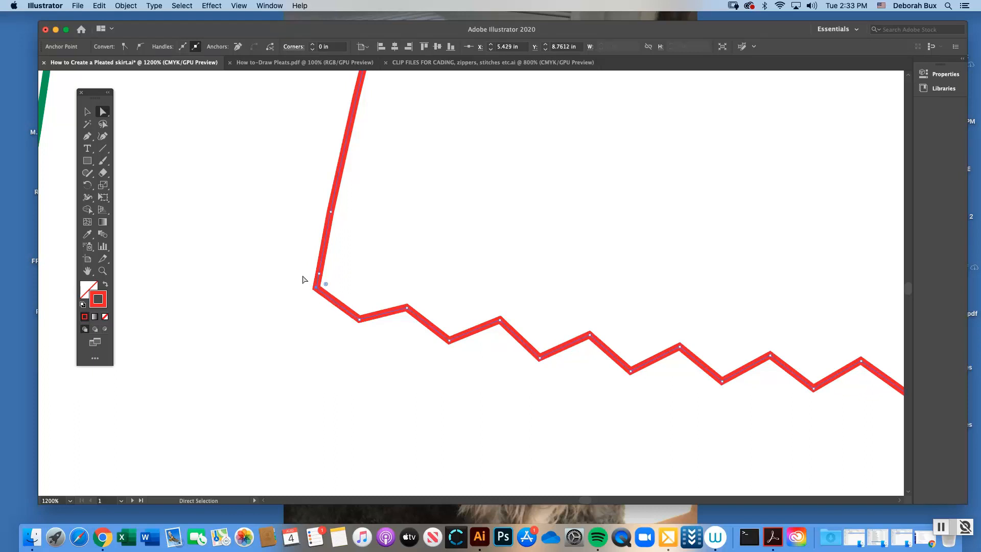
{"action": "left_click", "coordinate": [333, 279]}
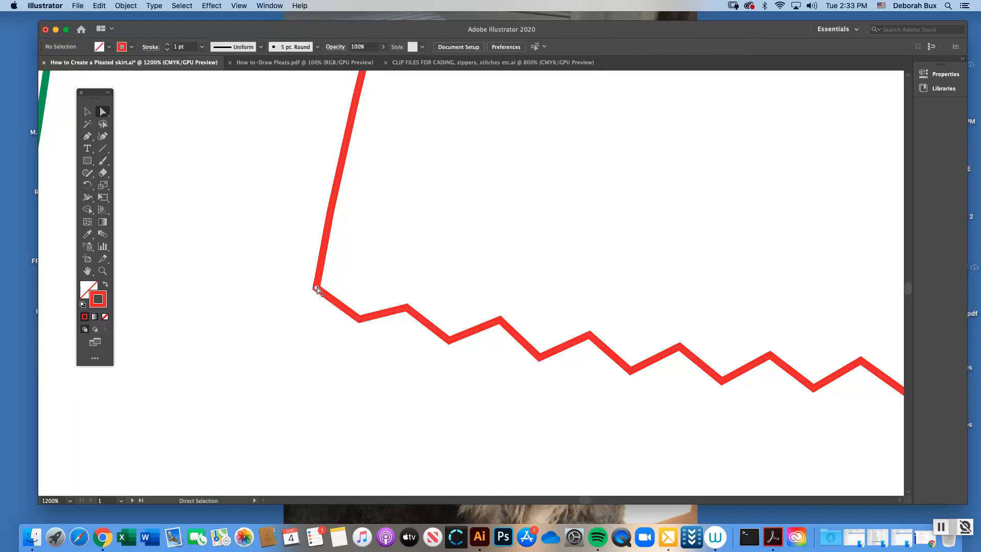
{"action": "left_click", "coordinate": [318, 289]}
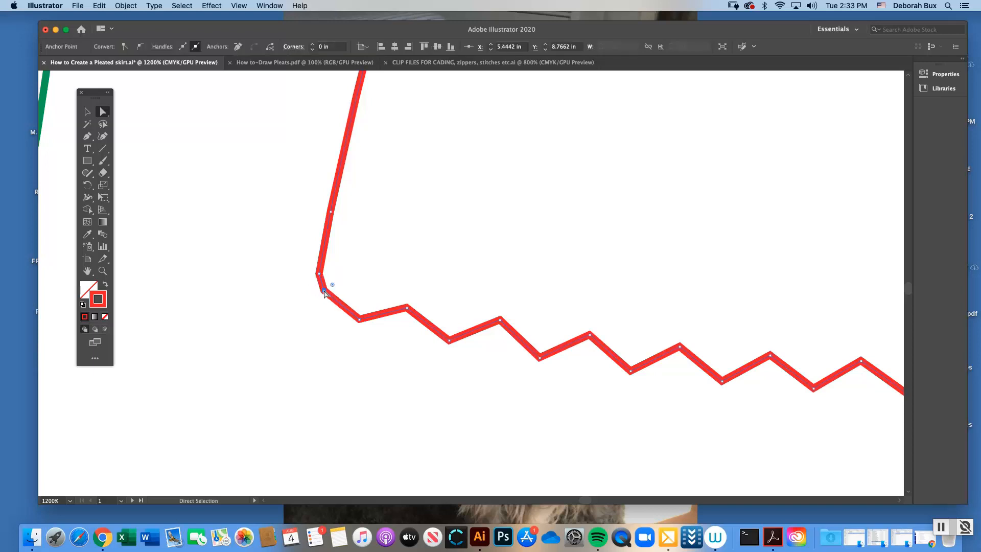
{"action": "mouse_move", "coordinate": [318, 289]}
{"action": "left_mouse_down"}
{"action": "mouse_move", "coordinate": [306, 293]}
{"action": "mouse_move", "coordinate": [315, 291]}
{"action": "left_mouse_up"}
{"action": "key", "text": "super+minus"}
{"action": "key", "text": "super+minus"}
{"action": "key", "text": "super+minus"}
{"action": "key", "text": "super+minus"}
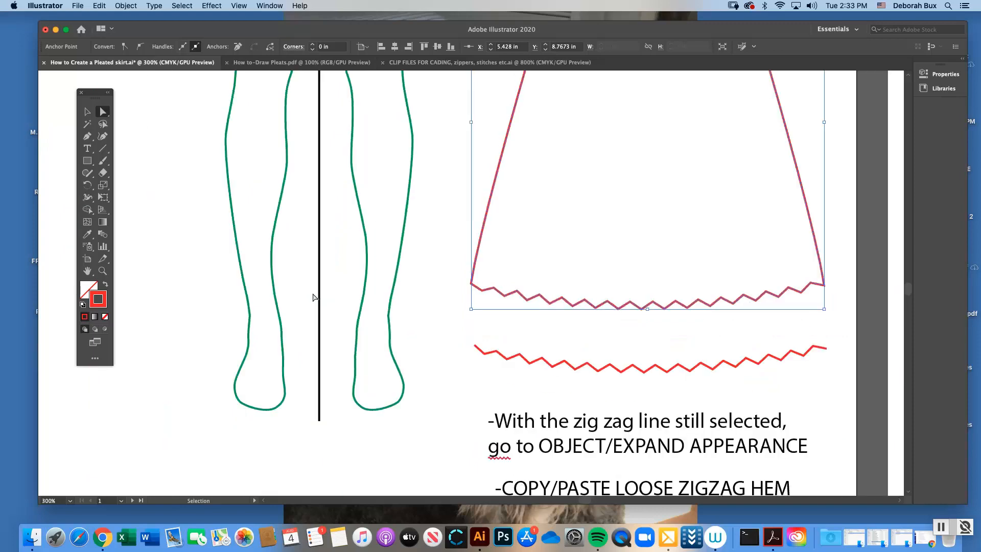
{"action": "left_click", "coordinate": [457, 252]}
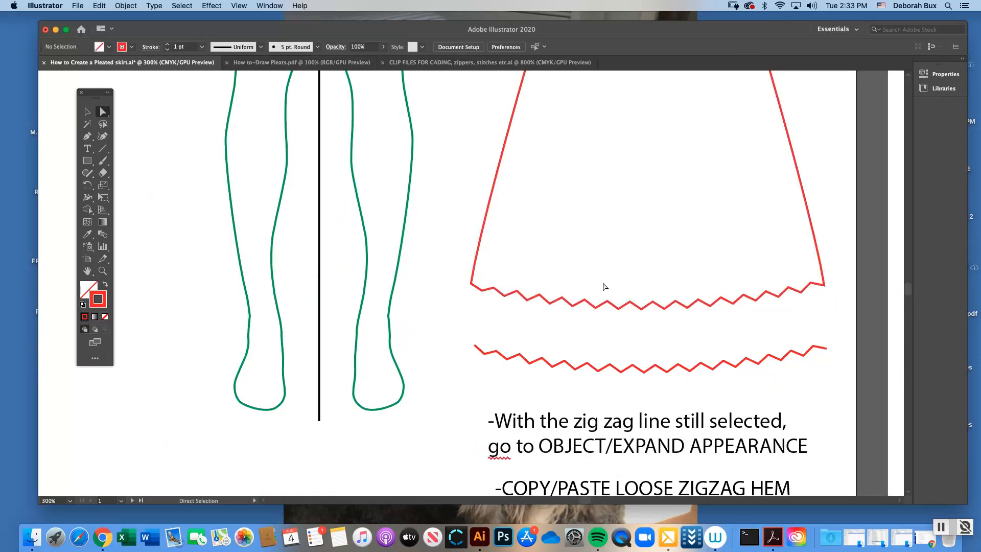
Inspect the corner where the zigzag hem meets the right side seam of the lower red skirt, and deselect the skirt
{"action": "scroll", "coordinate": [604, 287], "scroll_direction": "right", "scroll_amount": 5}
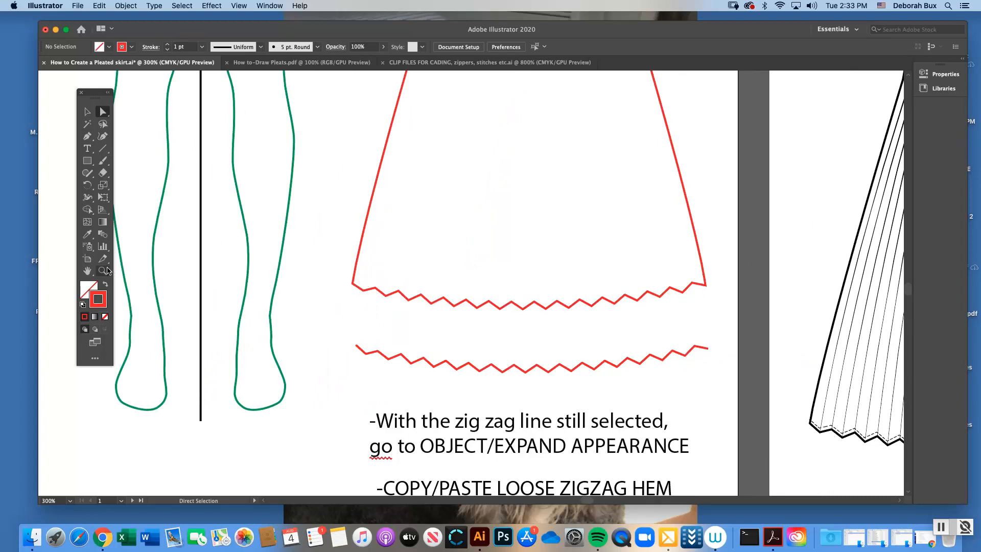
{"action": "left_click", "coordinate": [107, 270]}
{"action": "left_click", "coordinate": [725, 280]}
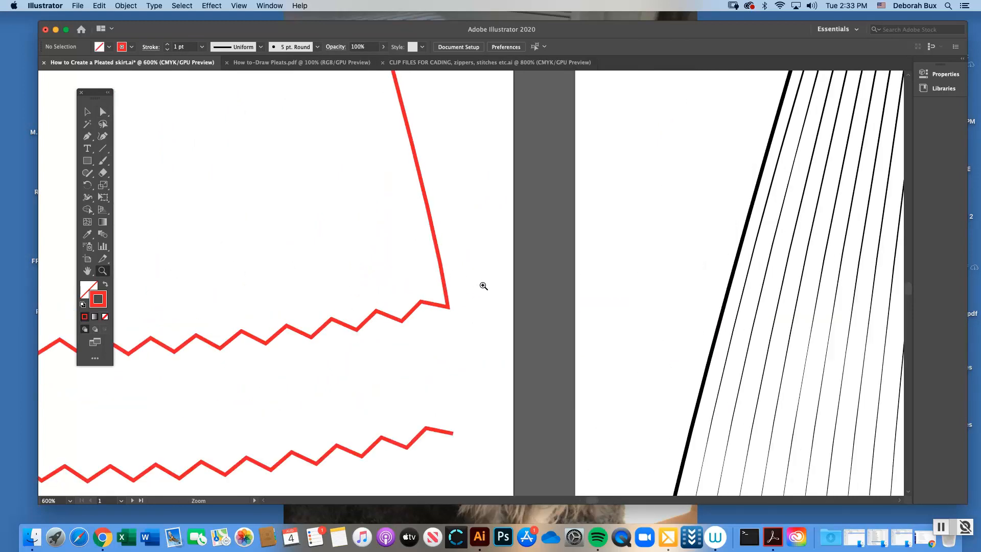
{"action": "left_click", "coordinate": [484, 286]}
{"action": "left_click", "coordinate": [103, 111]}
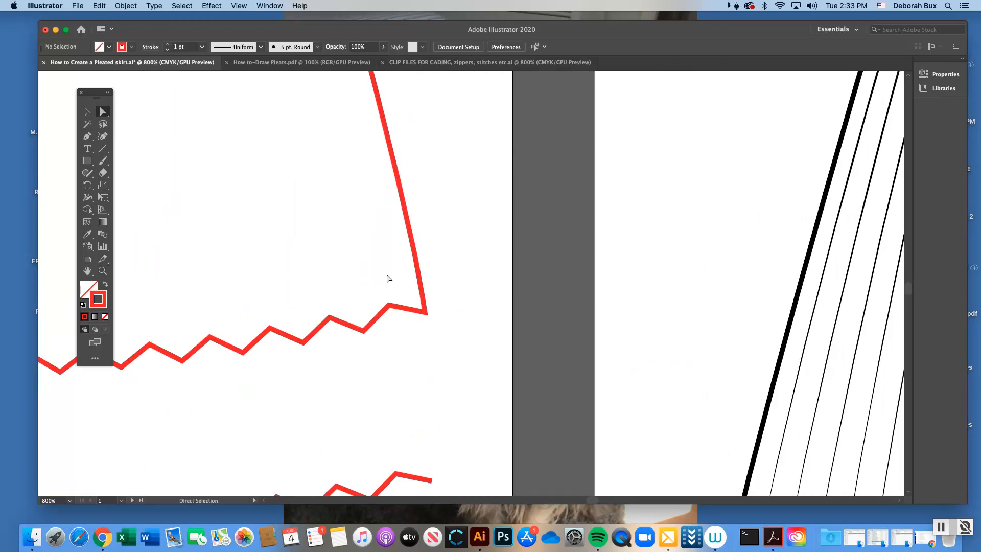
{"action": "left_click", "coordinate": [426, 313]}
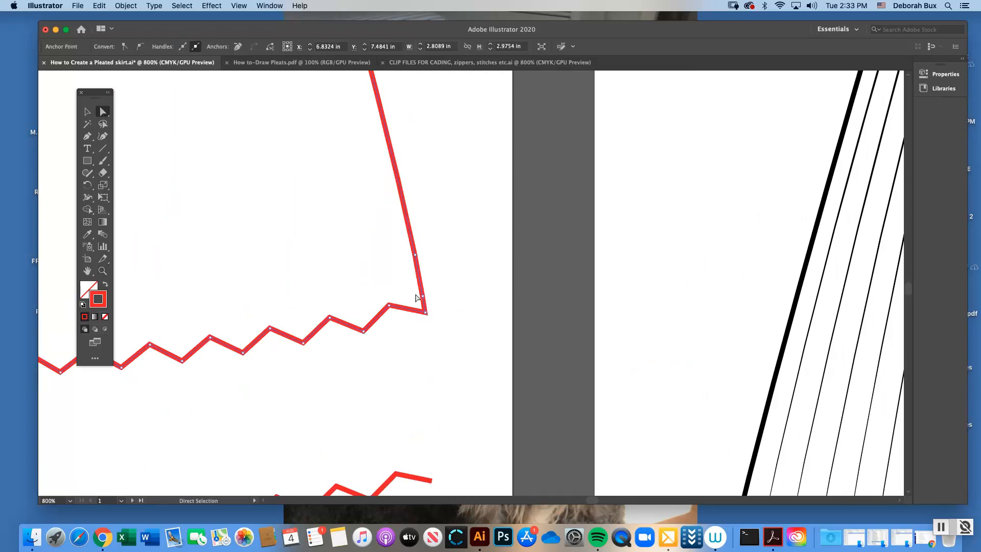
{"action": "key", "text": "super+minus"}
{"action": "key", "text": "super+minus"}
{"action": "key", "text": "super+minus"}
{"action": "key", "text": "super+minus"}
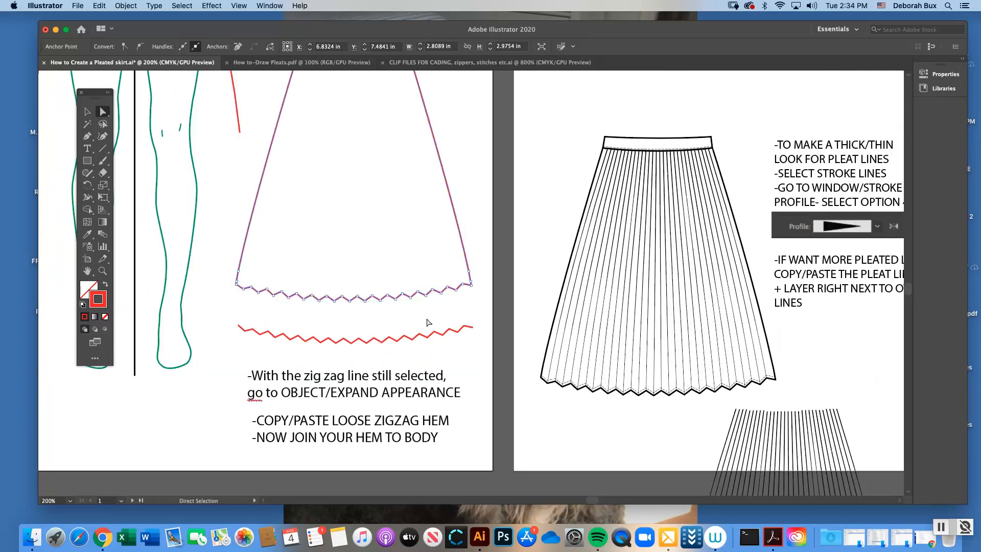
{"action": "left_click", "coordinate": [465, 135]}
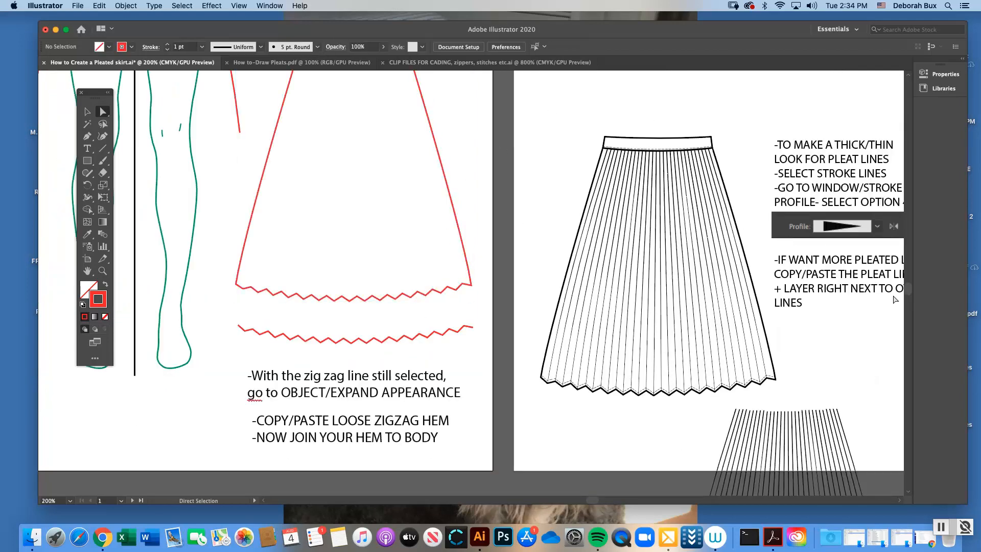
Review the finished red skirt and the pleat-line and stitching instructions on the second artboard, moving the tools clear of the black skirts
{"action": "scroll", "coordinate": [908, 292], "scroll_direction": "up", "scroll_amount": 1}
{"action": "scroll", "coordinate": [909, 293], "scroll_direction": "up", "scroll_amount": 10}
{"action": "scroll", "coordinate": [909, 293], "scroll_direction": "down", "scroll_amount": 7}
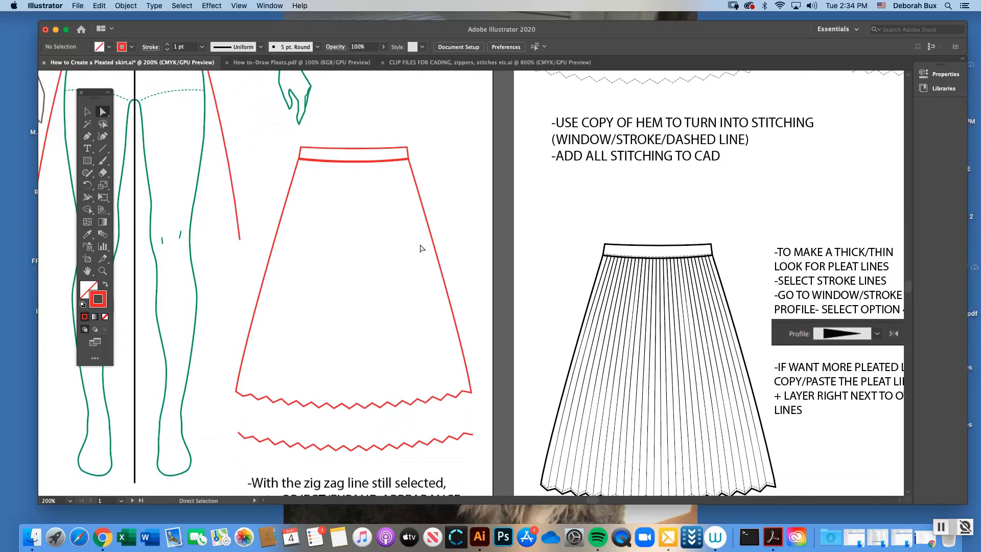
{"action": "scroll", "coordinate": [914, 284], "scroll_direction": "up", "scroll_amount": 8}
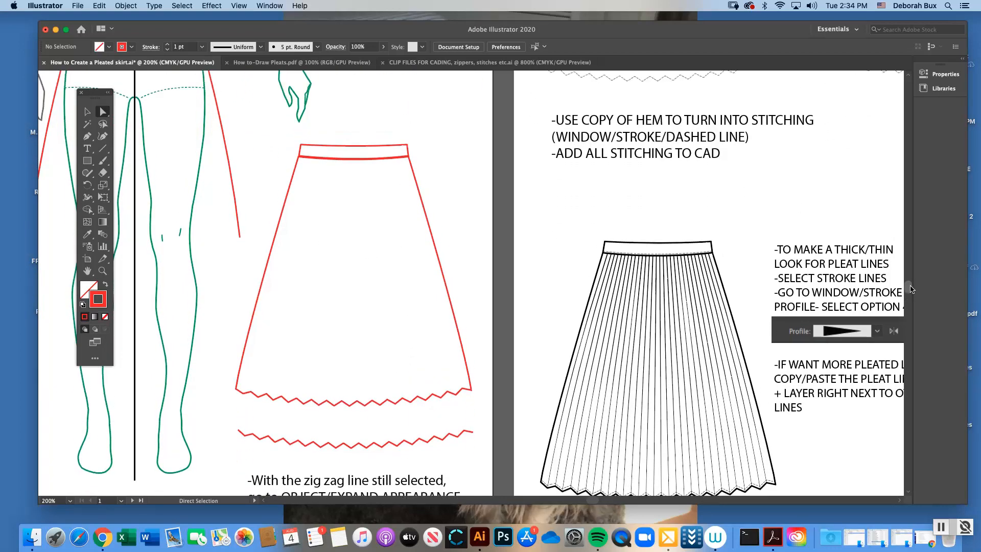
{"action": "scroll", "coordinate": [914, 284], "scroll_direction": "up", "scroll_amount": 6}
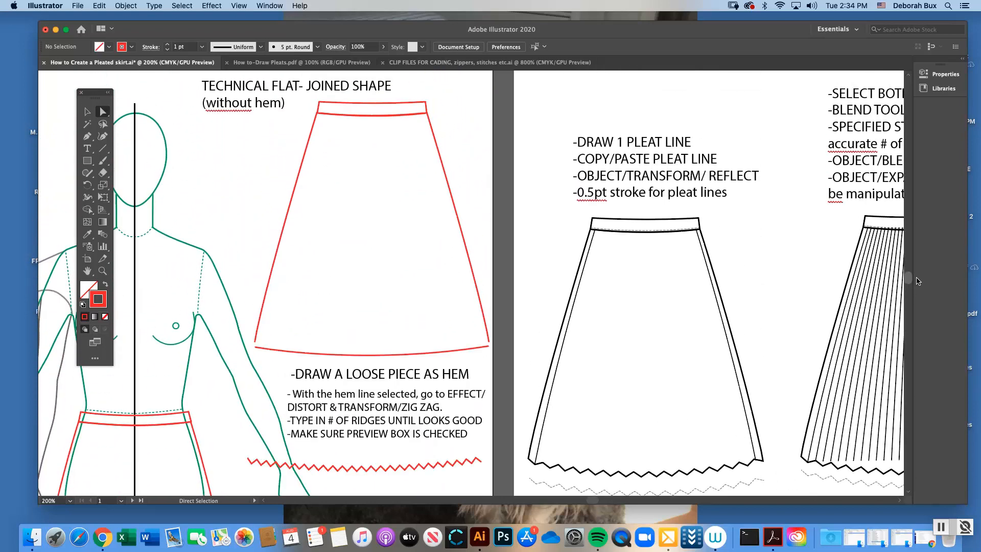
{"action": "scroll", "coordinate": [907, 281], "scroll_direction": "down", "scroll_amount": 3}
{"action": "key", "text": "super+minus"}
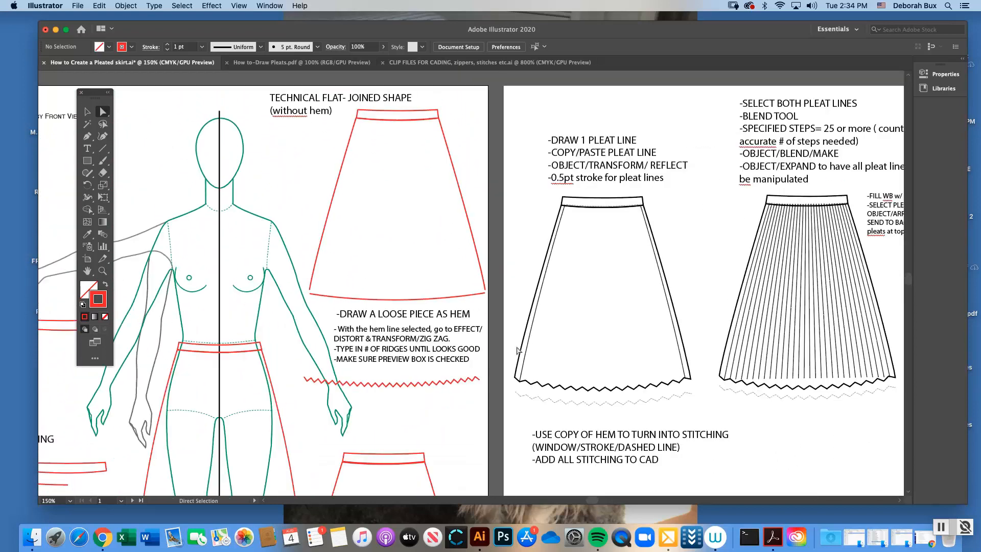
{"action": "left_click_drag", "start_coordinate": [589, 500], "coordinate": [602, 502]}
{"action": "left_click", "coordinate": [87, 111]}
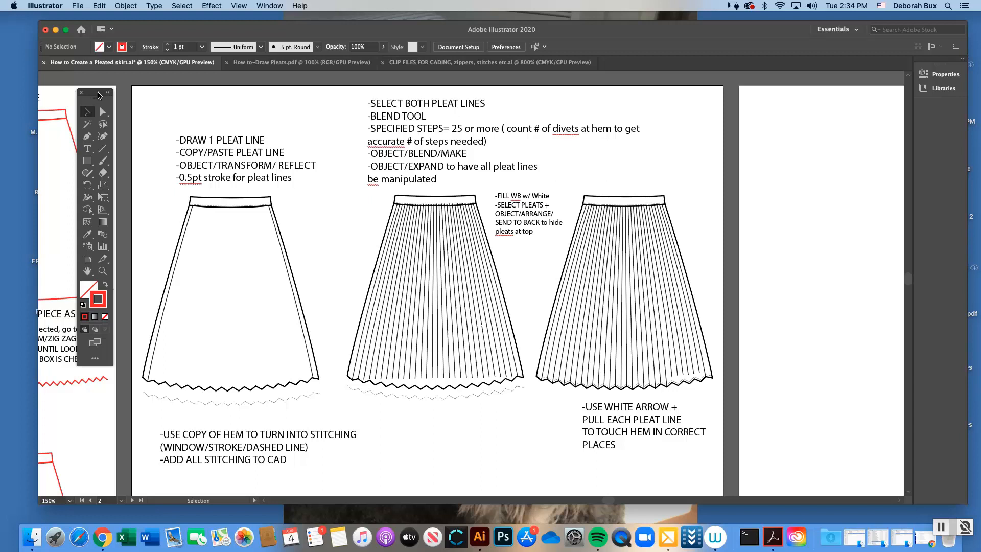
{"action": "left_click_drag", "start_coordinate": [99, 95], "coordinate": [87, 98]}
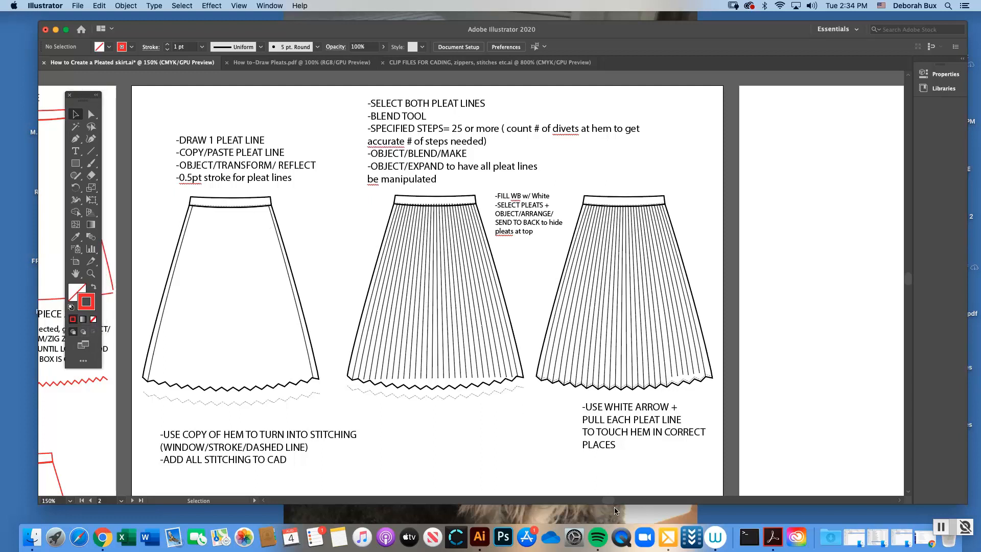
{"action": "scroll", "coordinate": [362, 233], "scroll_direction": "left", "scroll_amount": 3}
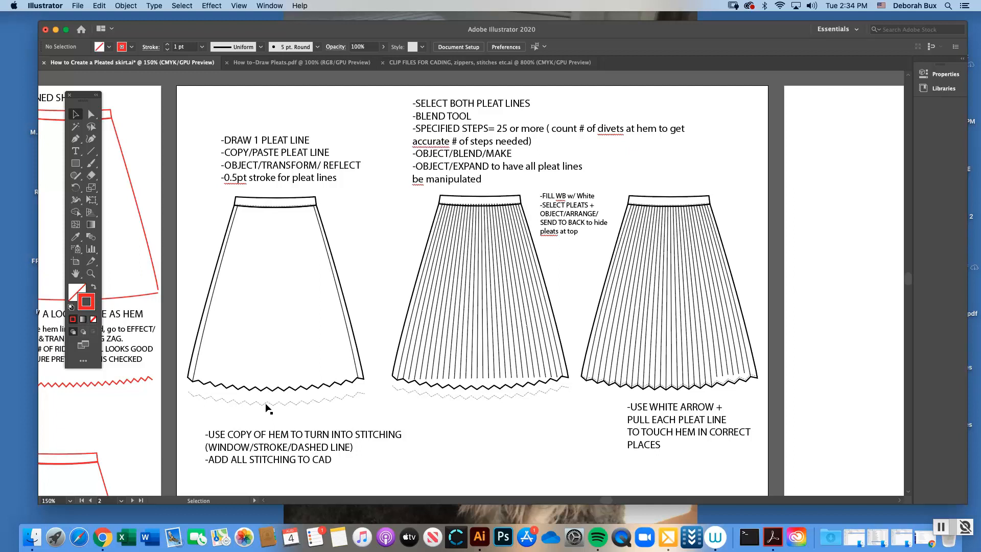
Check the dashed copy of the zigzag hem below the first black skirt by selecting it, and deselect it
{"action": "left_click", "coordinate": [310, 406]}
{"action": "left_click", "coordinate": [347, 399]}
{"action": "left_click", "coordinate": [337, 399]}
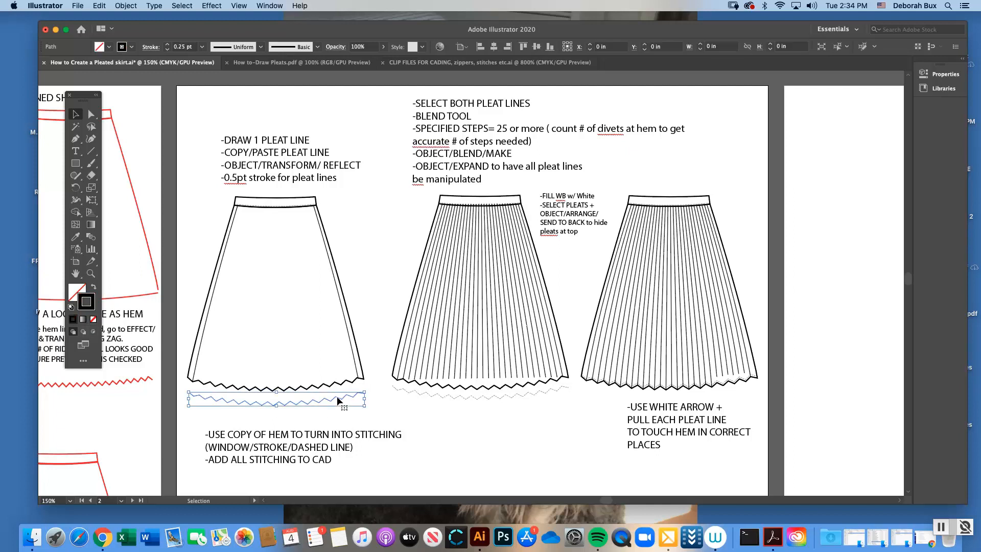
{"action": "left_click", "coordinate": [329, 411]}
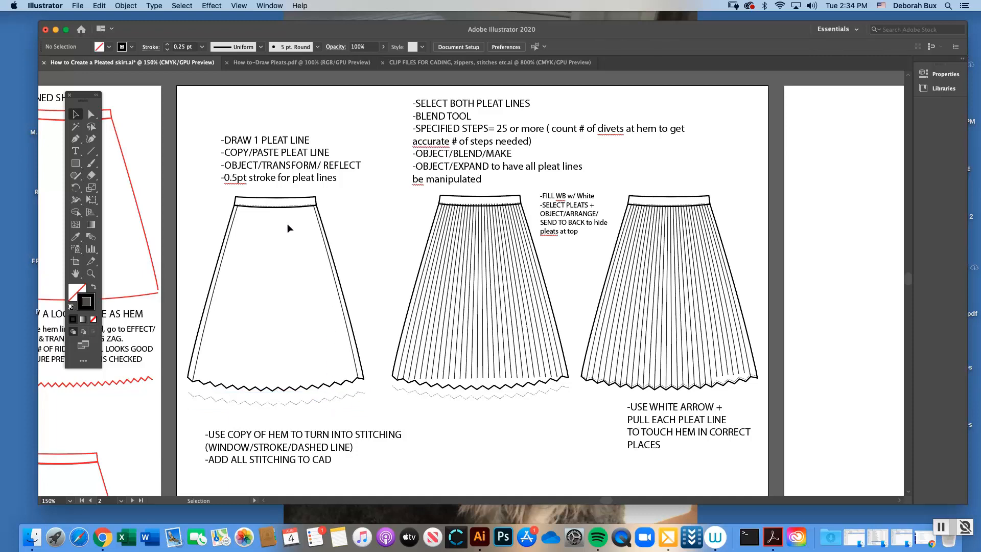
Examine the waistband and its stitching on the first black skirt at close range
{"action": "left_click", "coordinate": [92, 274]}
{"action": "left_click", "coordinate": [459, 307]}
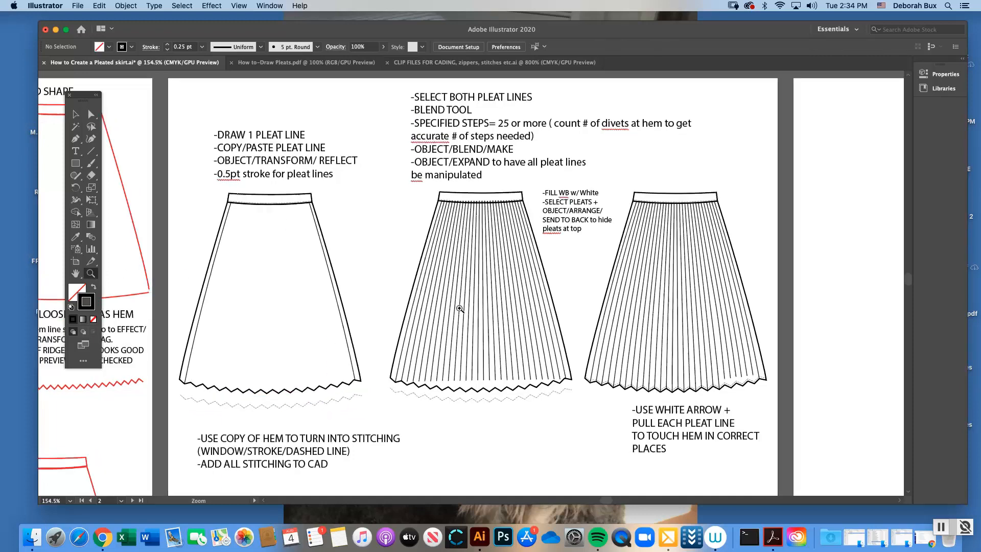
{"action": "left_click", "coordinate": [75, 114]}
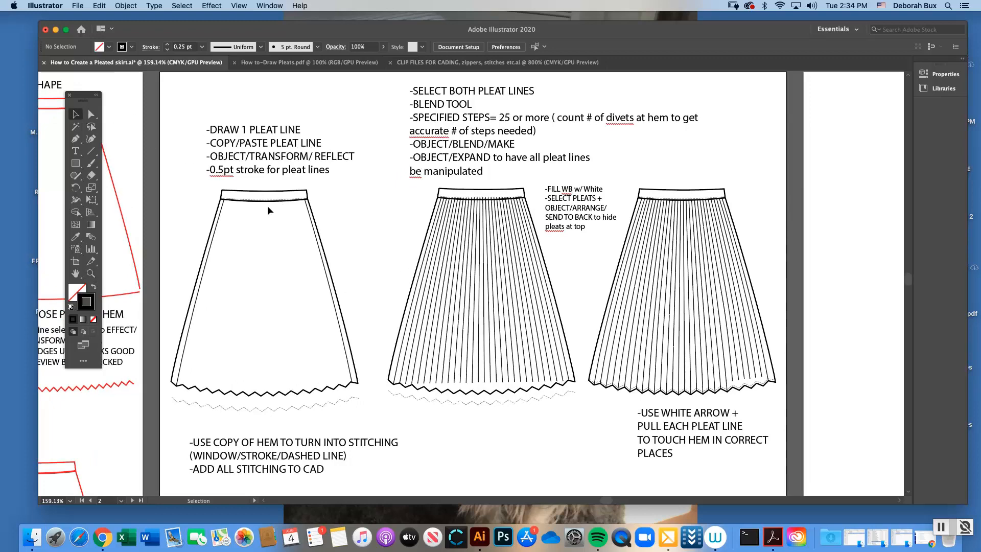
{"action": "left_click", "coordinate": [91, 273]}
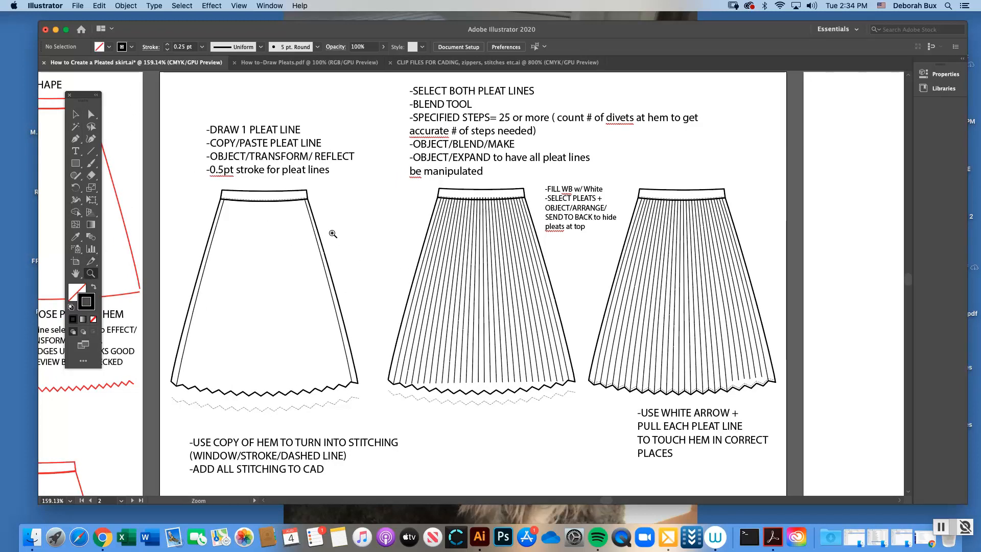
{"action": "left_click", "coordinate": [335, 235]}
{"action": "left_click", "coordinate": [76, 114]}
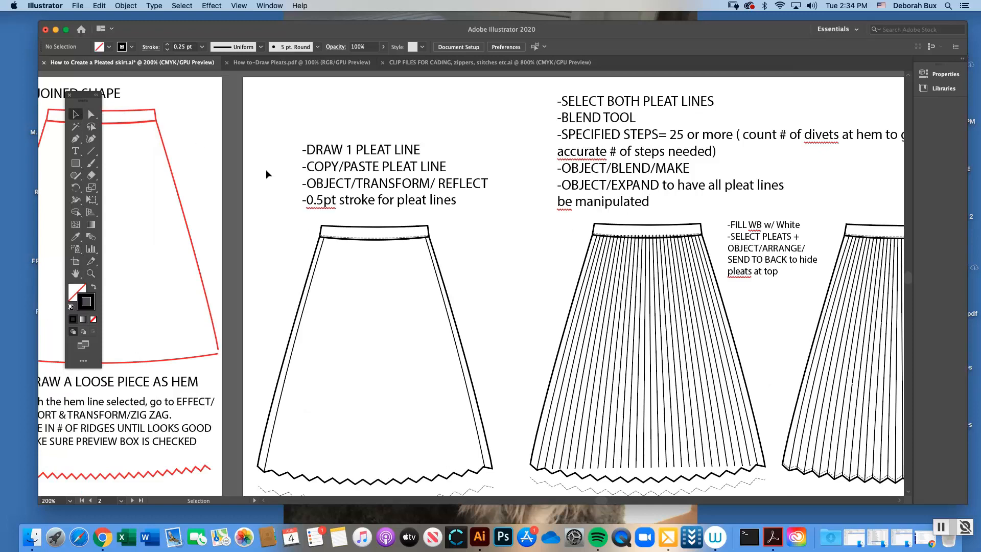
{"action": "left_click", "coordinate": [368, 240]}
{"action": "left_click", "coordinate": [422, 248]}
{"action": "left_click", "coordinate": [91, 273]}
{"action": "left_click", "coordinate": [476, 280]}
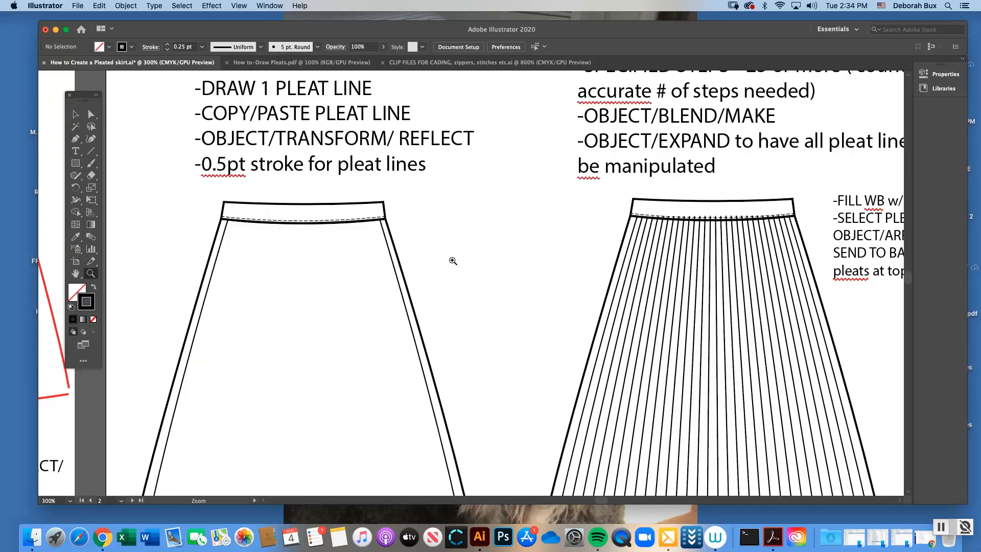
Check the Stroke dashed-line settings of the stitching on the first black skirt's waistband, and deselect it
{"action": "key", "text": "v"}
{"action": "left_click", "coordinate": [284, 223]}
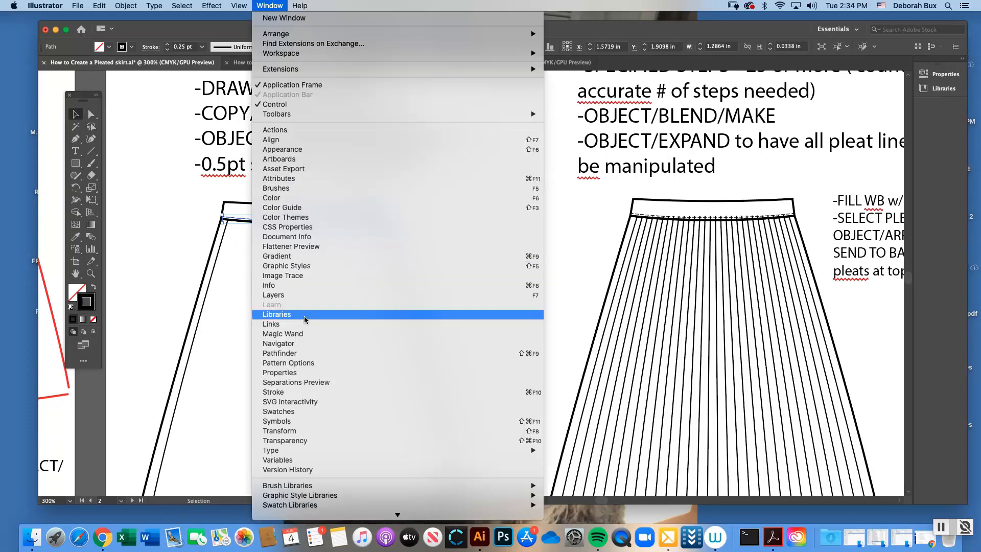
{"action": "left_click", "coordinate": [291, 392]}
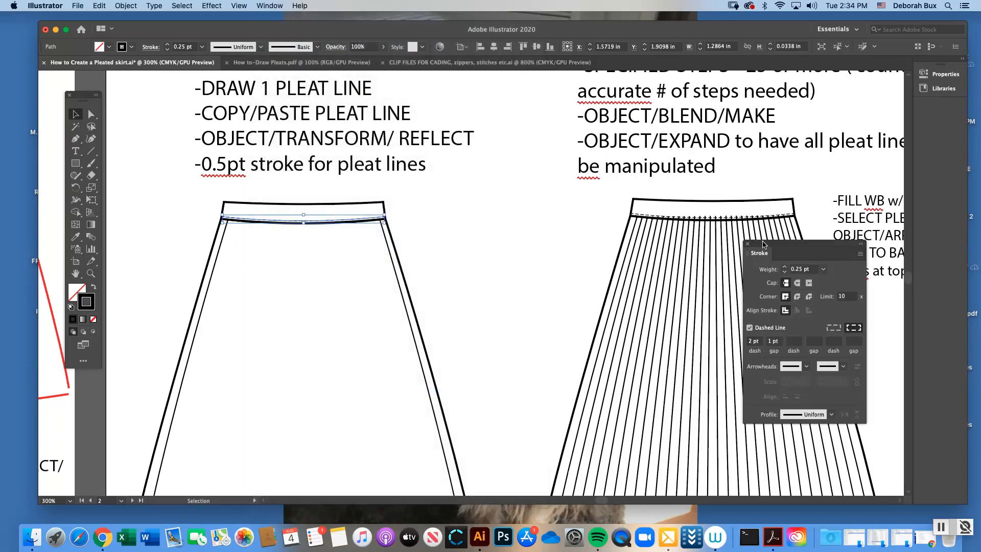
{"action": "mouse_move", "coordinate": [763, 242]}
{"action": "left_mouse_down"}
{"action": "mouse_move", "coordinate": [644, 221]}
{"action": "mouse_move", "coordinate": [500, 175]}
{"action": "left_mouse_up"}
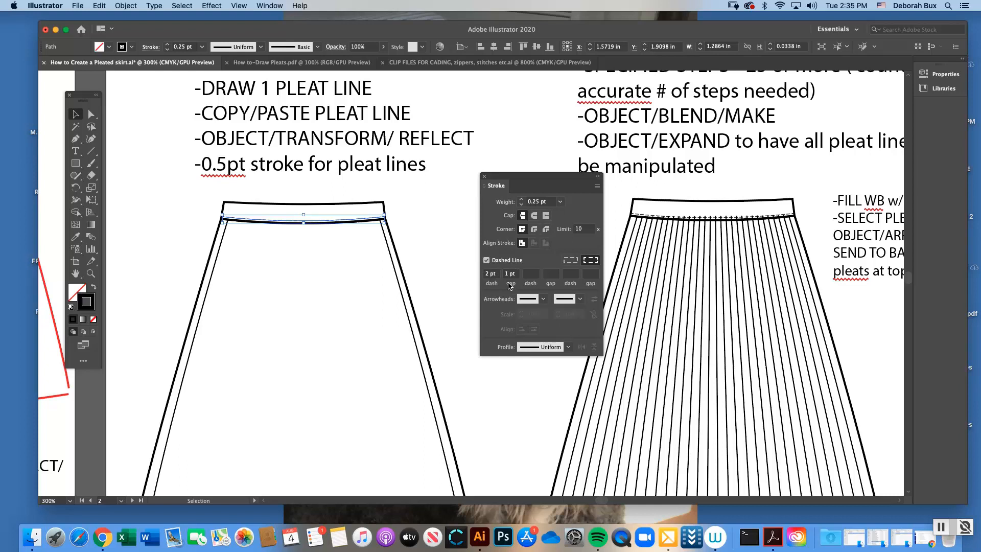
{"action": "left_click", "coordinate": [485, 179]}
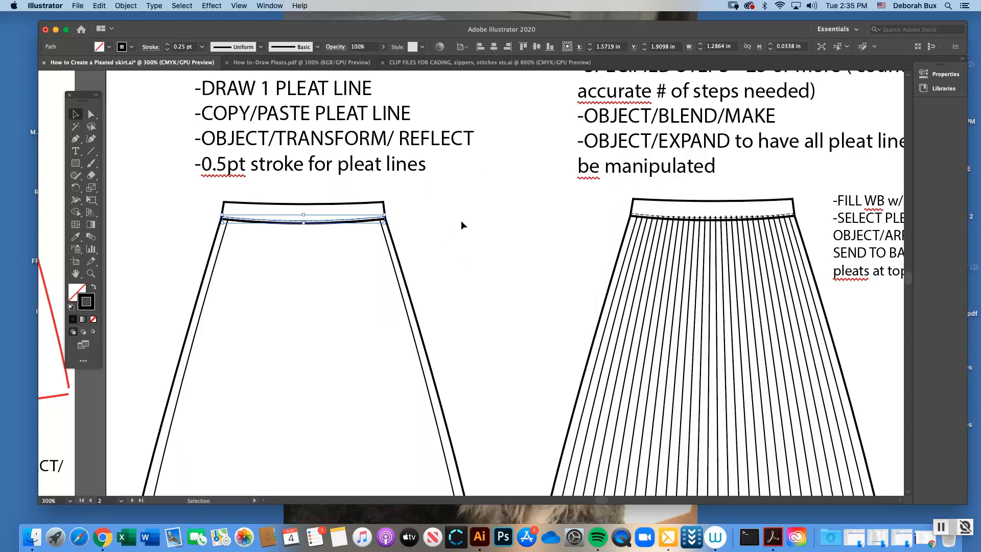
{"action": "left_click", "coordinate": [465, 225]}
Check the Stroke dashed-line settings of the zigzag hem copy below the first black skirt, and deselect it
{"action": "scroll", "coordinate": [907, 279], "scroll_direction": "up", "scroll_amount": 1}
{"action": "scroll", "coordinate": [906, 278], "scroll_direction": "down", "scroll_amount": 10}
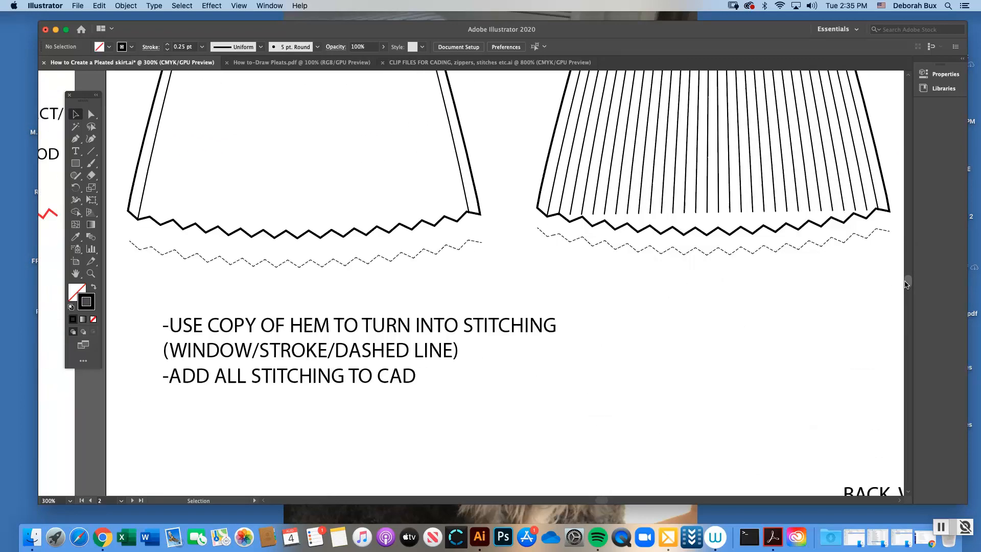
{"action": "scroll", "coordinate": [884, 280], "scroll_direction": "up", "scroll_amount": 4}
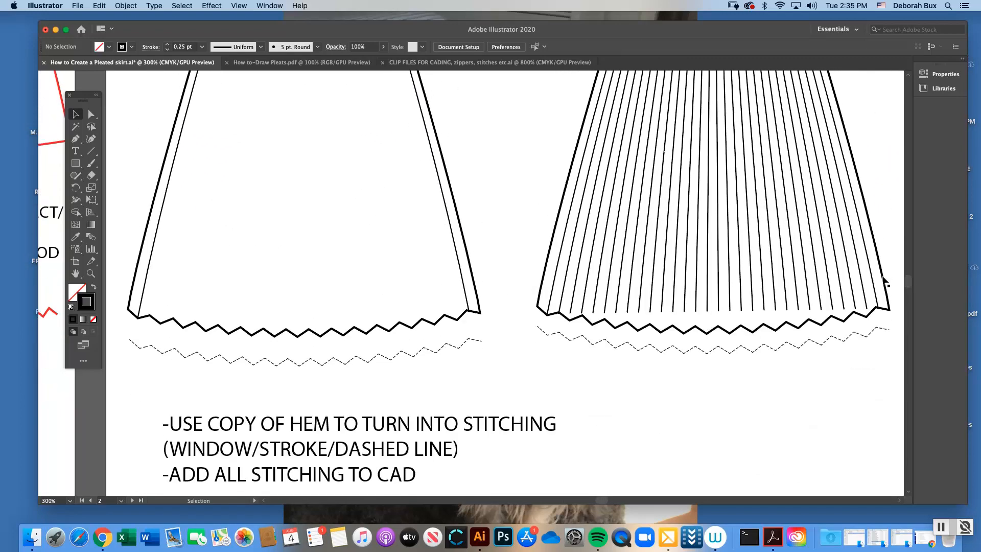
{"action": "left_click", "coordinate": [373, 361]}
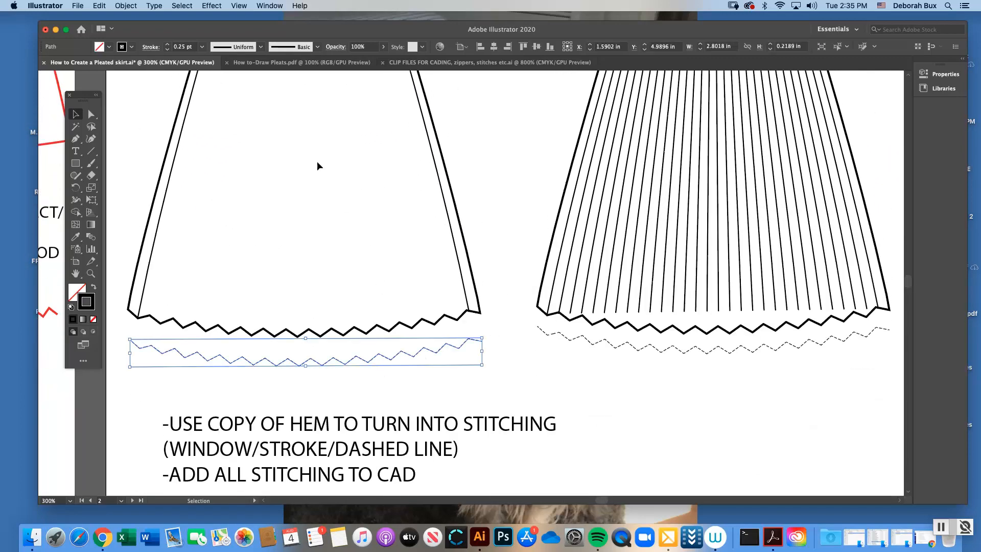
{"action": "left_click", "coordinate": [269, 6]}
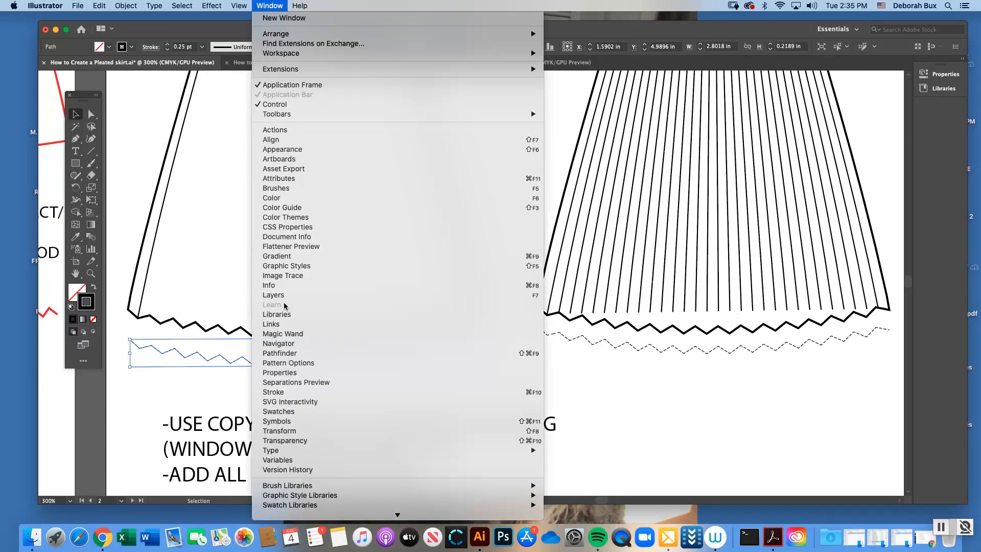
{"action": "left_click", "coordinate": [288, 392]}
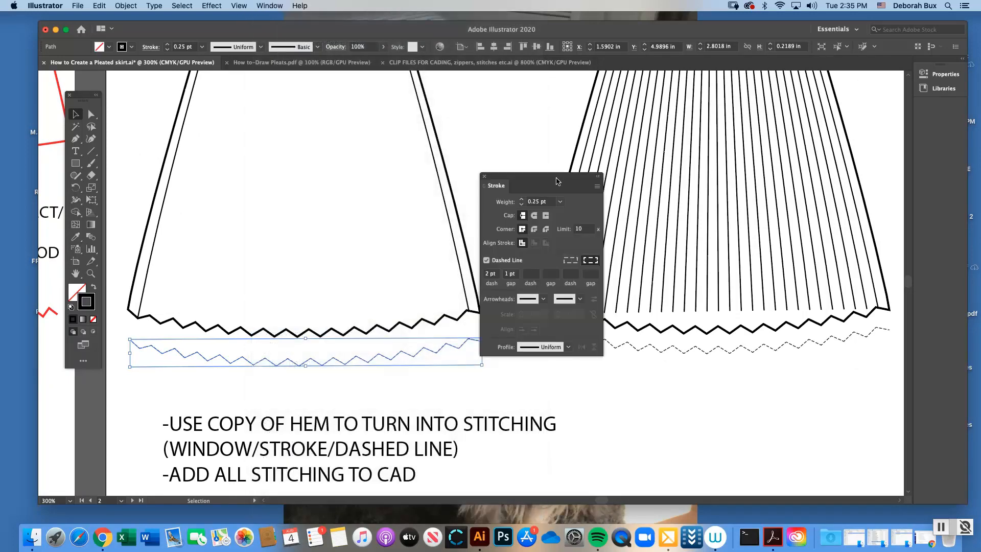
{"action": "left_click_drag", "start_coordinate": [557, 181], "coordinate": [604, 158]}
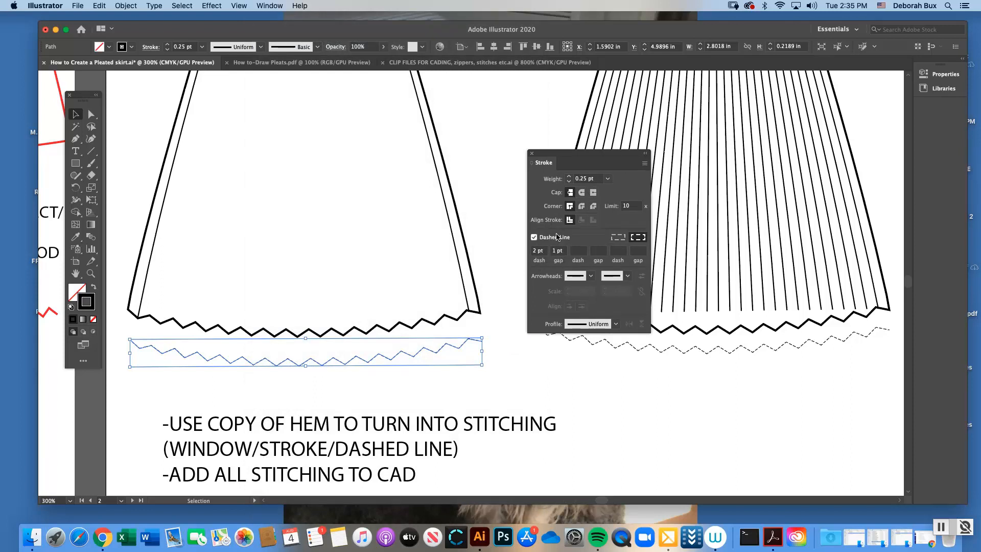
{"action": "left_click", "coordinate": [532, 154]}
{"action": "left_click", "coordinate": [504, 222]}
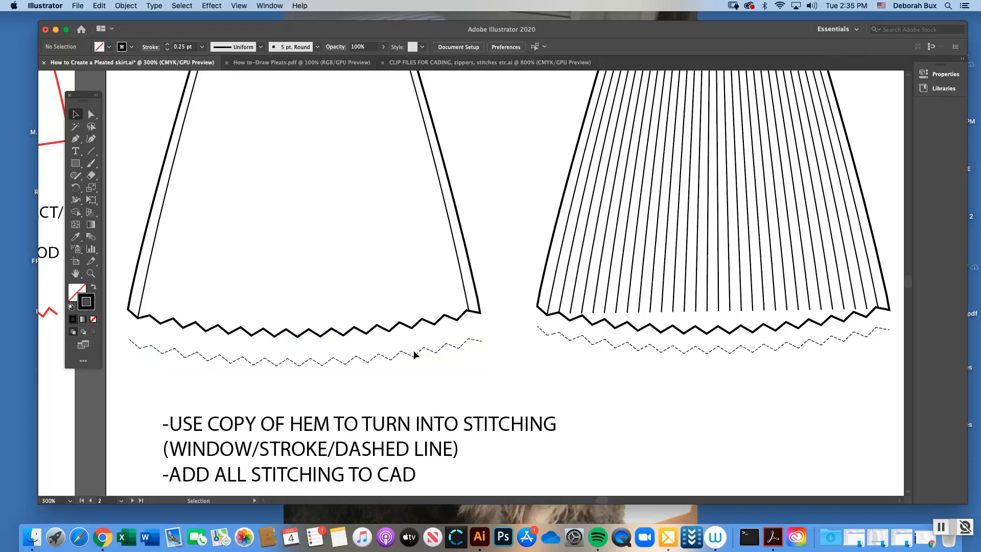
{"action": "left_click", "coordinate": [458, 344]}
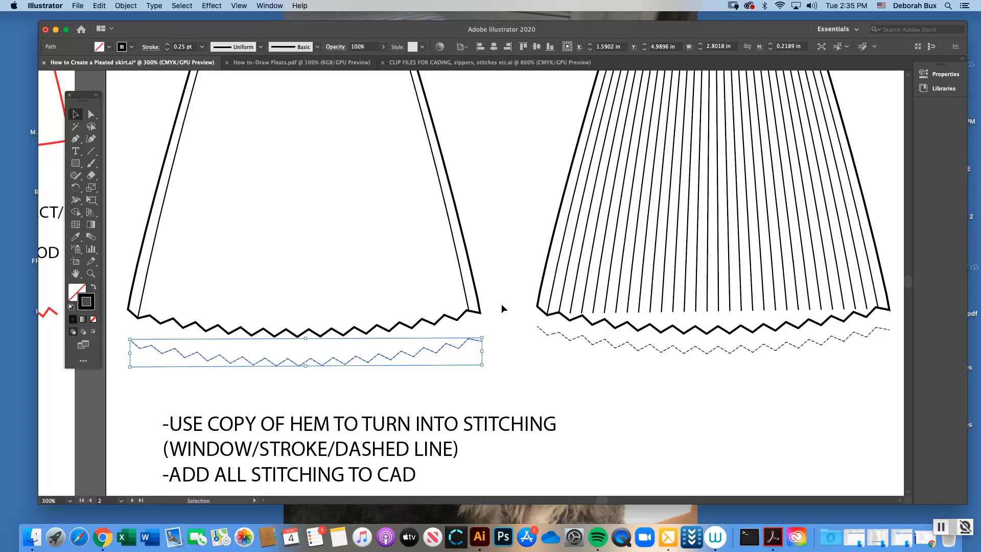
{"action": "left_click", "coordinate": [502, 305]}
Inspect the left pleat line of the first black skirt by selecting it, and deselect it
{"action": "key", "text": "super+minus"}
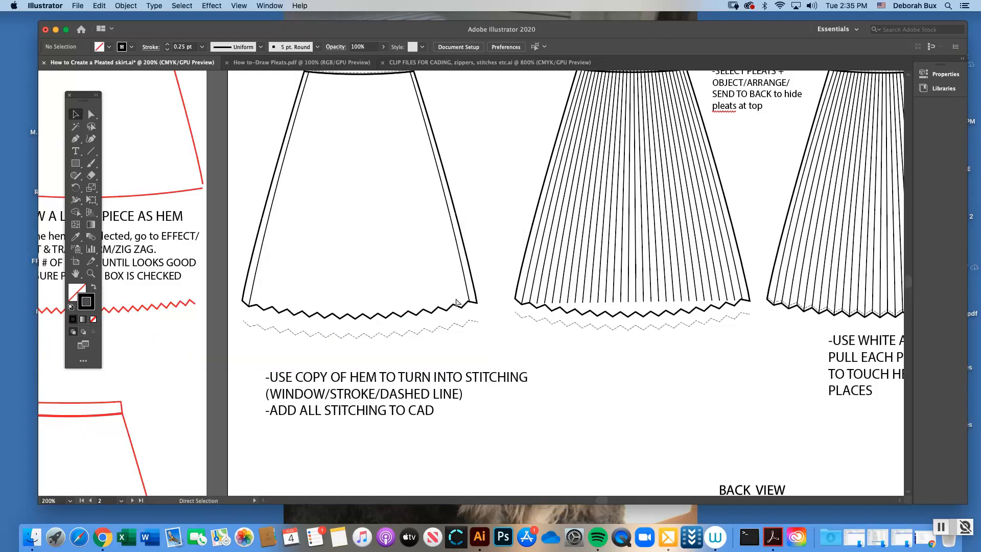
{"action": "scroll", "coordinate": [905, 280], "scroll_direction": "up", "scroll_amount": 5}
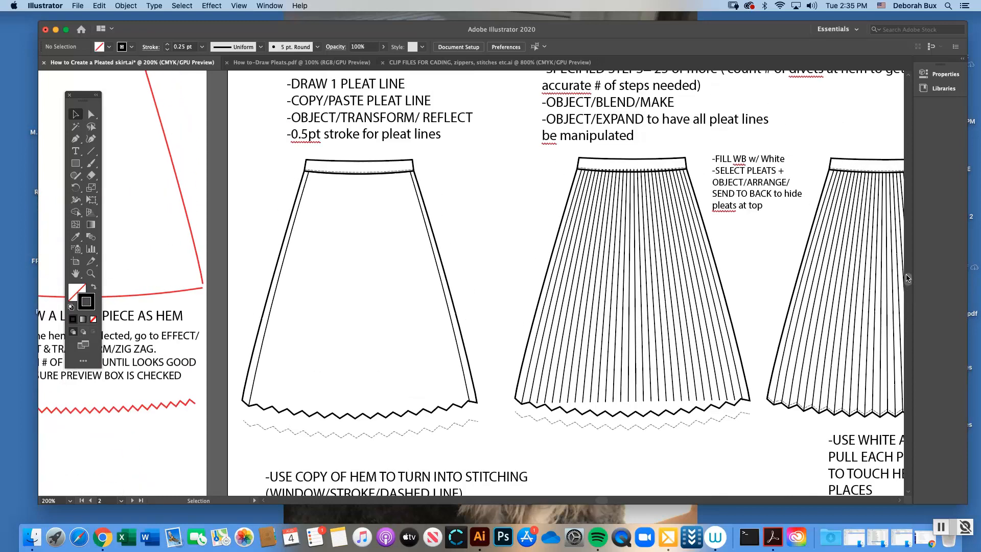
{"action": "left_click_drag", "start_coordinate": [907, 277], "coordinate": [907, 277]}
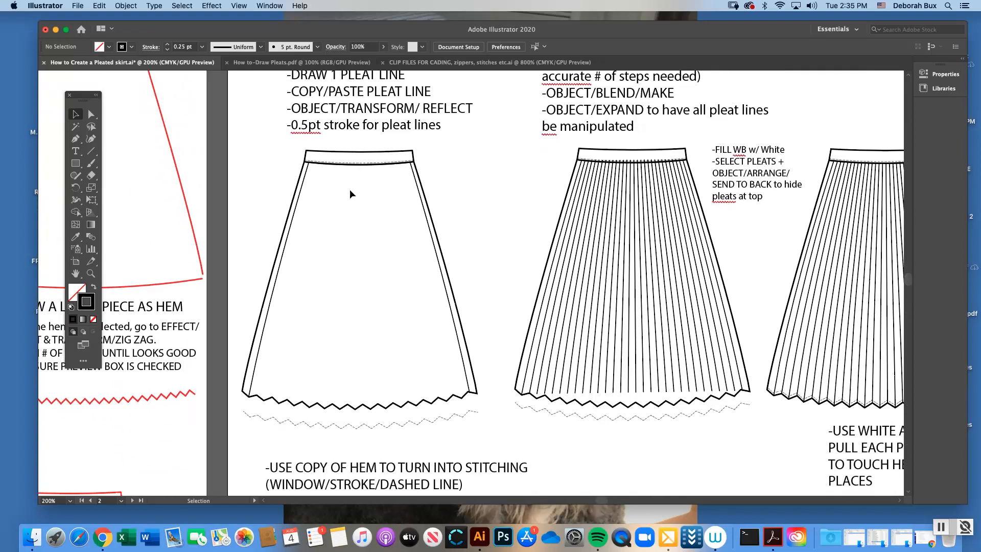
{"action": "left_click", "coordinate": [303, 186]}
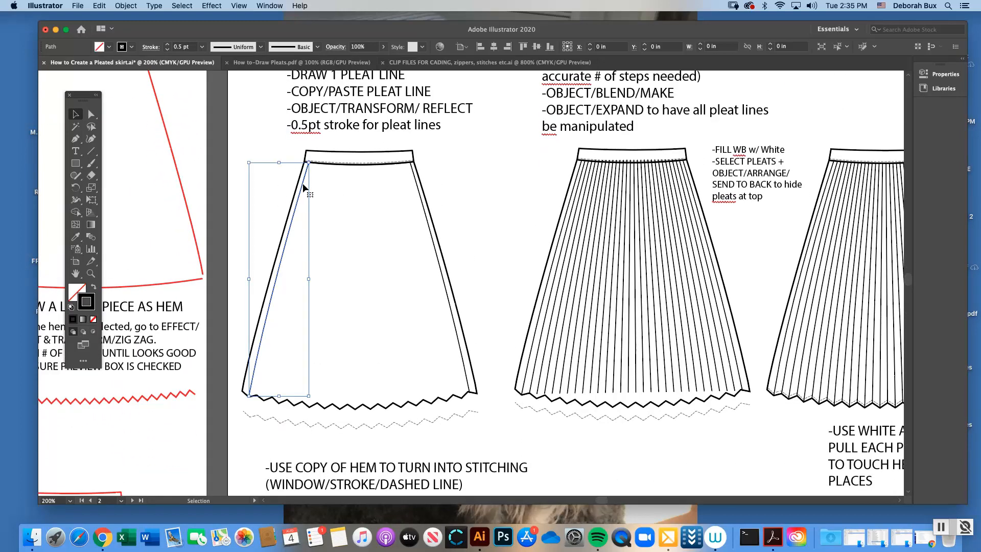
{"action": "left_click", "coordinate": [283, 150]}
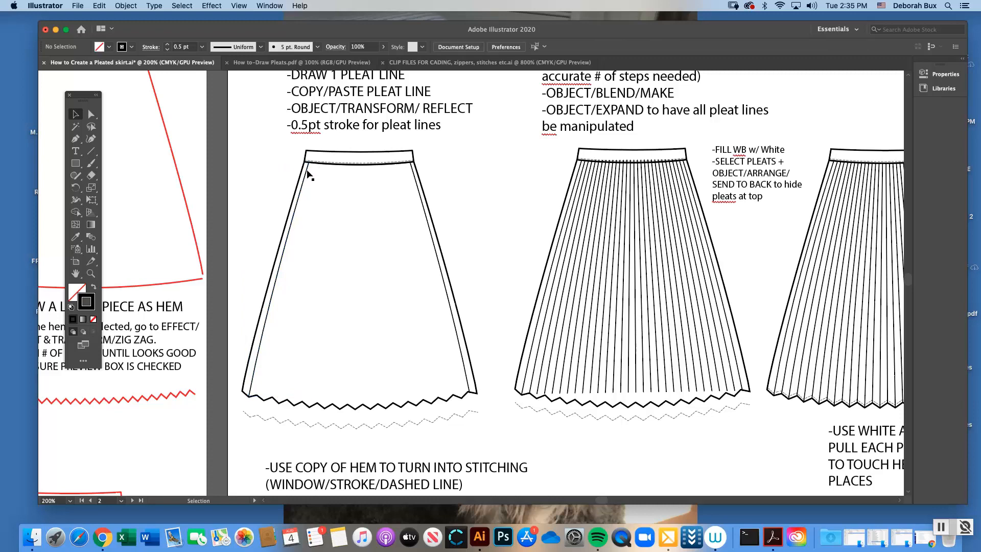
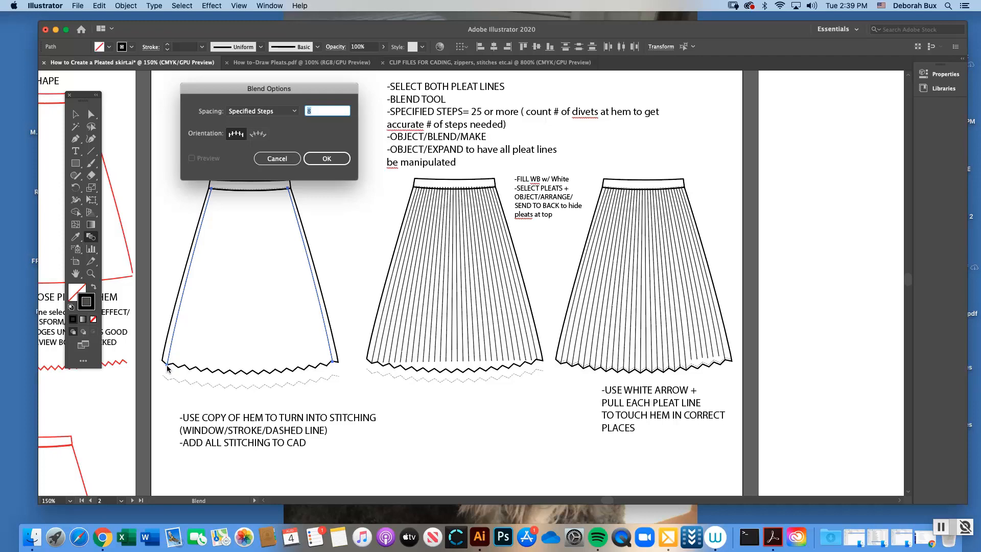
Dismiss the Blend options, then examine the hem divots between the first black skirt's two pleat lines and compare that skirt with the finished pleated skirts
{"action": "left_click", "coordinate": [276, 159]}
{"action": "left_click", "coordinate": [91, 273]}
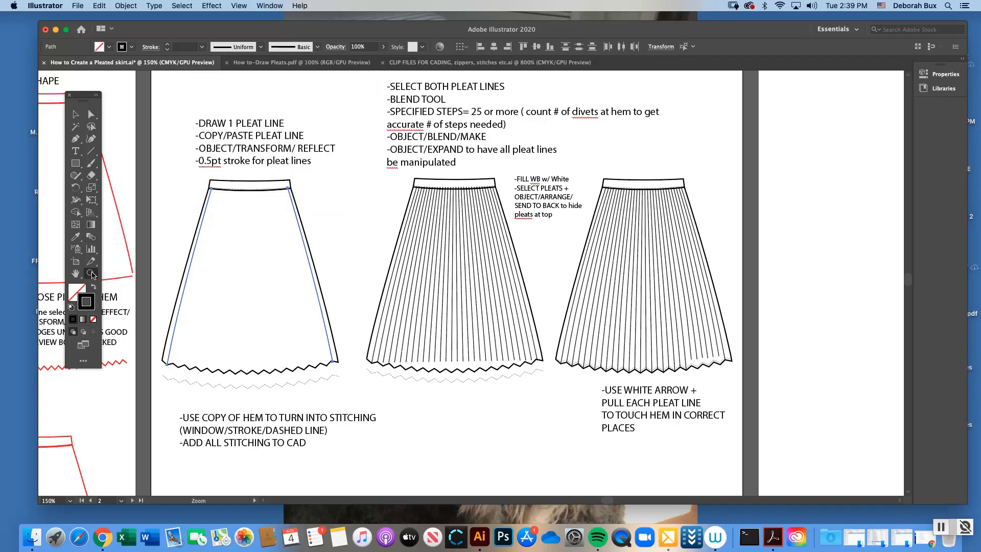
{"action": "left_click", "coordinate": [353, 334]}
{"action": "left_click", "coordinate": [455, 285]}
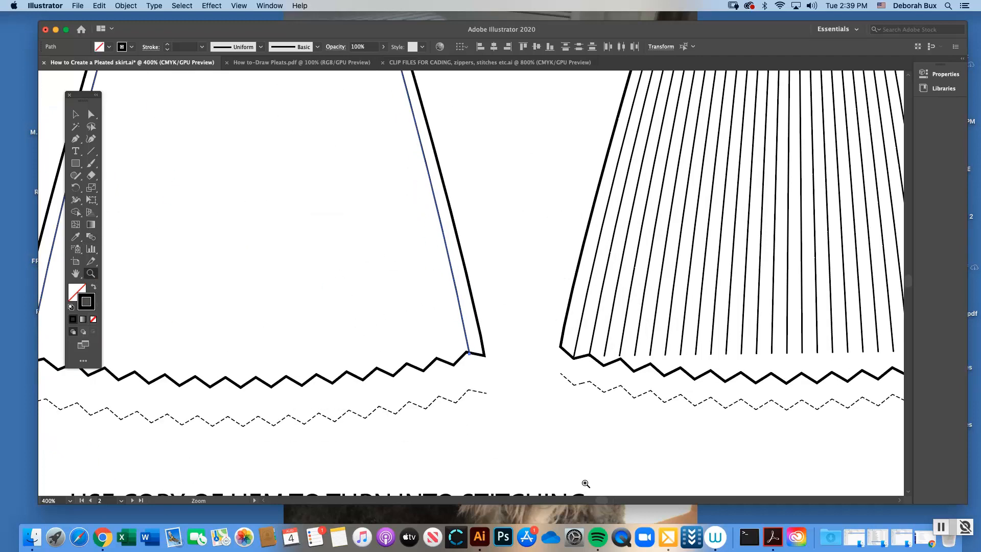
{"action": "scroll", "coordinate": [586, 483], "scroll_direction": "left", "scroll_amount": 5}
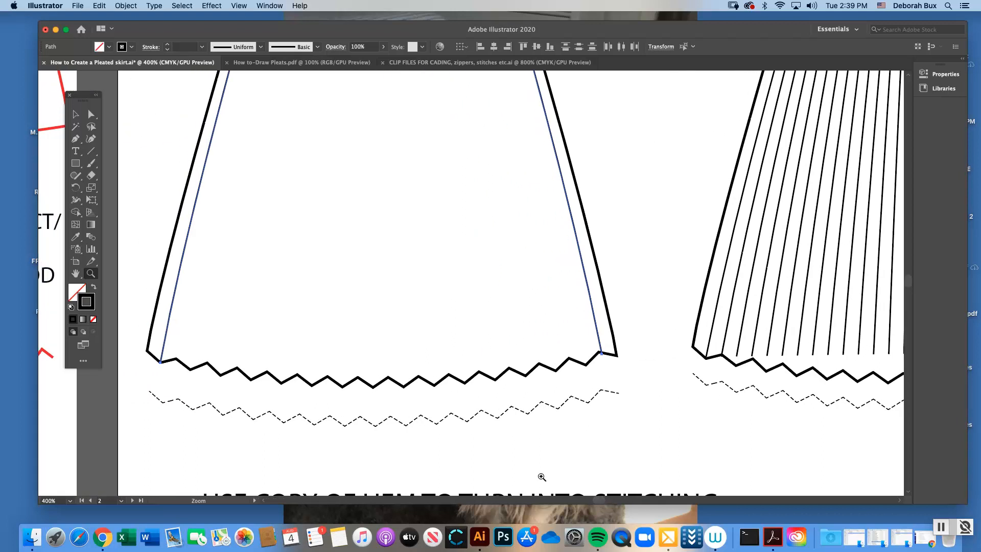
{"action": "left_click", "coordinate": [91, 115]}
{"action": "left_click", "coordinate": [162, 364]}
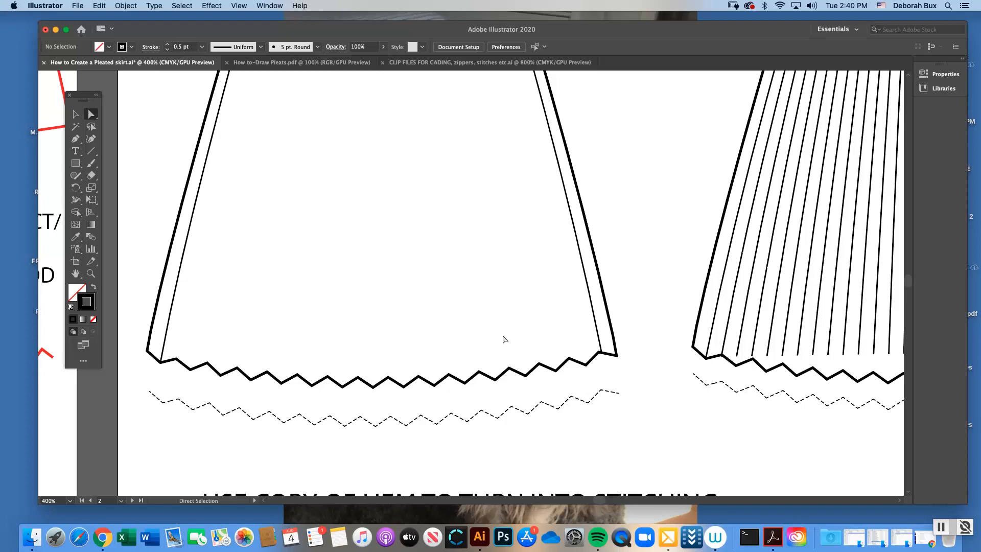
{"action": "key", "text": "super+minus"}
{"action": "key", "text": "super+minus"}
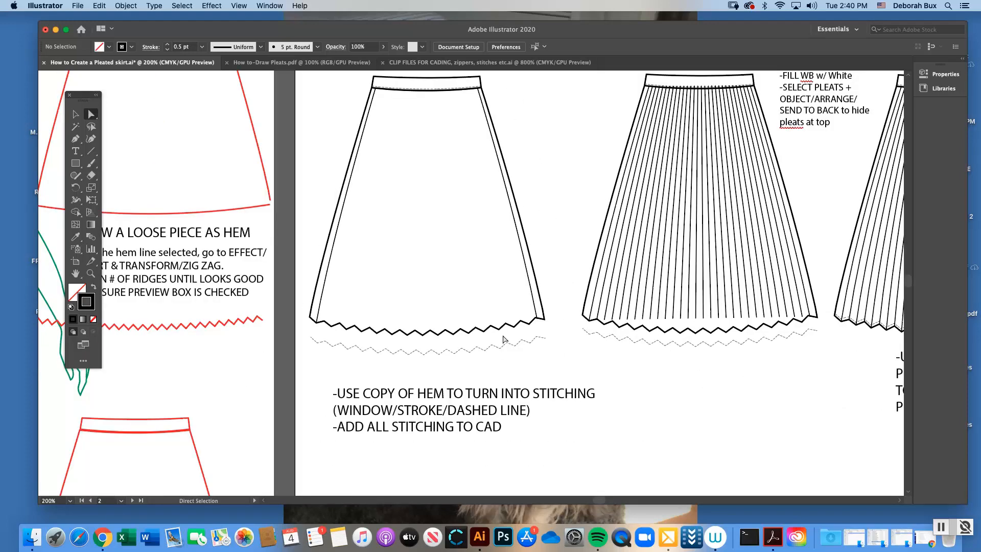
{"action": "scroll", "coordinate": [910, 283], "scroll_direction": "up", "scroll_amount": 5}
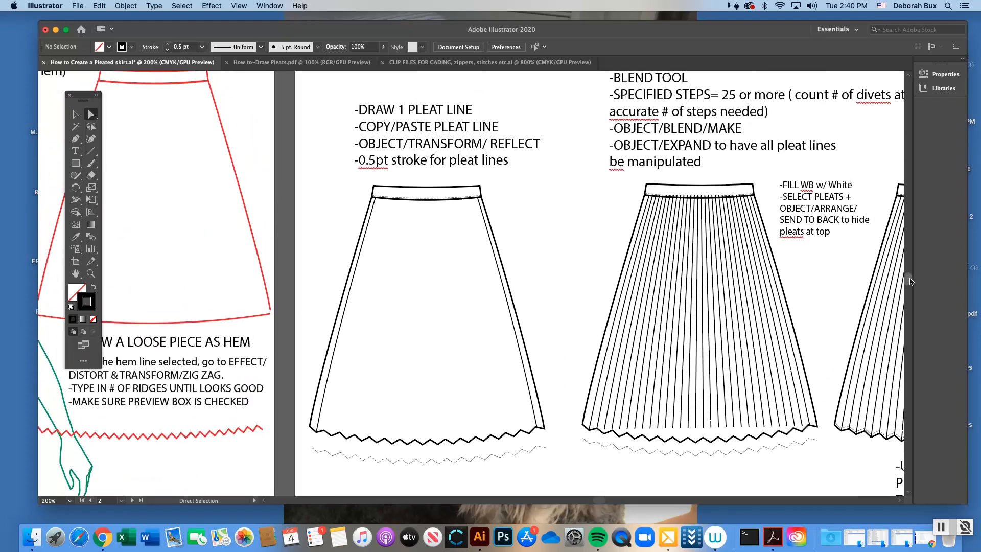
{"action": "scroll", "coordinate": [910, 281], "scroll_direction": "up", "scroll_amount": 2}
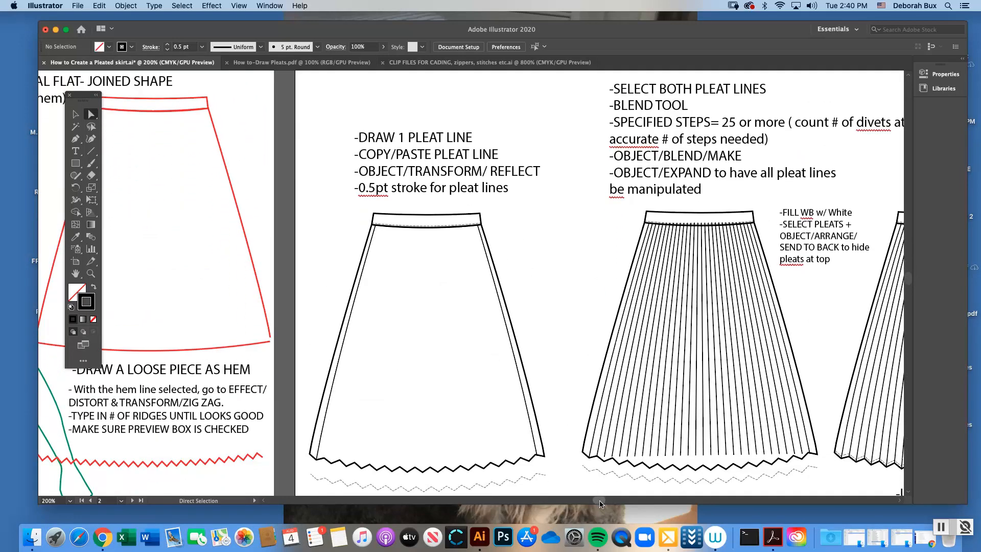
{"action": "scroll", "coordinate": [468, 145], "scroll_direction": "right", "scroll_amount": 15}
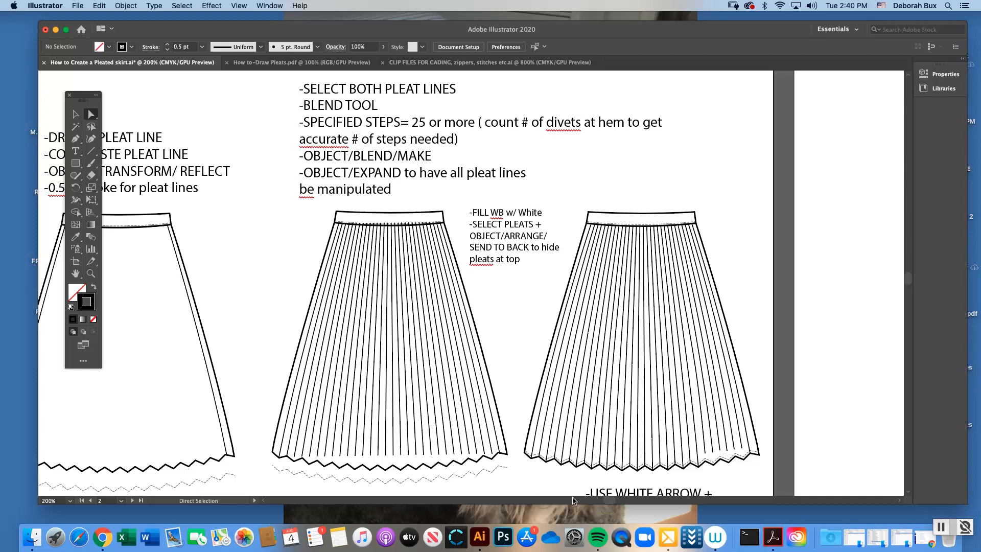
{"action": "scroll", "coordinate": [608, 501], "scroll_direction": "left", "scroll_amount": 5}
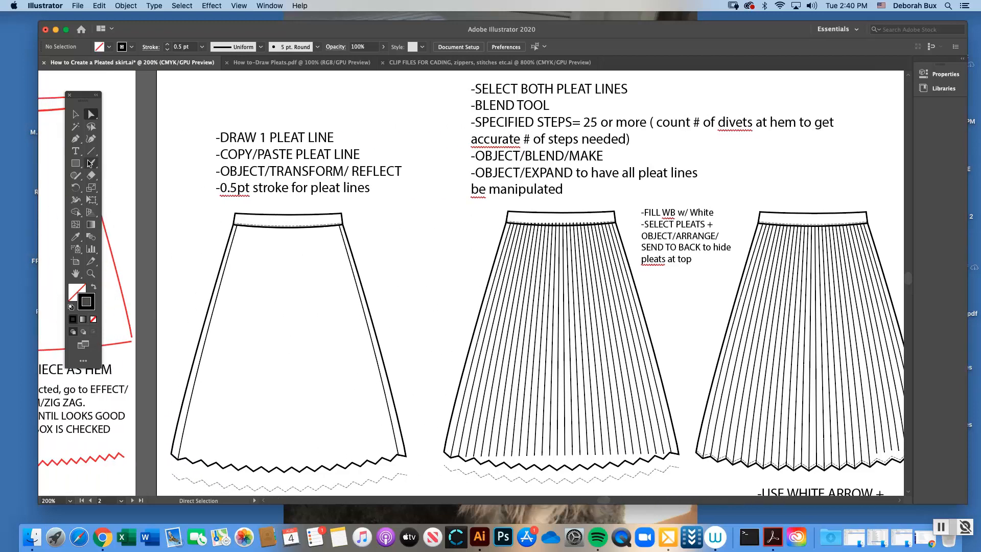
Select both pleat lines of the first black skirt and set the Blend spacing to 30 specified steps
{"action": "left_click", "coordinate": [76, 115]}
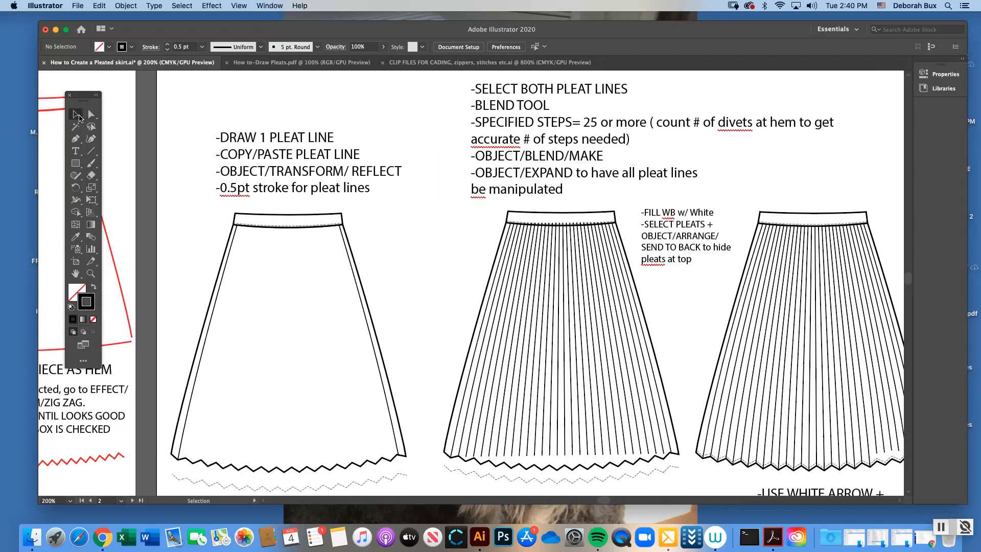
{"action": "left_click", "coordinate": [234, 234]}
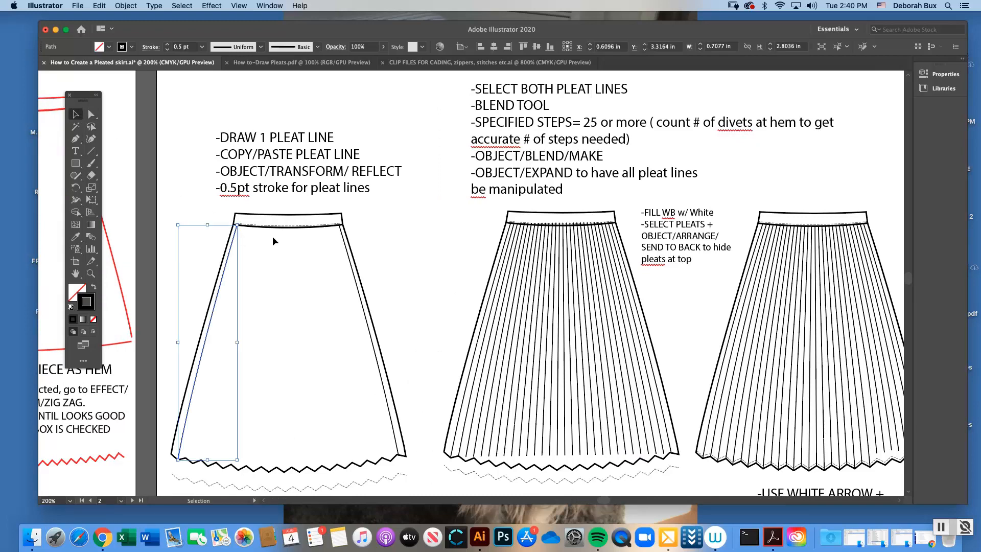
{"action": "left_click", "coordinate": [347, 250], "text": "shift"}
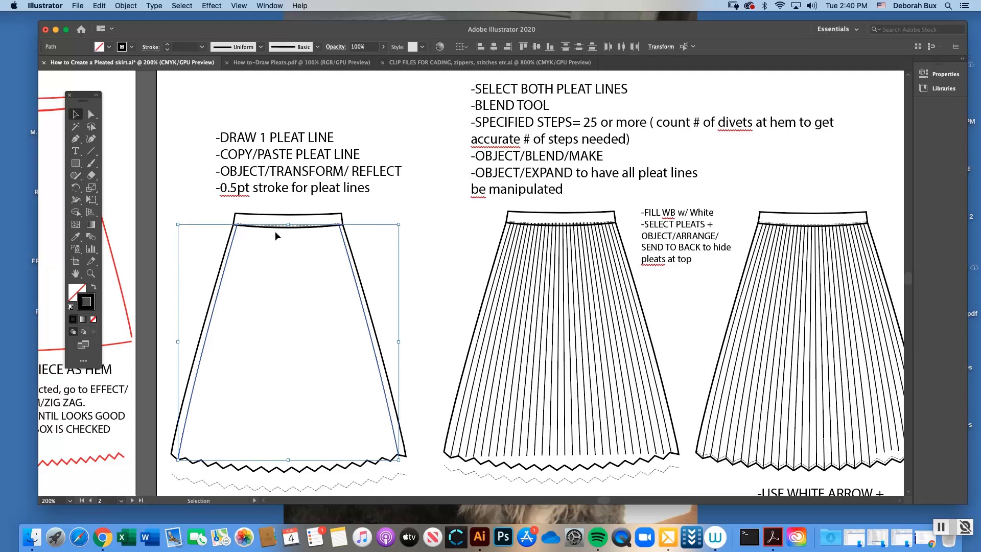
{"action": "left_click", "coordinate": [91, 237]}
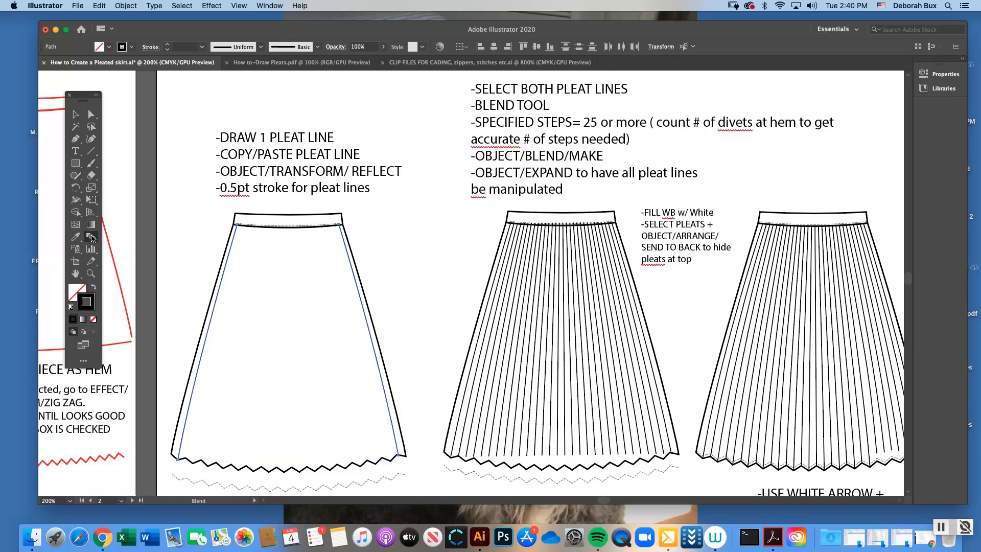
{"action": "double_click", "coordinate": [91, 237]}
{"action": "left_click", "coordinate": [291, 115]}
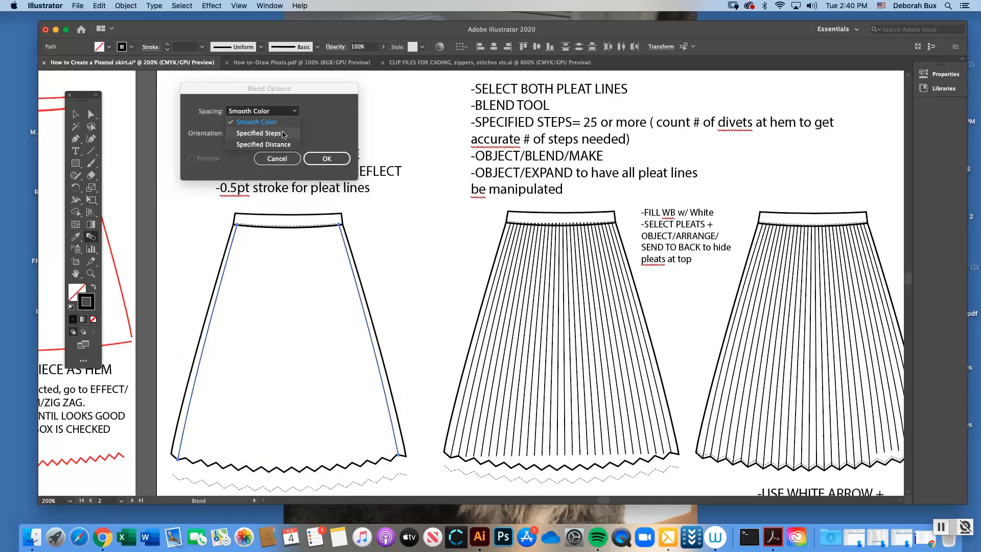
{"action": "left_click", "coordinate": [284, 123]}
{"action": "type", "text": "30"}
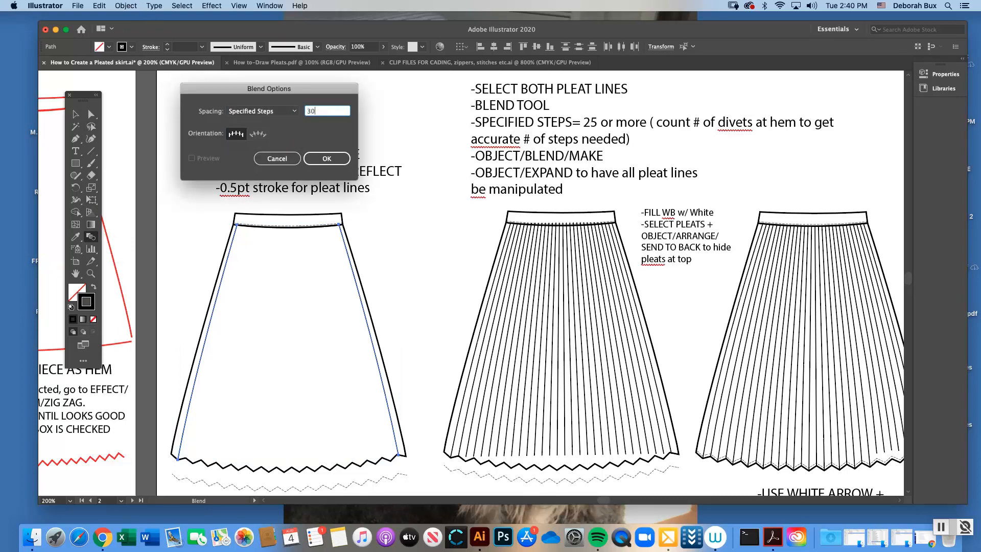
{"action": "left_click", "coordinate": [327, 159]}
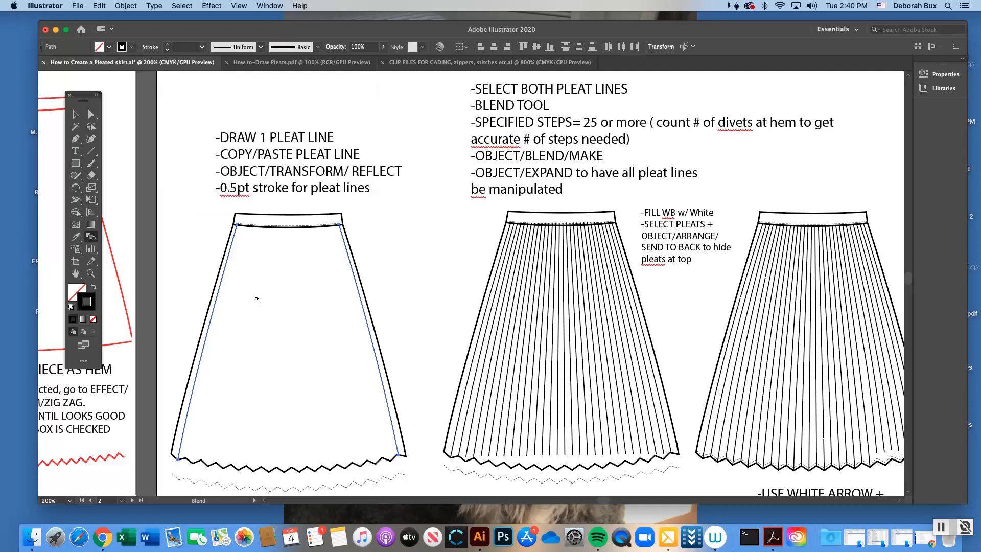
Make a blend between the two selected pleat lines to fill the first black skirt with pleats
{"action": "left_click", "coordinate": [128, 5]}
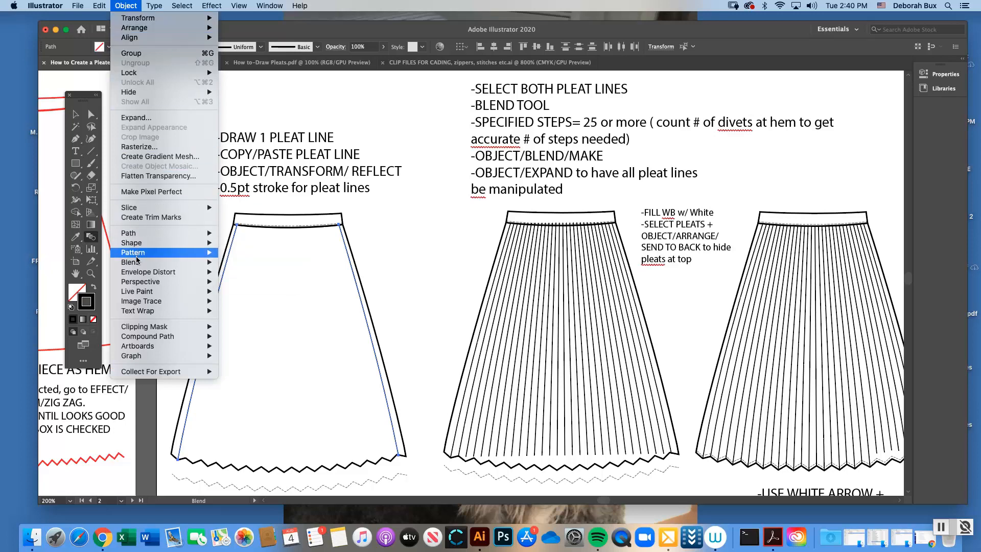
{"action": "mouse_move", "coordinate": [137, 265]}
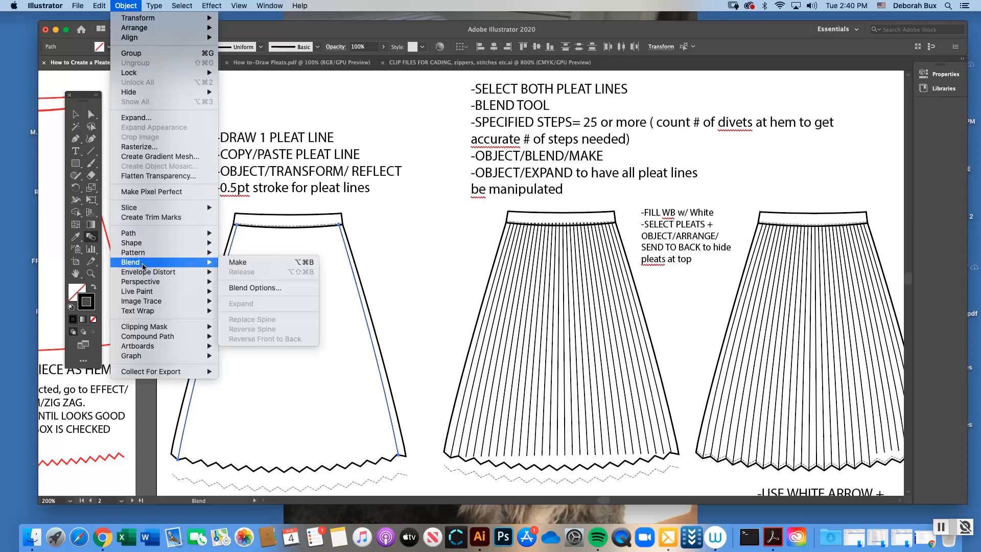
{"action": "left_click", "coordinate": [240, 264]}
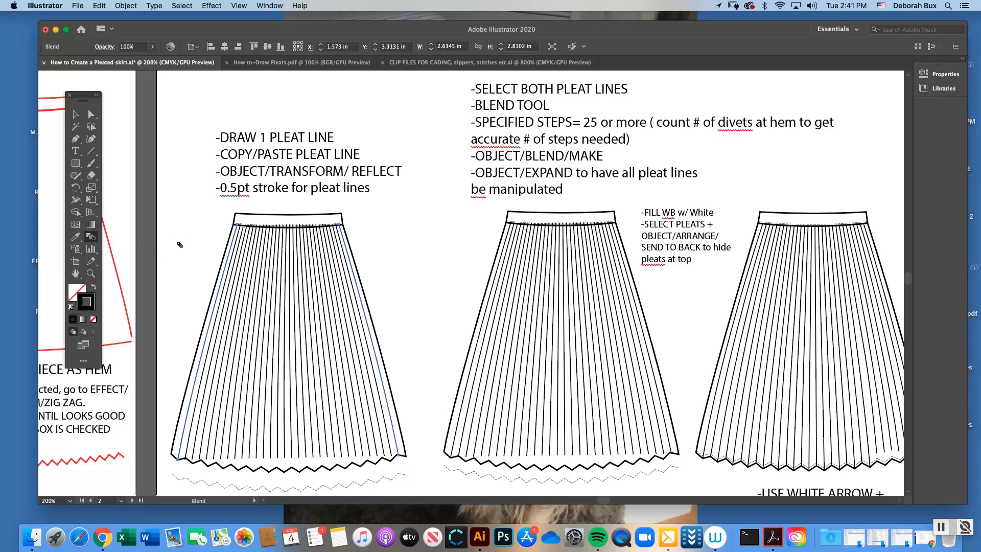
{"action": "left_click", "coordinate": [127, 5]}
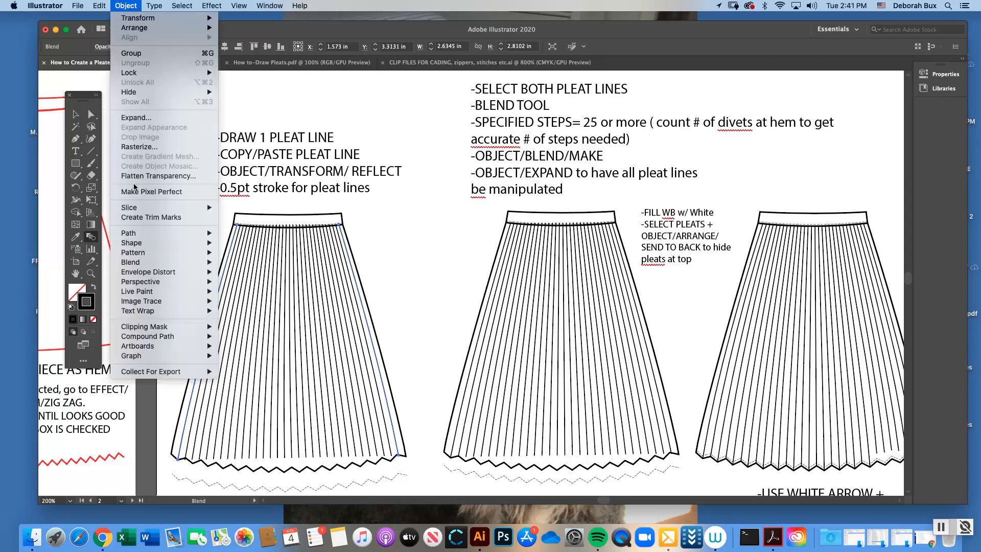
{"action": "mouse_move", "coordinate": [140, 262]}
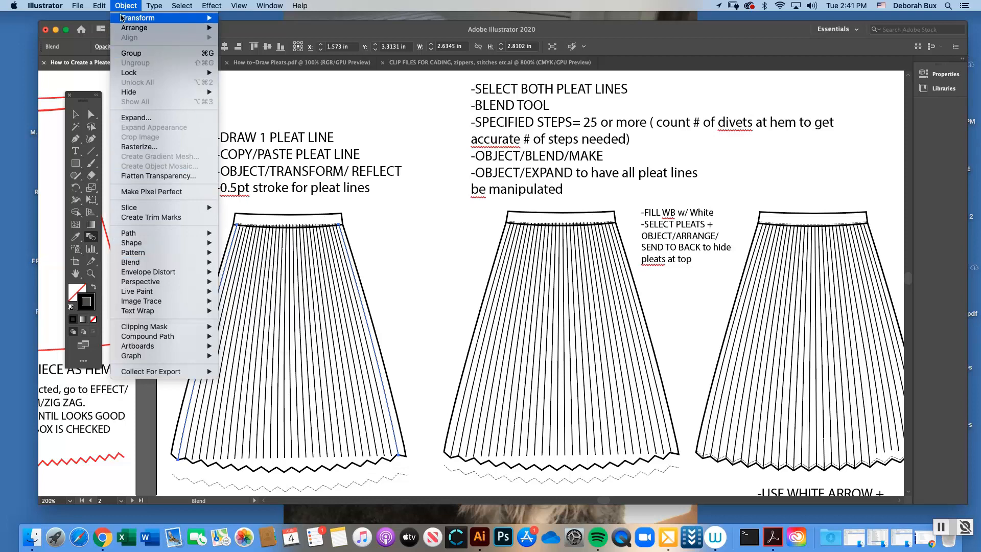
{"action": "left_click", "coordinate": [131, 7]}
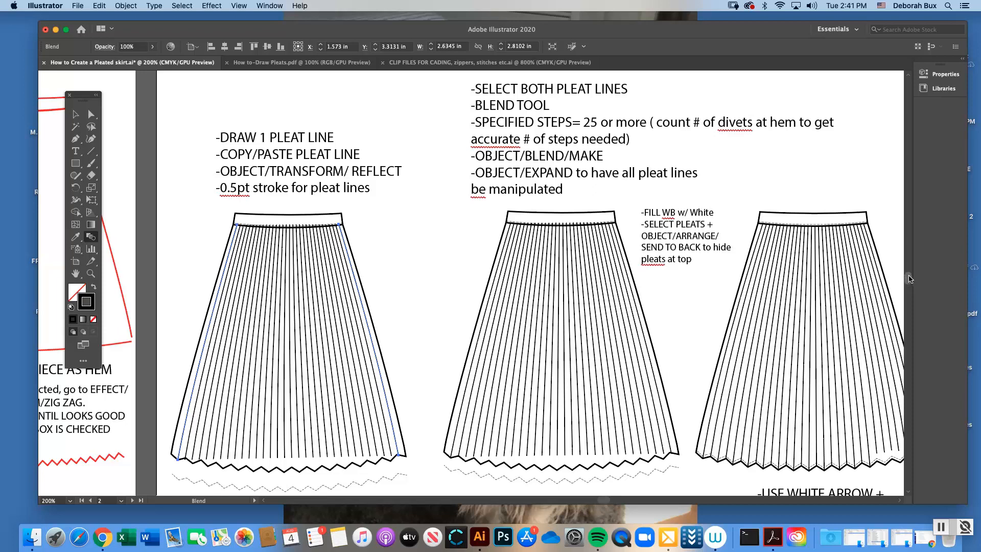
Undo the pleat blend on the first black skirt, leaving only its two outer pleat lines
{"action": "scroll", "coordinate": [910, 279], "scroll_direction": "down", "scroll_amount": 2}
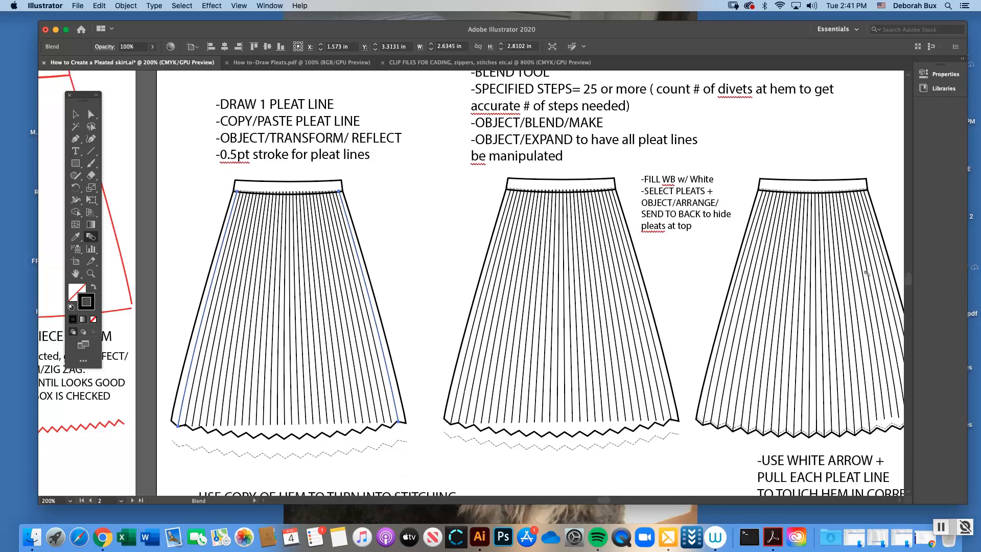
{"action": "left_click", "coordinate": [75, 114]}
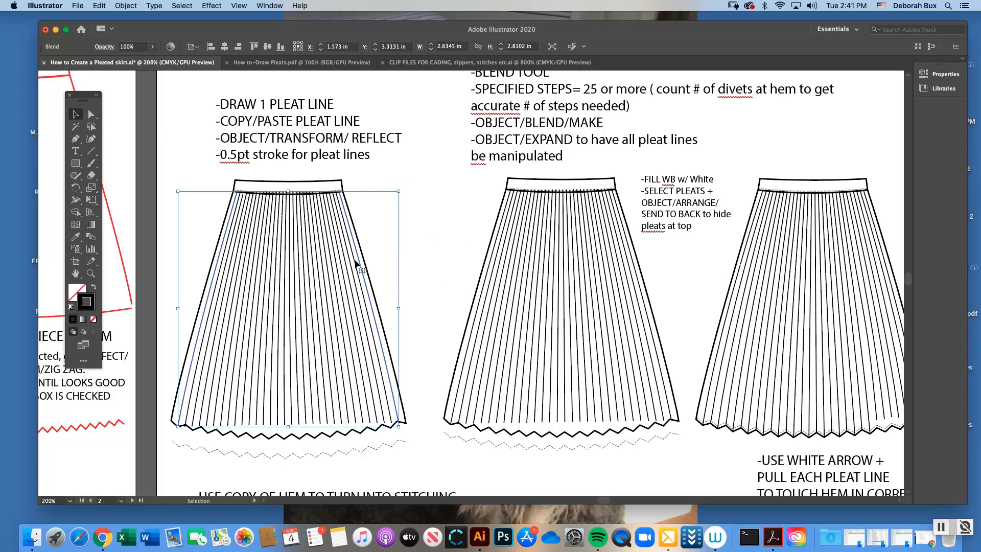
{"action": "key", "text": "Delete"}
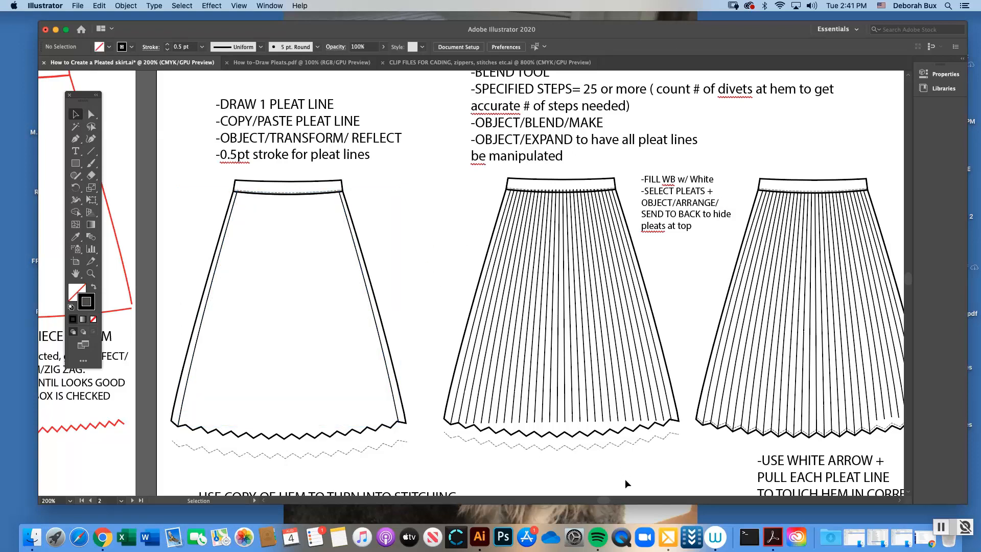
Inspect the pleat group of the second black skirt by selecting it, and deselect it
{"action": "left_click_drag", "start_coordinate": [602, 497], "coordinate": [611, 499]}
{"action": "left_click", "coordinate": [301, 248]}
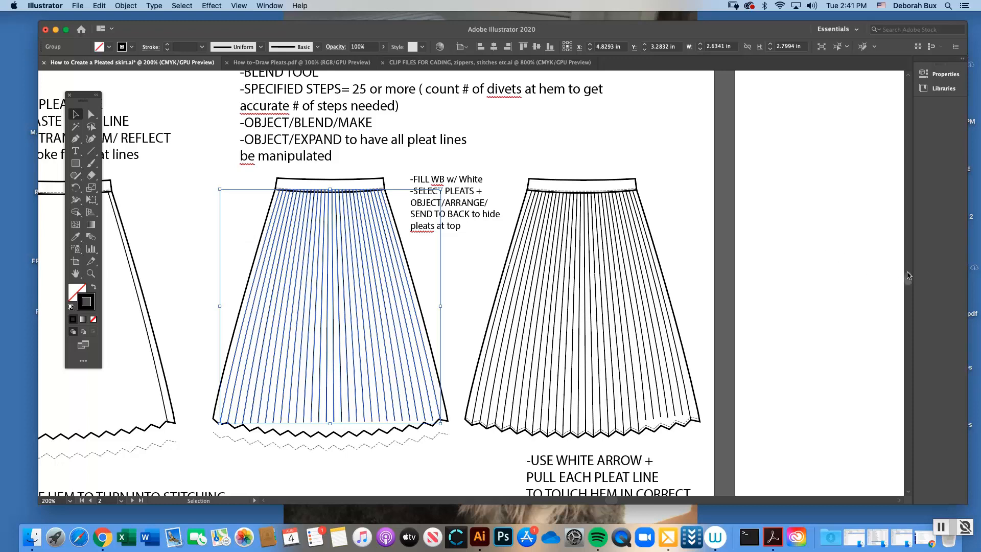
{"action": "left_click_drag", "start_coordinate": [912, 280], "coordinate": [912, 281]}
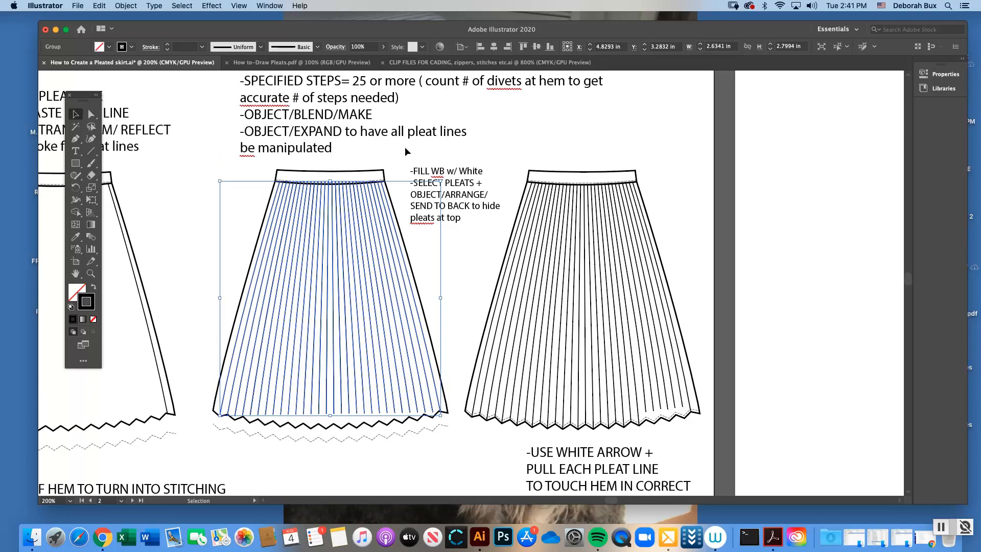
{"action": "left_click", "coordinate": [375, 148]}
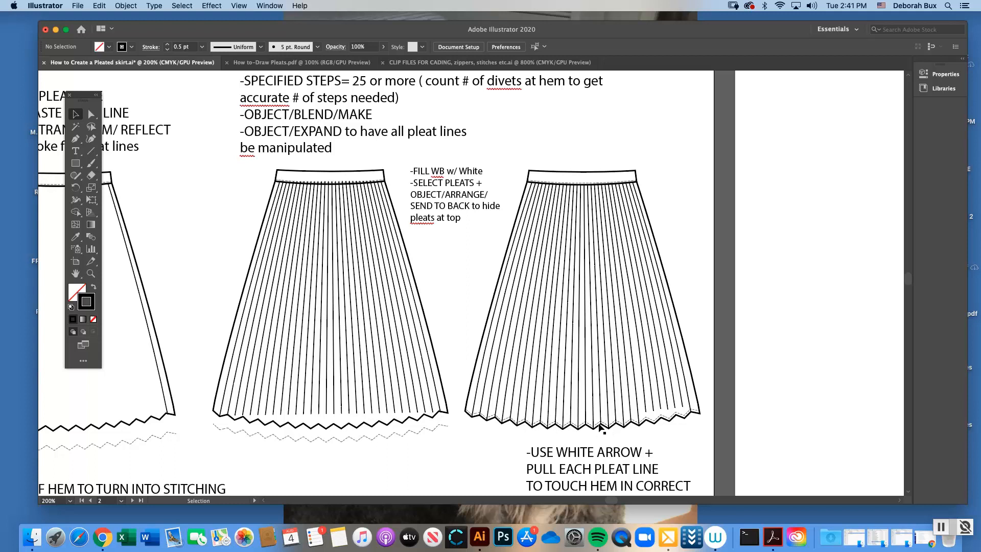
Expand the fill and stroke of the second black skirt's pleat group, and reselect the expanded group
{"action": "left_click", "coordinate": [341, 292]}
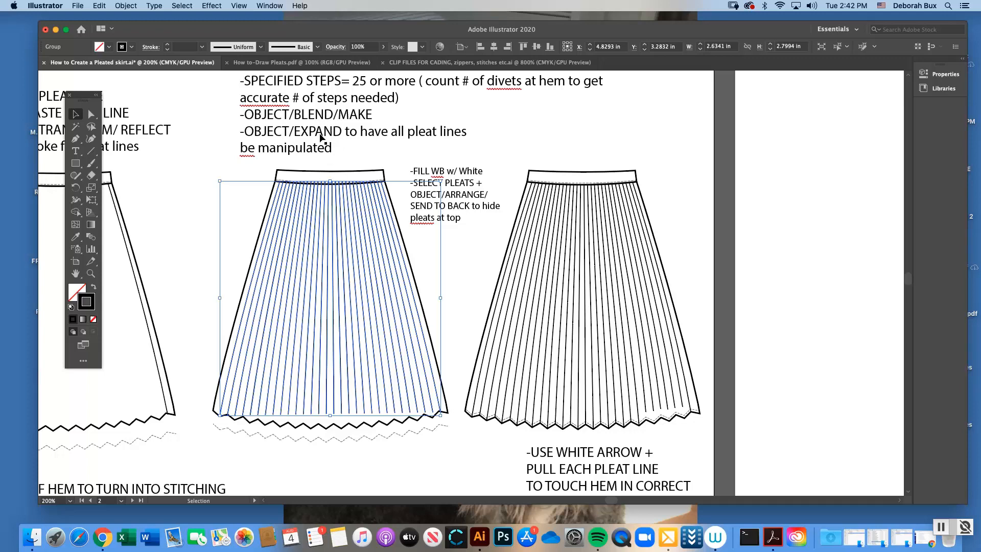
{"action": "left_click", "coordinate": [131, 6]}
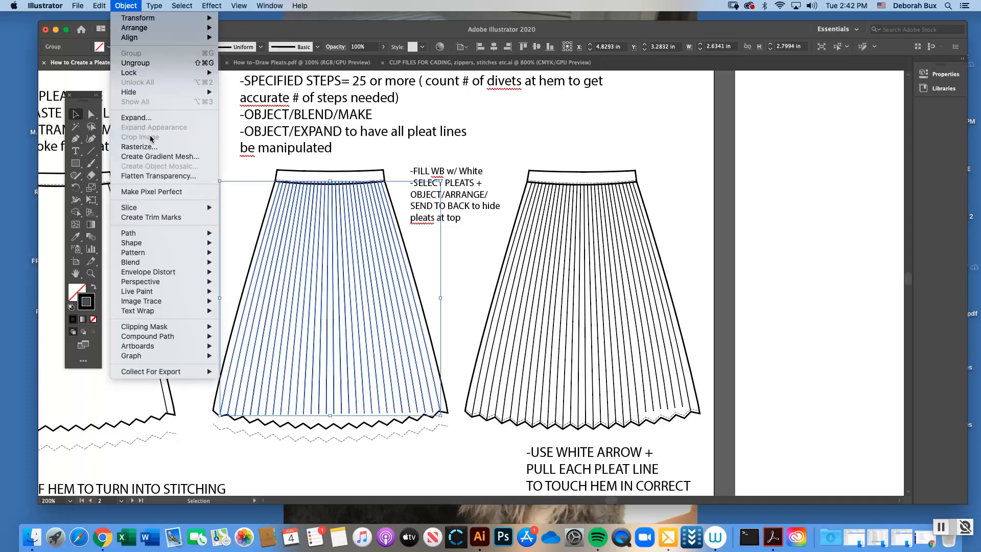
{"action": "left_click", "coordinate": [150, 119]}
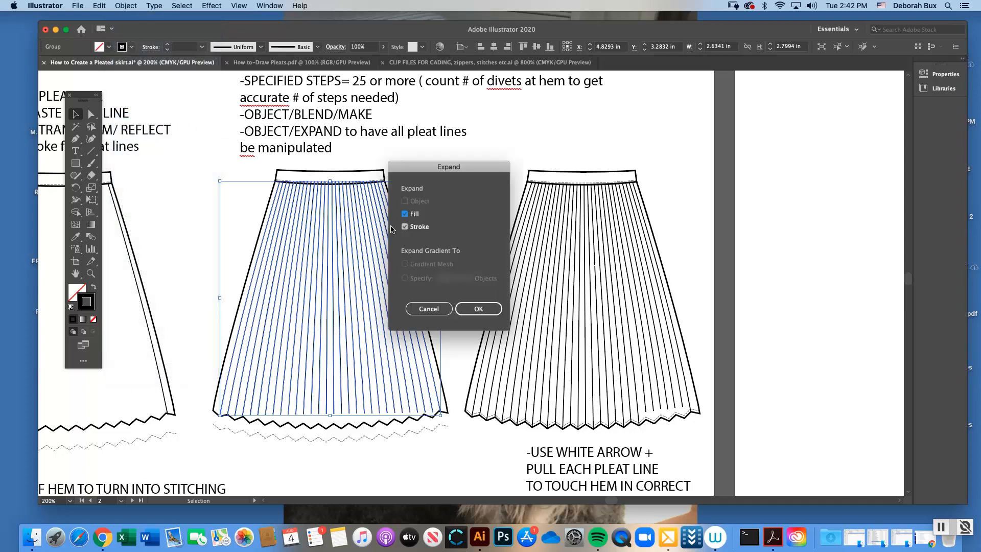
{"action": "left_click_drag", "start_coordinate": [432, 170], "coordinate": [469, 138]}
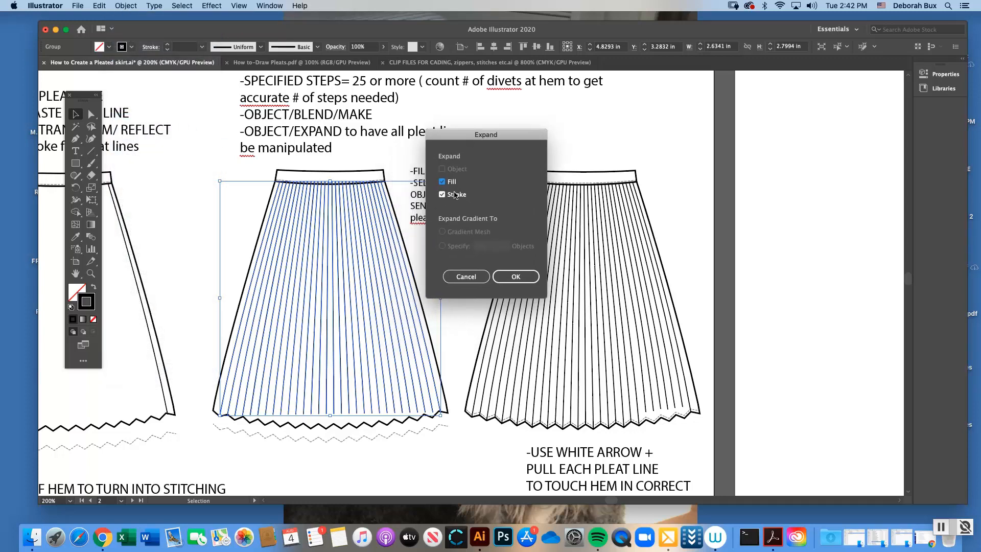
{"action": "left_click", "coordinate": [516, 277]}
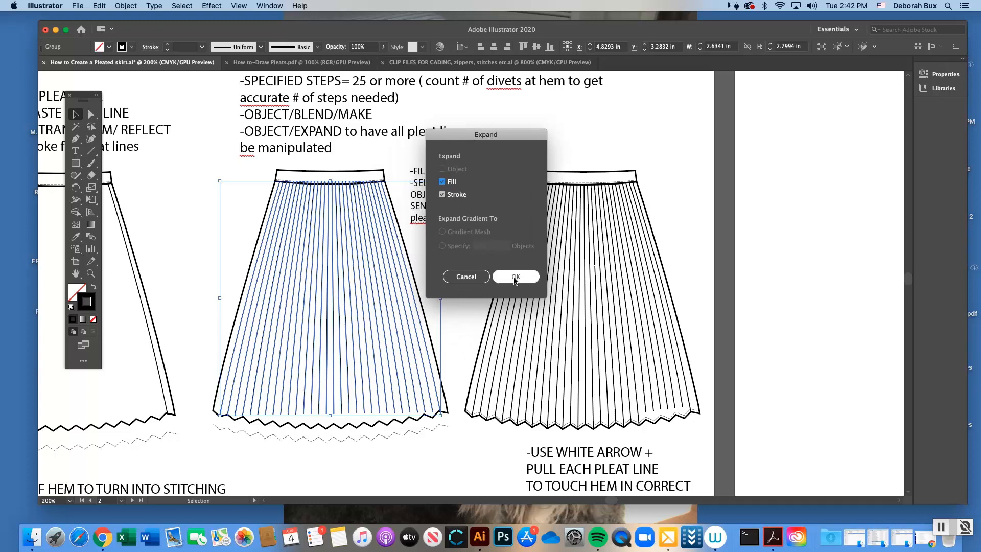
{"action": "left_click", "coordinate": [241, 225]}
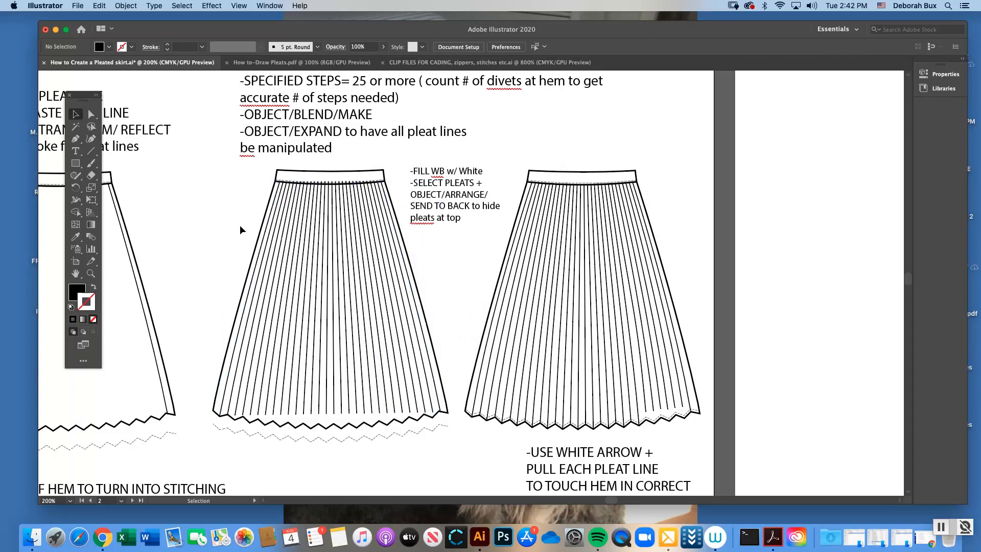
{"action": "left_click", "coordinate": [332, 216]}
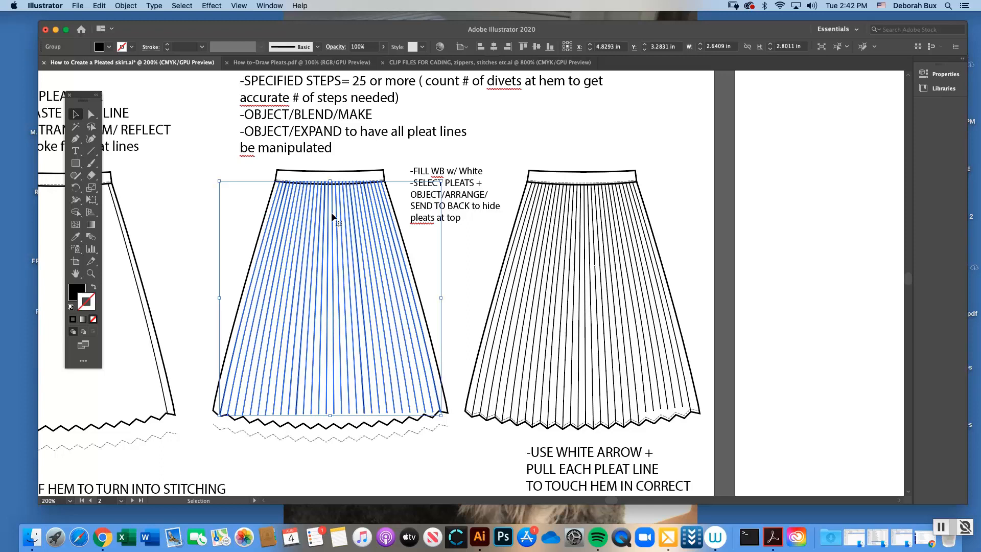
Select a single pleat line in the second skirt's expanded group to examine its anchor points near the hem
{"action": "left_click", "coordinate": [91, 274]}
{"action": "left_click", "coordinate": [429, 286]}
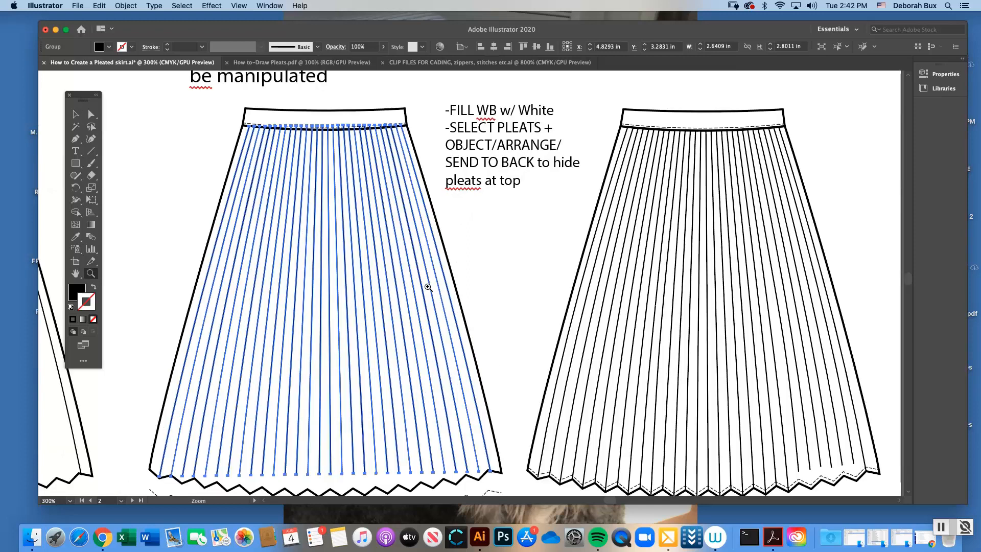
{"action": "left_click", "coordinate": [91, 114]}
{"action": "left_click", "coordinate": [231, 134]}
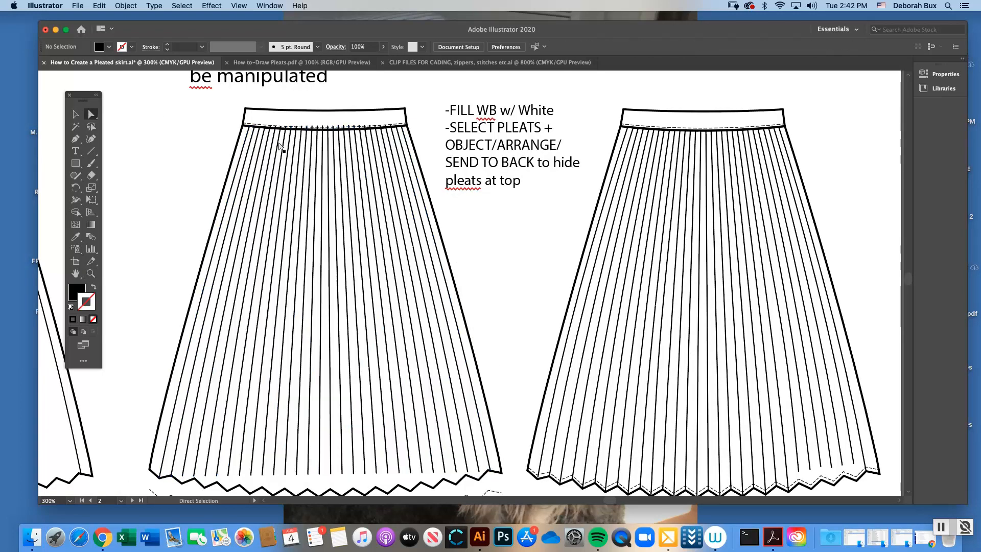
{"action": "left_click", "coordinate": [268, 139]}
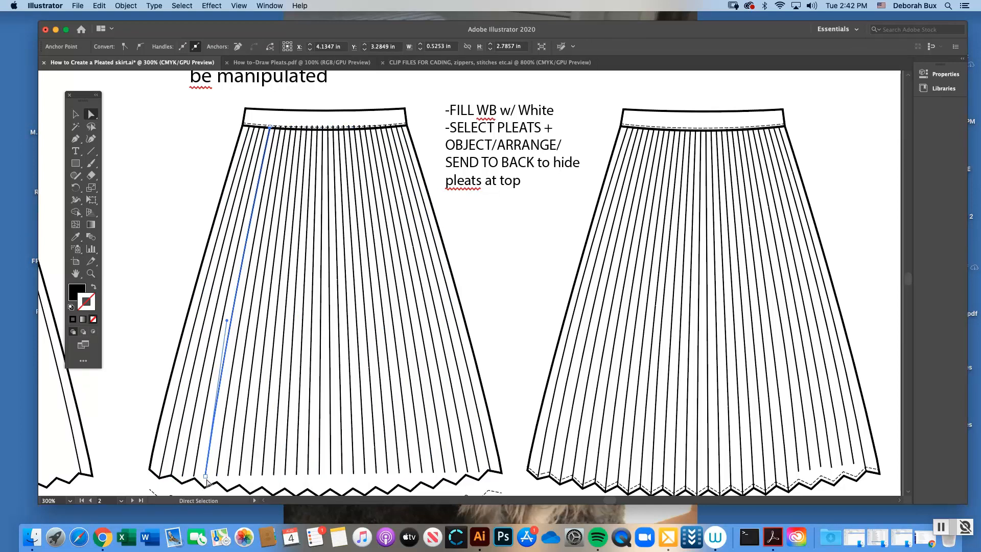
{"action": "key", "text": "v"}
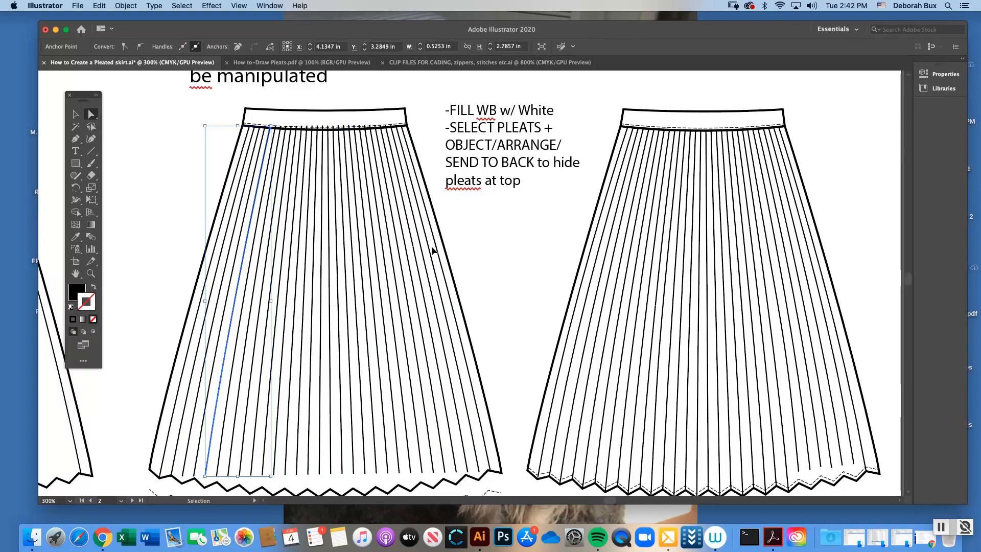
Undo the fill and stroke expansion of the second skirt's pleats, and check the restored group by selecting and deselecting it
{"action": "key", "text": "super+z"}
{"action": "key", "text": "super+z"}
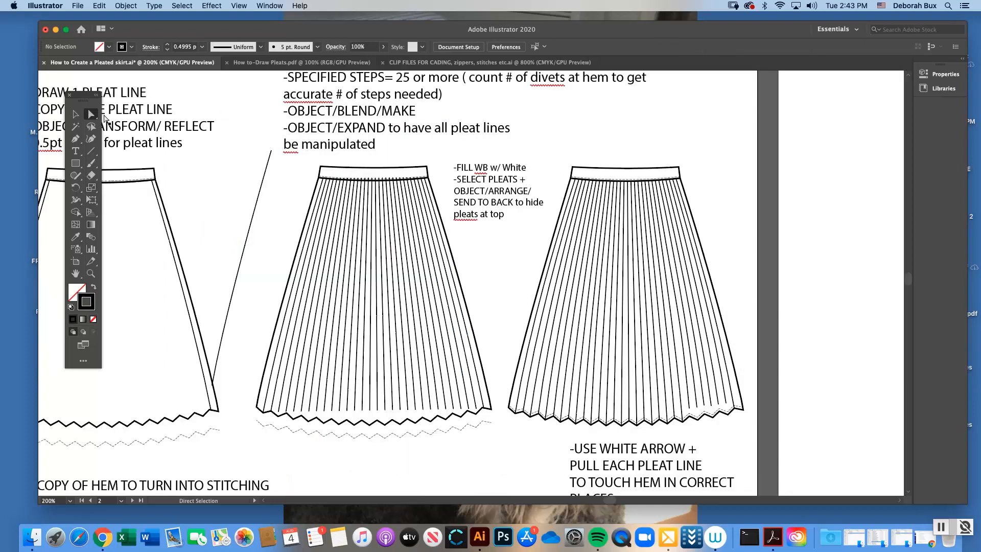
{"action": "left_click", "coordinate": [76, 114]}
{"action": "left_click", "coordinate": [378, 251]}
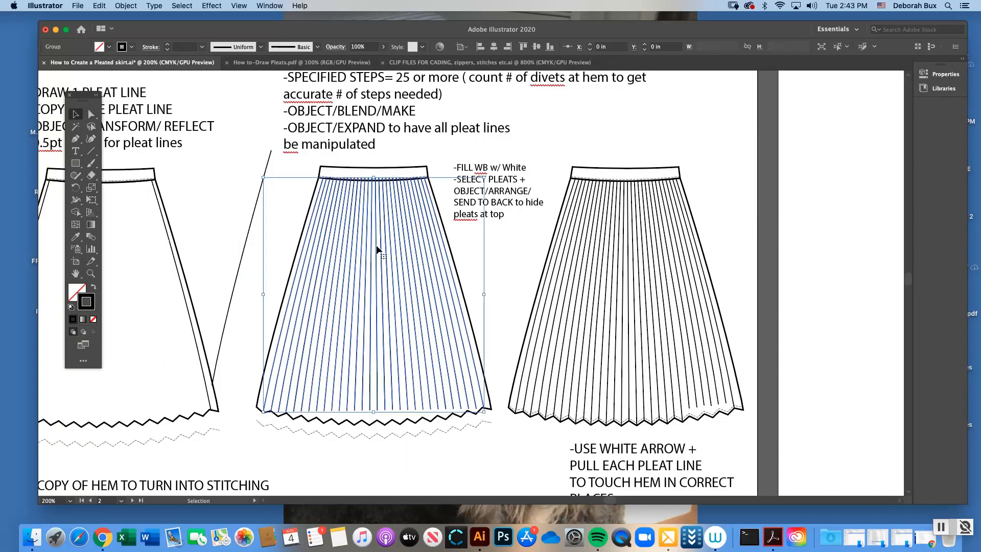
{"action": "left_click", "coordinate": [472, 249]}
Pull the lower ends of the pleat lines on the second skirt's left side down to meet the zigzag hem
{"action": "key", "text": "z"}
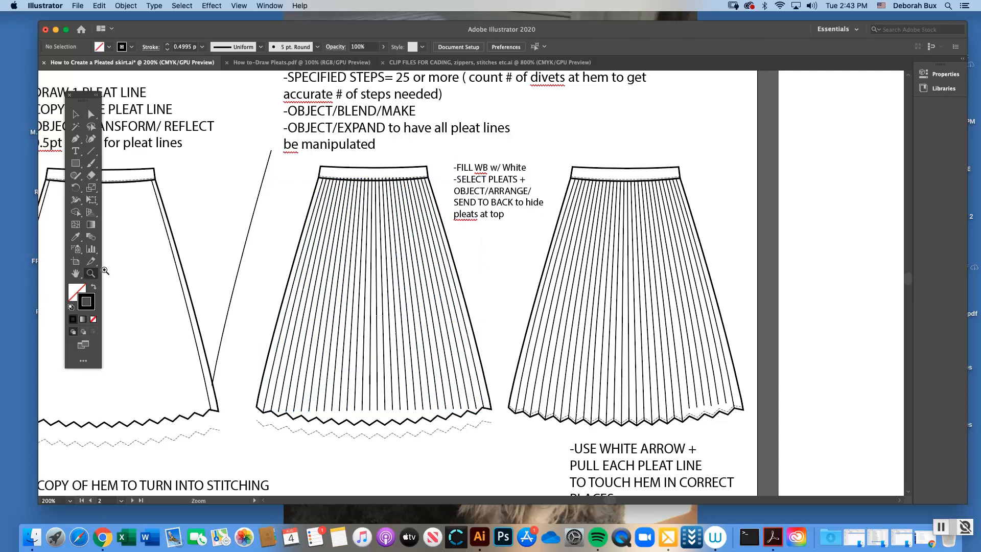
{"action": "left_click", "coordinate": [522, 317]}
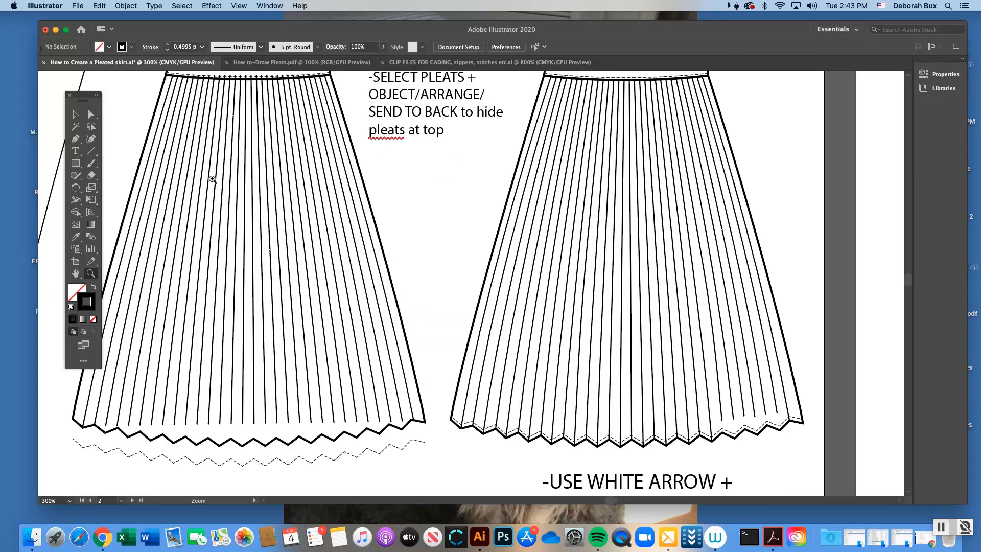
{"action": "left_click", "coordinate": [91, 114]}
{"action": "left_click_drag", "start_coordinate": [611, 501], "coordinate": [613, 501]}
{"action": "scroll", "coordinate": [562, 491], "scroll_direction": "left", "scroll_amount": 5}
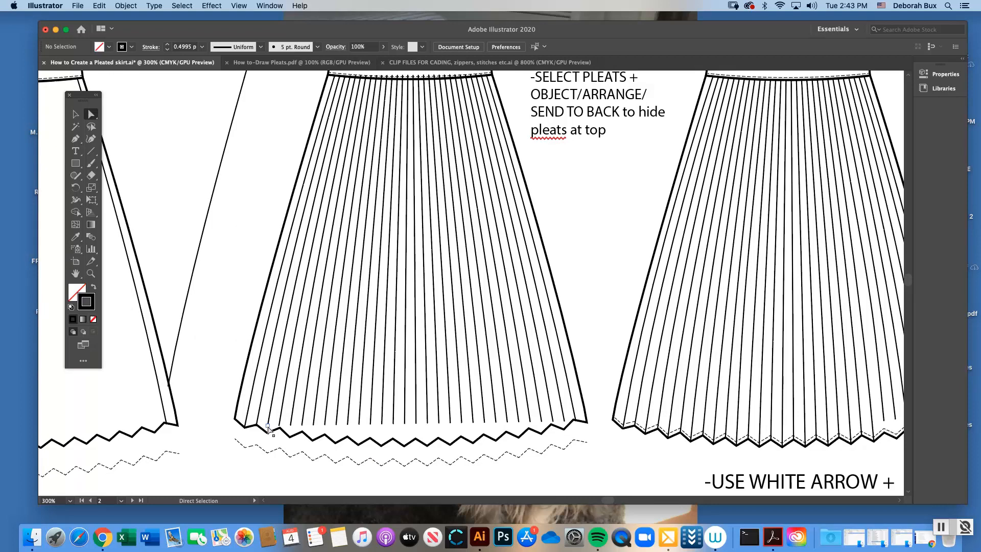
{"action": "left_click_drag", "start_coordinate": [268, 429], "coordinate": [325, 435]}
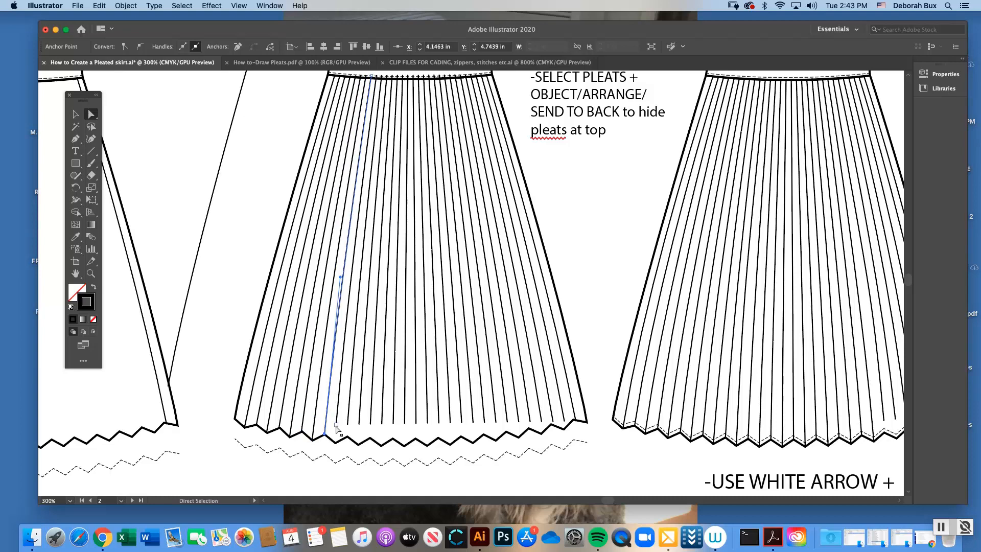
{"action": "left_click_drag", "start_coordinate": [337, 429], "coordinate": [337, 444]}
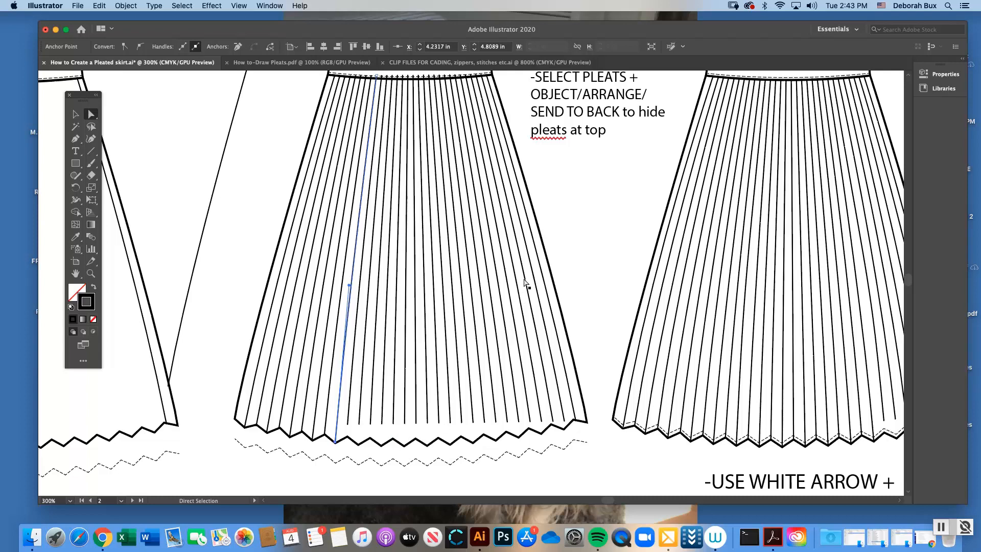
Extend three unfinished pleat lines on the third skirt's right side down to touch the zigzag hem
{"action": "scroll", "coordinate": [609, 499], "scroll_direction": "right", "scroll_amount": 5}
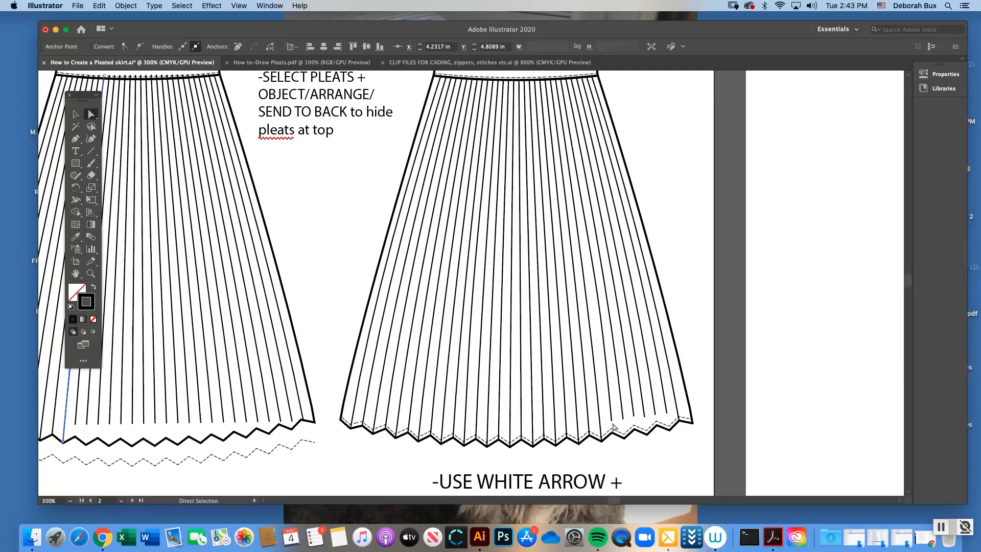
{"action": "left_click", "coordinate": [612, 424]}
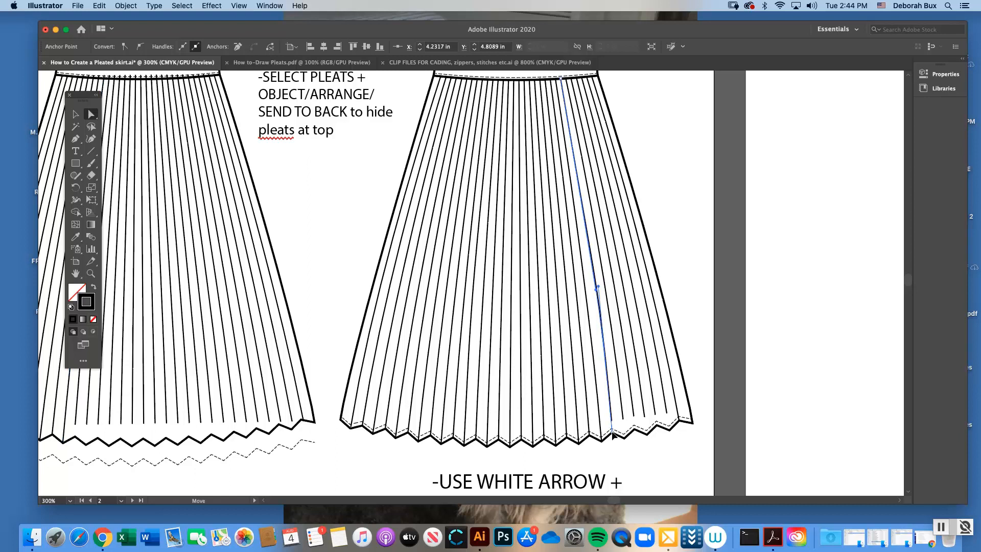
{"action": "left_click_drag", "start_coordinate": [624, 420], "coordinate": [644, 415]}
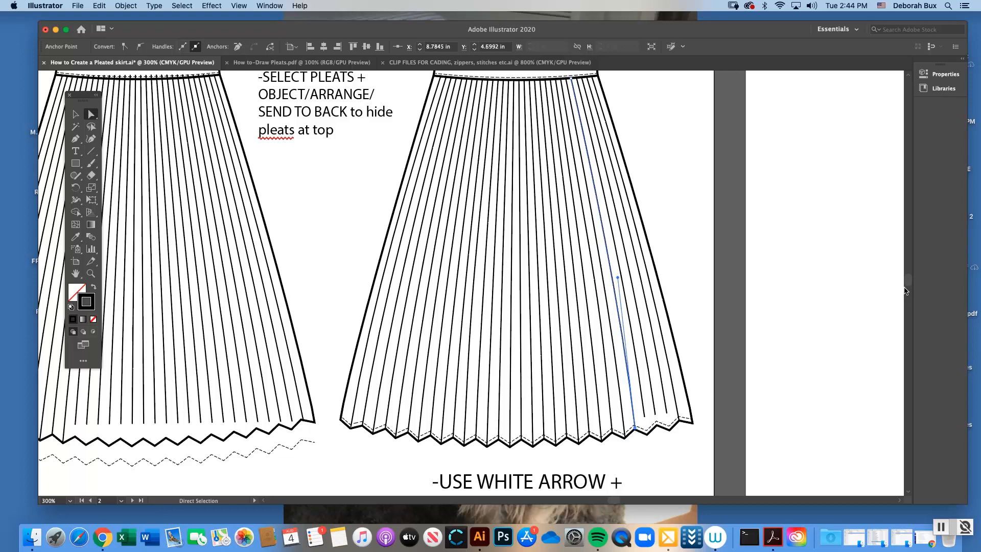
Send the second skirt's pleat group to the back, behind the waistband, and deselect it
{"action": "scroll", "coordinate": [910, 282], "scroll_direction": "up", "scroll_amount": 5}
{"action": "scroll", "coordinate": [636, 498], "scroll_direction": "down", "scroll_amount": 1}
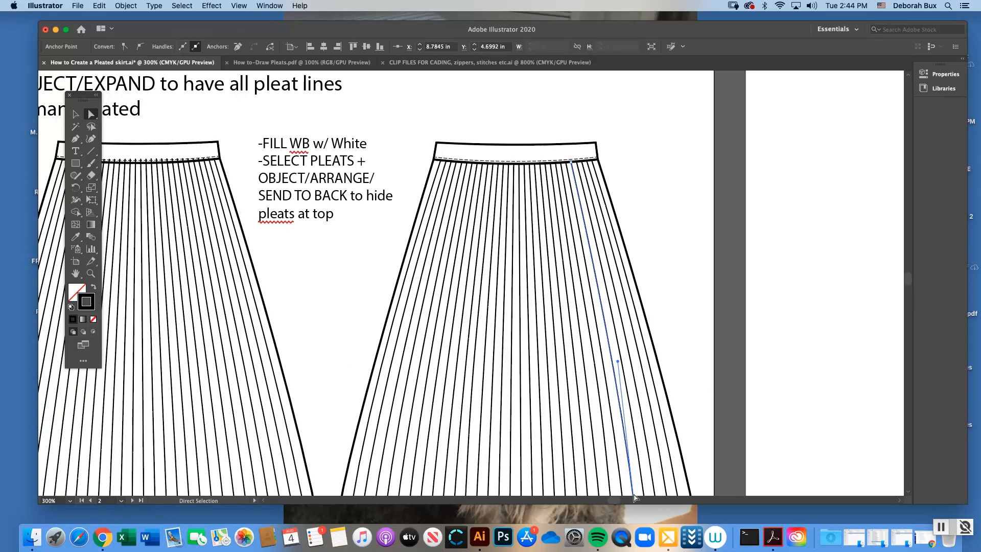
{"action": "scroll", "coordinate": [613, 502], "scroll_direction": "left", "scroll_amount": 5}
{"action": "left_click_drag", "start_coordinate": [613, 502], "coordinate": [613, 503]}
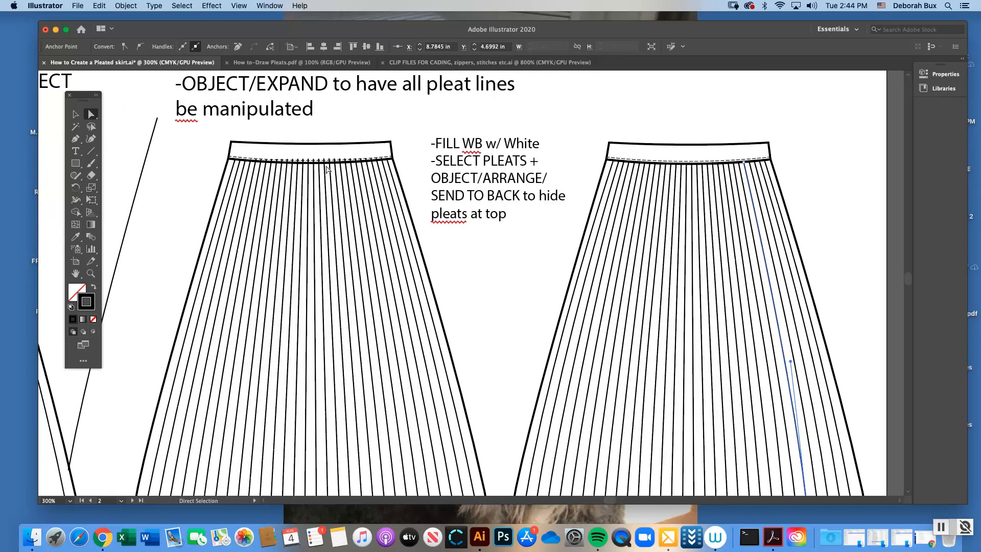
{"action": "left_click", "coordinate": [74, 115]}
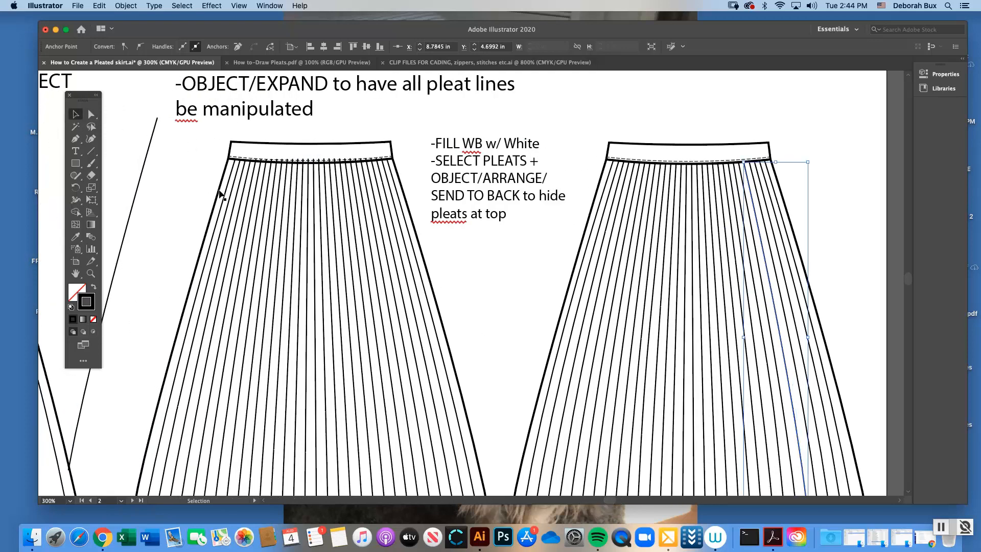
{"action": "left_click", "coordinate": [235, 183]}
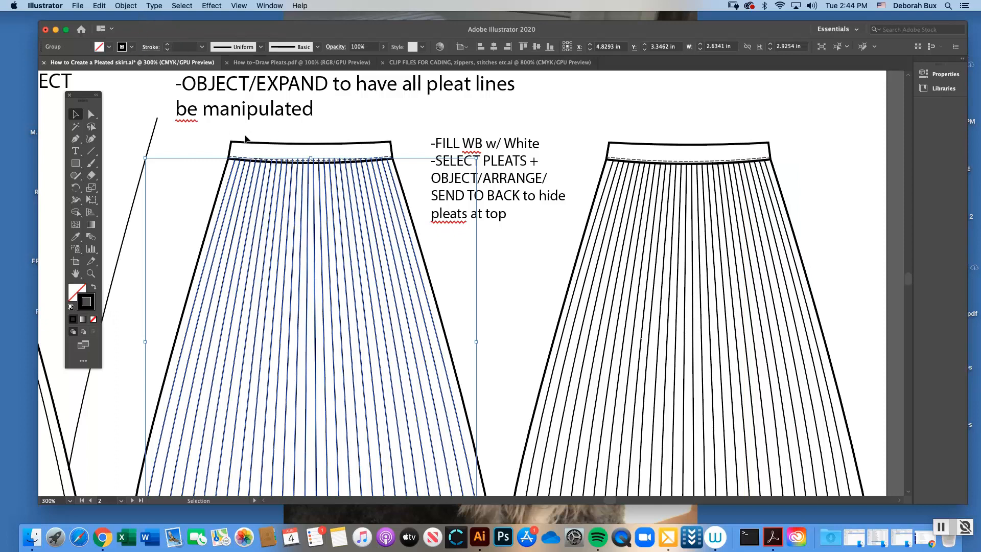
{"action": "left_click", "coordinate": [283, 129]}
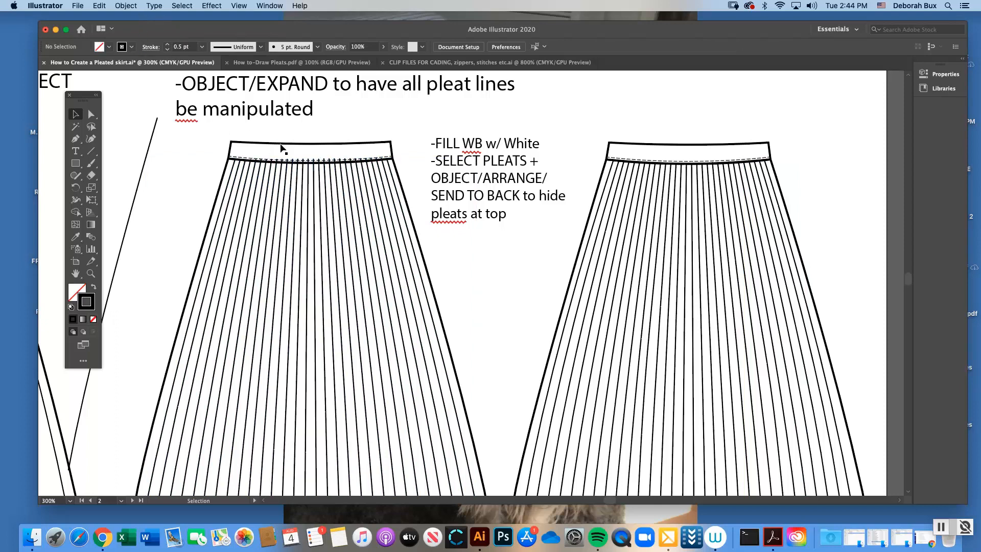
{"action": "left_click", "coordinate": [234, 169]}
{"action": "left_click", "coordinate": [125, 6]}
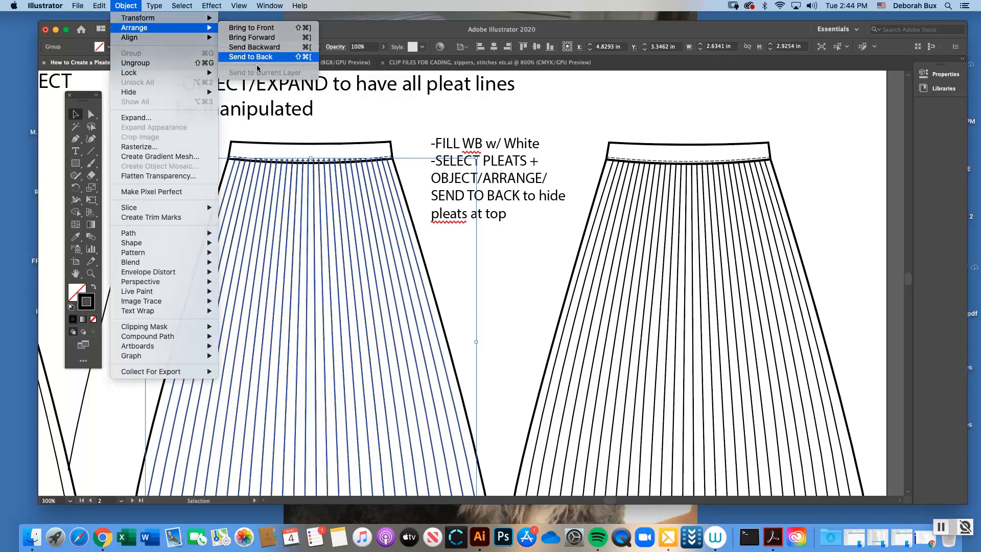
{"action": "left_click", "coordinate": [244, 57]}
{"action": "left_click", "coordinate": [332, 141]}
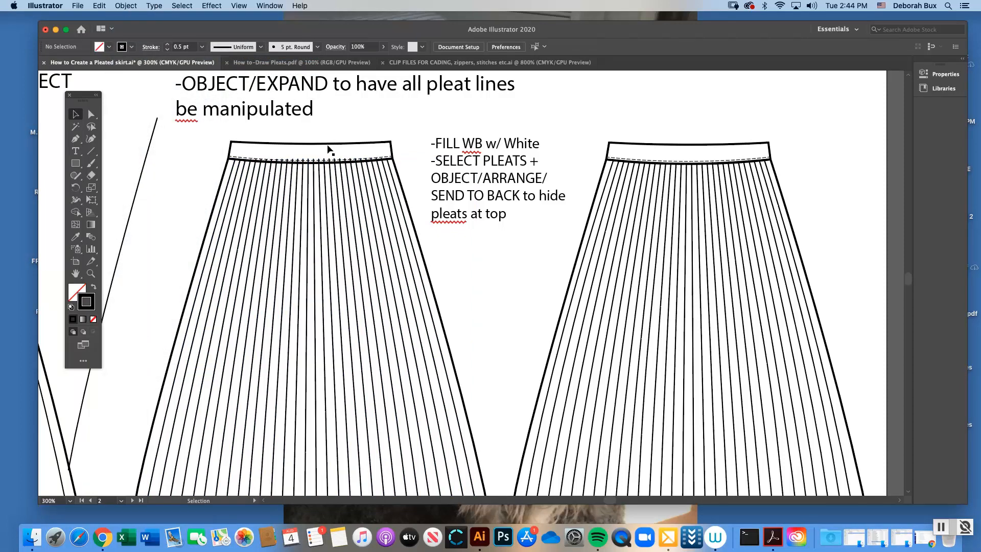
Fill the second skirt's waistband with white so that it covers the tops of the pleat lines
{"action": "left_click", "coordinate": [91, 114]}
{"action": "left_click", "coordinate": [272, 144]}
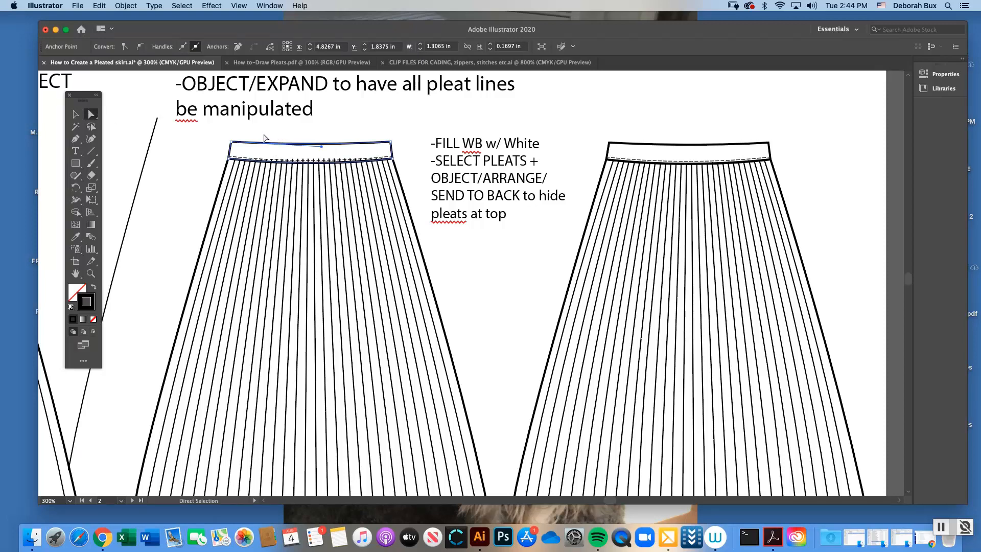
{"action": "left_click", "coordinate": [76, 290]}
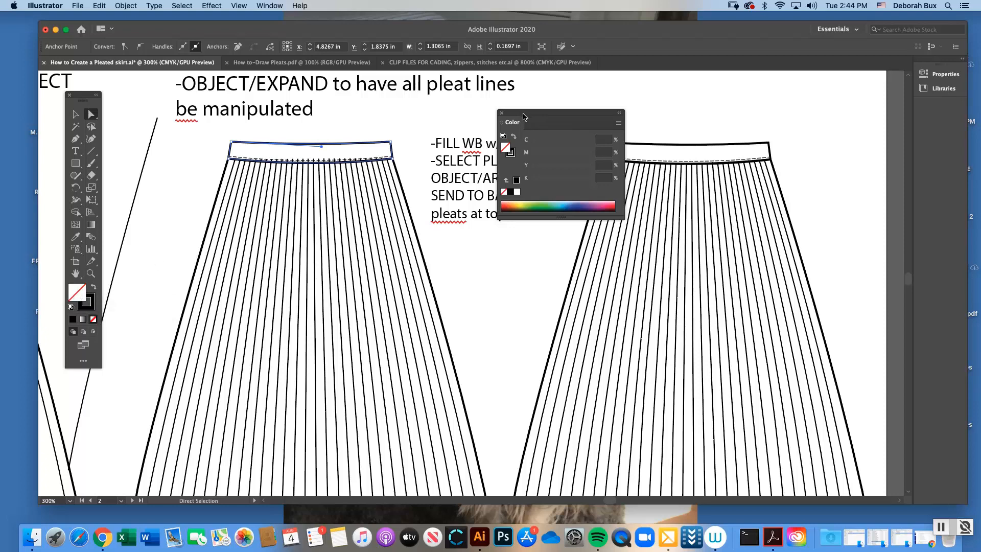
{"action": "left_click_drag", "start_coordinate": [524, 116], "coordinate": [458, 113]}
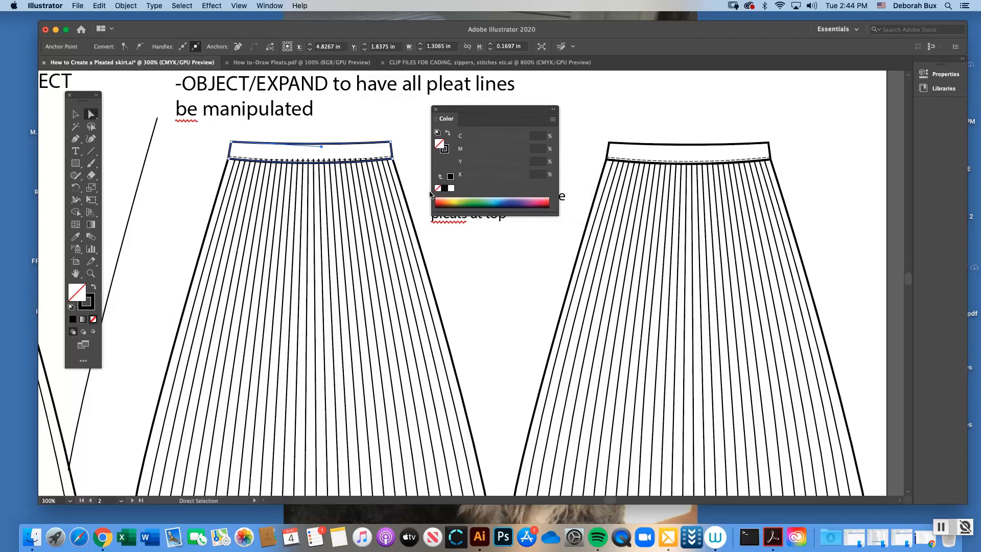
{"action": "left_click", "coordinate": [271, 6]}
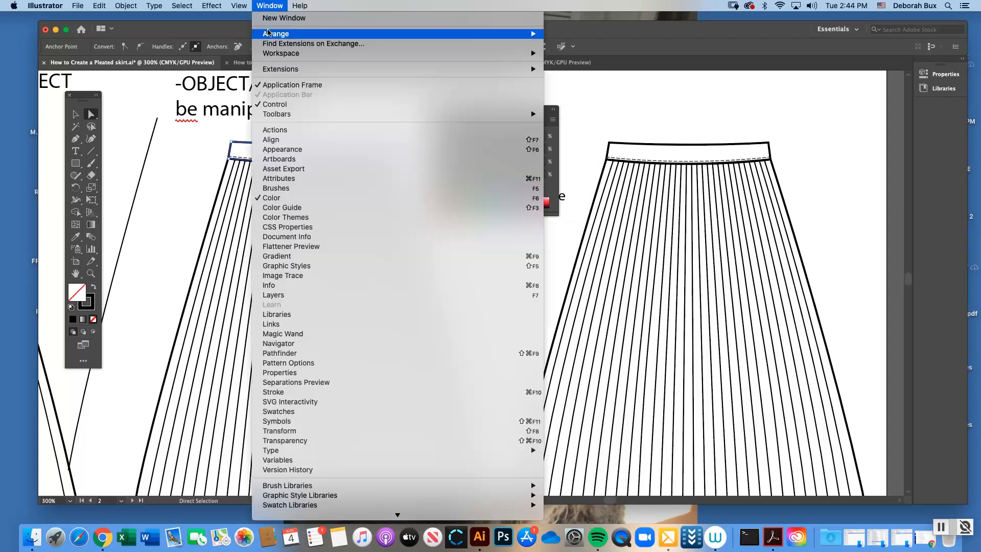
{"action": "left_click", "coordinate": [278, 9]}
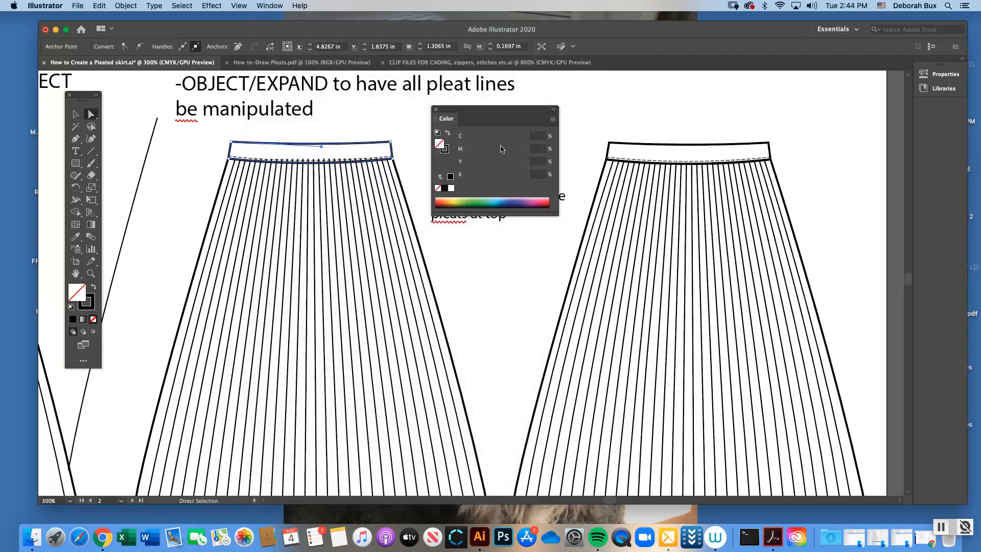
{"action": "left_click", "coordinate": [452, 188]}
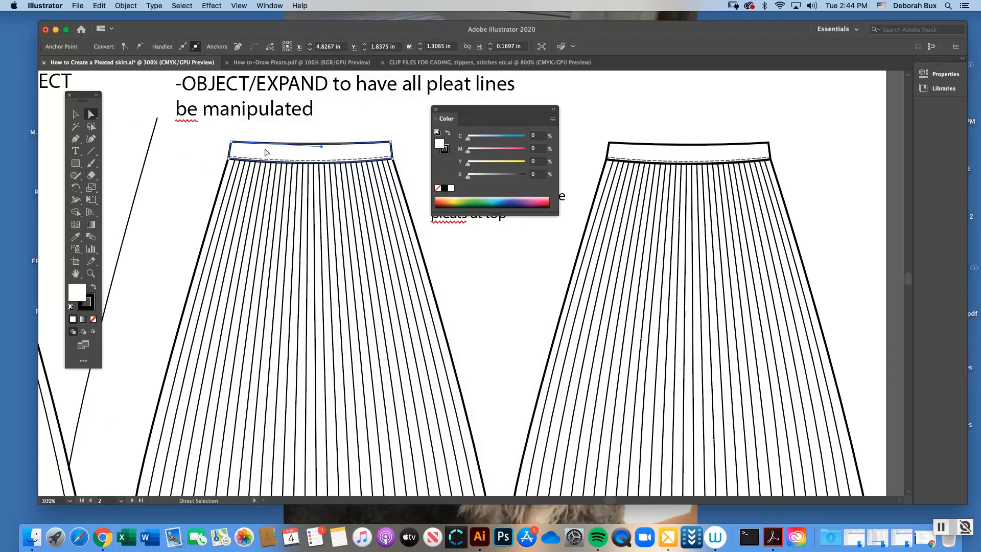
Undo and redo the waistband's white fill to compare the pleat tops with and without it, and deselect the waistband
{"action": "left_click", "coordinate": [294, 168], "text": "super"}
{"action": "left_click", "coordinate": [295, 168]}
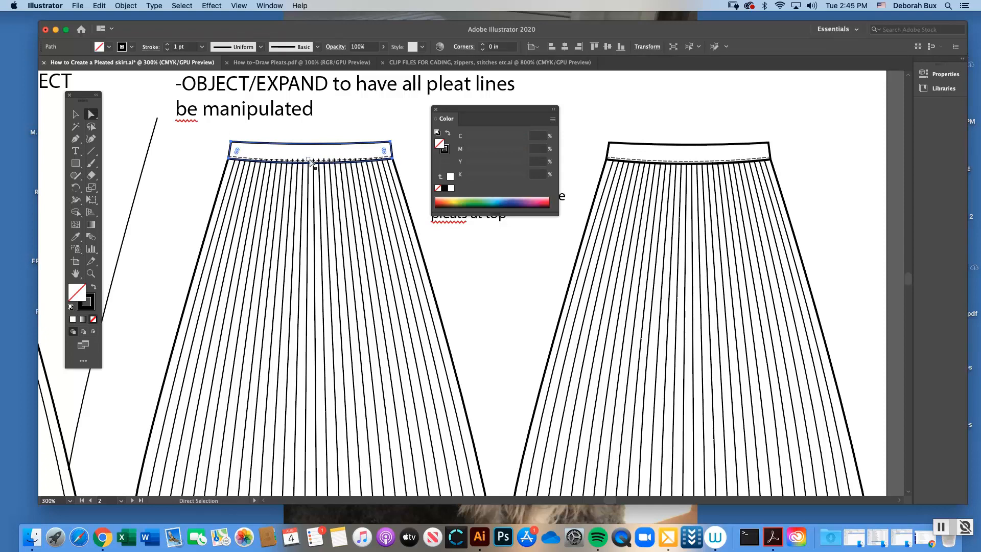
{"action": "left_click", "coordinate": [99, 6]}
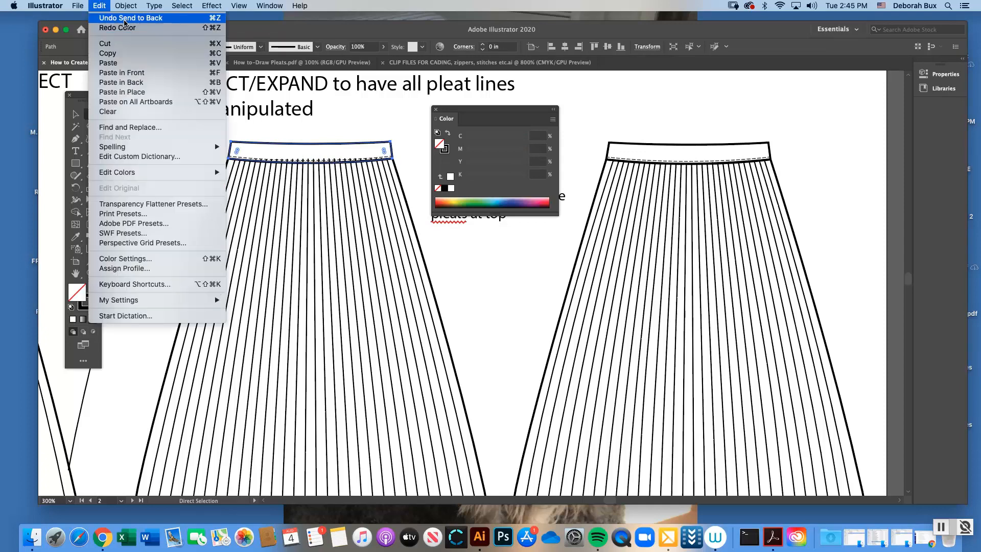
{"action": "left_click", "coordinate": [117, 28]}
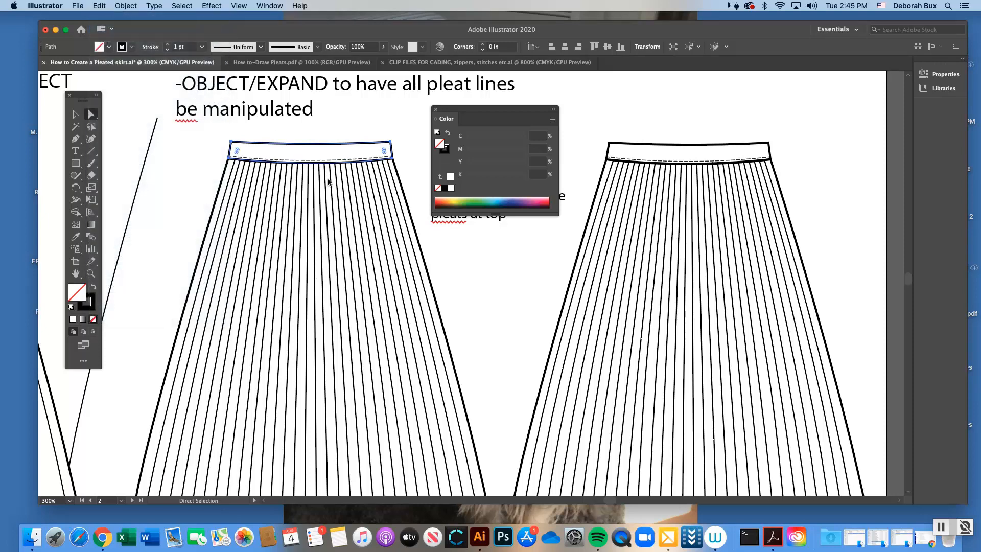
{"action": "left_click", "coordinate": [352, 133]}
{"action": "left_click", "coordinate": [341, 161]}
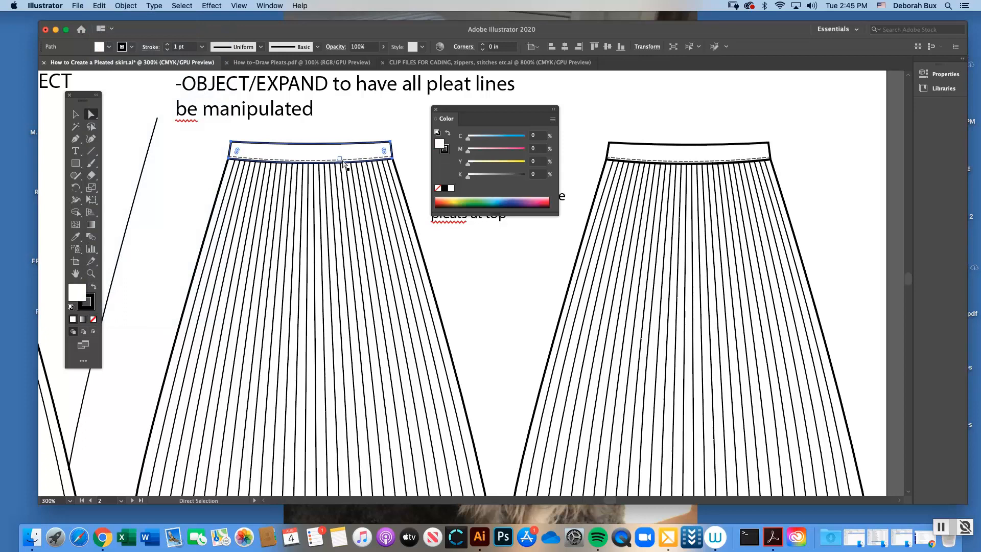
{"action": "left_click", "coordinate": [327, 134]}
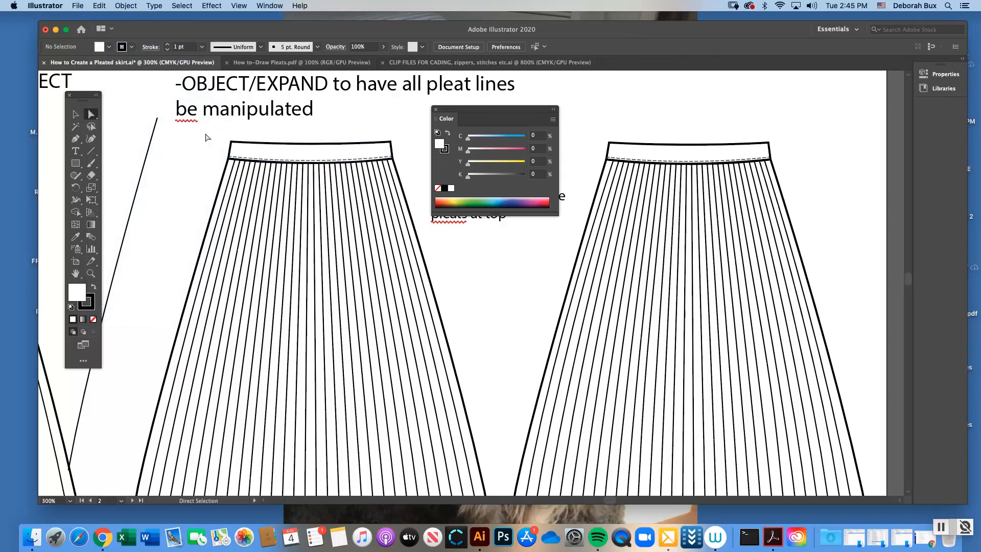
Send the dashed stitching line on the second skirt's waistband to the back, and select the white waistband
{"action": "left_click", "coordinate": [76, 114]}
{"action": "left_click", "coordinate": [268, 162]}
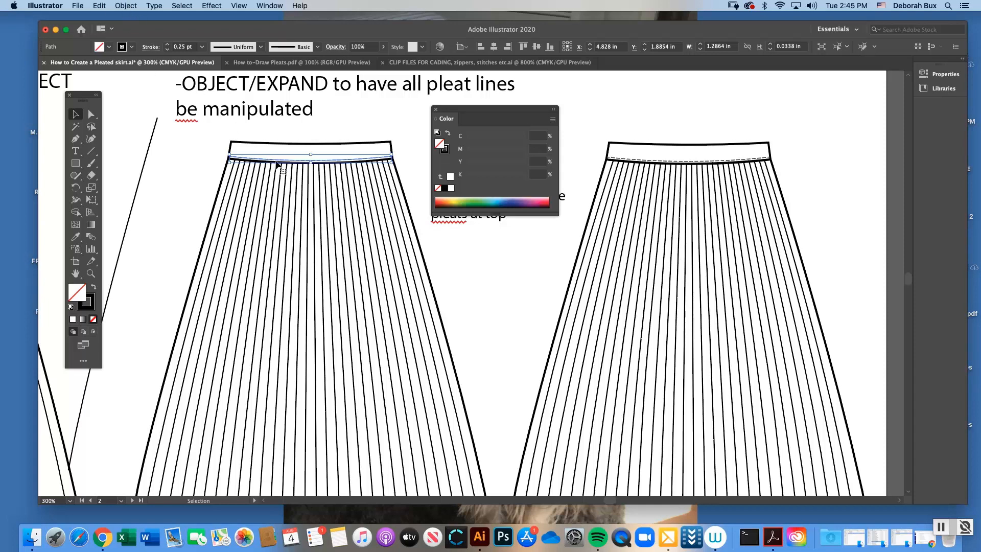
{"action": "left_click", "coordinate": [126, 6]}
{"action": "mouse_move", "coordinate": [170, 31]}
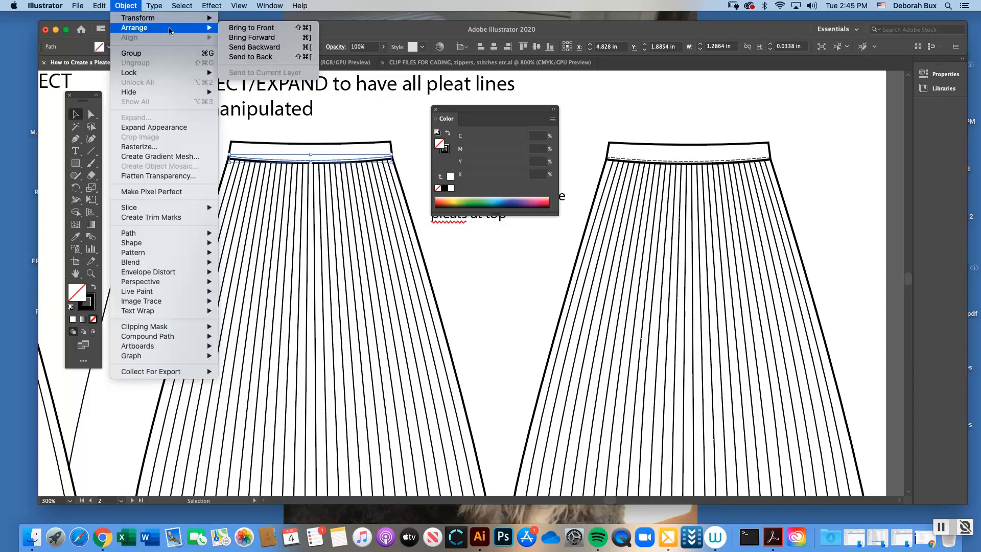
{"action": "left_click", "coordinate": [256, 57]}
{"action": "left_click", "coordinate": [342, 130]}
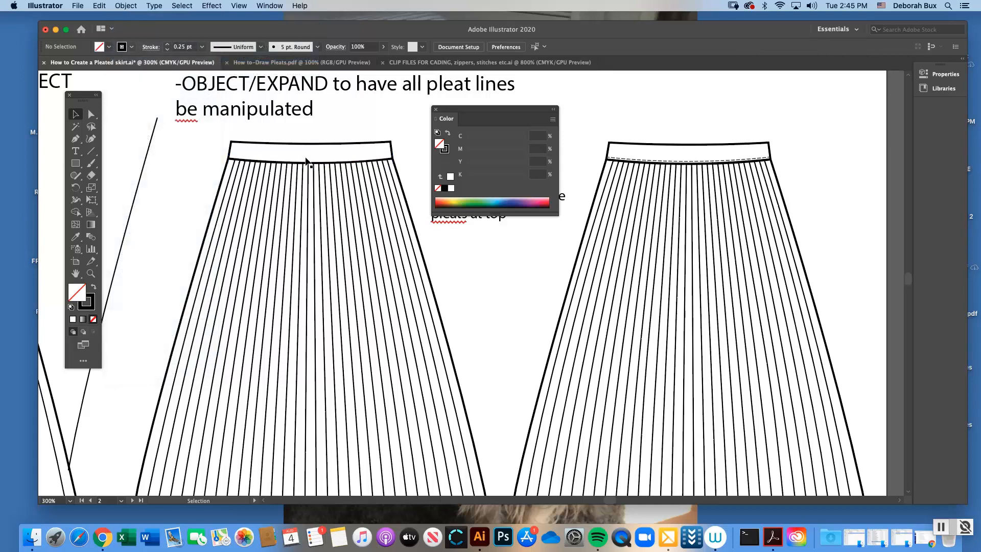
{"action": "left_click", "coordinate": [291, 147]}
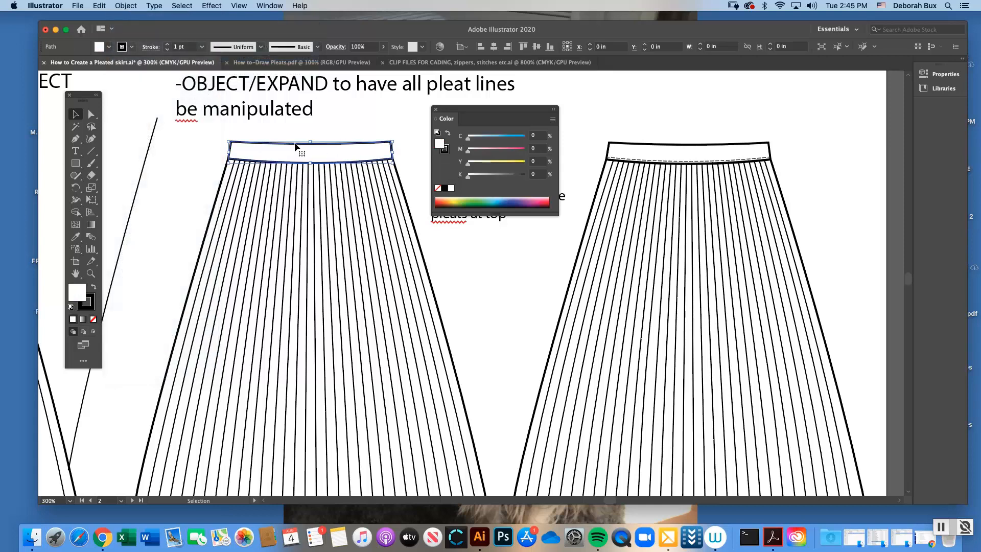
Send the second skirt's white waistband to the back, behind the dashed stitching line, and deselect it
{"action": "left_click", "coordinate": [136, 5]}
{"action": "mouse_move", "coordinate": [181, 28]}
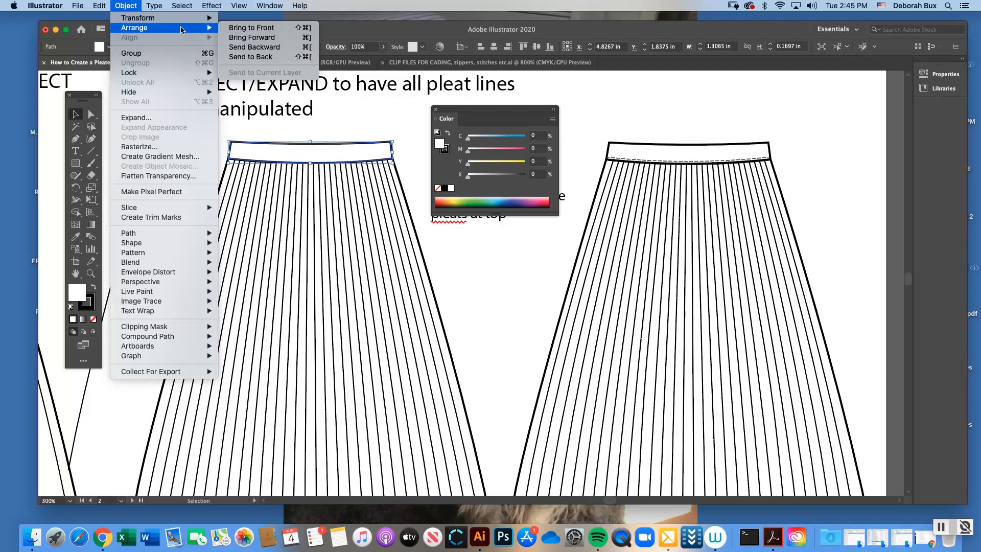
{"action": "left_click", "coordinate": [240, 57]}
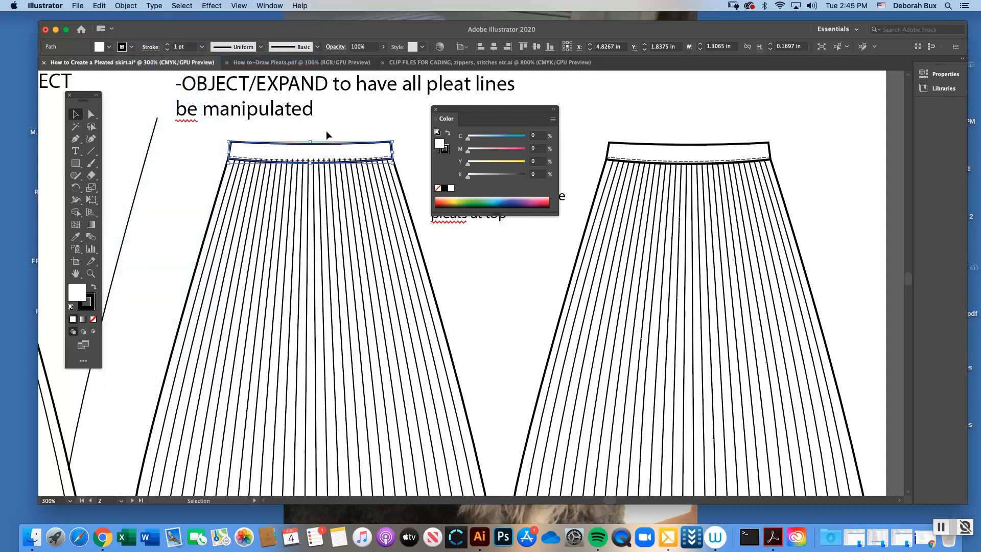
{"action": "left_click", "coordinate": [326, 132]}
Send the second skirt's pleat group to the back behind the waistband, deselect it, and close the Color settings
{"action": "left_click", "coordinate": [316, 171]}
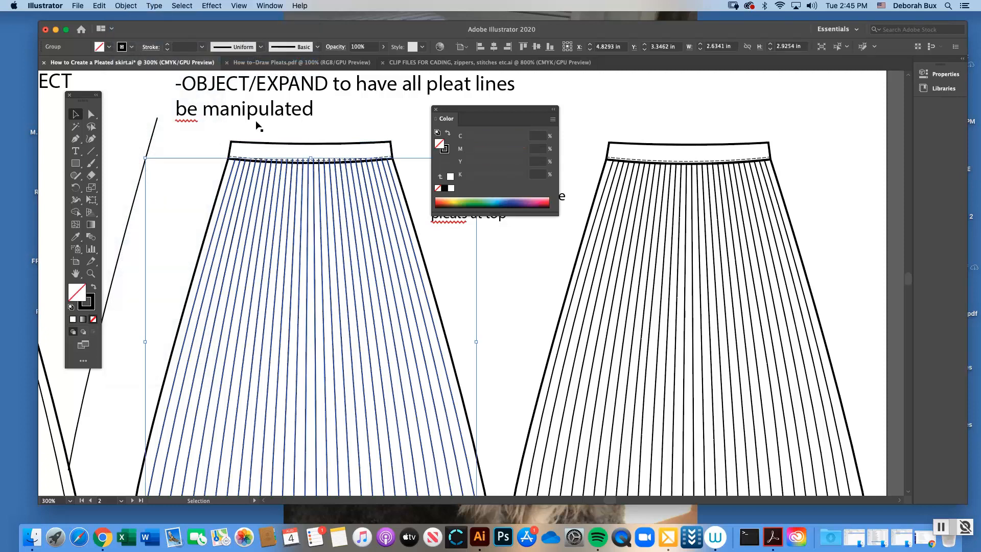
{"action": "left_click", "coordinate": [127, 6]}
{"action": "mouse_move", "coordinate": [135, 28]}
{"action": "left_click", "coordinate": [278, 60]}
{"action": "left_click", "coordinate": [354, 129]}
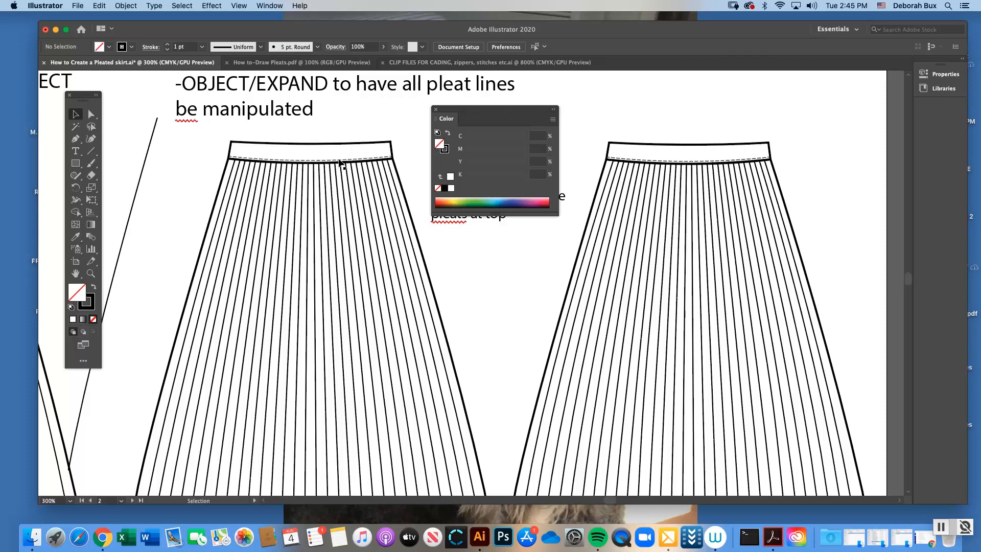
{"action": "left_click", "coordinate": [436, 110]}
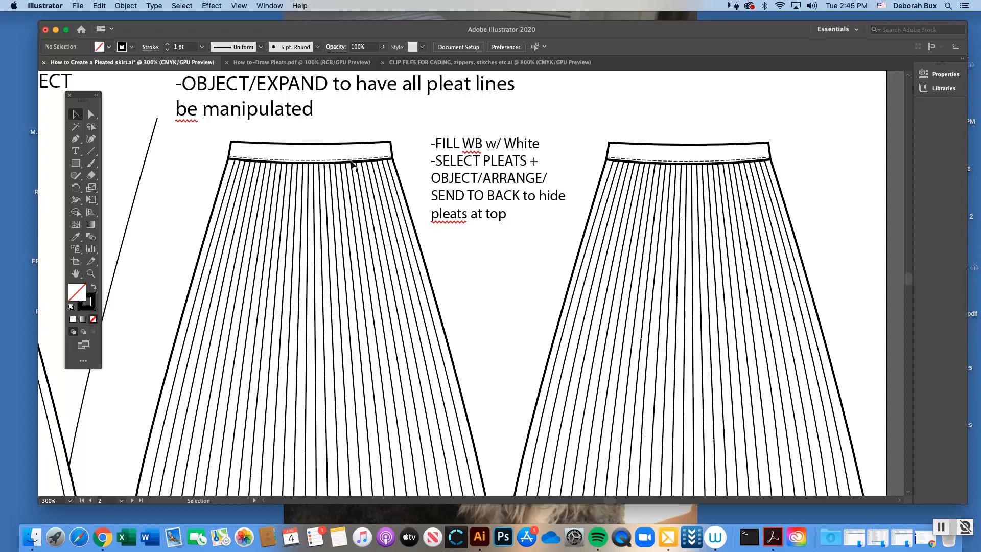
Try sending the second skirt's waistband to the back once more, and deselect it
{"action": "left_click", "coordinate": [336, 148]}
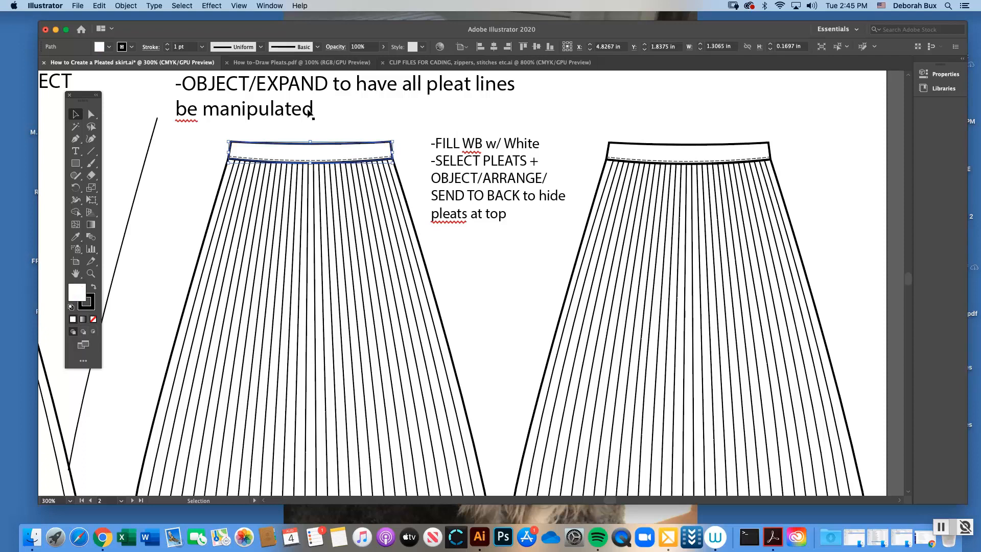
{"action": "left_click", "coordinate": [126, 6]}
{"action": "mouse_move", "coordinate": [137, 28]}
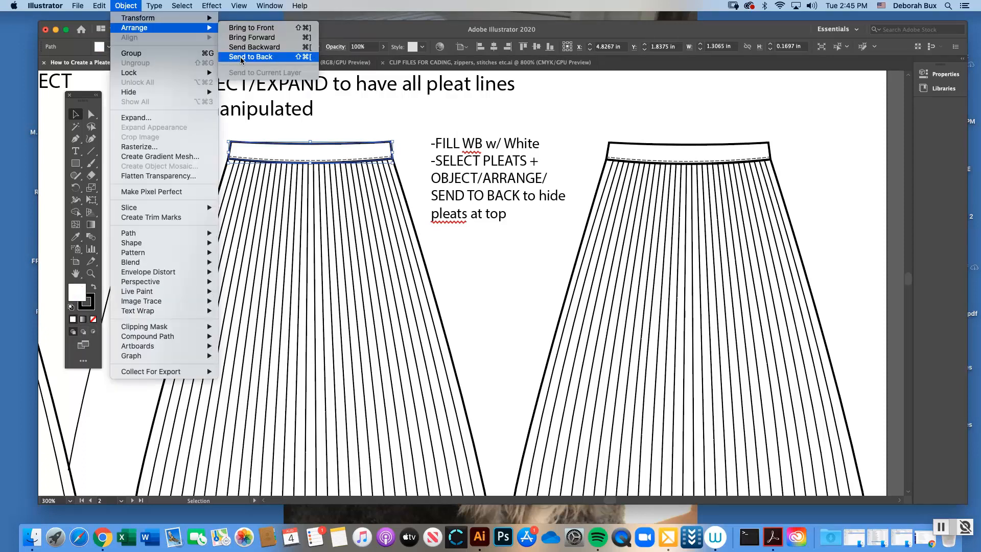
{"action": "left_click", "coordinate": [242, 57]}
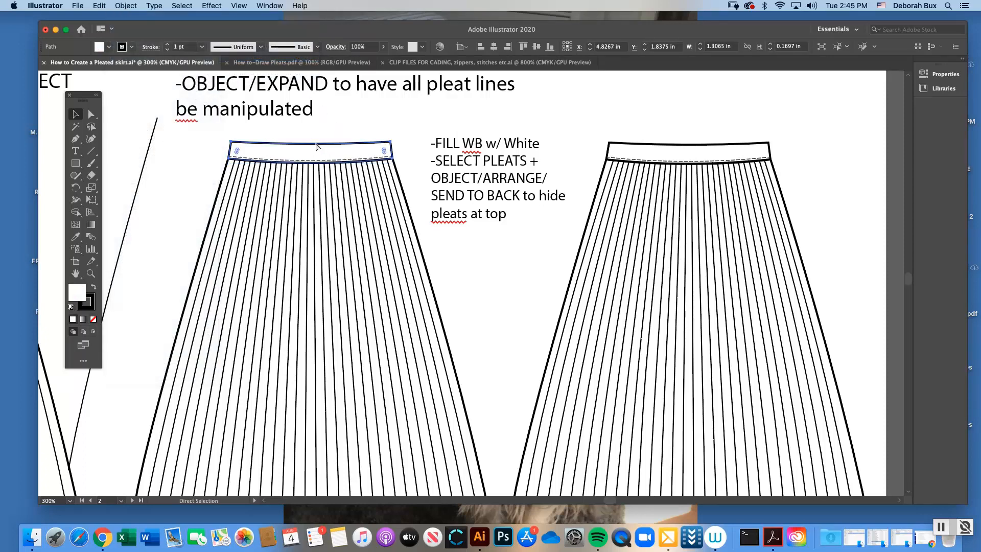
{"action": "left_click", "coordinate": [345, 127]}
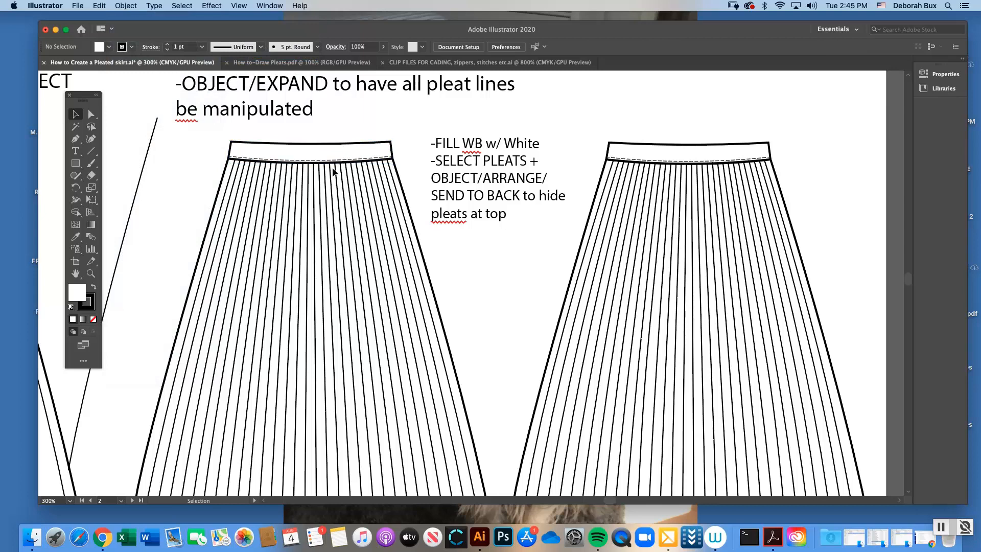
Look over the page from the finished pleated skirts down to the thick/thin pleat example and the back view
{"action": "key", "text": "super+minus"}
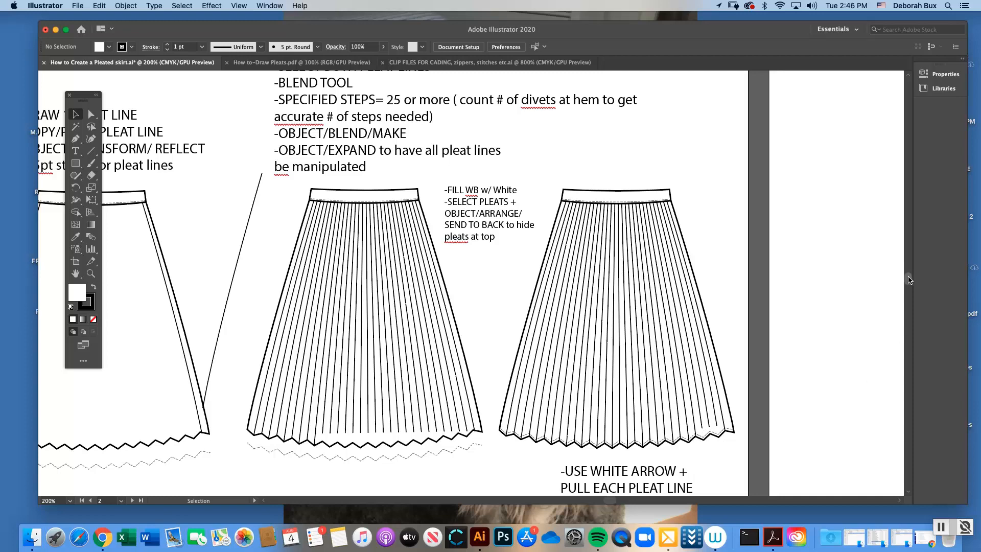
{"action": "left_click_drag", "start_coordinate": [910, 279], "coordinate": [910, 281]}
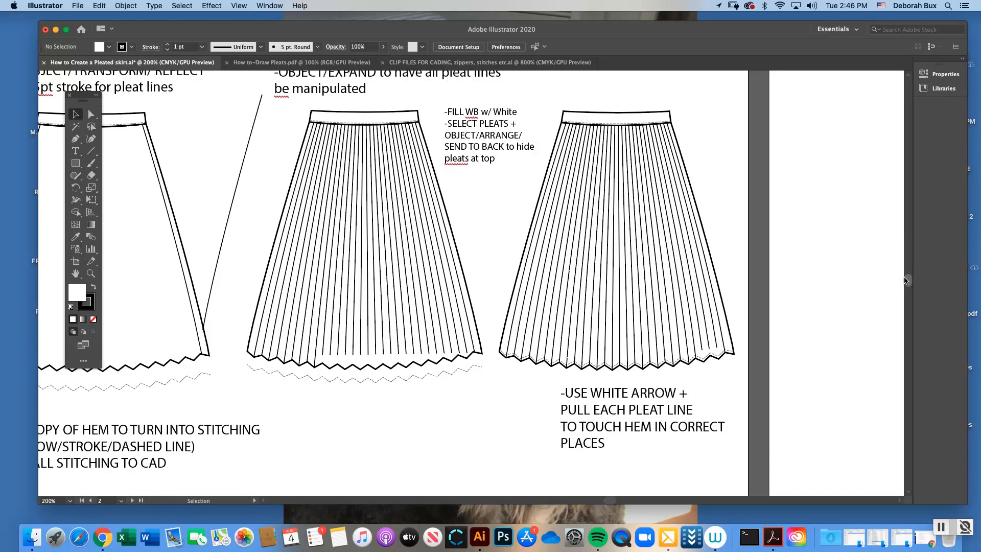
{"action": "key", "text": "super+minus"}
{"action": "key", "text": "super+minus"}
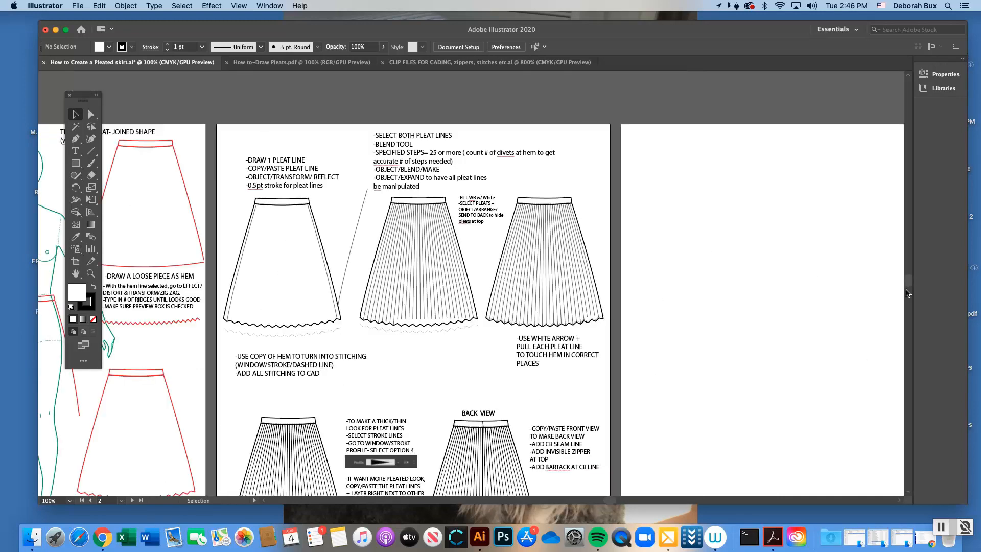
{"action": "left_click_drag", "start_coordinate": [906, 281], "coordinate": [908, 287]}
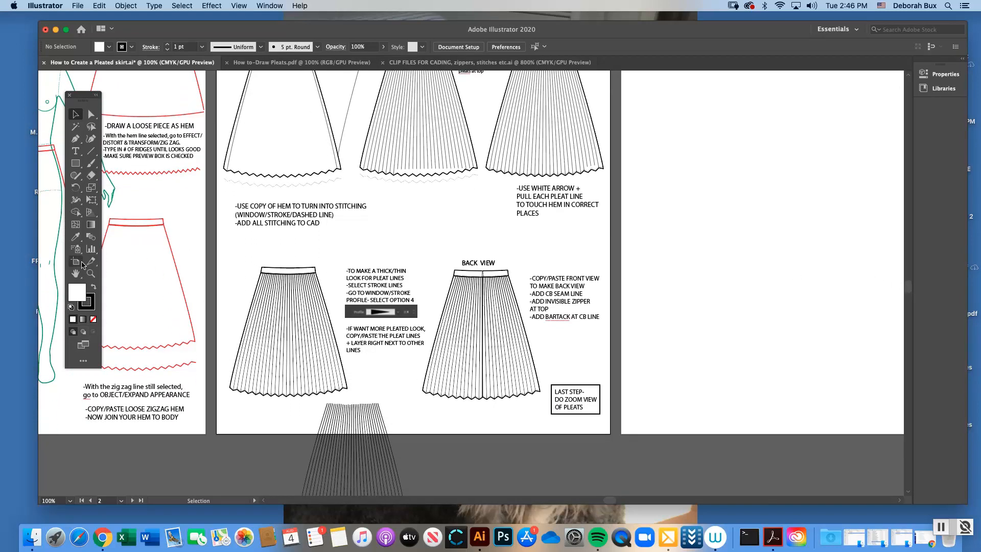
{"action": "left_click", "coordinate": [91, 273]}
{"action": "left_click", "coordinate": [399, 303]}
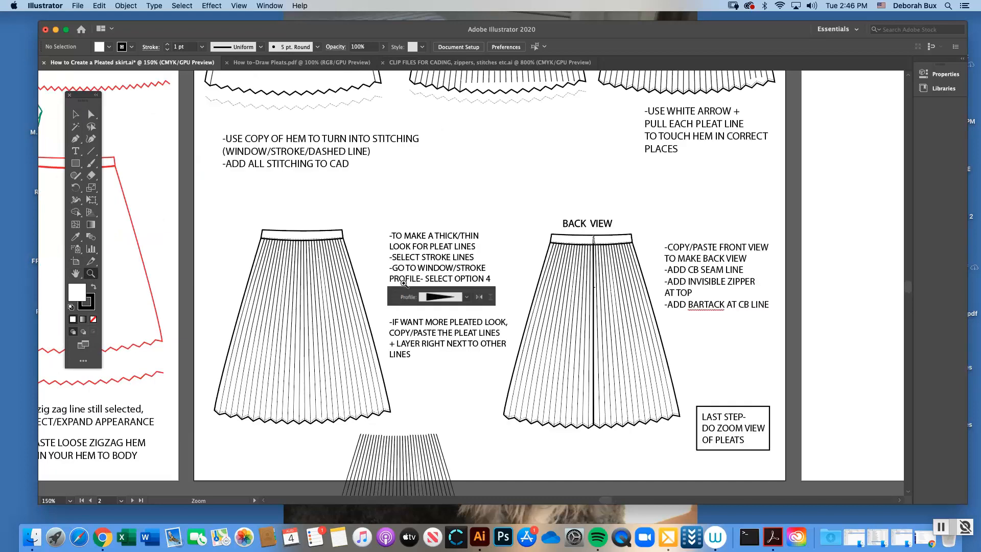
{"action": "scroll", "coordinate": [909, 289], "scroll_direction": "up", "scroll_amount": 3}
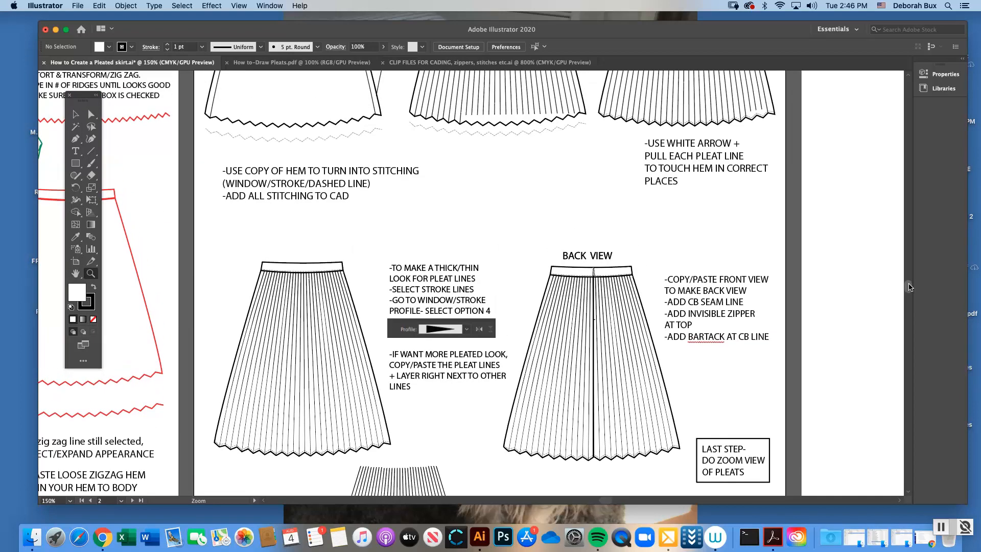
Examine the dashed zigzag stitching copies below the first two skirts and along the thick/thin example's hem, and compare the loose red zigzag hem
{"action": "left_click", "coordinate": [76, 116]}
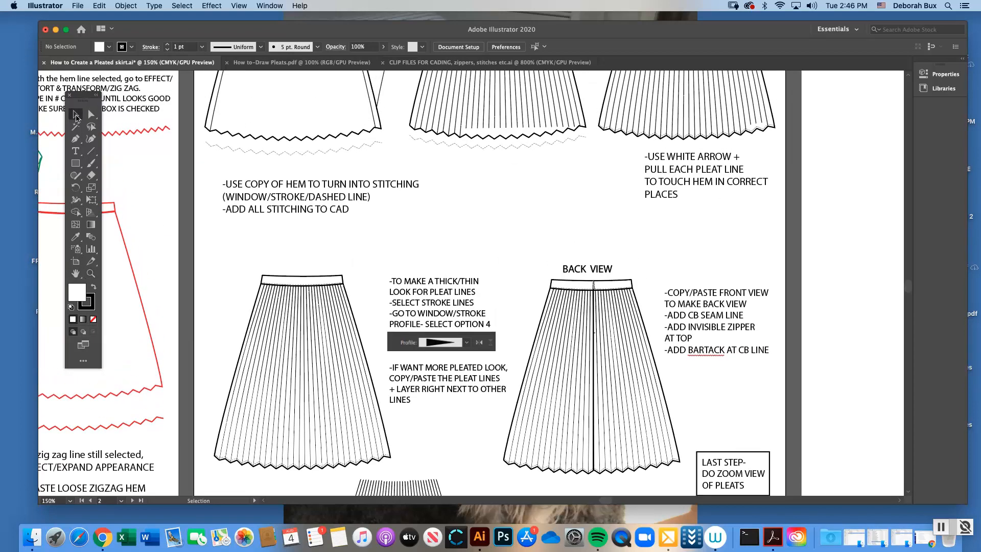
{"action": "left_click", "coordinate": [266, 152]}
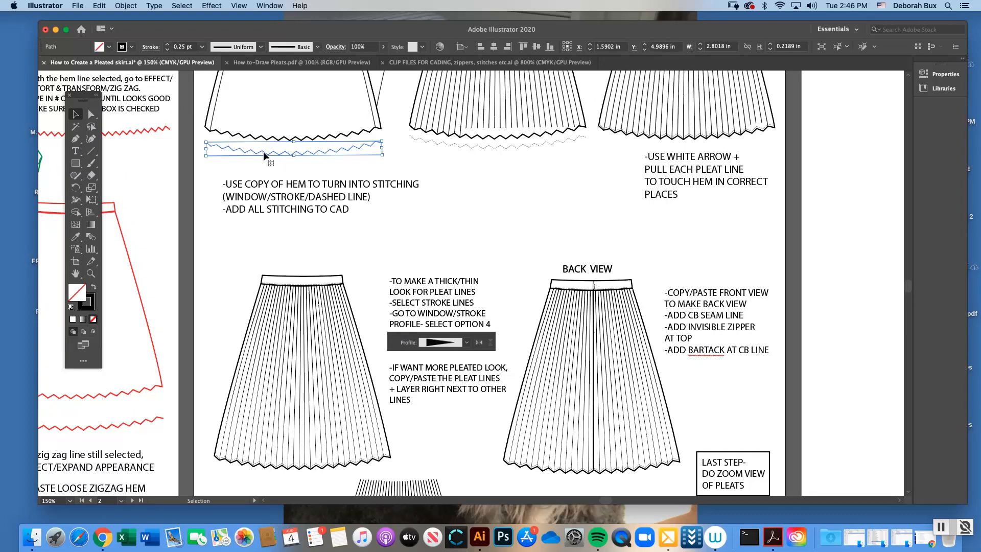
{"action": "left_click", "coordinate": [470, 144]}
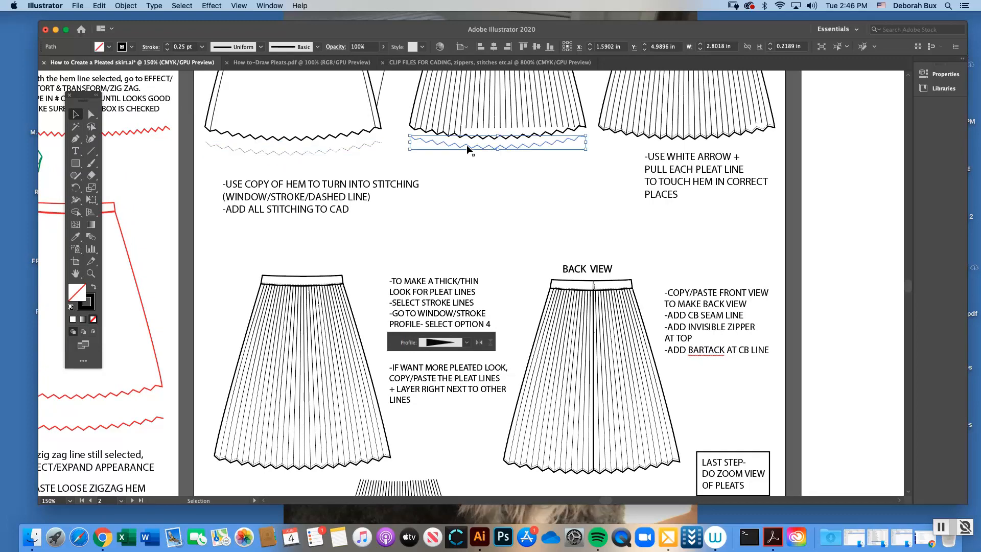
{"action": "left_click", "coordinate": [253, 466]}
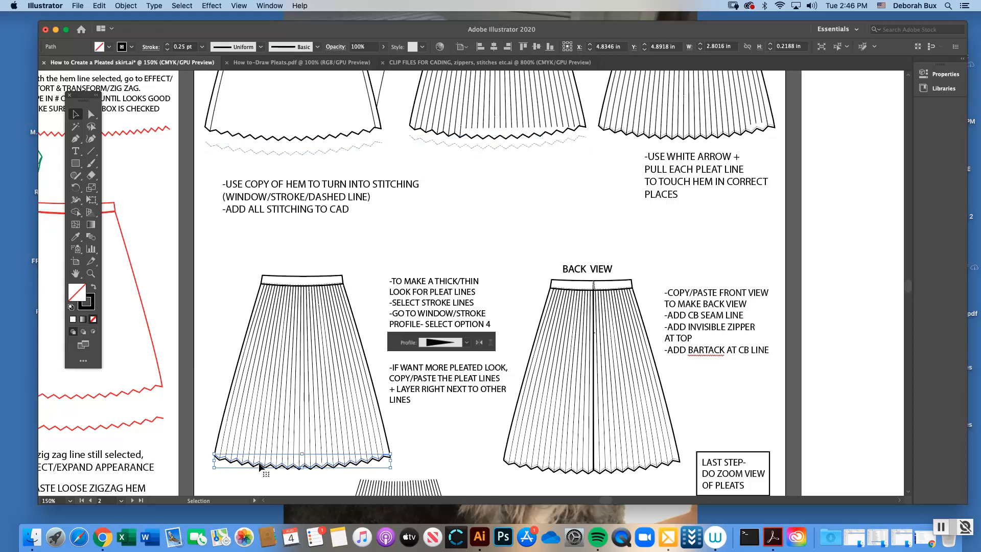
{"action": "left_click", "coordinate": [91, 273]}
{"action": "left_click", "coordinate": [437, 417]}
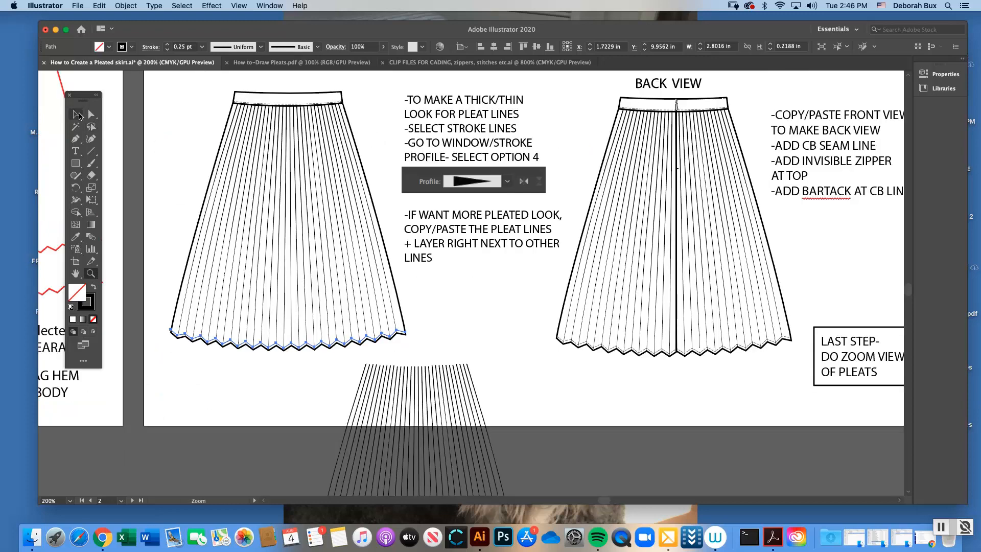
{"action": "left_click", "coordinate": [78, 115]}
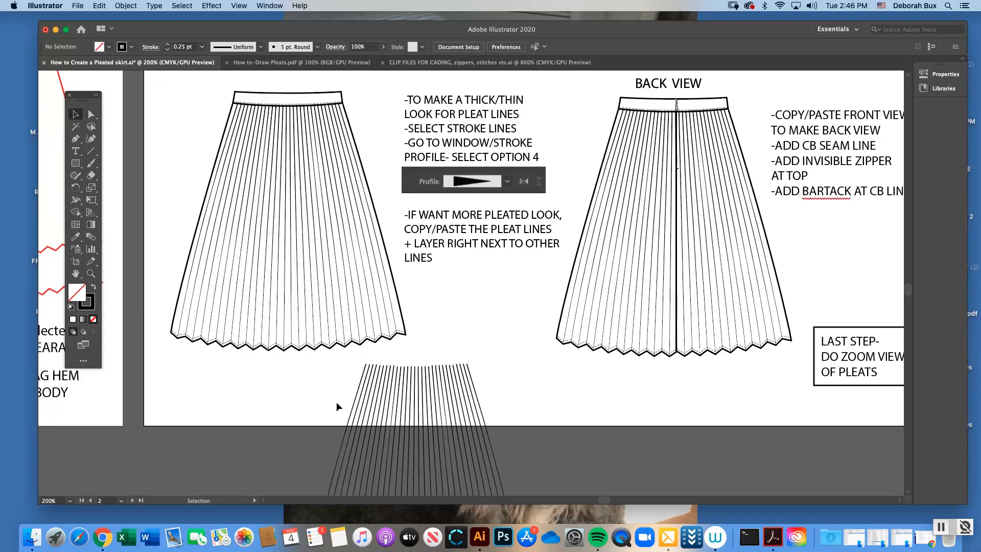
{"action": "scroll", "coordinate": [266, 271], "scroll_direction": "left", "scroll_amount": 10}
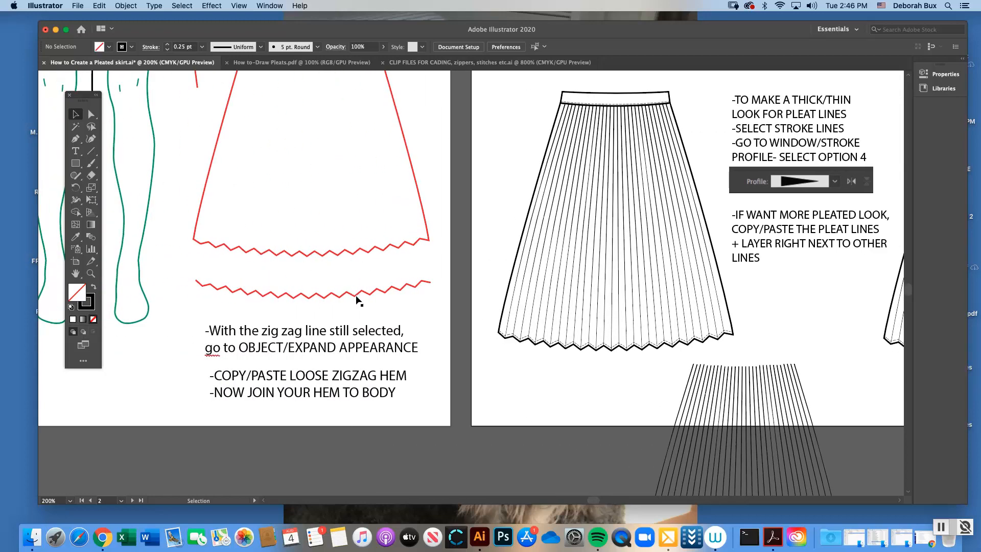
{"action": "scroll", "coordinate": [598, 492], "scroll_direction": "right", "scroll_amount": 5}
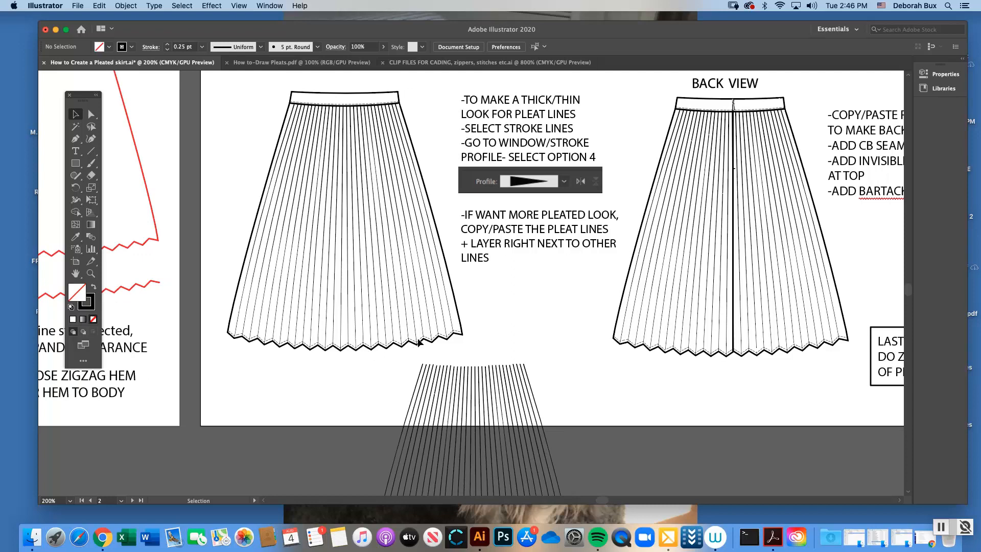
{"action": "left_click_drag", "start_coordinate": [908, 293], "coordinate": [909, 292]}
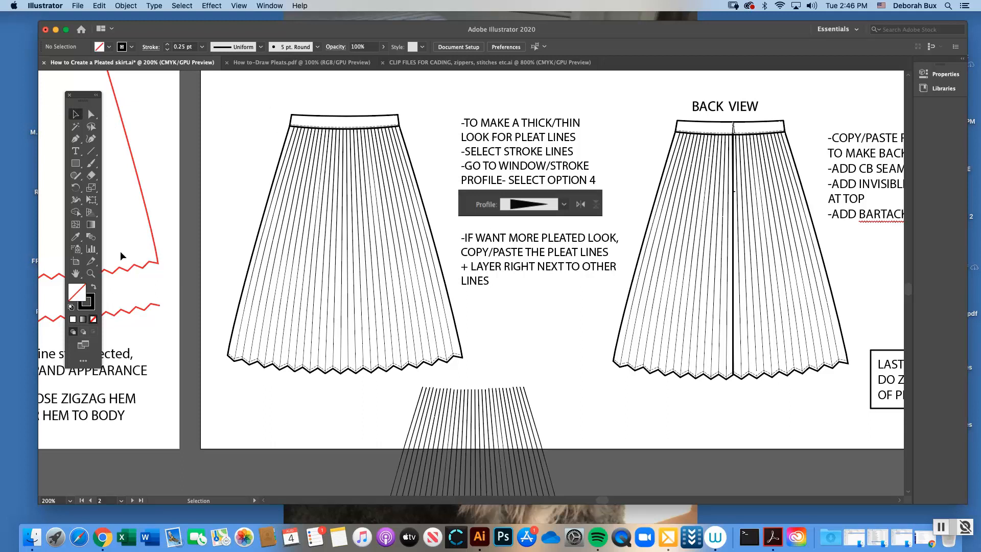
Check the Stroke width profile options for the thick/thin example skirt's pleat group, leave its tapered profile in place, and close the Stroke settings
{"action": "left_click", "coordinate": [91, 274]}
{"action": "left_click", "coordinate": [536, 266]}
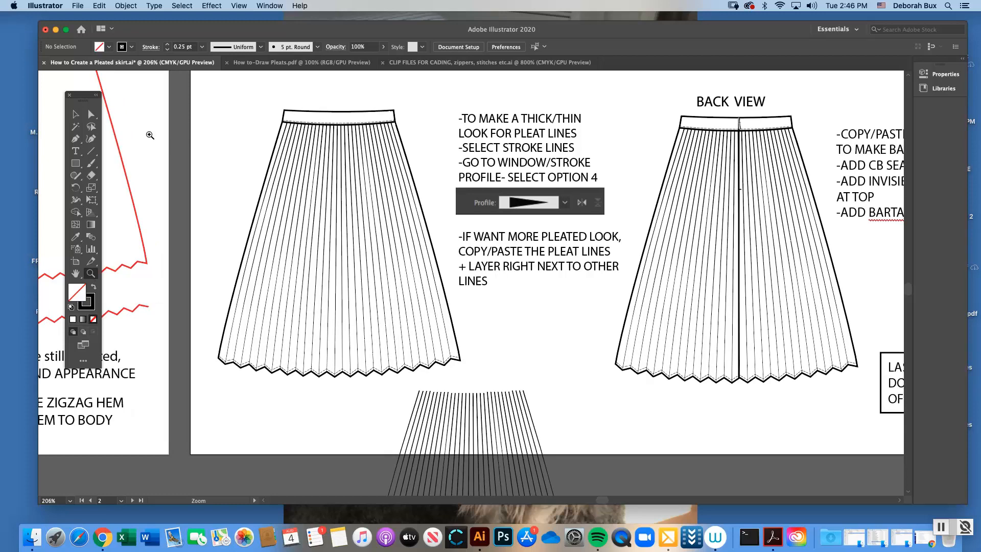
{"action": "left_click", "coordinate": [76, 116]}
{"action": "left_click", "coordinate": [358, 188]}
{"action": "left_click", "coordinate": [272, 4]}
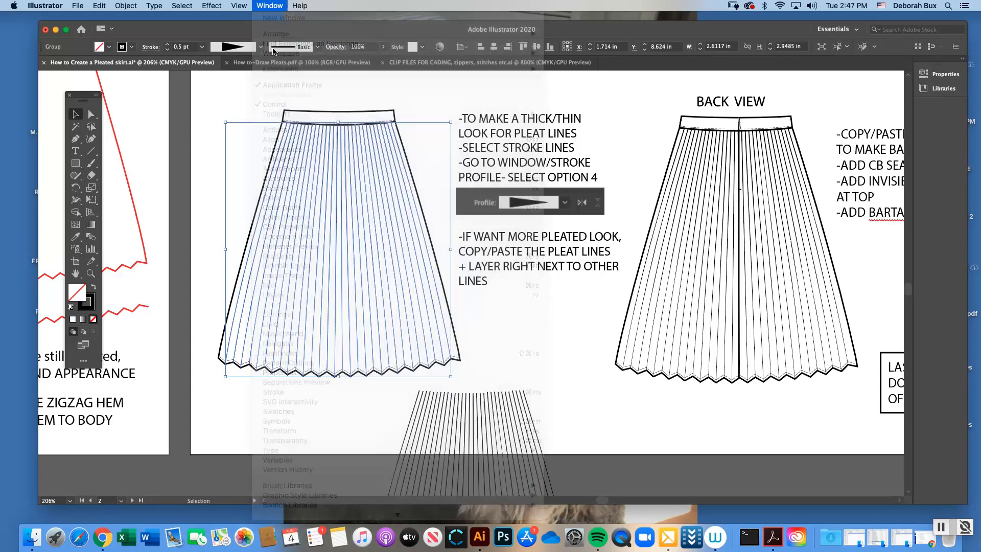
{"action": "left_click", "coordinate": [274, 6]}
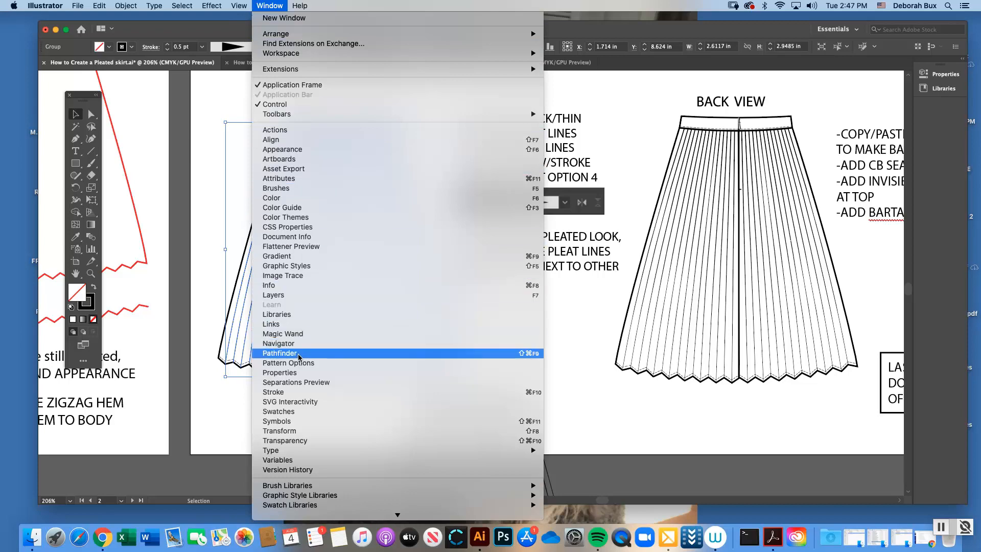
{"action": "left_click", "coordinate": [295, 392]}
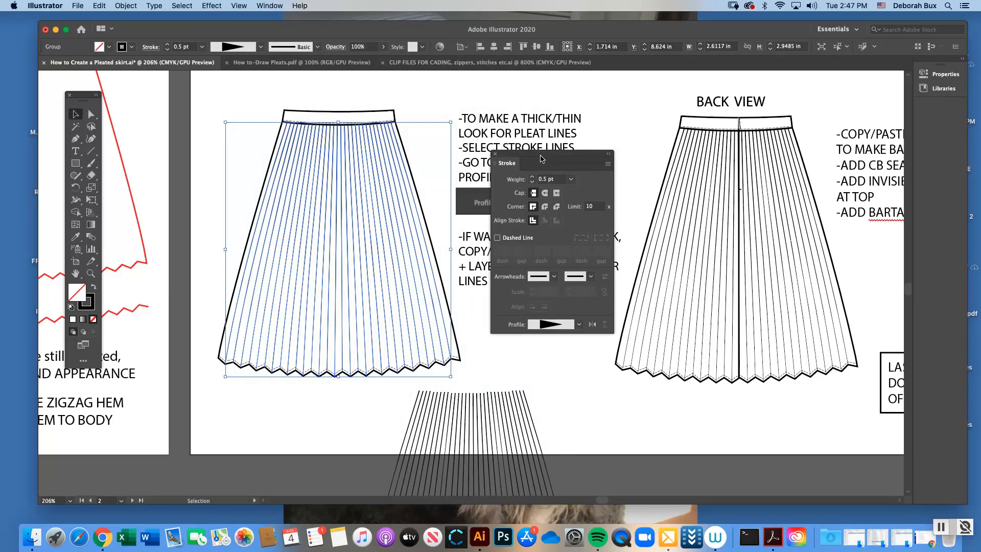
{"action": "left_click_drag", "start_coordinate": [542, 159], "coordinate": [706, 152]}
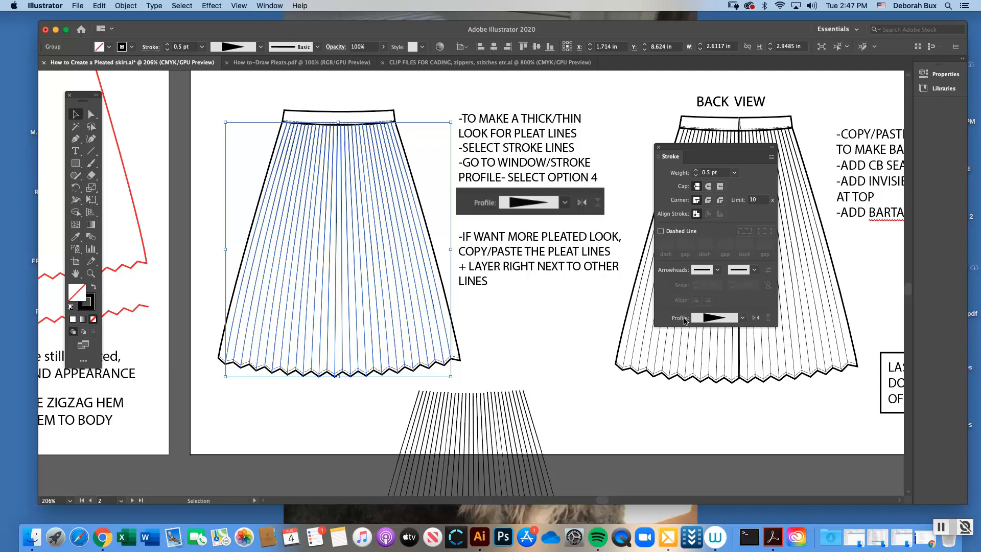
{"action": "left_click", "coordinate": [742, 318]}
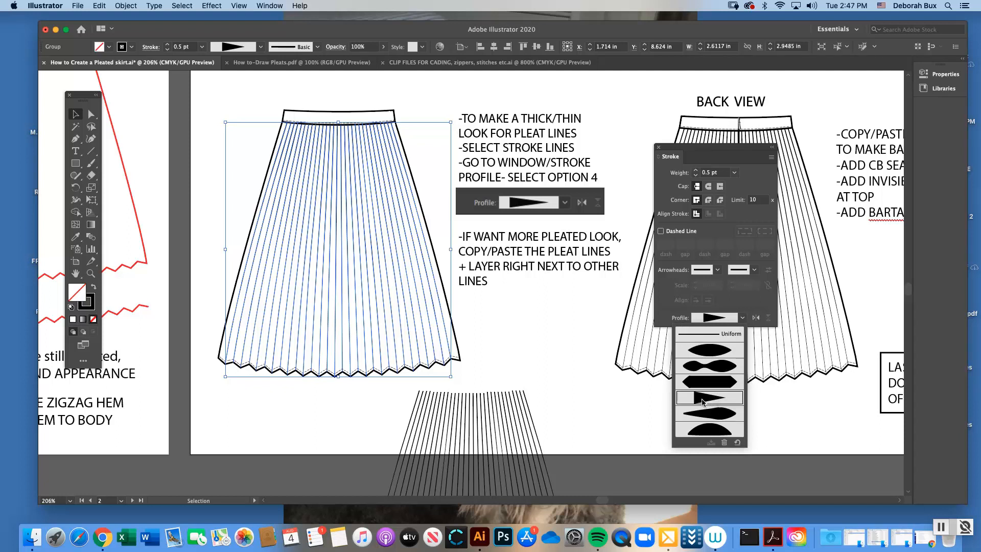
{"action": "left_click", "coordinate": [565, 337]}
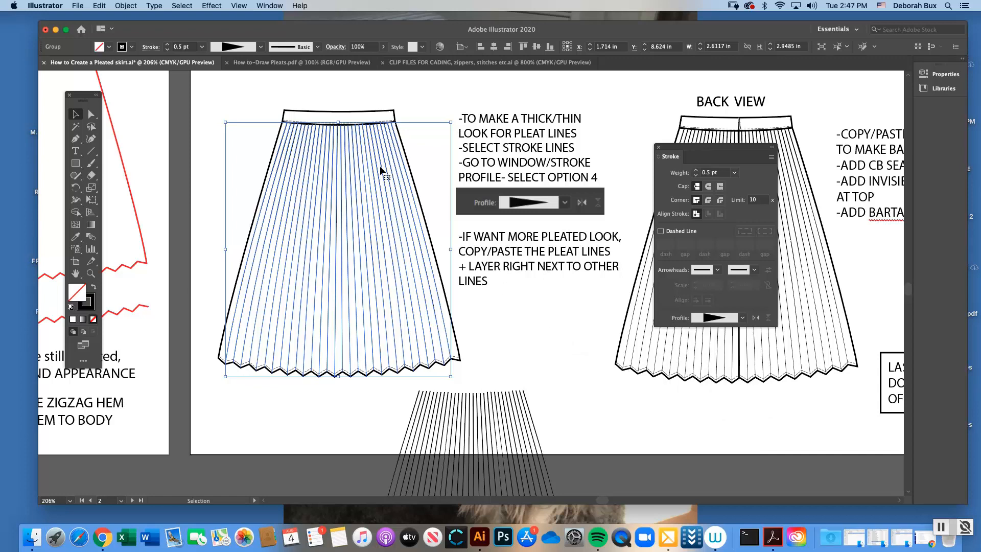
{"action": "left_click", "coordinate": [420, 116]}
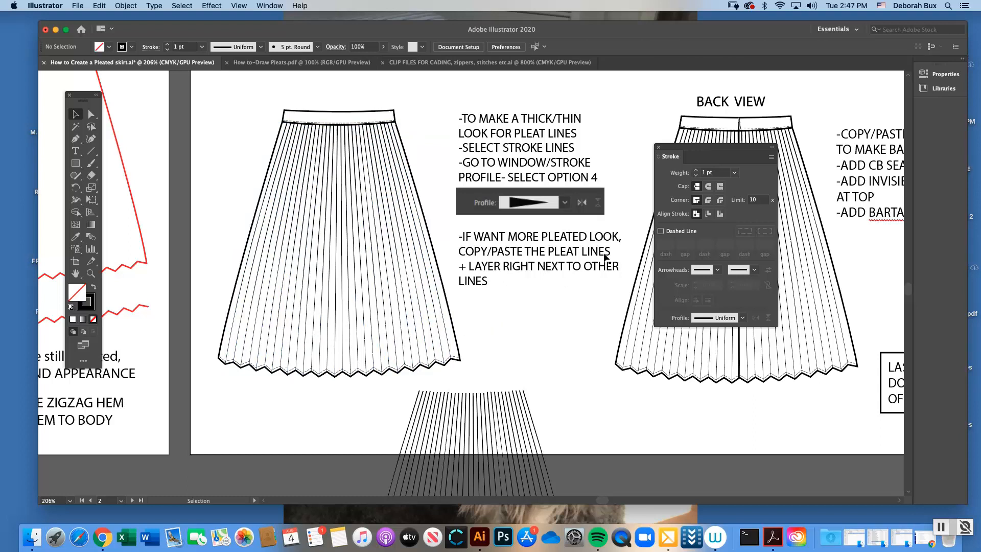
{"action": "left_click", "coordinate": [659, 148]}
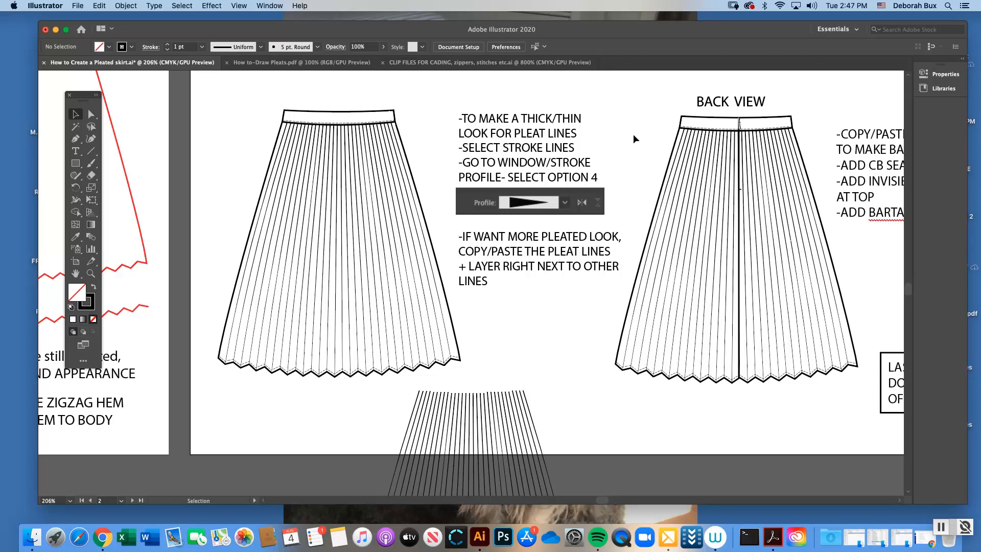
Move the loose pleat lines from below onto the thick/thin skirt, layered right next to its existing pleats, and deselect them
{"action": "key", "text": "super+1"}
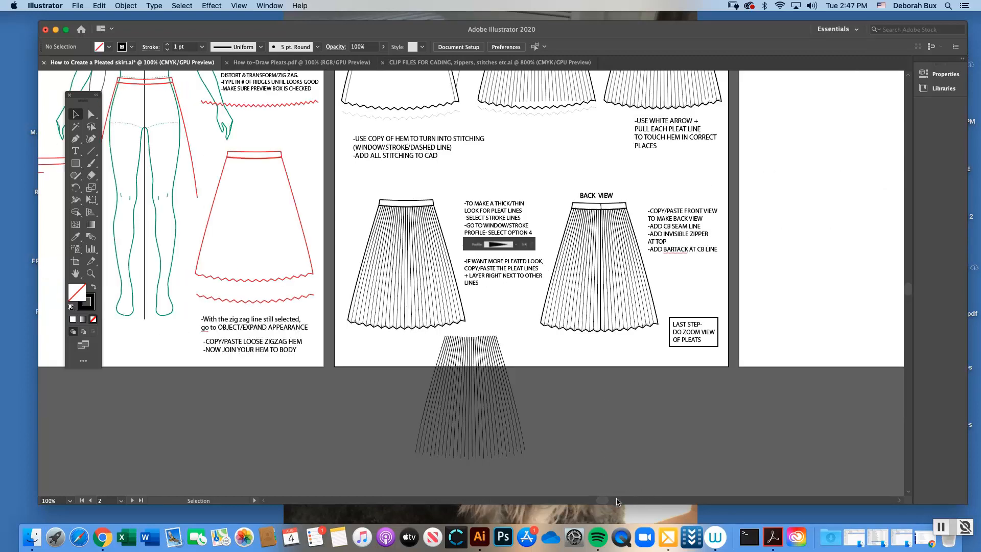
{"action": "left_click_drag", "start_coordinate": [602, 500], "coordinate": [610, 500]}
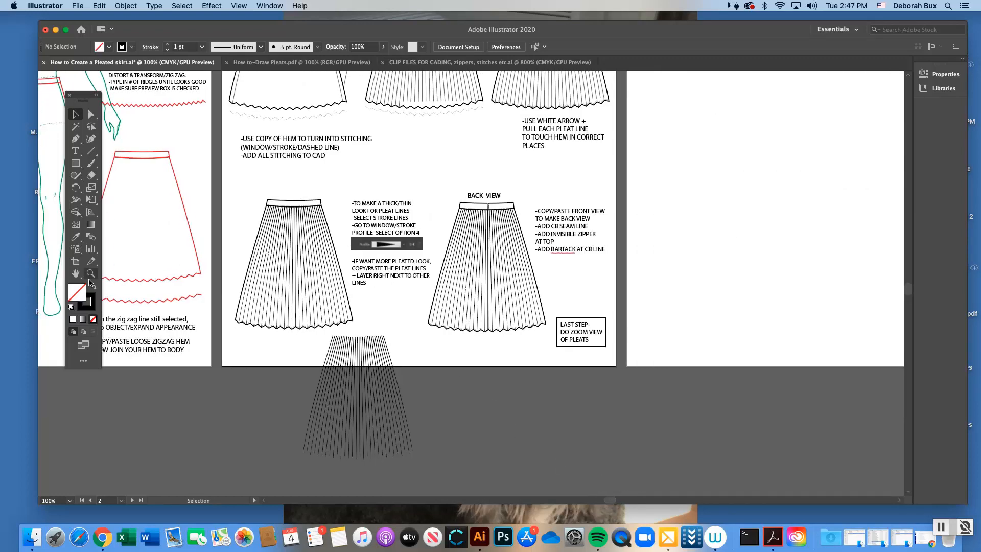
{"action": "left_click", "coordinate": [91, 274]}
{"action": "left_click", "coordinate": [430, 281]}
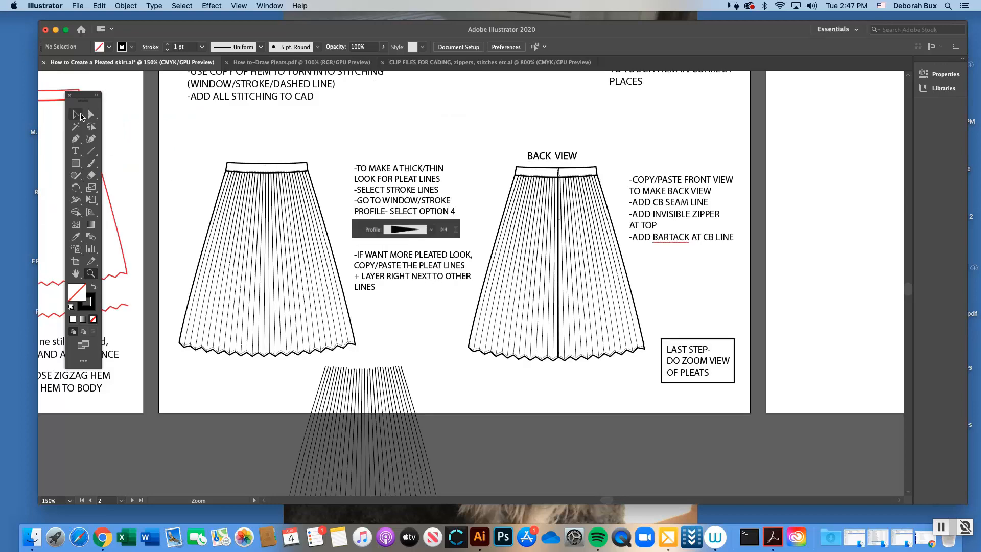
{"action": "left_click", "coordinate": [76, 115]}
{"action": "left_click_drag", "start_coordinate": [373, 386], "coordinate": [269, 192]}
{"action": "left_click", "coordinate": [91, 274]}
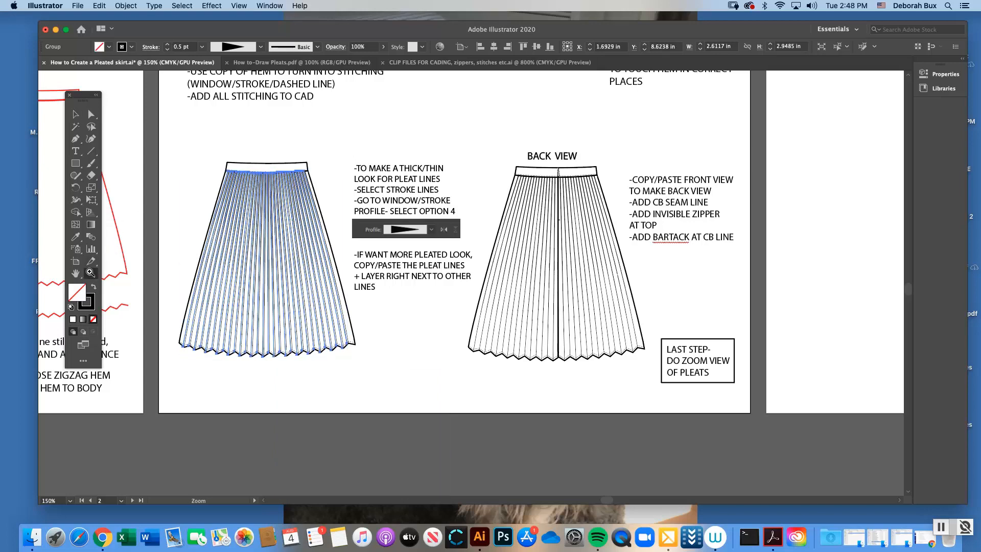
{"action": "left_click", "coordinate": [368, 263]}
{"action": "left_click", "coordinate": [490, 306]}
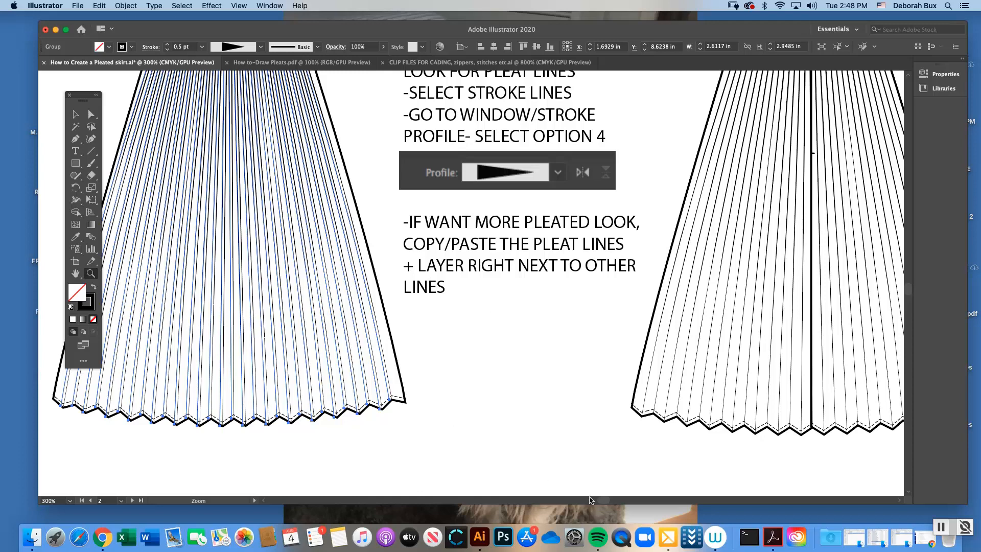
{"action": "scroll", "coordinate": [601, 503], "scroll_direction": "left", "scroll_amount": 5}
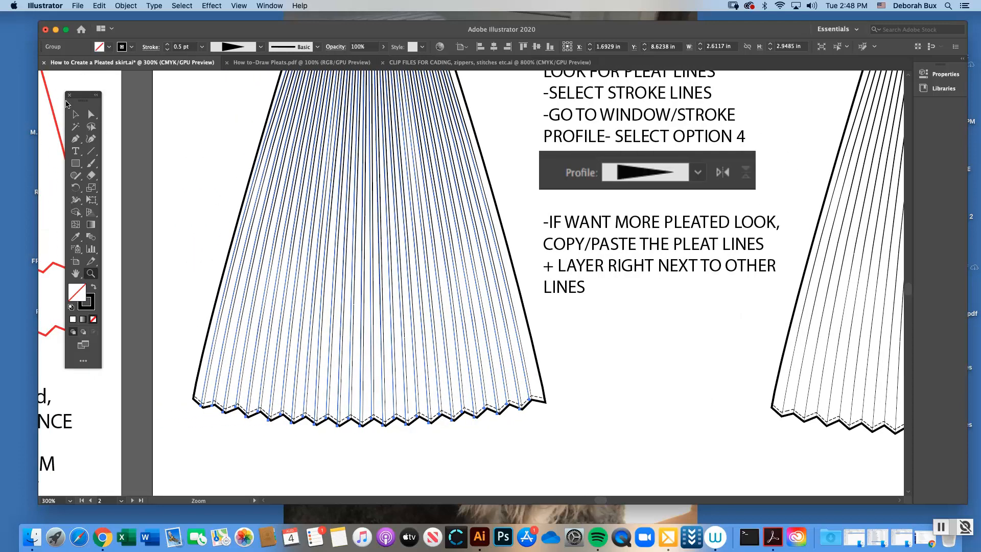
{"action": "left_click", "coordinate": [75, 114]}
{"action": "key", "text": "super+shift+a"}
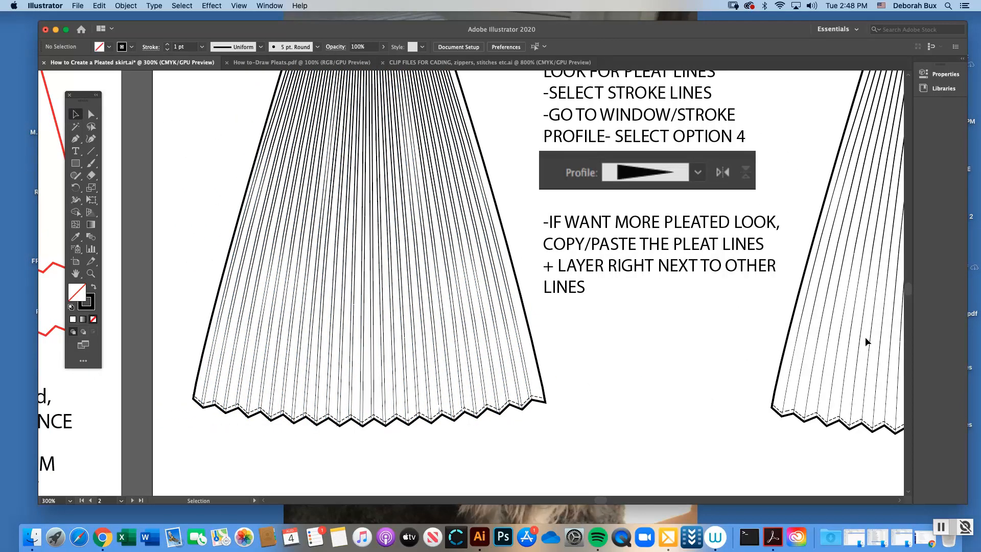
Delete the layered copy of the pleat lines from the thick/thin skirt, and select its original pleat group
{"action": "scroll", "coordinate": [866, 336], "scroll_direction": "up", "scroll_amount": 2}
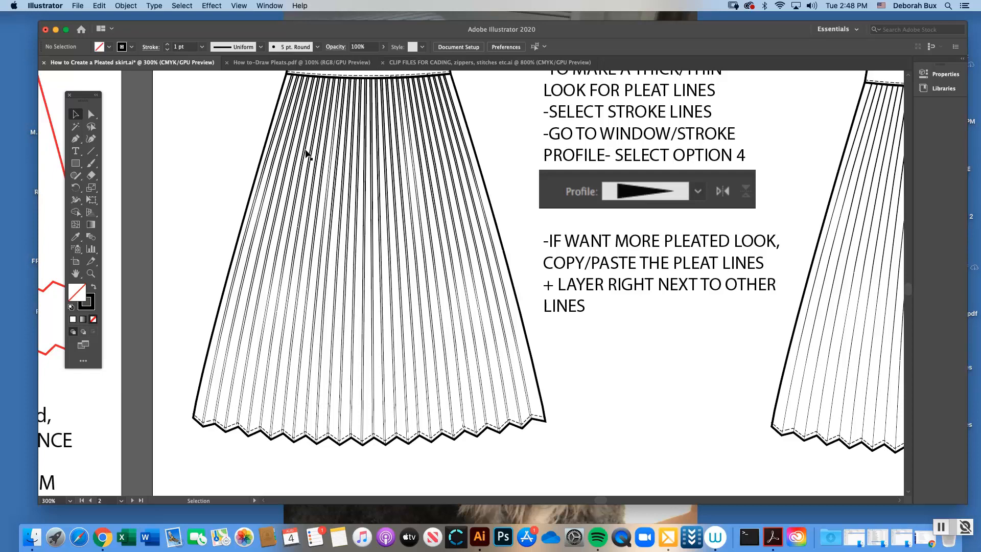
{"action": "left_click", "coordinate": [265, 168]}
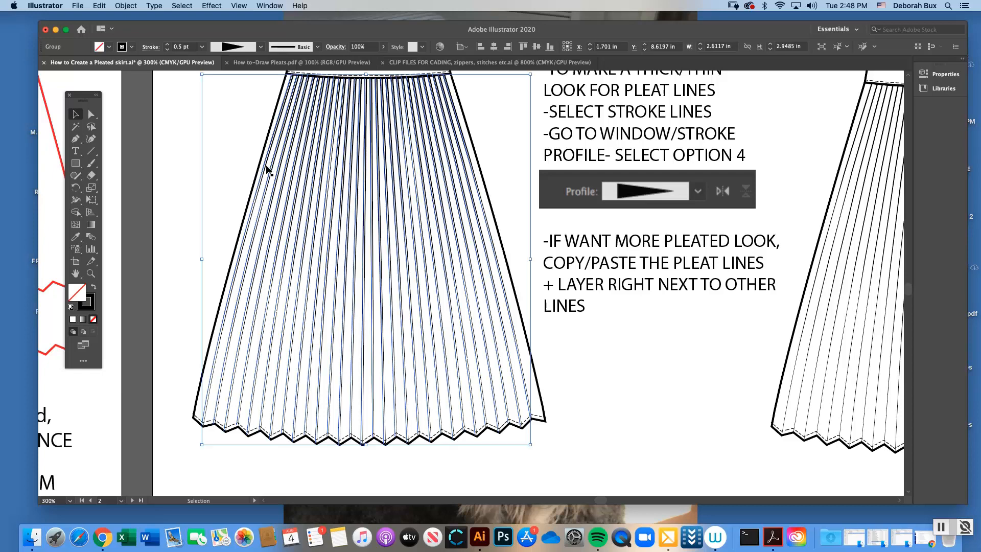
{"action": "key", "text": "Delete"}
{"action": "key", "text": "cmd+z"}
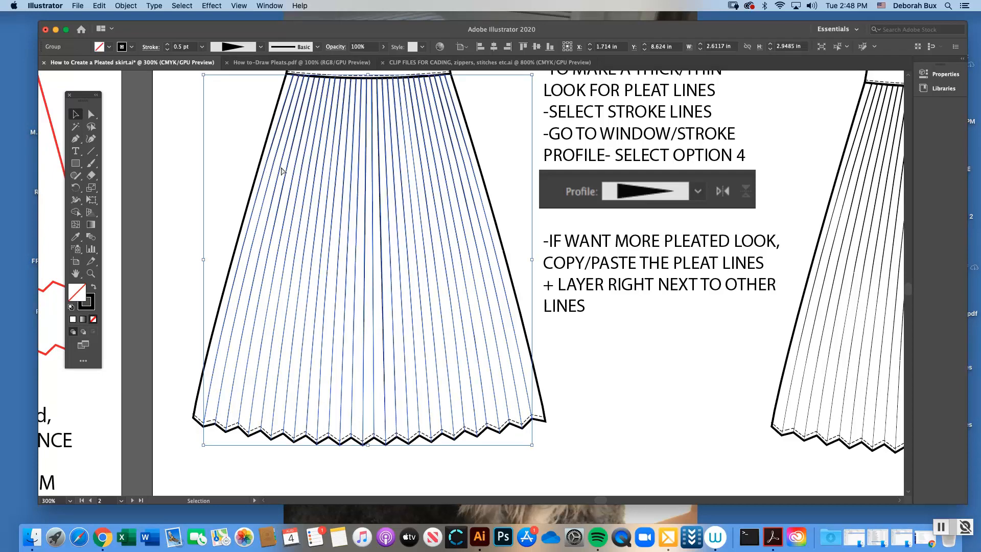
Duplicate the skirt's pleat group, layer the copy slightly to the left of the original lines, and deselect it
{"action": "key", "text": "a"}
{"action": "key", "text": "v"}
{"action": "left_click_drag", "start_coordinate": [276, 172], "coordinate": [376, 149]}
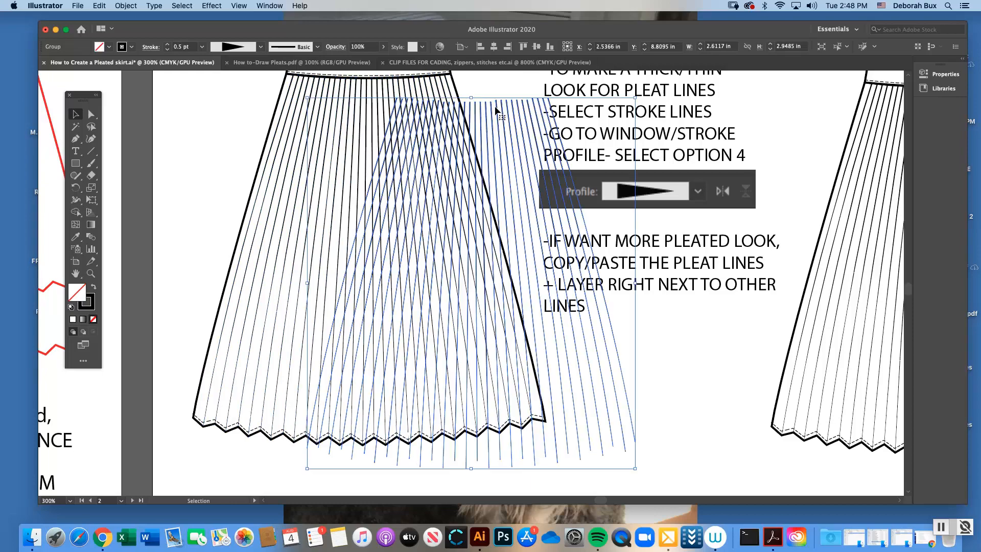
{"action": "left_click_drag", "start_coordinate": [492, 111], "coordinate": [388, 91]}
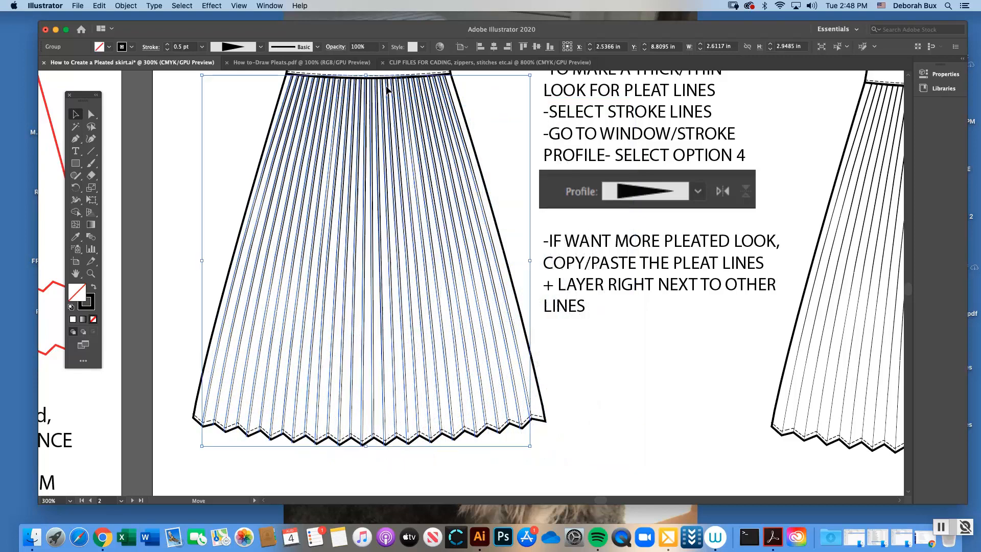
{"action": "left_click", "coordinate": [495, 149]}
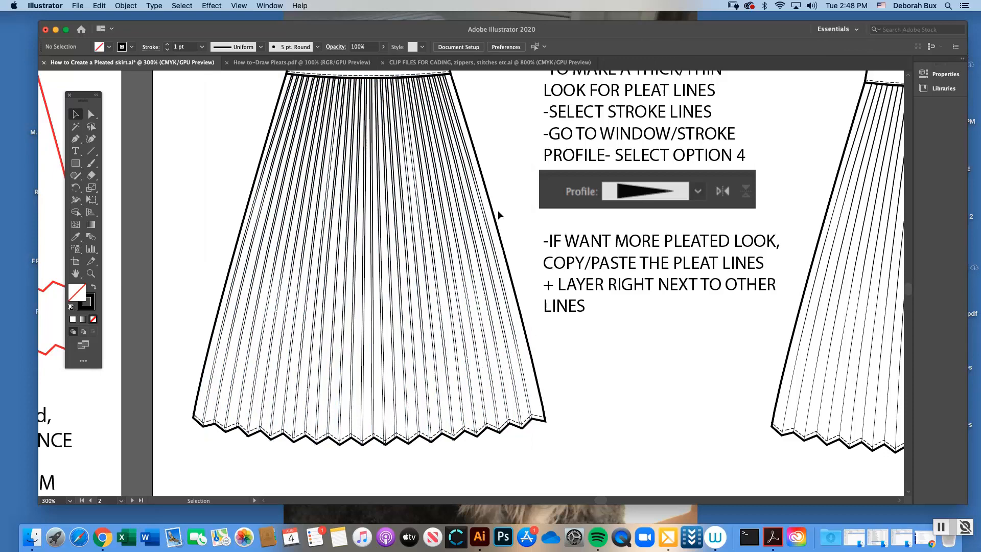
Take the pleat-line copy off the thick/thin skirt and place it loose below the hem, across the artboard's lower edge
{"action": "key", "text": "super+minus"}
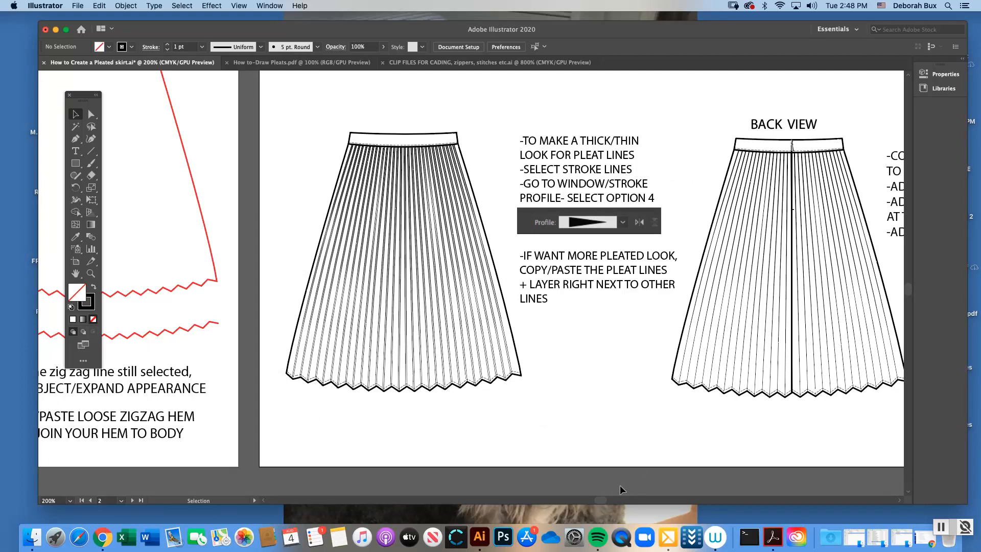
{"action": "key", "text": "super+v"}
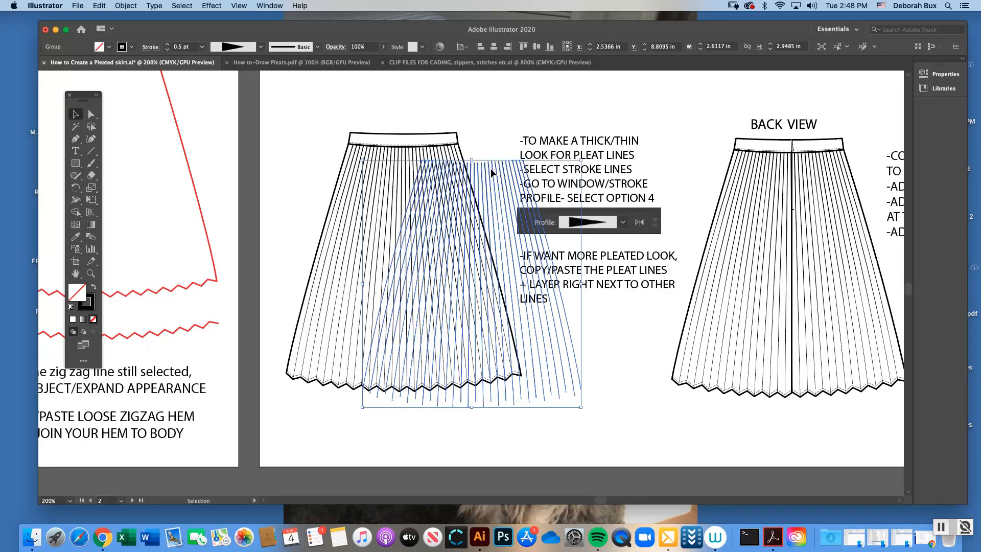
{"action": "left_click_drag", "start_coordinate": [491, 167], "coordinate": [492, 398]}
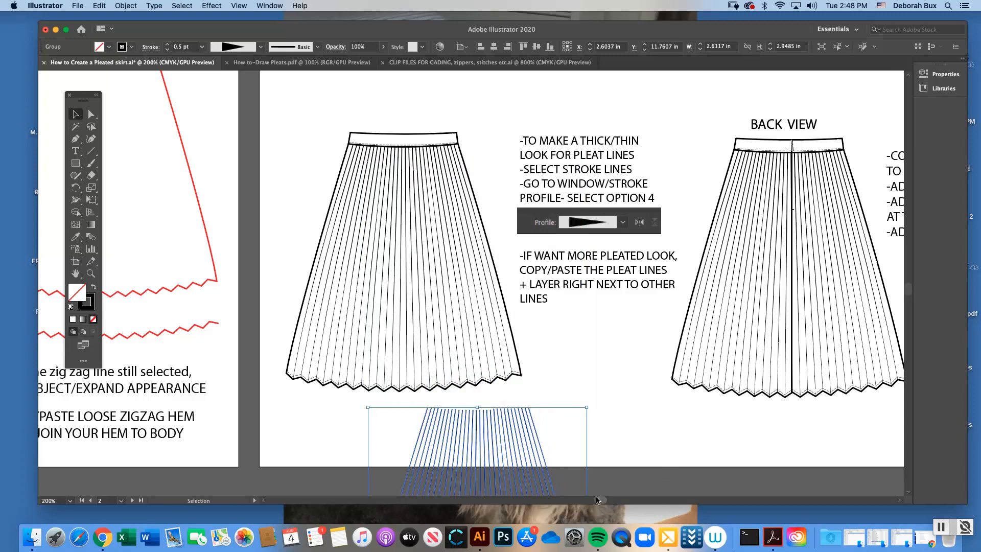
{"action": "left_click_drag", "start_coordinate": [597, 500], "coordinate": [605, 499]}
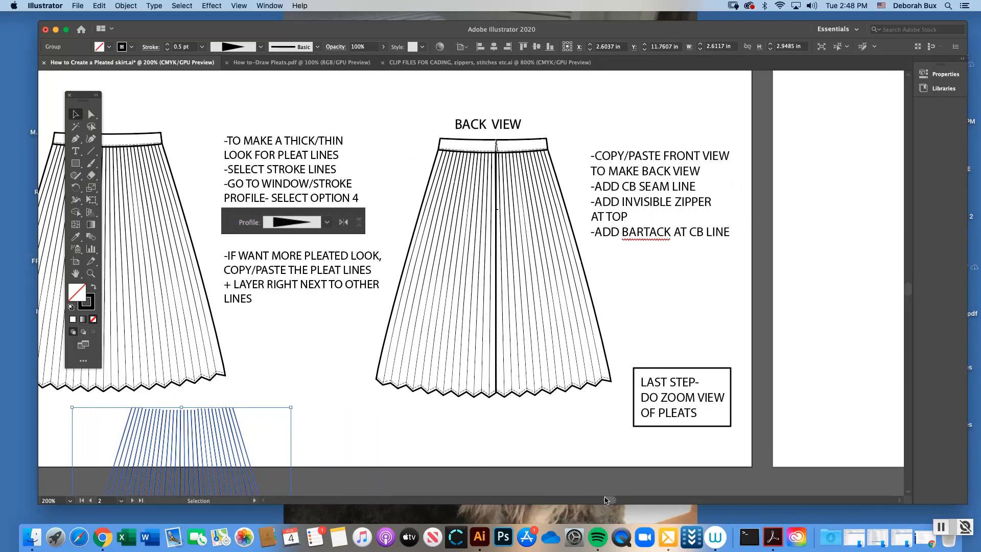
{"action": "key", "text": "a"}
{"action": "key", "text": "super+minus"}
{"action": "key", "text": "v"}
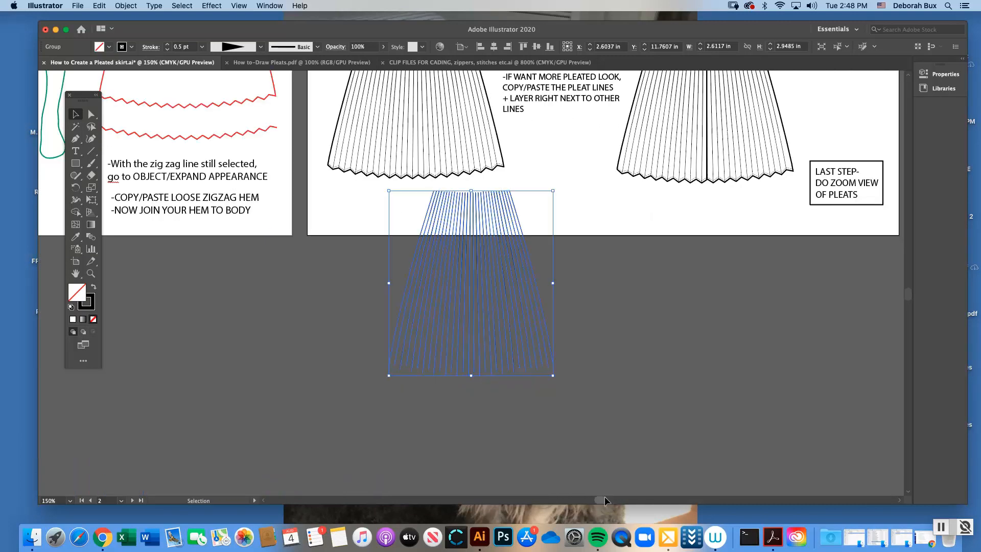
{"action": "scroll", "coordinate": [765, 321], "scroll_direction": "up", "scroll_amount": 5}
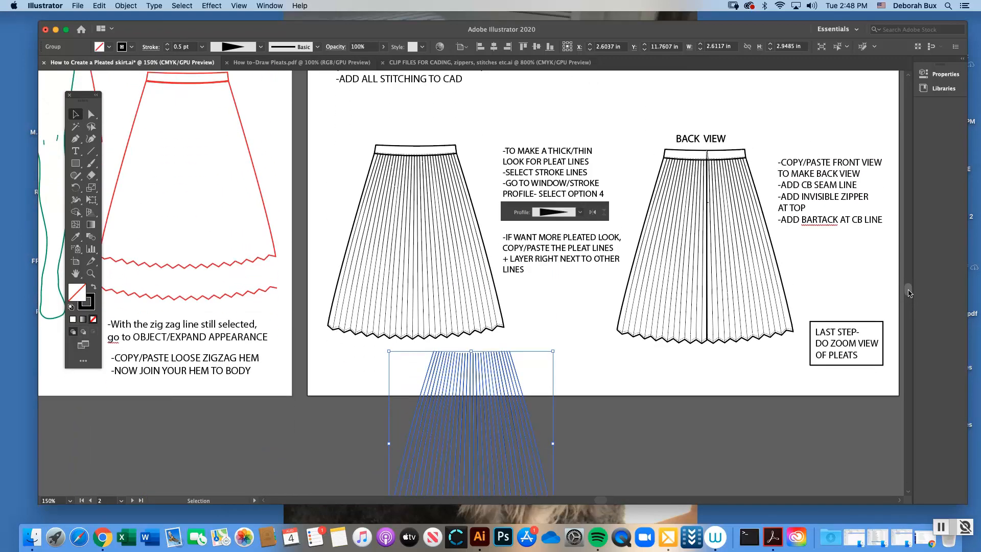
{"action": "left_click_drag", "start_coordinate": [514, 377], "coordinate": [517, 409]}
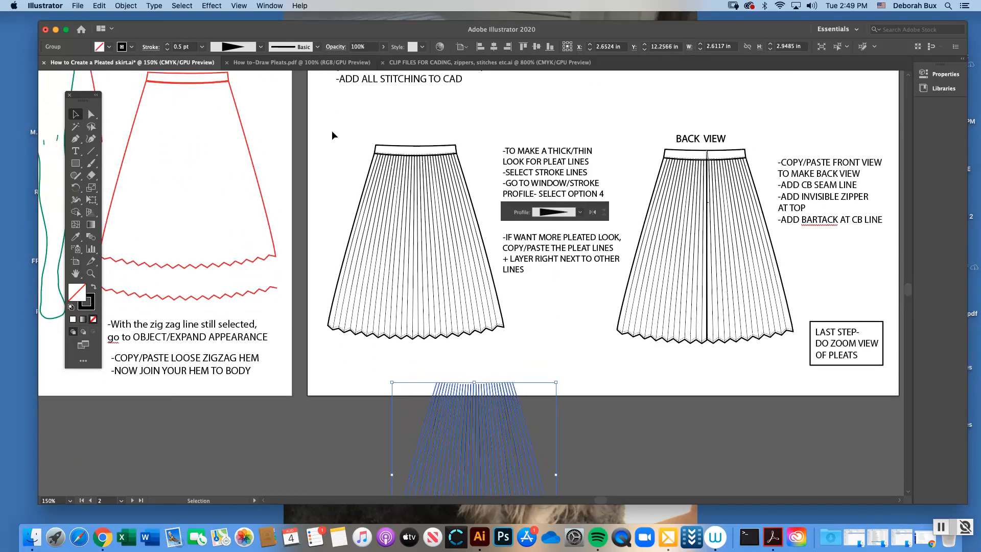
Select all parts of the thick/thin front-view skirt and group them
{"action": "left_click_drag", "start_coordinate": [448, 339], "coordinate": [488, 345]}
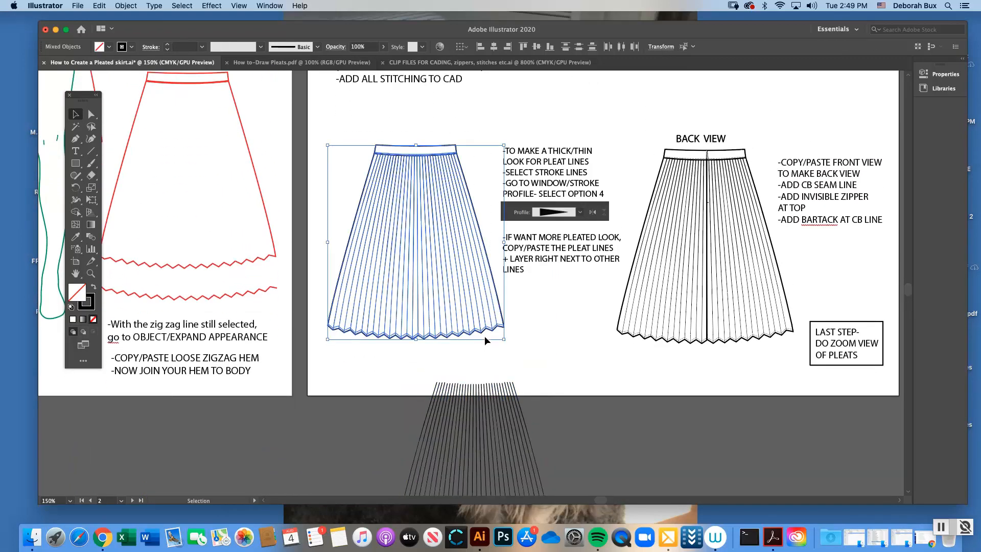
{"action": "left_click", "coordinate": [127, 6]}
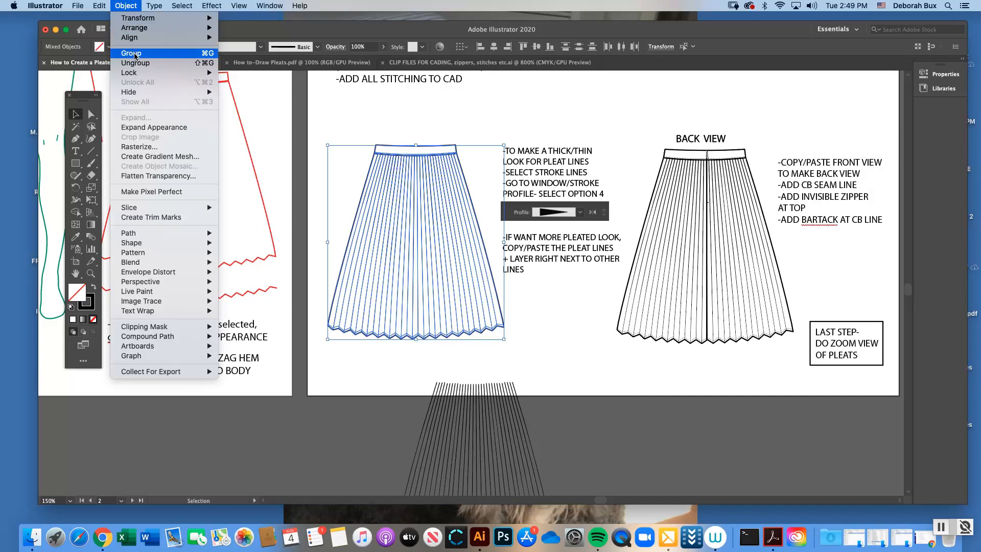
{"action": "left_click", "coordinate": [134, 54]}
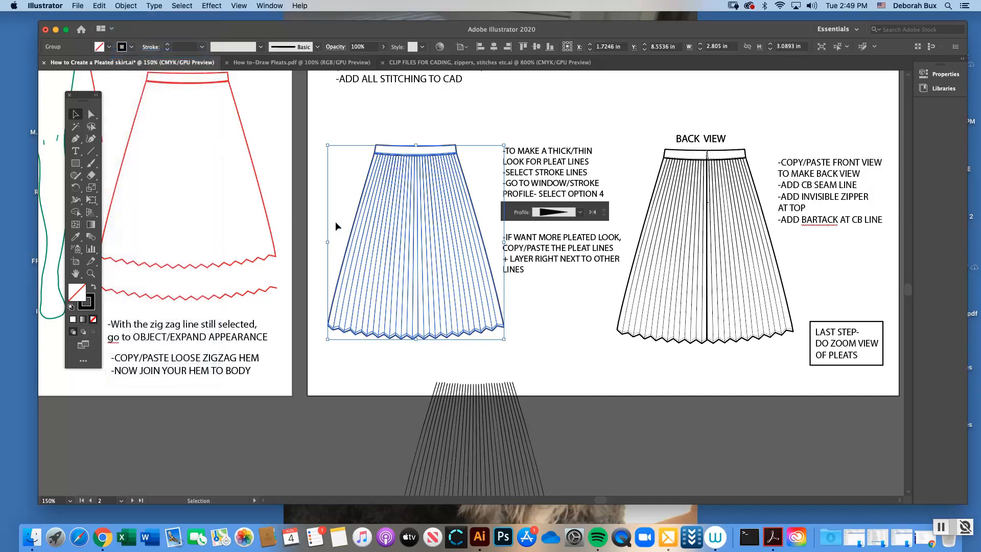
Duplicate the grouped front skirt, place the copy on the blank artboard beside the back view, and deselect it
{"action": "key", "text": "a"}
{"action": "key", "text": "super+v"}
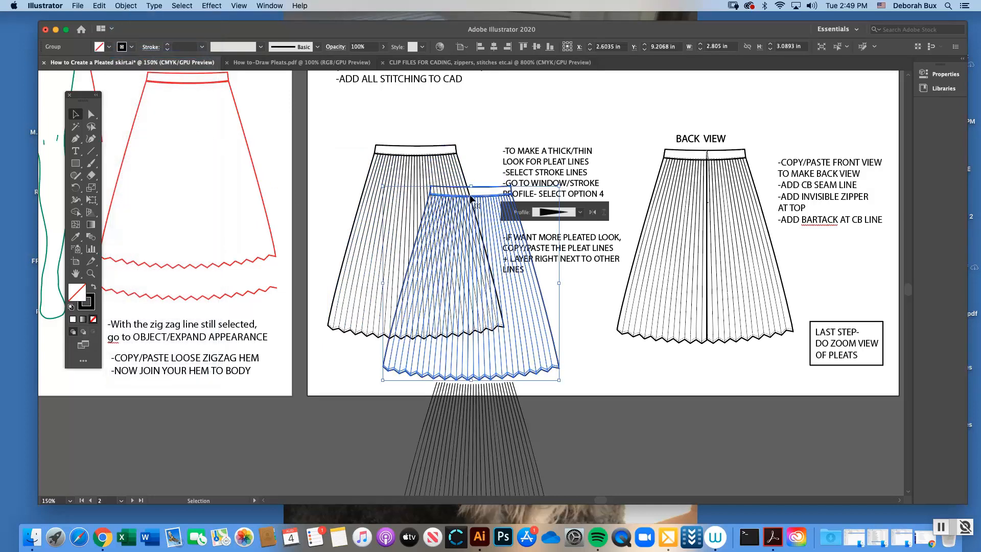
{"action": "left_click_drag", "start_coordinate": [481, 203], "coordinate": [733, 378]}
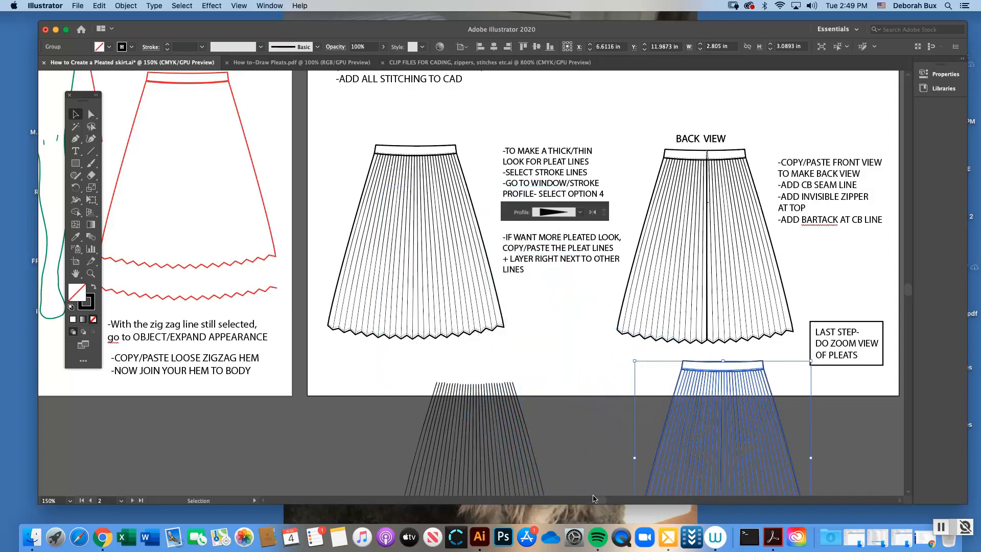
{"action": "left_click_drag", "start_coordinate": [596, 500], "coordinate": [604, 501]}
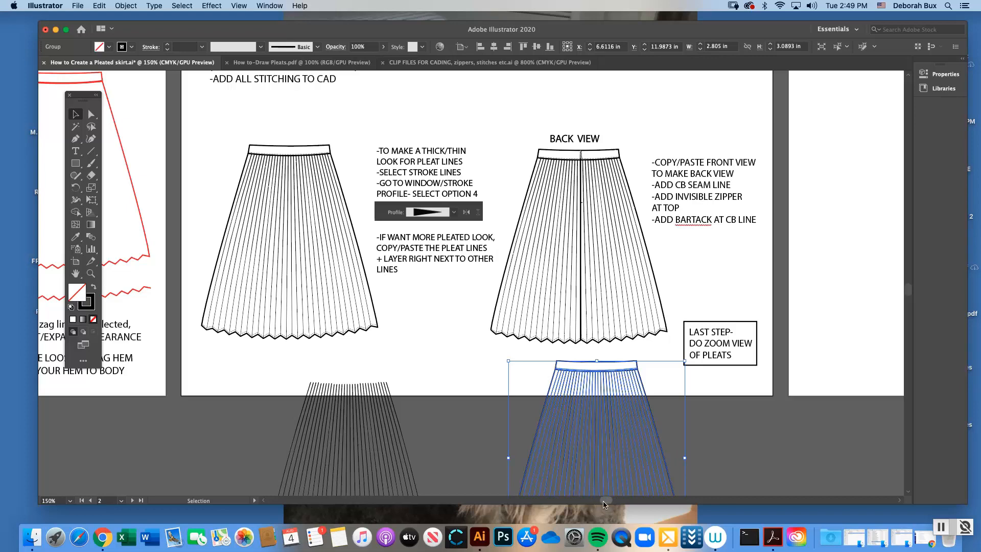
{"action": "left_click_drag", "start_coordinate": [604, 500], "coordinate": [614, 500]}
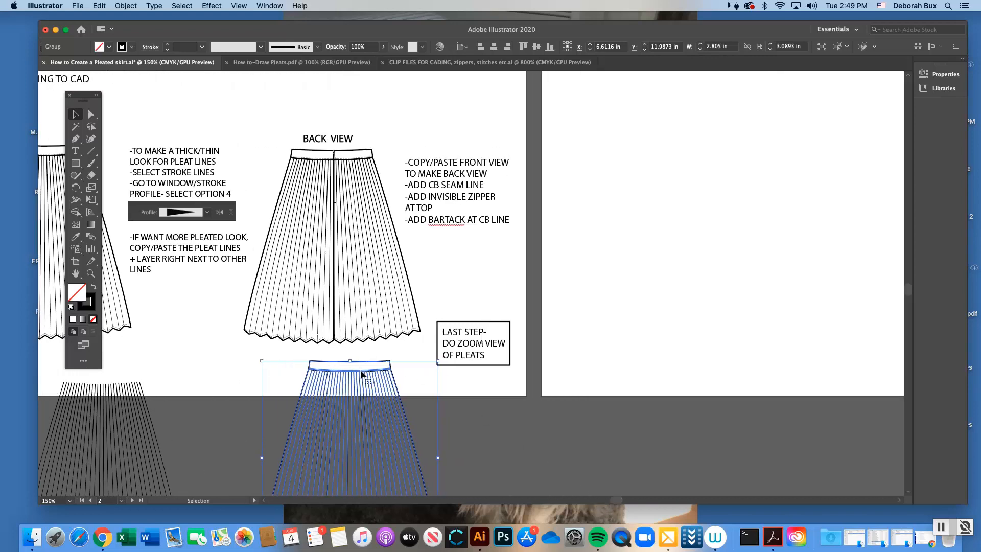
{"action": "left_click_drag", "start_coordinate": [368, 373], "coordinate": [653, 159]}
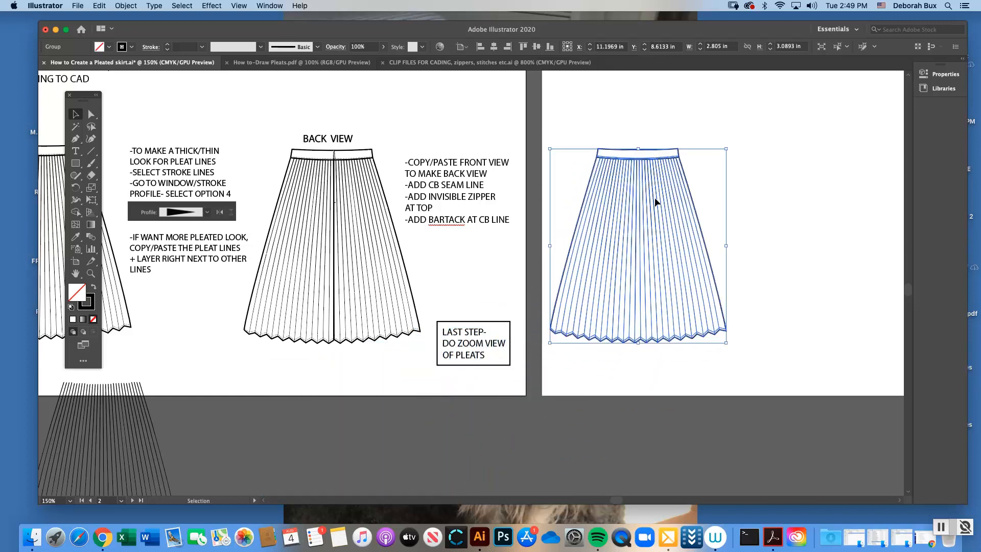
{"action": "left_click", "coordinate": [91, 274]}
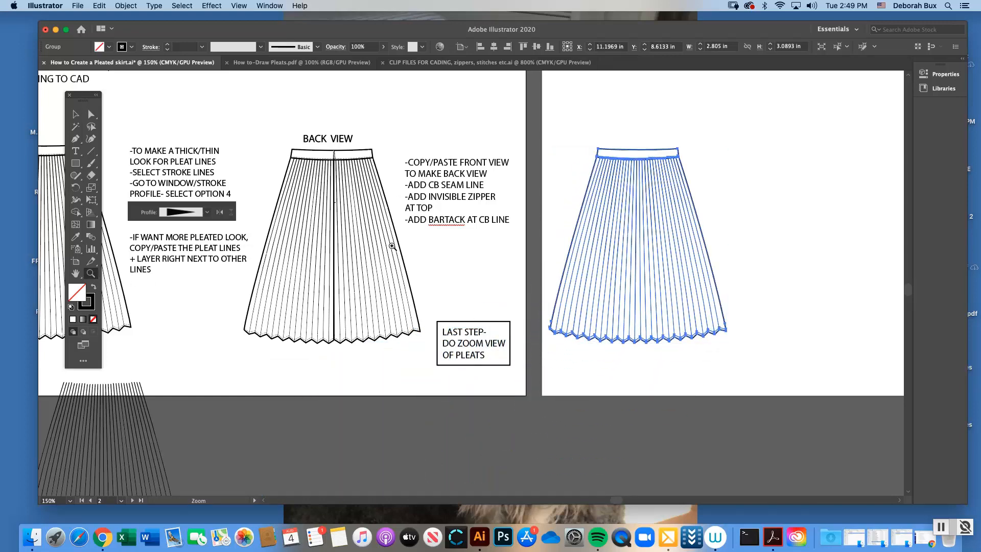
{"action": "left_click", "coordinate": [512, 257]}
{"action": "left_click", "coordinate": [76, 114]}
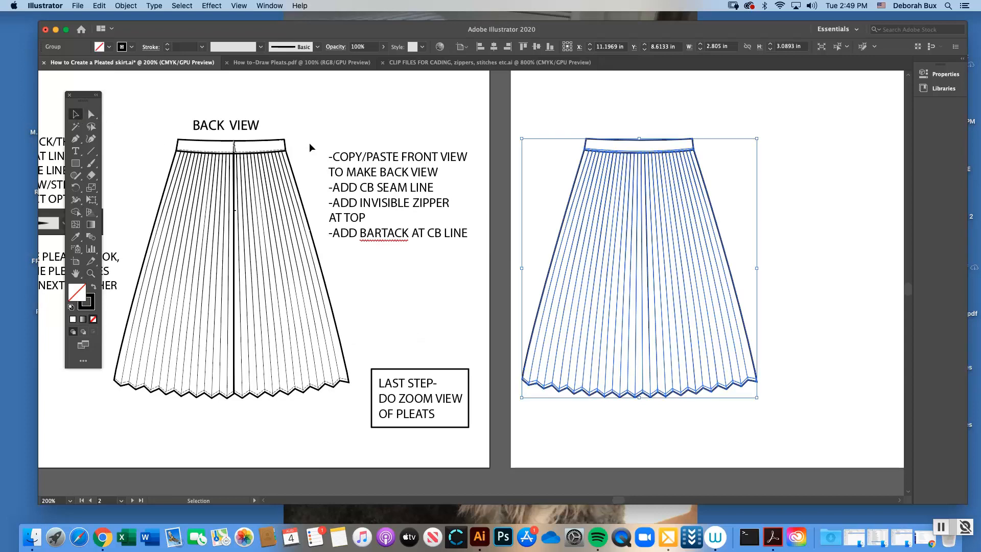
{"action": "left_click", "coordinate": [611, 172]}
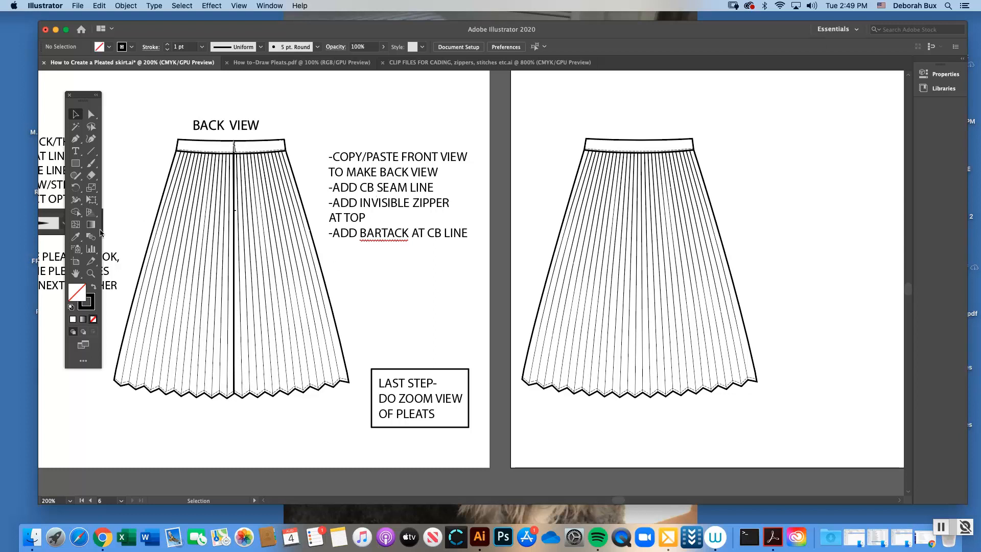
Examine the back view's centre-back seam, invisible zipper at the waistband and bartack up close, and compare it with the copied front skirt
{"action": "left_click", "coordinate": [91, 274]}
{"action": "left_click", "coordinate": [289, 178]}
{"action": "left_click", "coordinate": [449, 295]}
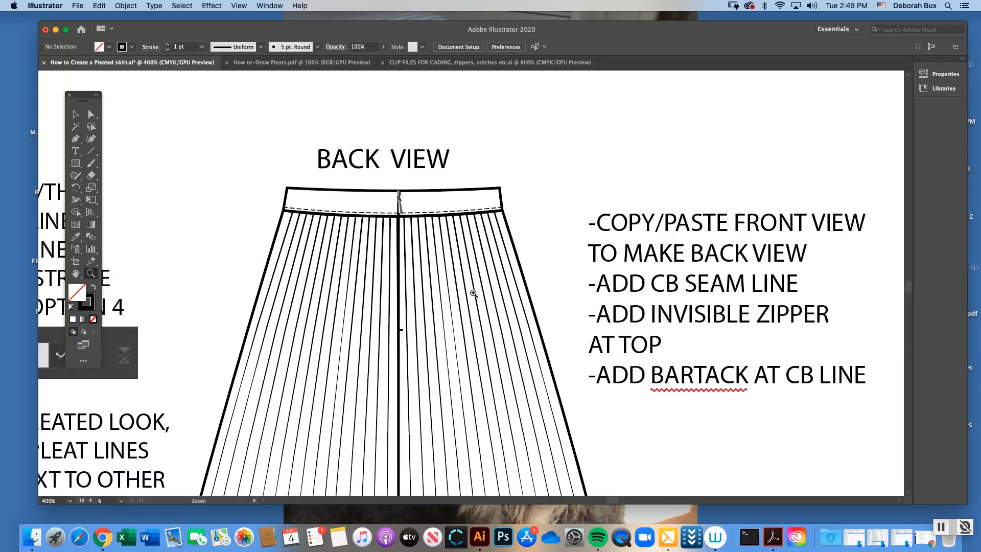
{"action": "left_click", "coordinate": [489, 293]}
{"action": "left_click", "coordinate": [76, 114]}
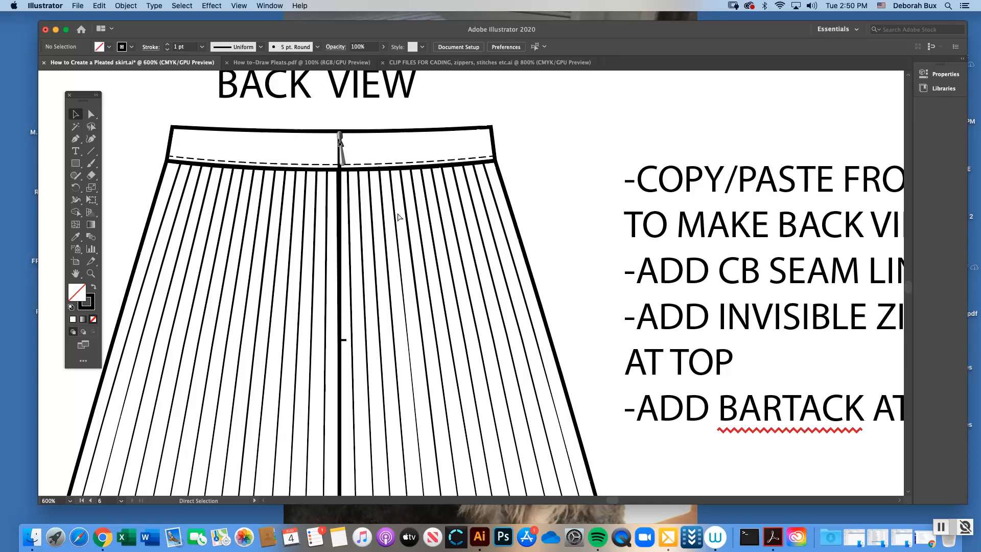
{"action": "key", "text": "super+minus"}
{"action": "key", "text": "super+minus"}
{"action": "key", "text": "super+minus"}
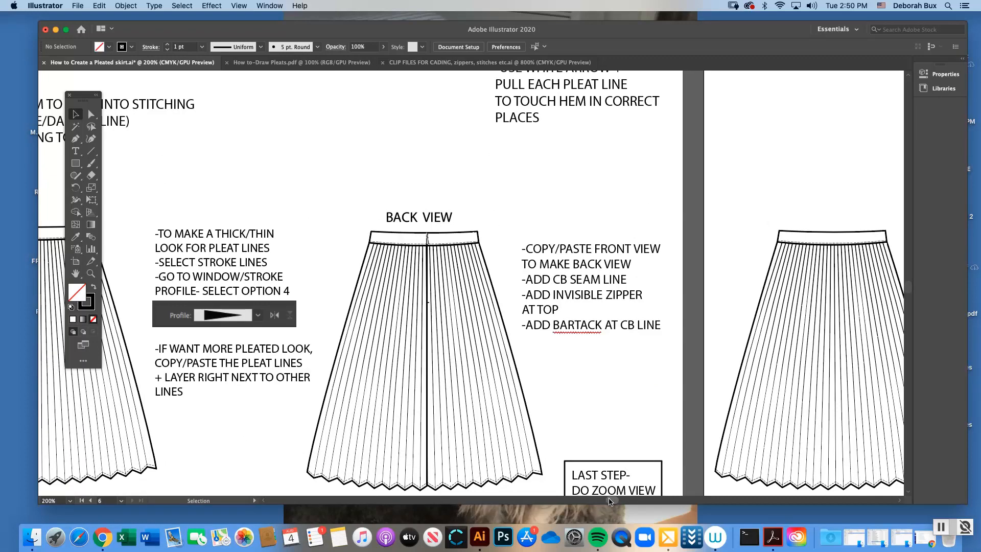
{"action": "left_click_drag", "start_coordinate": [614, 501], "coordinate": [616, 503]}
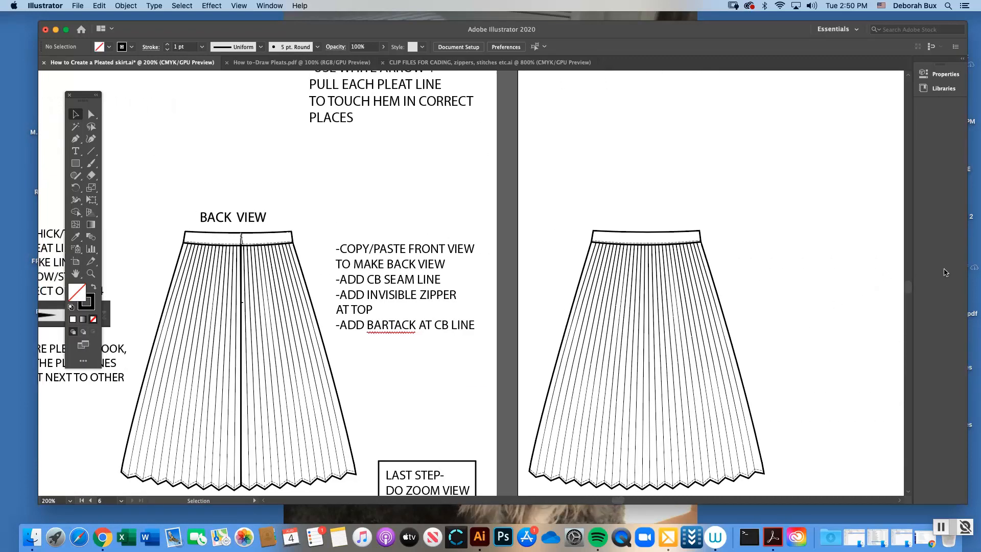
Draw a straight centre-back seam line on the copied skirt from the waistband's top edge down to the zigzag hem
{"action": "scroll", "coordinate": [904, 286], "scroll_direction": "down", "scroll_amount": 3}
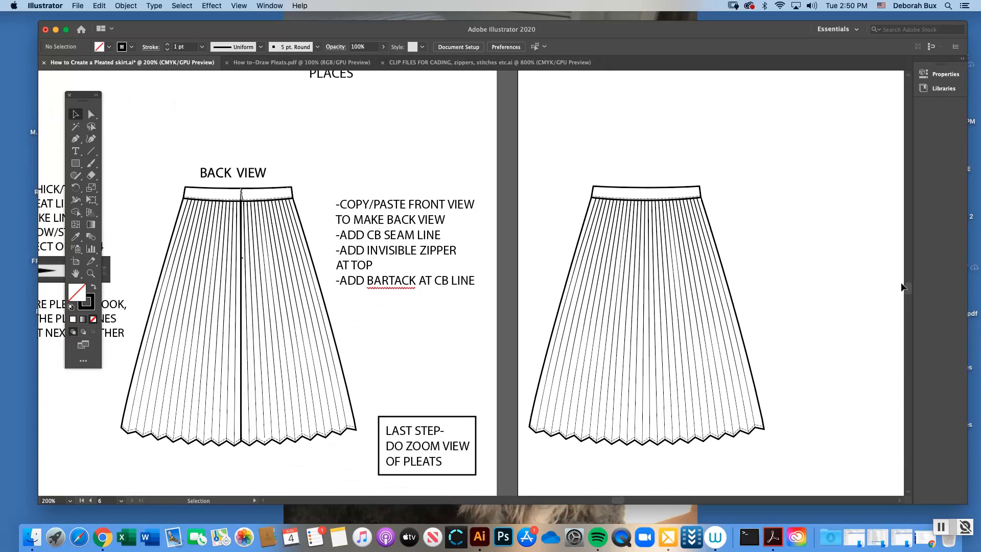
{"action": "left_click", "coordinate": [257, 146]}
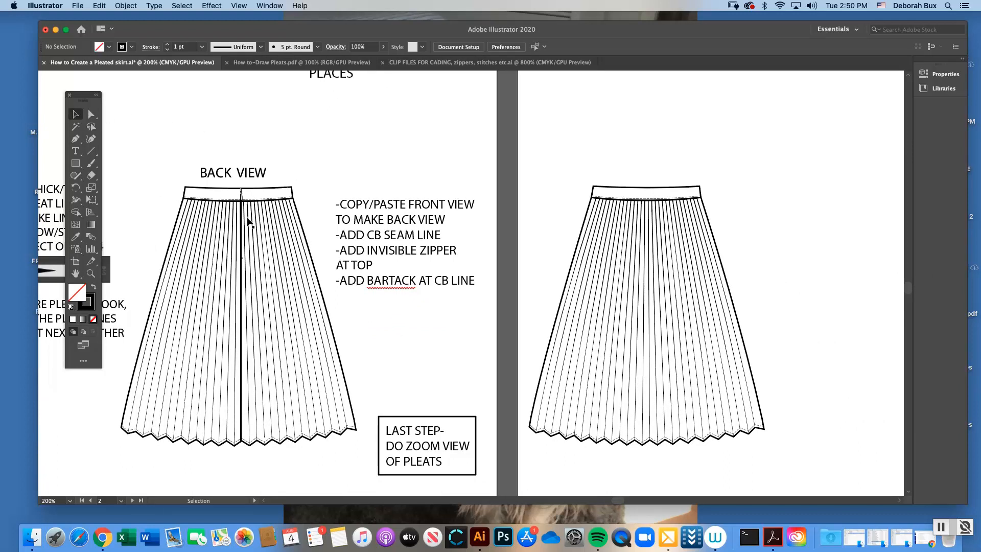
{"action": "left_click", "coordinate": [76, 138]}
{"action": "left_click", "coordinate": [94, 301]}
{"action": "left_click", "coordinate": [645, 188]}
{"action": "left_click", "coordinate": [646, 434], "text": "shift"}
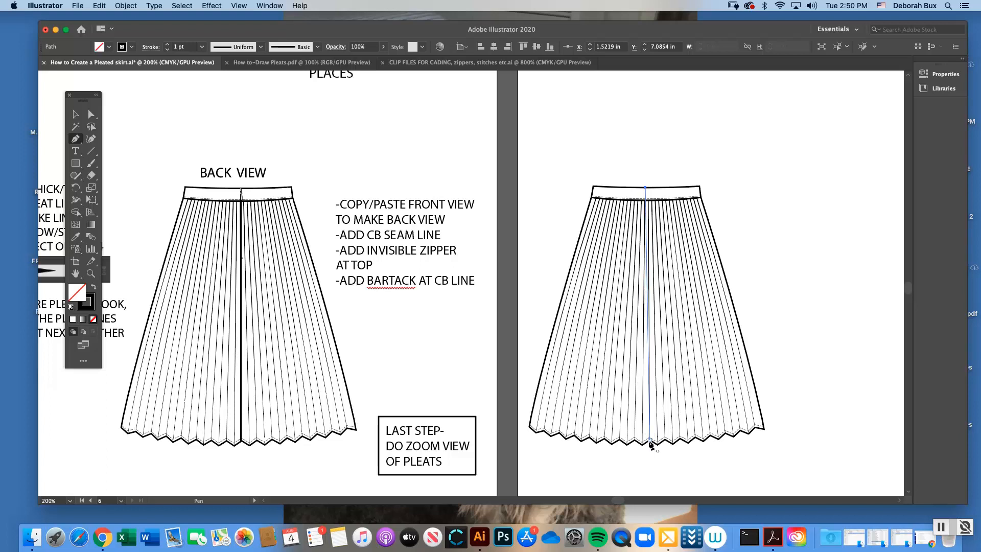
{"action": "left_click", "coordinate": [649, 442]}
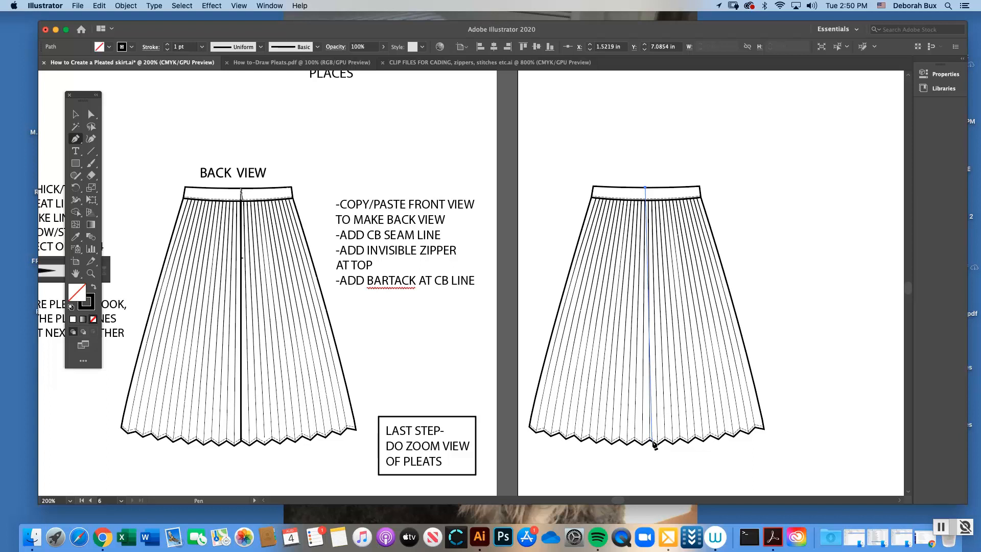
{"action": "left_click", "coordinate": [653, 440]}
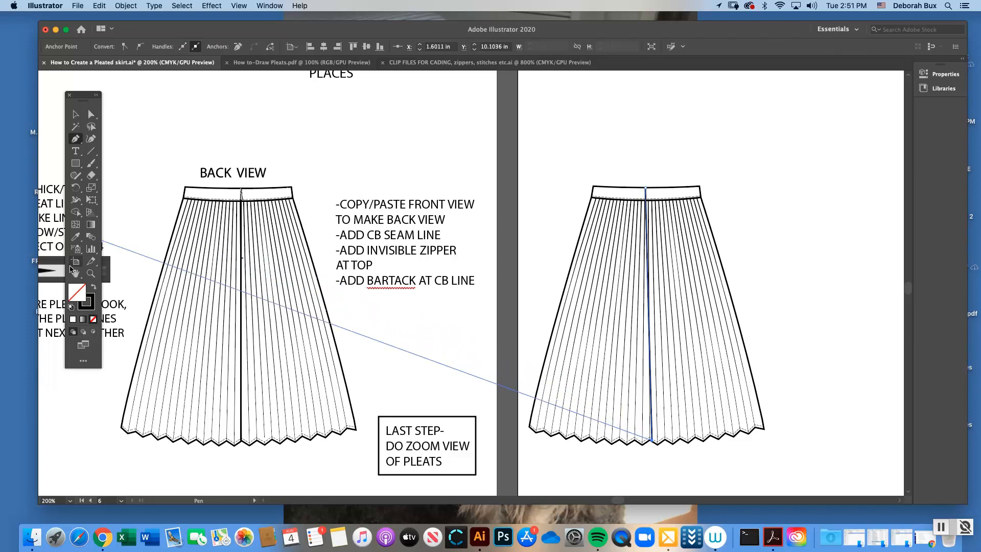
Move the seam line's lower end point slightly so it meets the zigzag hem
{"action": "left_click", "coordinate": [91, 274]}
{"action": "left_click", "coordinate": [718, 354]}
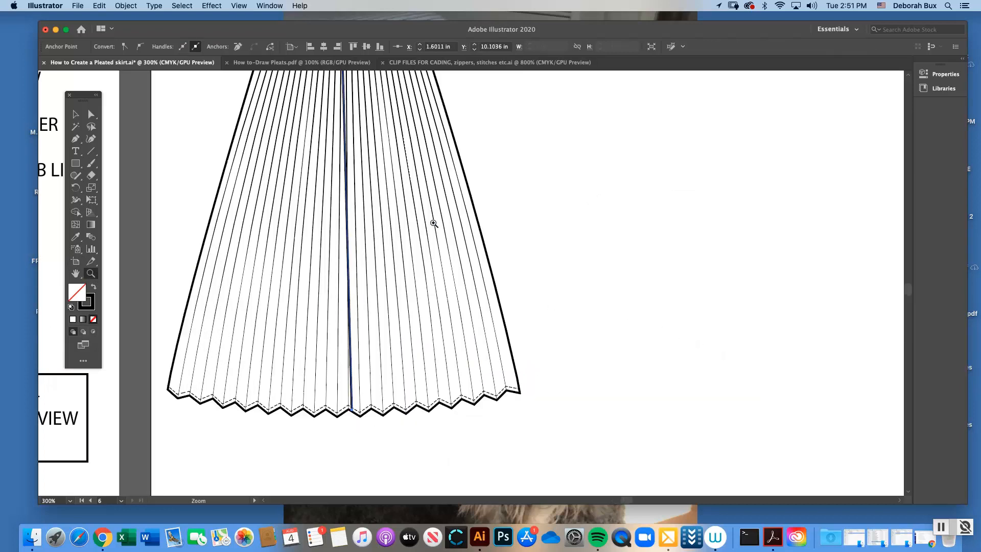
{"action": "left_click_drag", "start_coordinate": [907, 287], "coordinate": [908, 284]}
{"action": "scroll", "coordinate": [909, 286], "scroll_direction": "up", "scroll_amount": 2}
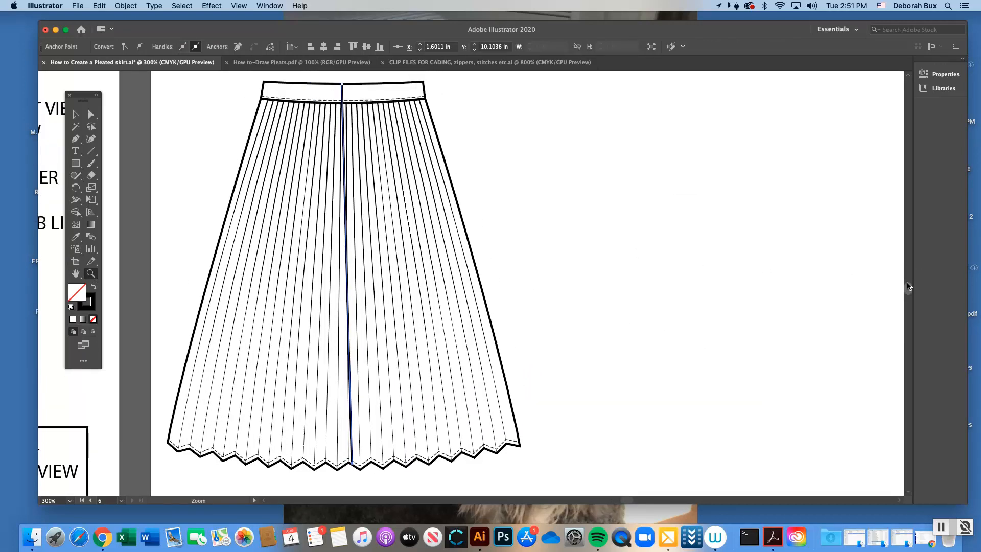
{"action": "left_click", "coordinate": [92, 116]}
{"action": "left_click", "coordinate": [229, 138]}
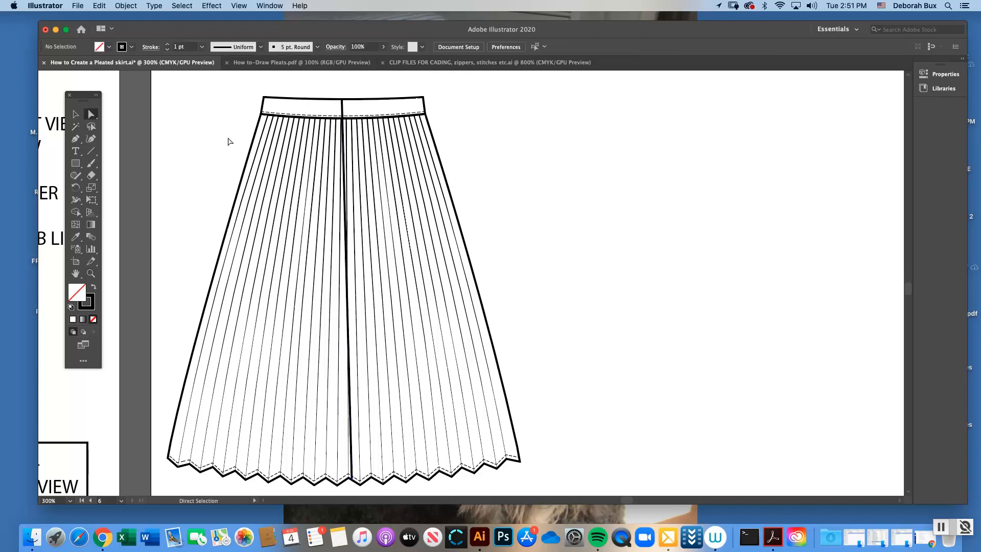
{"action": "left_click", "coordinate": [352, 481]}
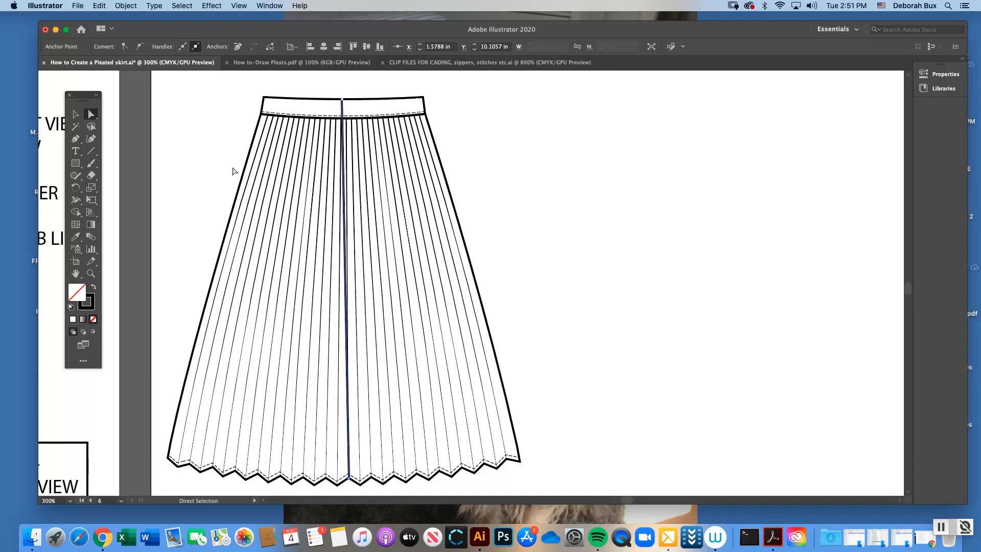
Move the whole seam line off the skirt into the blank area, undo the move, and deselect the line
{"action": "key", "text": "v"}
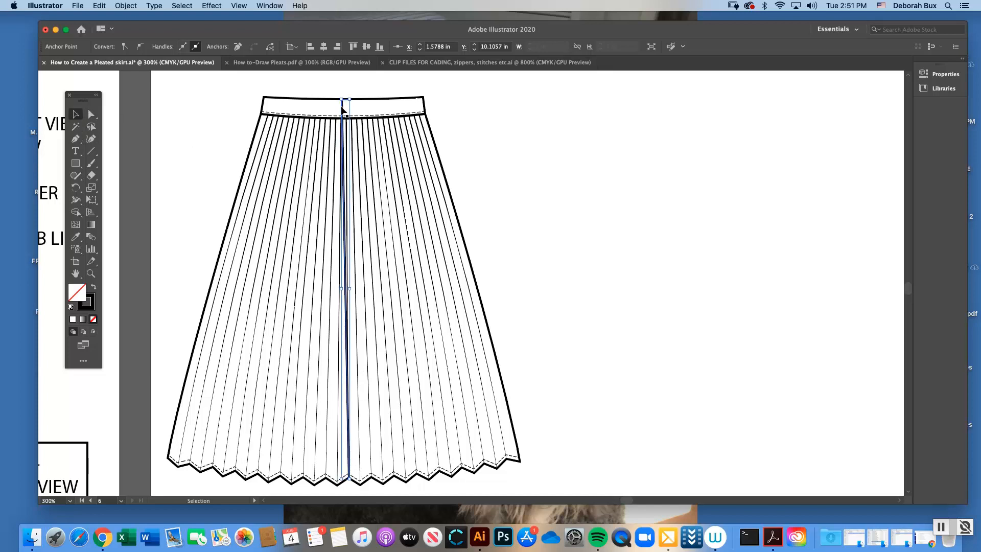
{"action": "left_click_drag", "start_coordinate": [343, 109], "coordinate": [560, 121]}
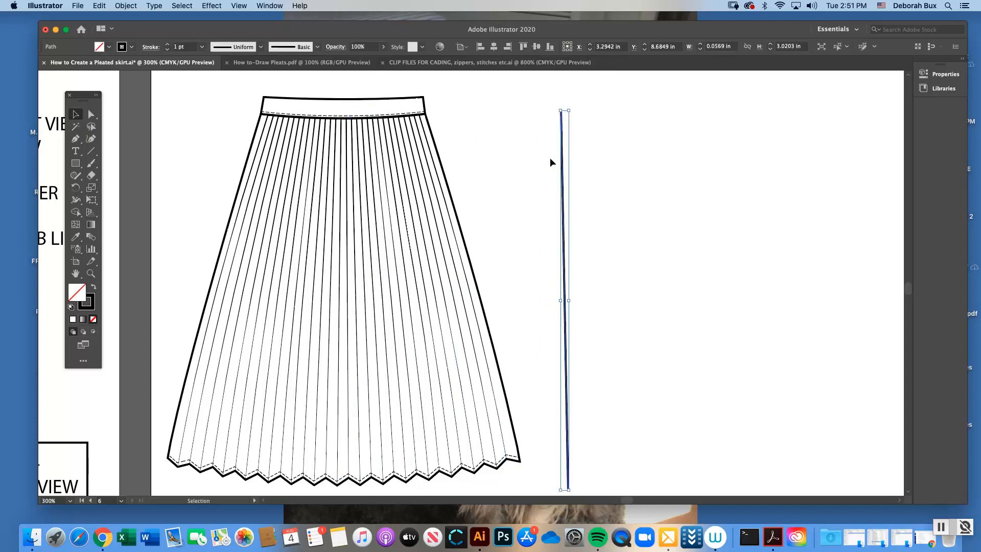
{"action": "key", "text": "super+z"}
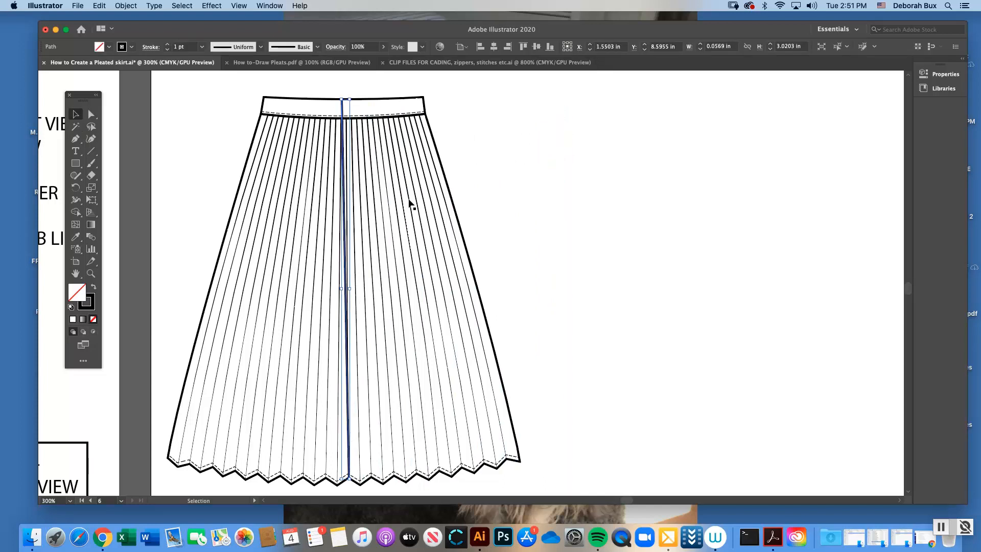
{"action": "left_click", "coordinate": [210, 116]}
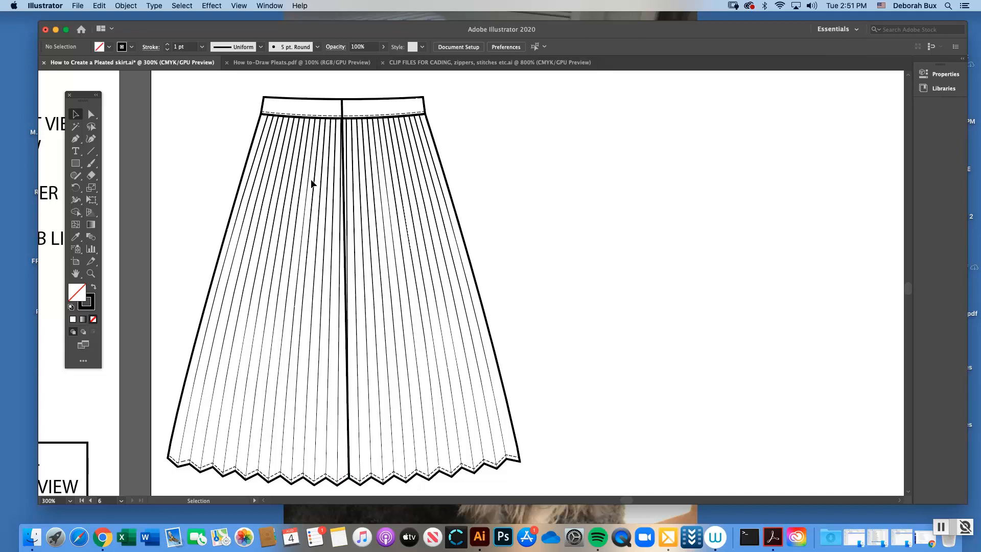
Examine the reference back view's invisible zipper pull and the bartack on its centre-back seam up close
{"action": "key", "text": "super+minus"}
{"action": "key", "text": "super+minus"}
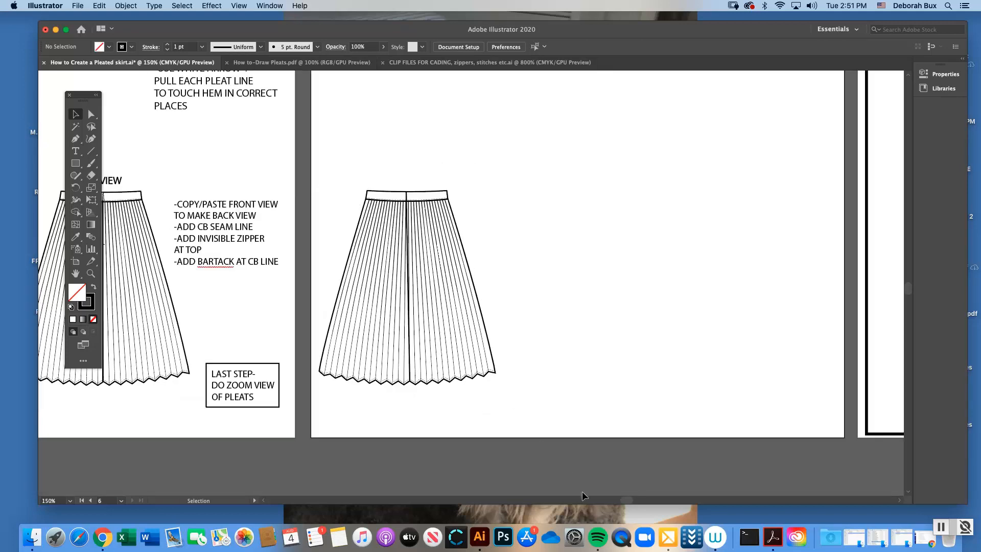
{"action": "scroll", "coordinate": [623, 500], "scroll_direction": "left", "scroll_amount": 6}
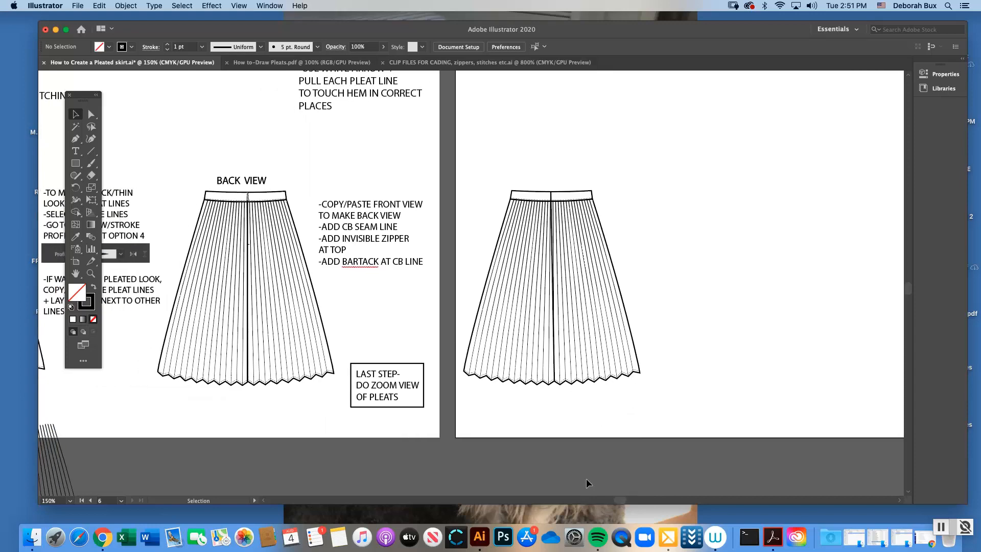
{"action": "left_click", "coordinate": [250, 249]}
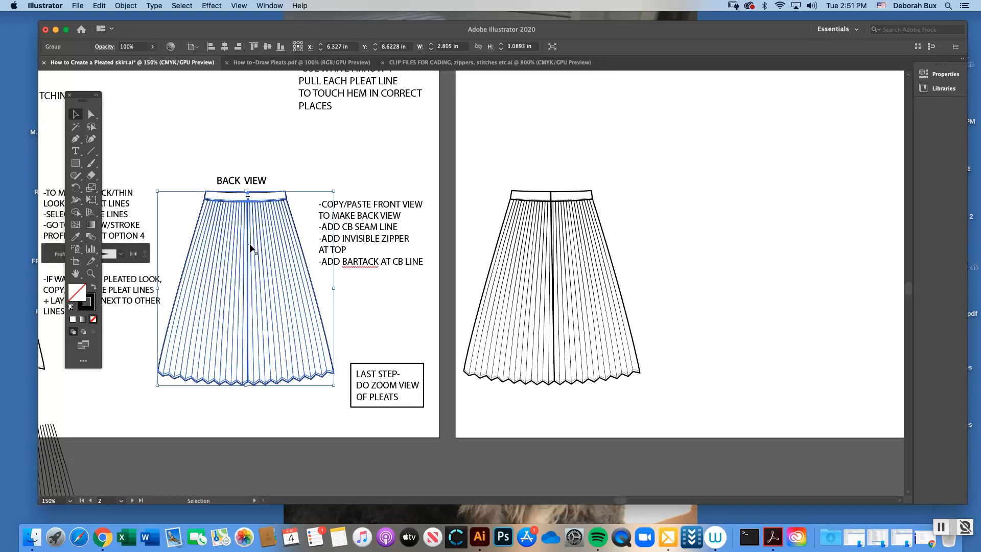
{"action": "left_click", "coordinate": [302, 168]}
{"action": "left_click", "coordinate": [90, 274]}
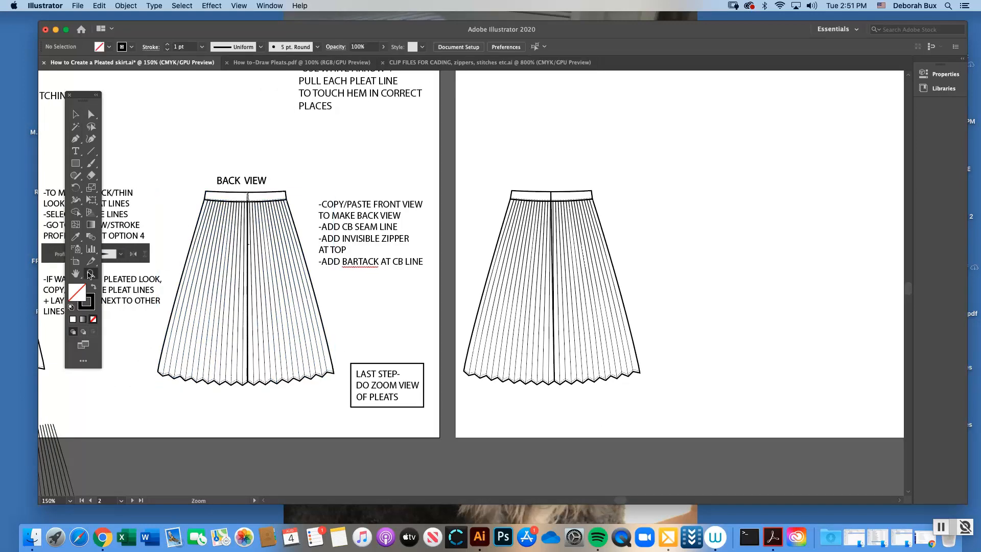
{"action": "left_click", "coordinate": [282, 227]}
{"action": "left_click", "coordinate": [466, 280]}
{"action": "left_click", "coordinate": [480, 269]}
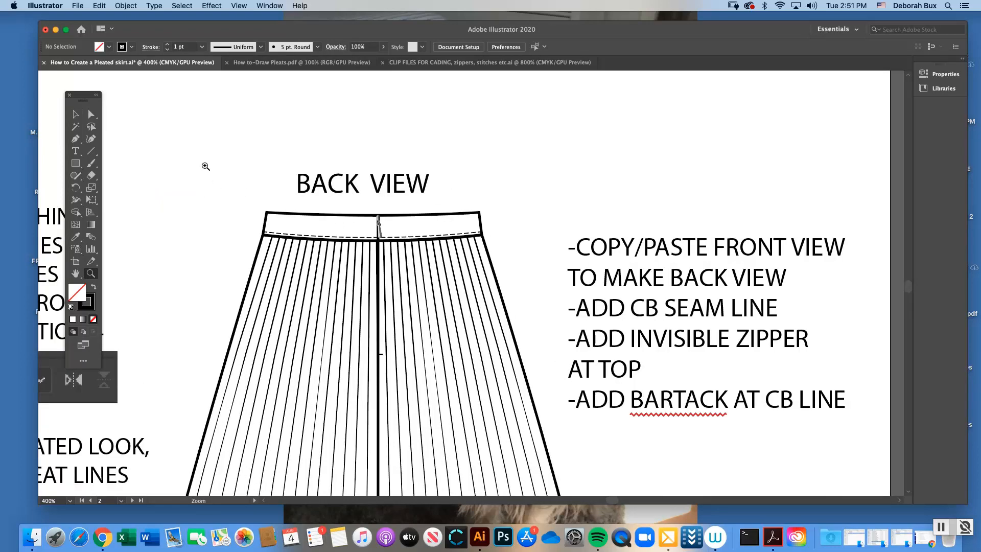
{"action": "left_click", "coordinate": [455, 277]}
{"action": "left_click", "coordinate": [76, 114]}
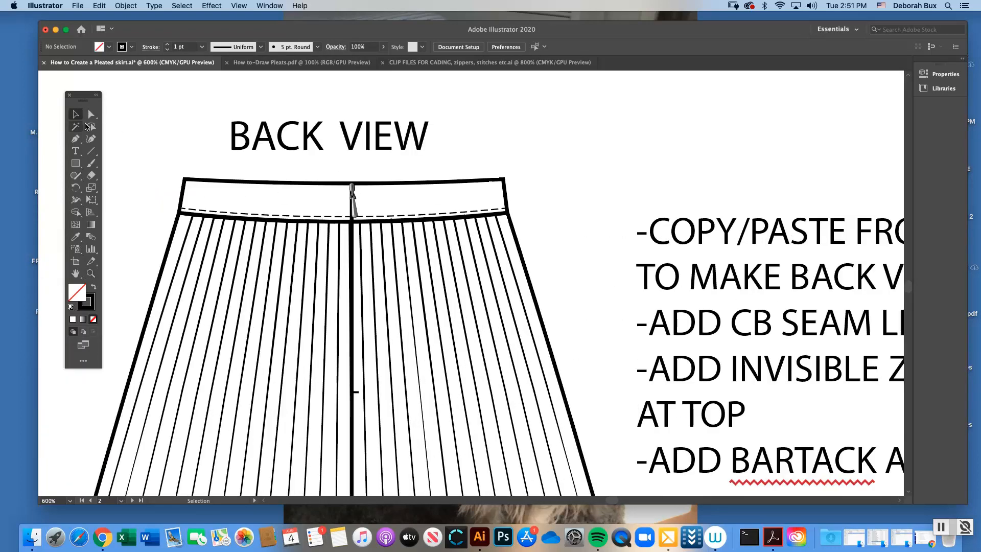
{"action": "left_click", "coordinate": [356, 394]}
{"action": "left_click", "coordinate": [375, 167]}
{"action": "key", "text": "super+minus"}
{"action": "key", "text": "super+minus"}
{"action": "key", "text": "super+minus"}
{"action": "key", "text": "super+minus"}
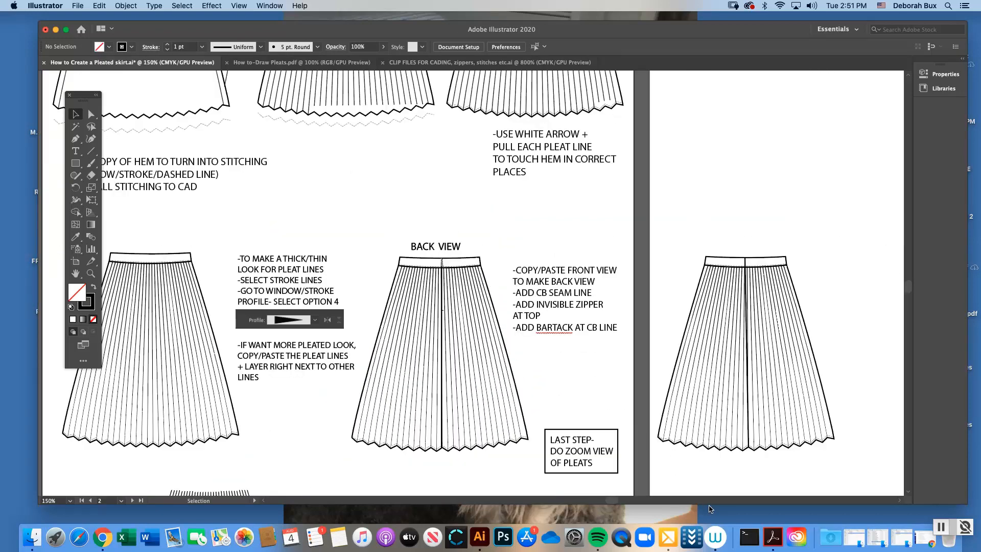
Draw a short horizontal bartack from the copied skirt's centre-back seam to the adjacent pleat line, a little below the waistband
{"action": "scroll", "coordinate": [620, 501], "scroll_direction": "right", "scroll_amount": 10}
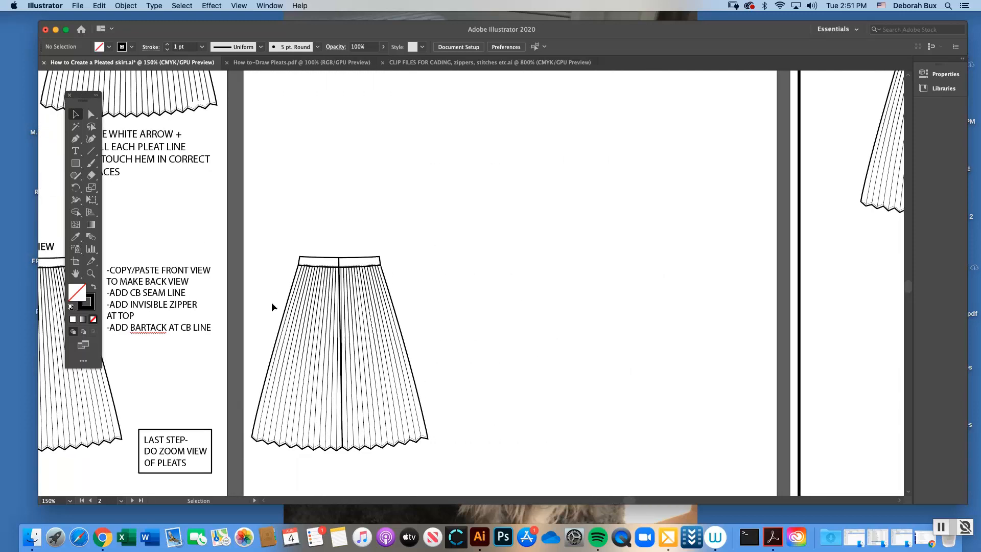
{"action": "left_click", "coordinate": [88, 273]}
{"action": "left_click_drag", "start_coordinate": [387, 319], "coordinate": [462, 283]}
{"action": "left_click", "coordinate": [463, 283]}
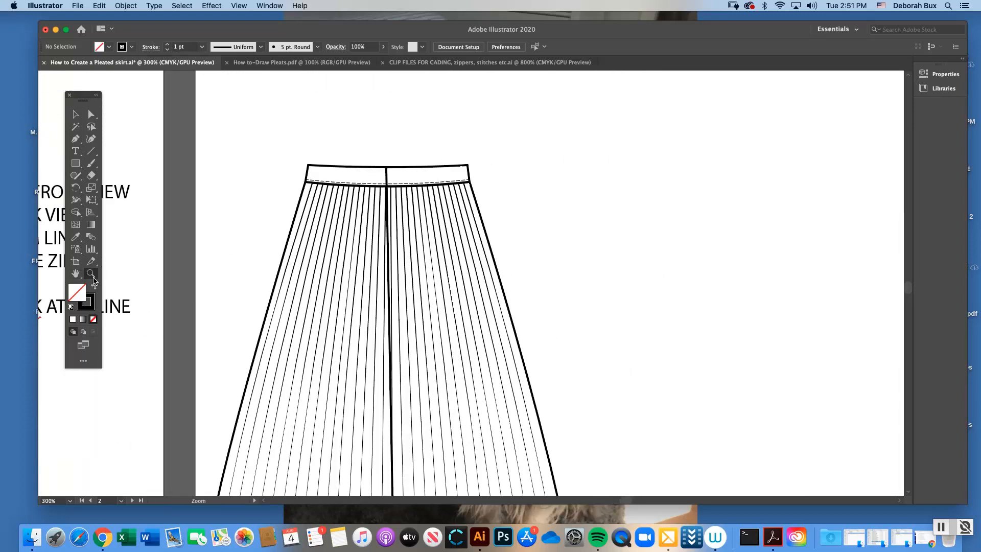
{"action": "left_click_drag", "start_coordinate": [458, 292], "coordinate": [461, 292]}
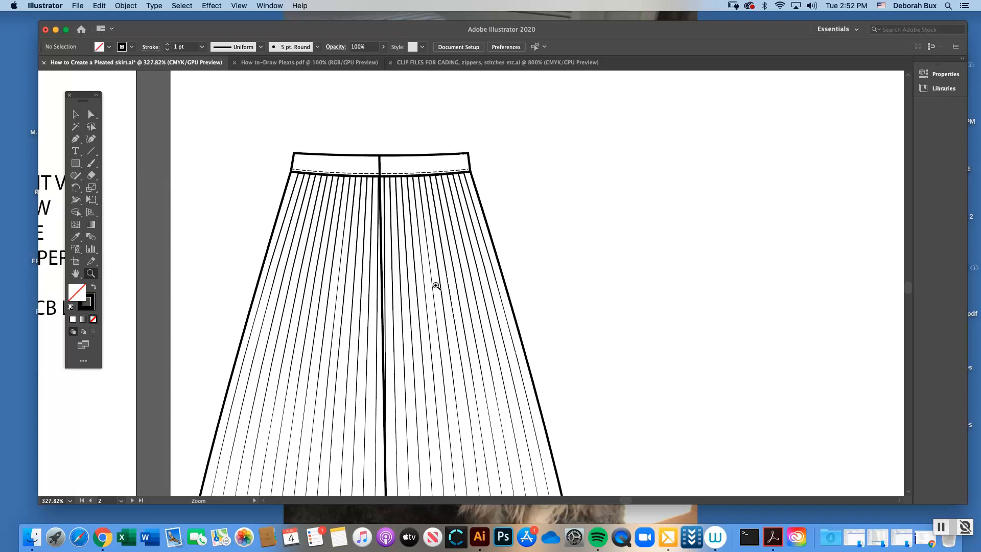
{"action": "left_click", "coordinate": [448, 290]}
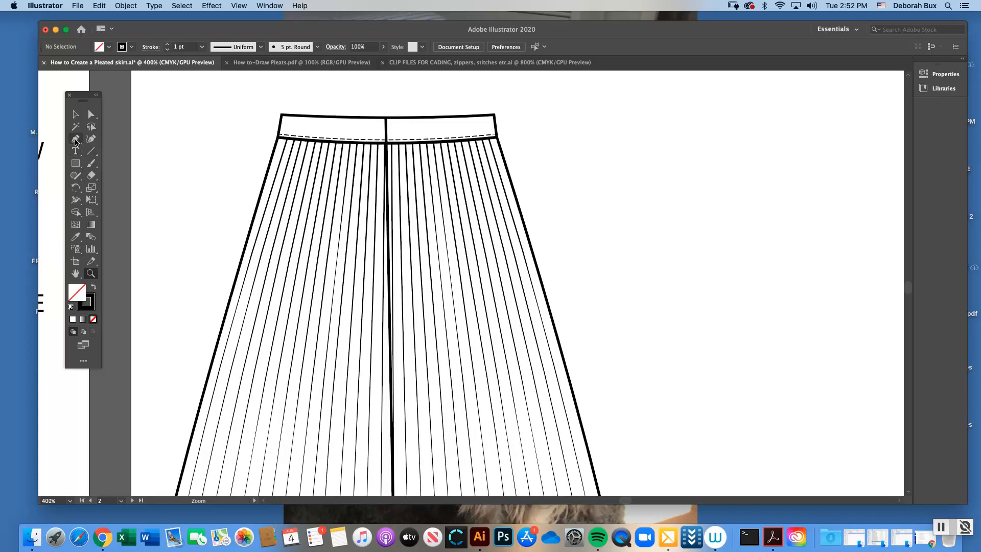
{"action": "left_click", "coordinate": [76, 139]}
{"action": "left_click", "coordinate": [389, 236]}
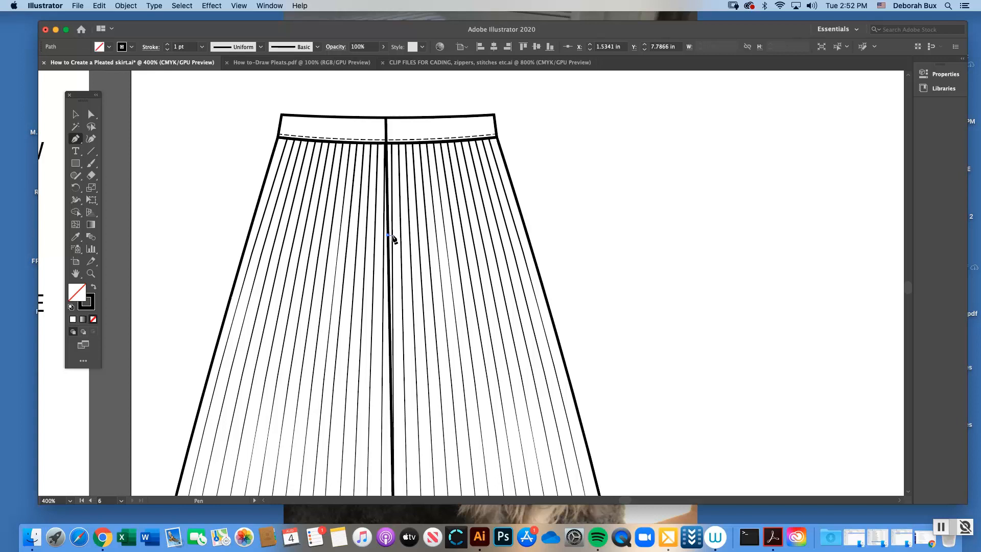
{"action": "left_click_drag", "start_coordinate": [392, 237], "coordinate": [399, 241]}
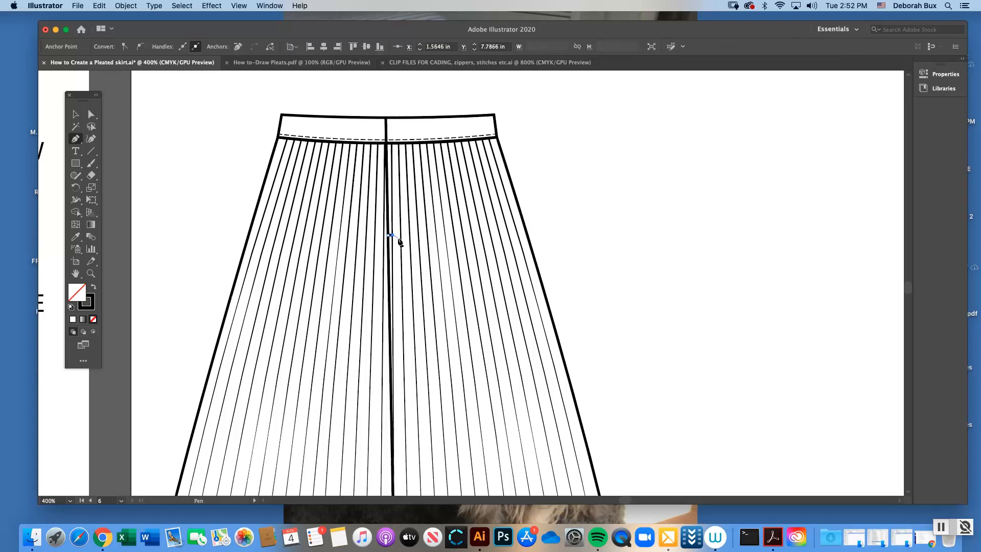
Inspect the bartack's placement up close, deselect it, and review it on the whole skirt
{"action": "left_click", "coordinate": [91, 273]}
{"action": "left_click", "coordinate": [447, 262]}
{"action": "left_click", "coordinate": [460, 274]}
{"action": "left_click", "coordinate": [449, 273]}
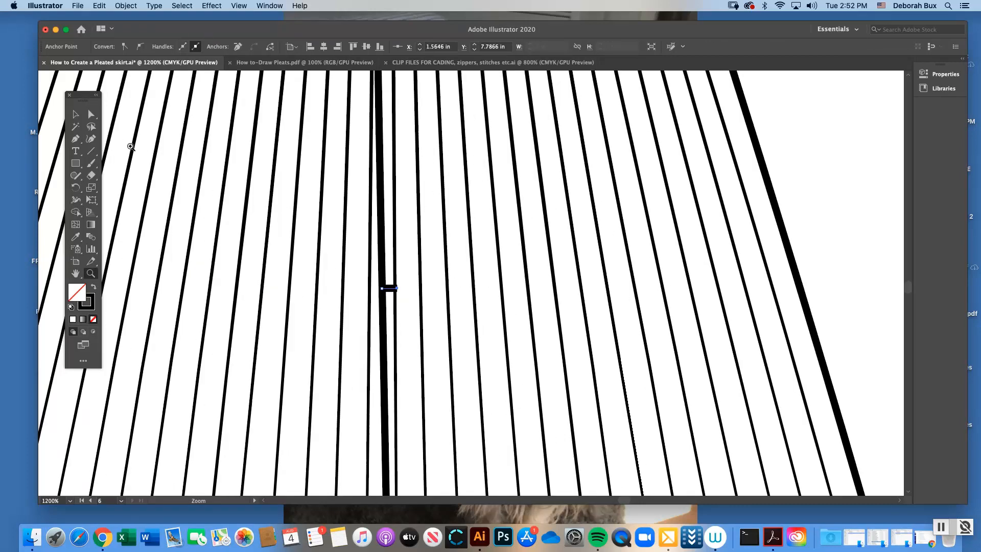
{"action": "left_click", "coordinate": [79, 118]}
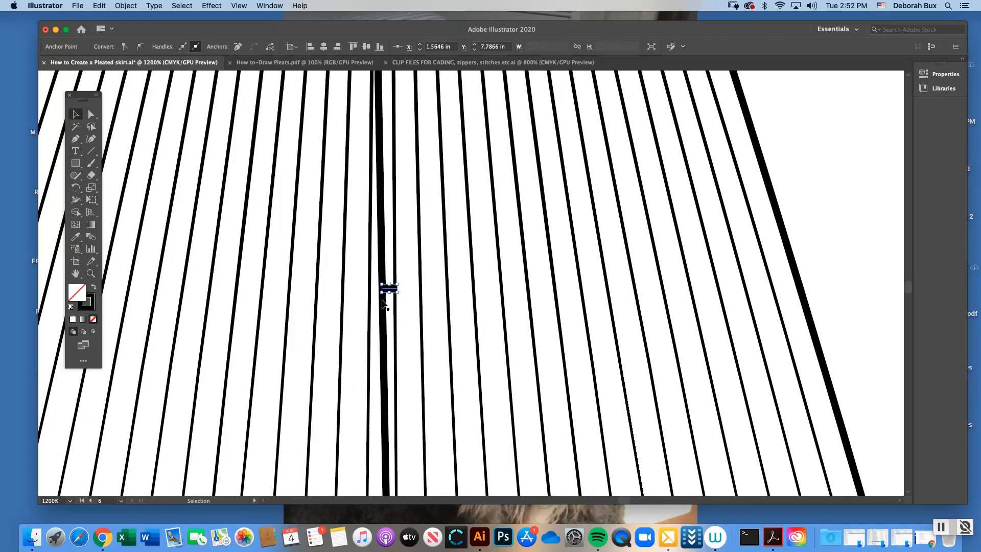
{"action": "left_click", "coordinate": [808, 189]}
{"action": "key", "text": "super+minus"}
{"action": "key", "text": "super+minus"}
{"action": "key", "text": "super+minus"}
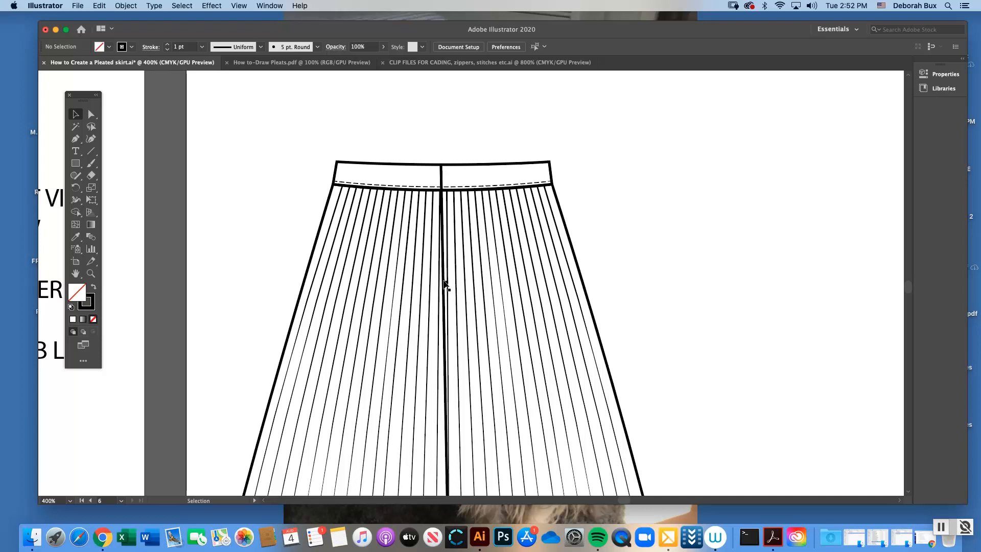
{"action": "key", "text": "a"}
{"action": "key", "text": "super+minus"}
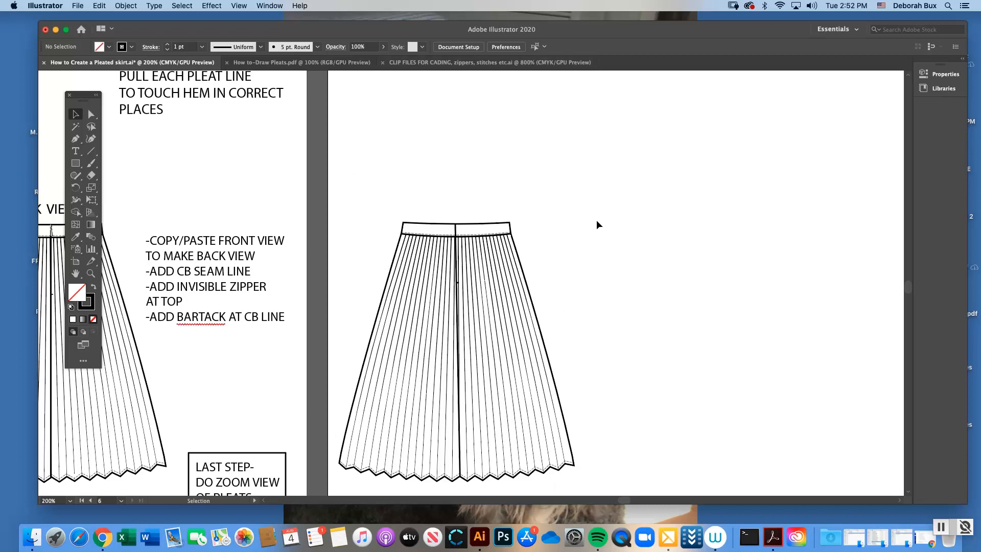
Switch to the CLIP FILES FOR CADING document and view its whole library of buttons, zippers, sliders and stitches
{"action": "left_click", "coordinate": [456, 64]}
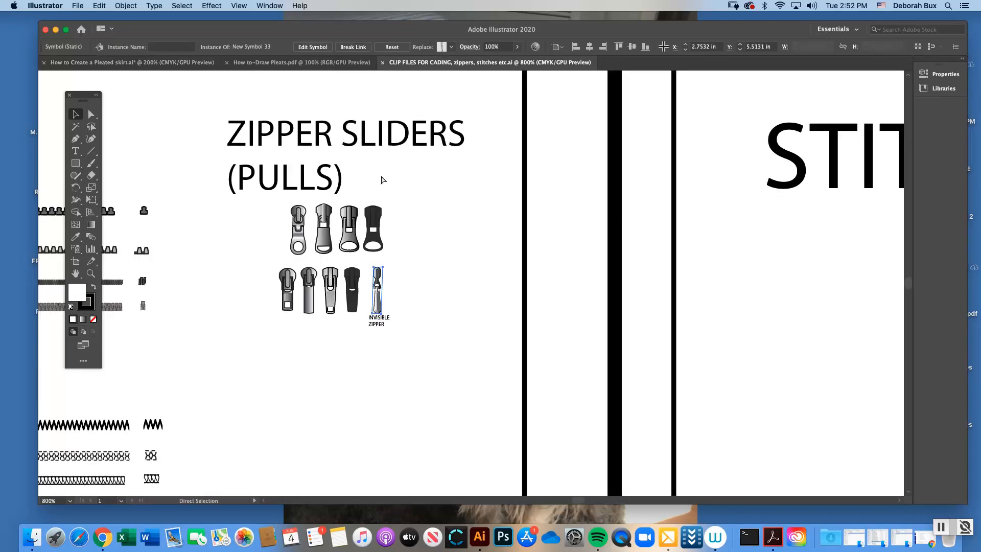
{"action": "key", "text": "super+minus"}
{"action": "key", "text": "super+minus"}
{"action": "key", "text": "super+minus"}
{"action": "key", "text": "super+minus"}
{"action": "key", "text": "super+minus"}
{"action": "key", "text": "super+minus"}
{"action": "key", "text": "super+minus"}
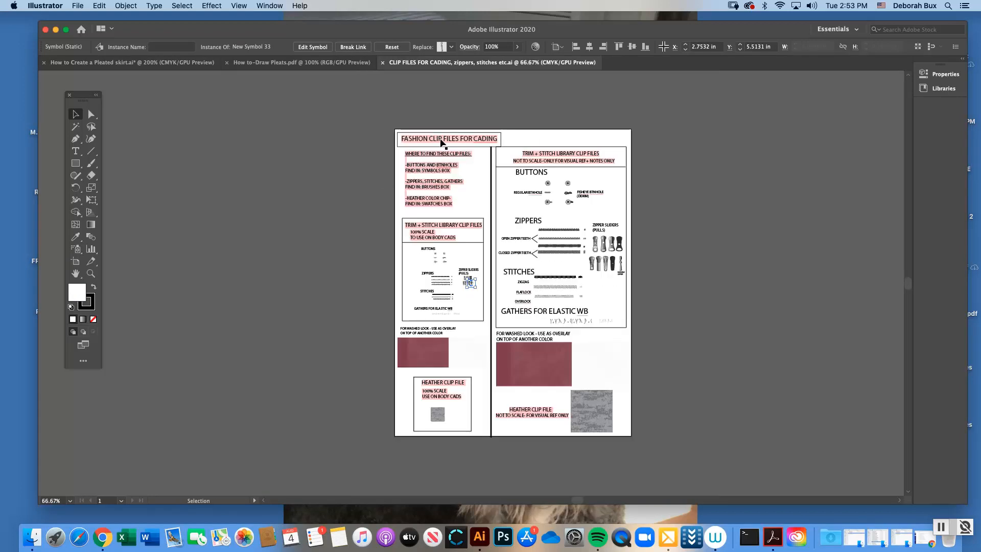
Switch to the course modules page in Chrome and locate CLIP FILES FOR CADING, zippers, stitches etc.ai under GENERAL CADING INFO
{"action": "left_click", "coordinate": [925, 536]}
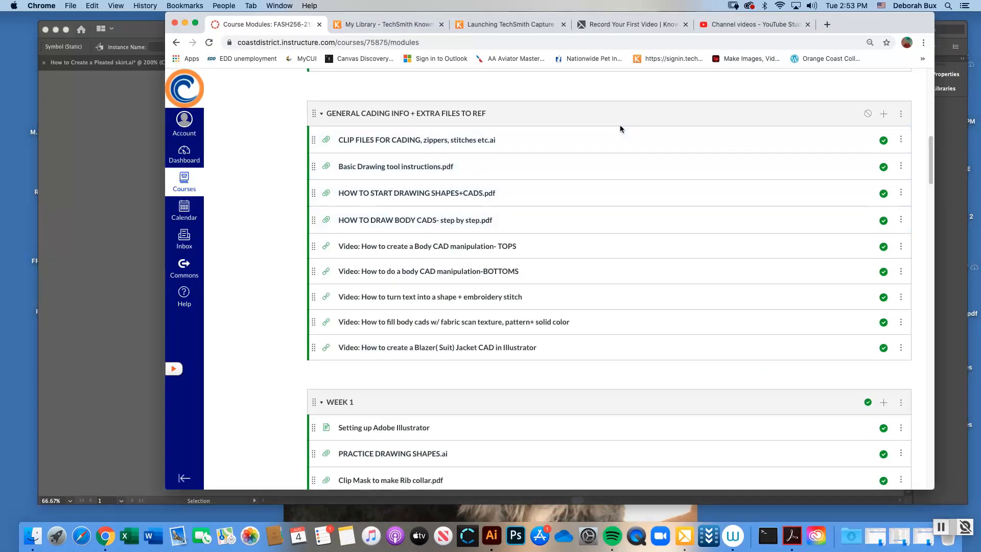
{"action": "scroll", "coordinate": [929, 160], "scroll_direction": "up", "scroll_amount": 3}
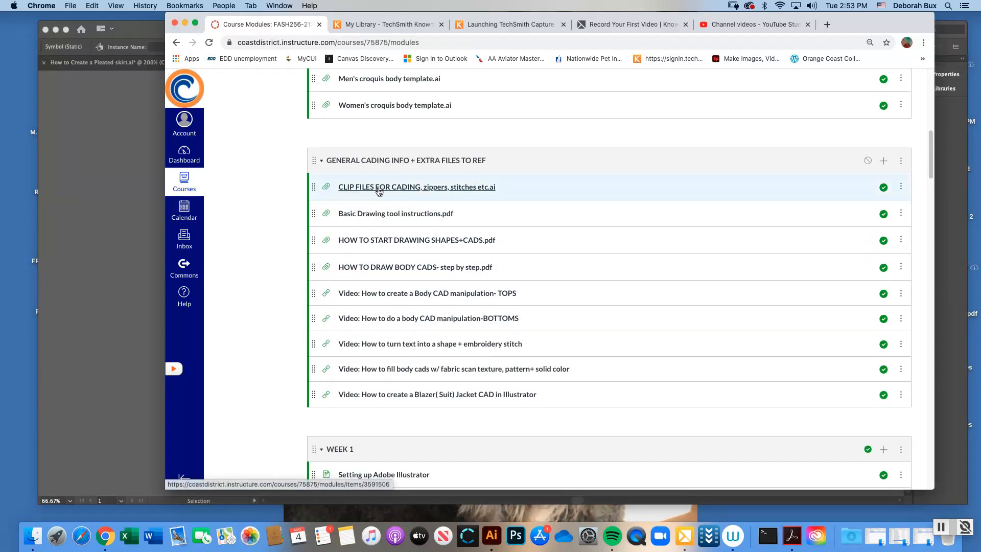
Return to the CLIP FILES FOR CADING document in Illustrator and copy the invisible zipper pull from the 100% scale zipper sliders
{"action": "left_click", "coordinate": [187, 24]}
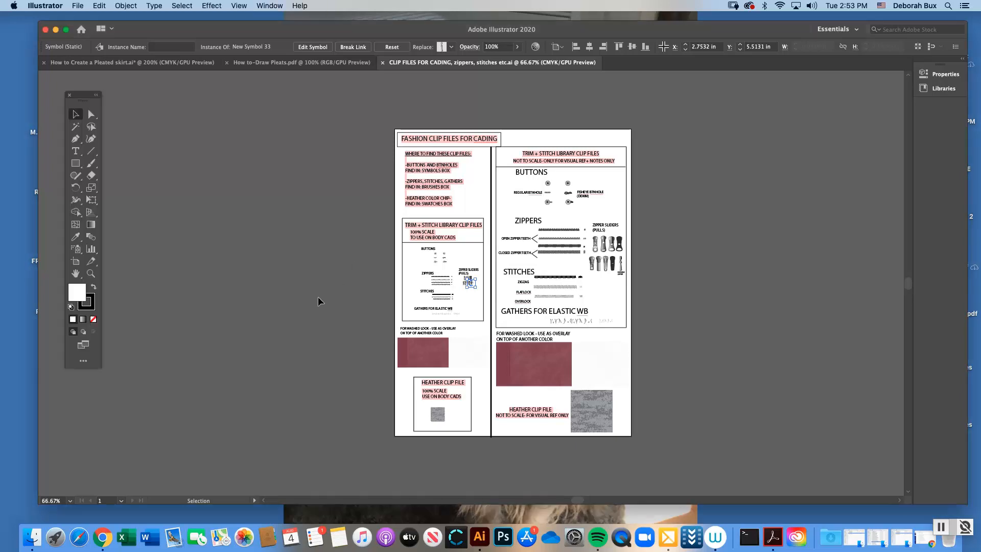
{"action": "left_click", "coordinate": [96, 273]}
{"action": "left_click", "coordinate": [499, 276]}
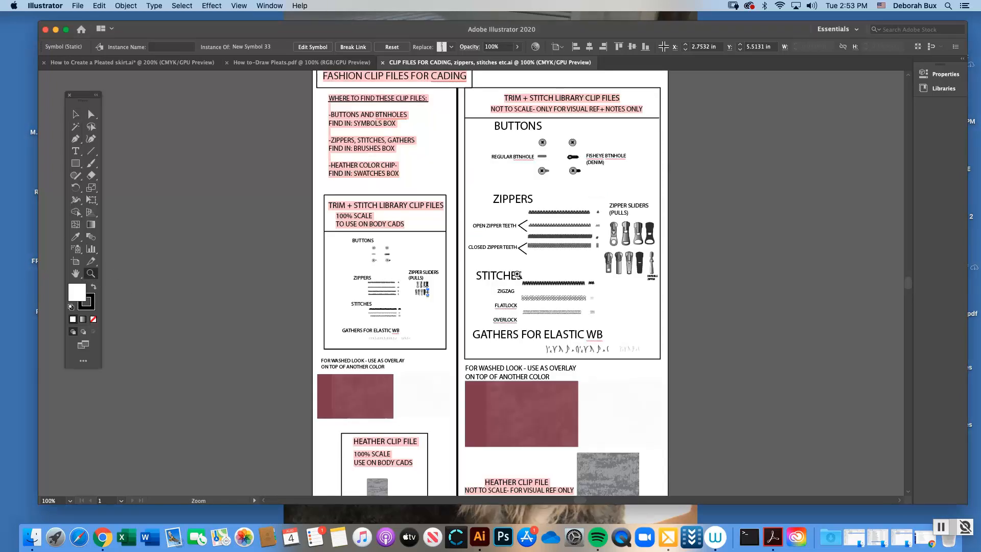
{"action": "left_click", "coordinate": [449, 279]}
{"action": "left_click", "coordinate": [385, 306]}
{"action": "left_click", "coordinate": [442, 281]}
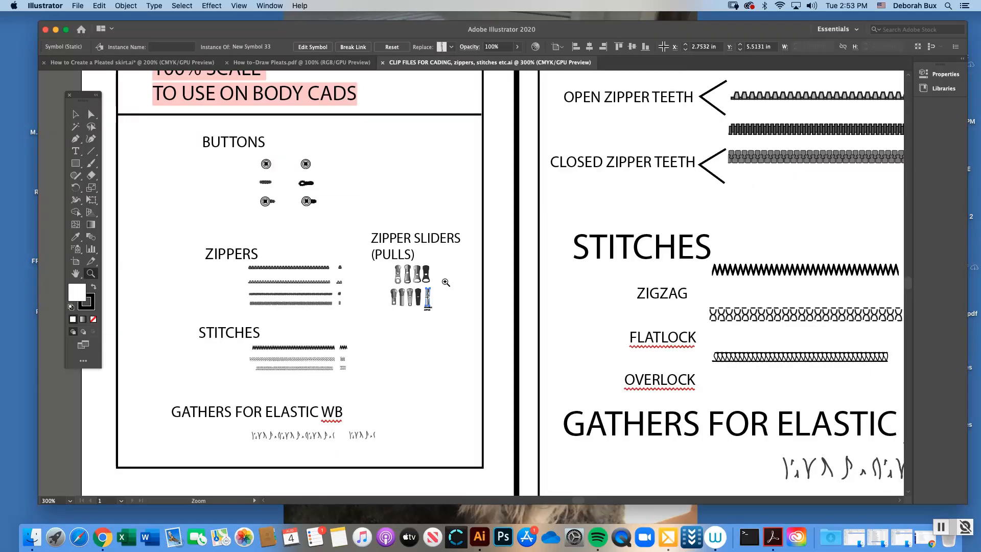
{"action": "left_click", "coordinate": [450, 286]}
{"action": "left_click", "coordinate": [481, 289]}
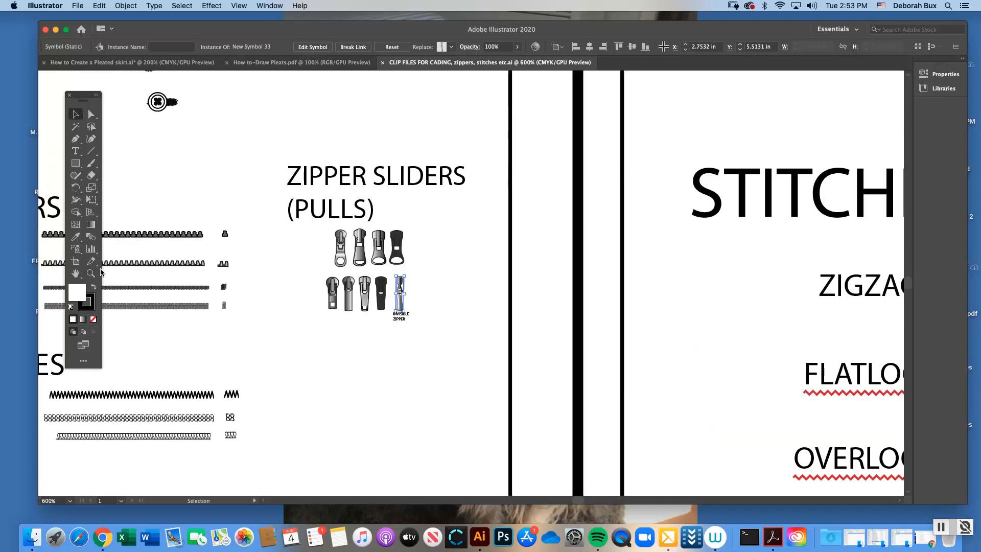
{"action": "left_click", "coordinate": [454, 292]}
{"action": "left_click", "coordinate": [75, 114]}
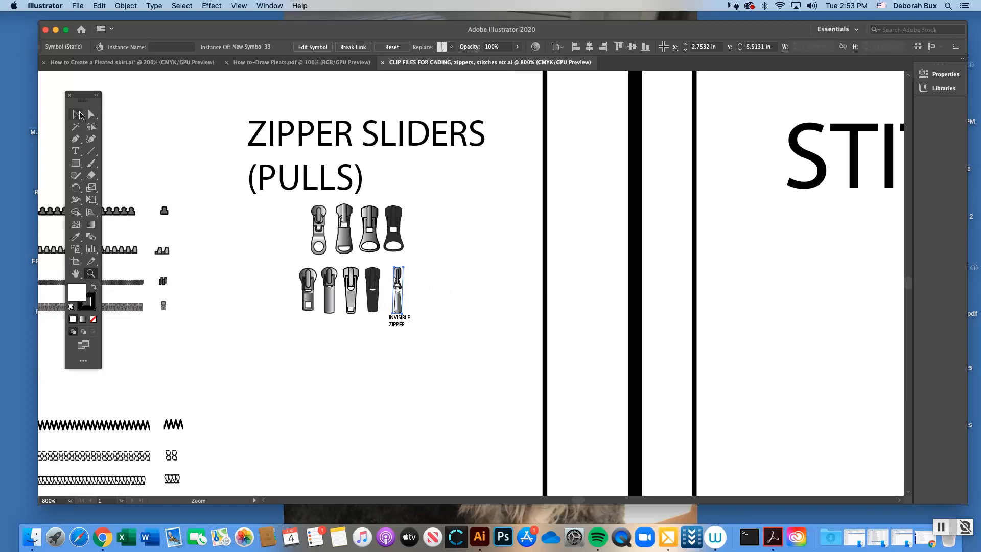
{"action": "left_click", "coordinate": [446, 295]}
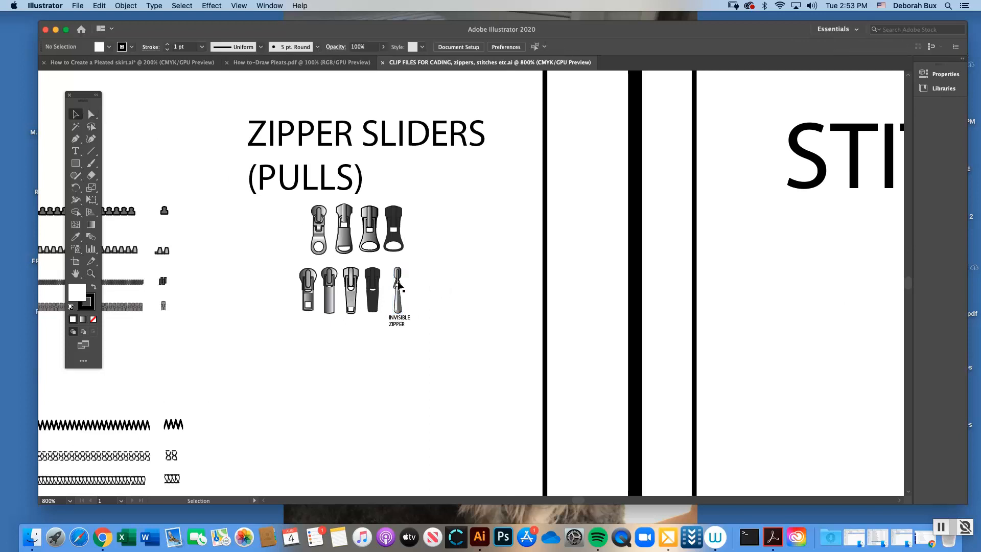
{"action": "left_click", "coordinate": [402, 290]}
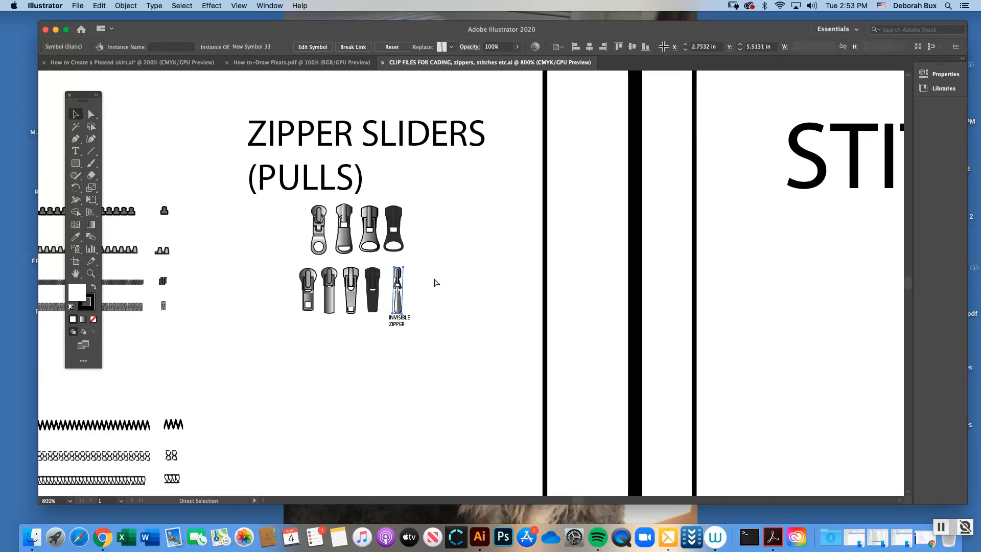
Switch to the How to Create a Pleated skirt.ai document and paste the invisible zipper pull beside the copied skirt's centre-back seam
{"action": "left_click", "coordinate": [164, 62]}
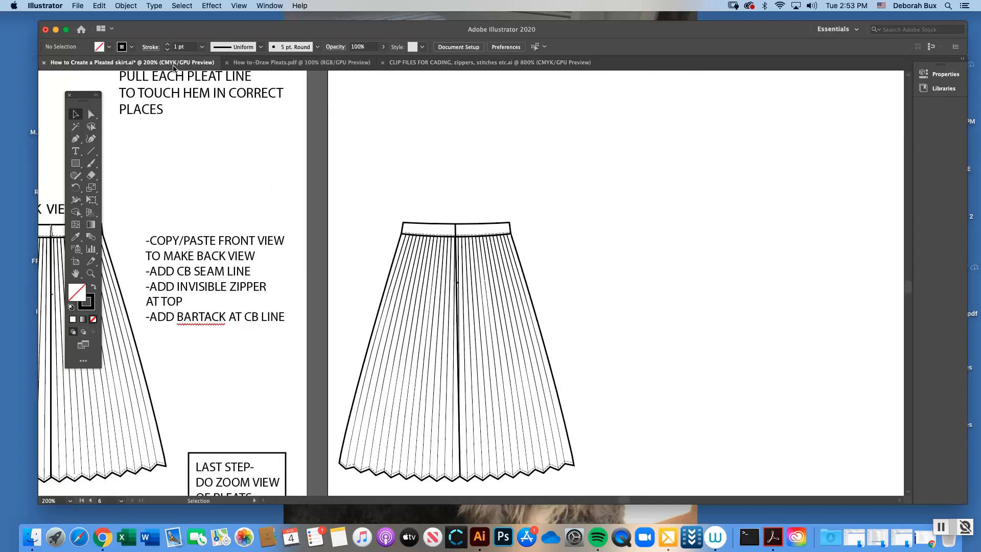
{"action": "left_click", "coordinate": [91, 273]}
{"action": "left_click_drag", "start_coordinate": [526, 278], "coordinate": [543, 280]}
{"action": "key", "text": "super+v"}
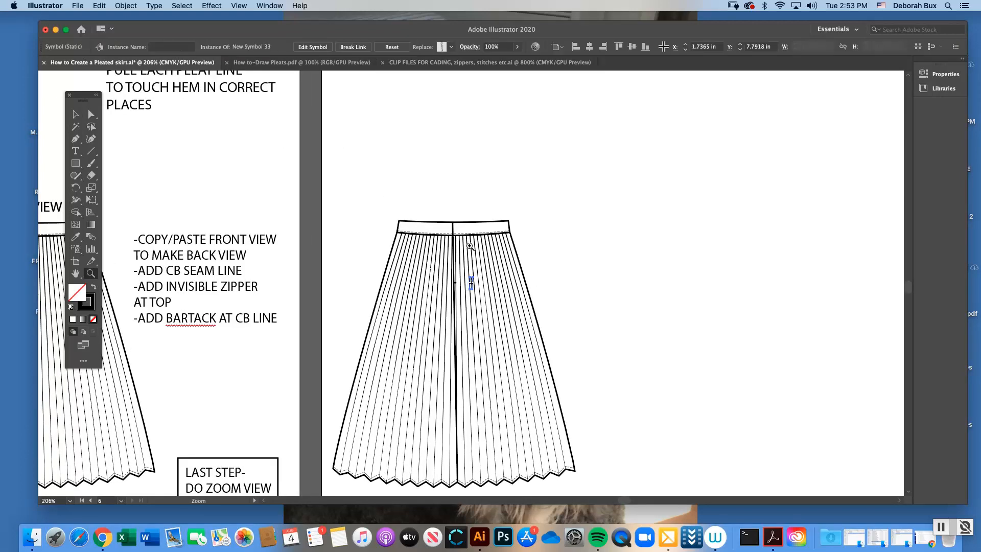
Move the pasted zipper pull onto the waistband at the top of the centre-back seam
{"action": "left_click", "coordinate": [524, 266]}
{"action": "key", "text": "super+equal"}
{"action": "key", "text": "super+equal"}
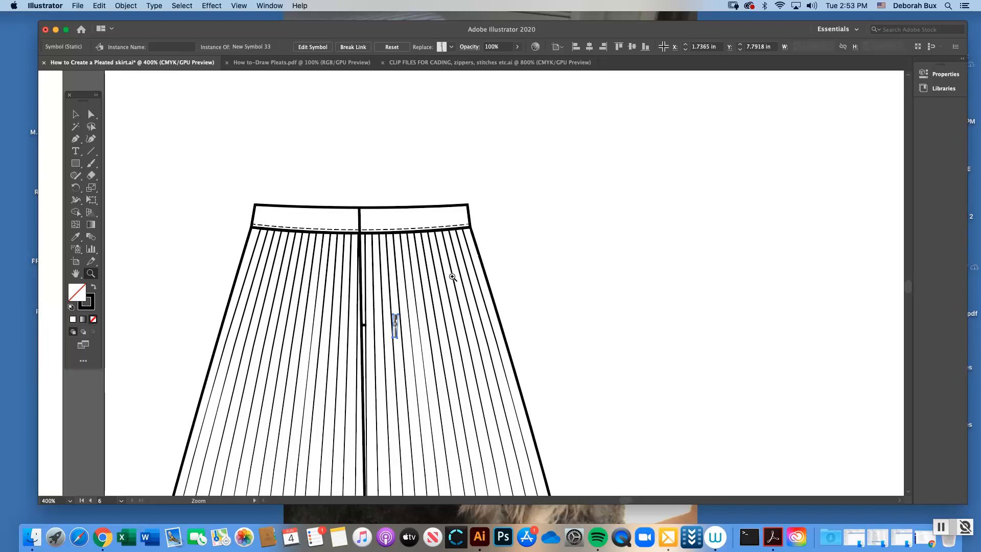
{"action": "key", "text": "v"}
{"action": "left_click", "coordinate": [210, 112]}
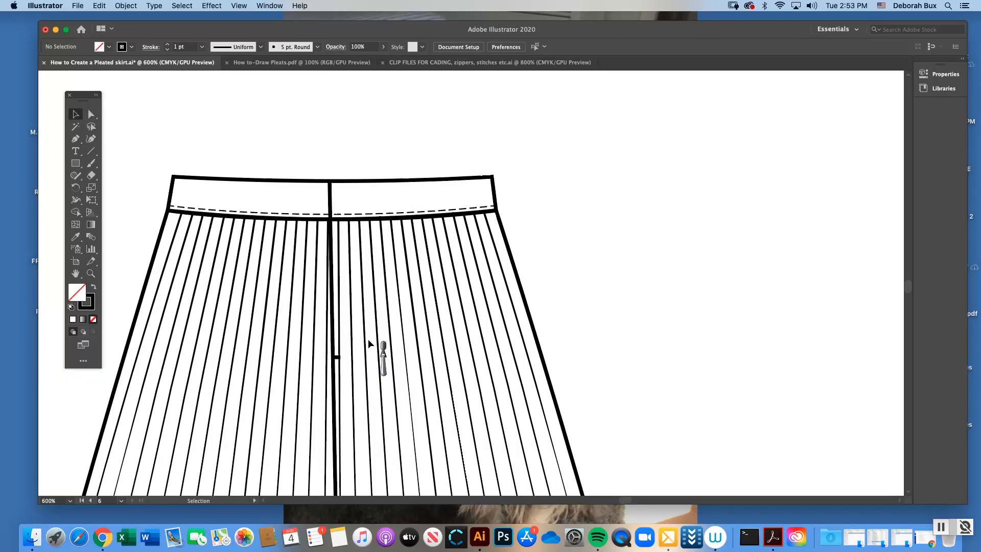
{"action": "left_click_drag", "start_coordinate": [384, 347], "coordinate": [330, 185]}
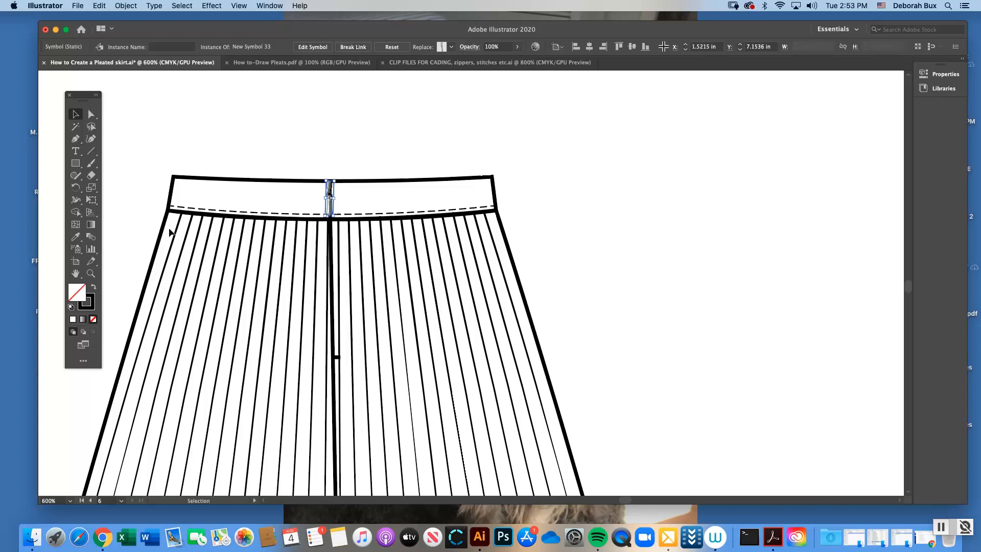
Nudge the zipper pull slightly to align it with the centre-back seam on the waistband, and deselect it
{"action": "left_click", "coordinate": [91, 273]}
{"action": "left_click", "coordinate": [273, 196]}
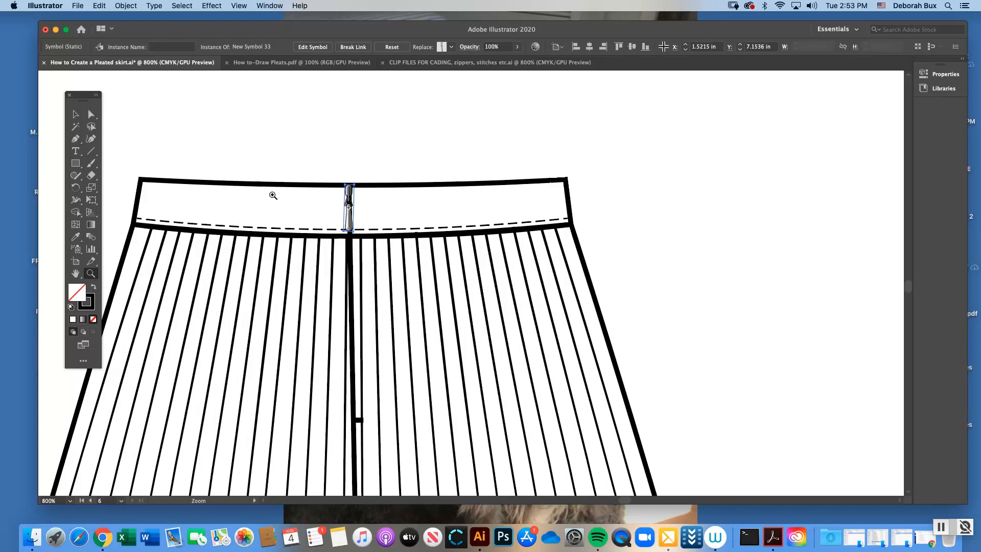
{"action": "left_click", "coordinate": [75, 114]}
{"action": "left_click", "coordinate": [385, 180]}
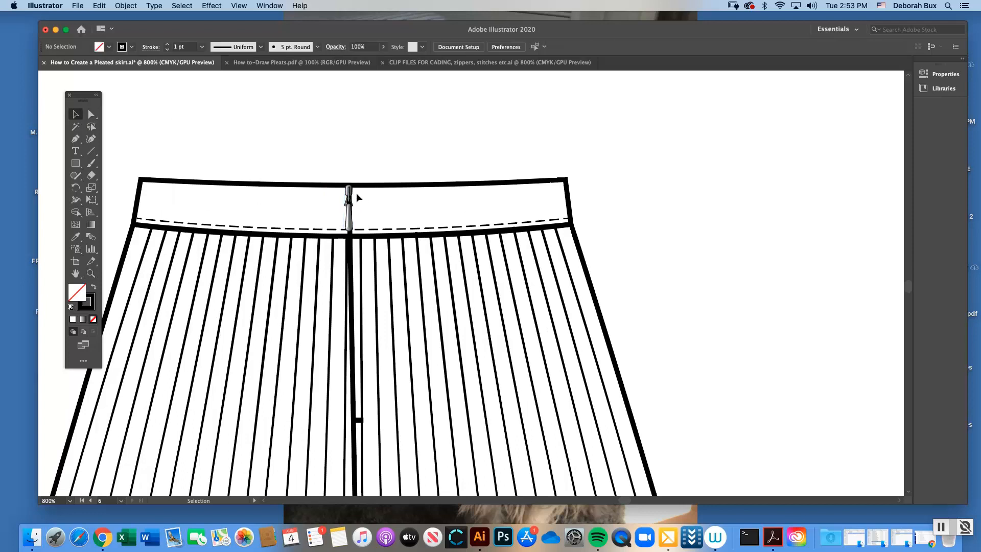
{"action": "left_click_drag", "start_coordinate": [349, 198], "coordinate": [350, 197]}
{"action": "left_click", "coordinate": [388, 155]}
Group all parts of the finished back-view skirt, including the seam, bartack and zipper pull, and deselect the group
{"action": "key", "text": "a"}
{"action": "key", "text": "super+1"}
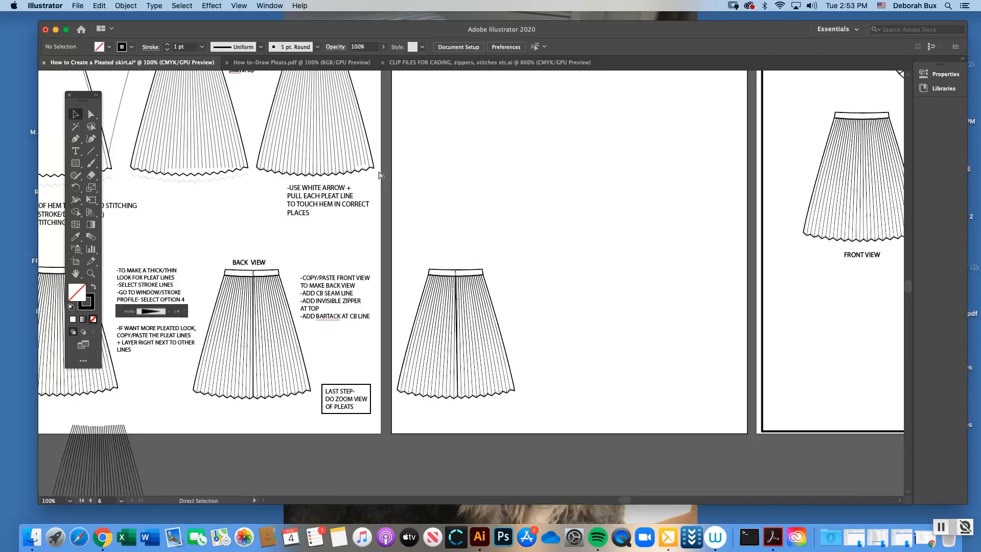
{"action": "left_click_drag", "start_coordinate": [401, 254], "coordinate": [524, 418]}
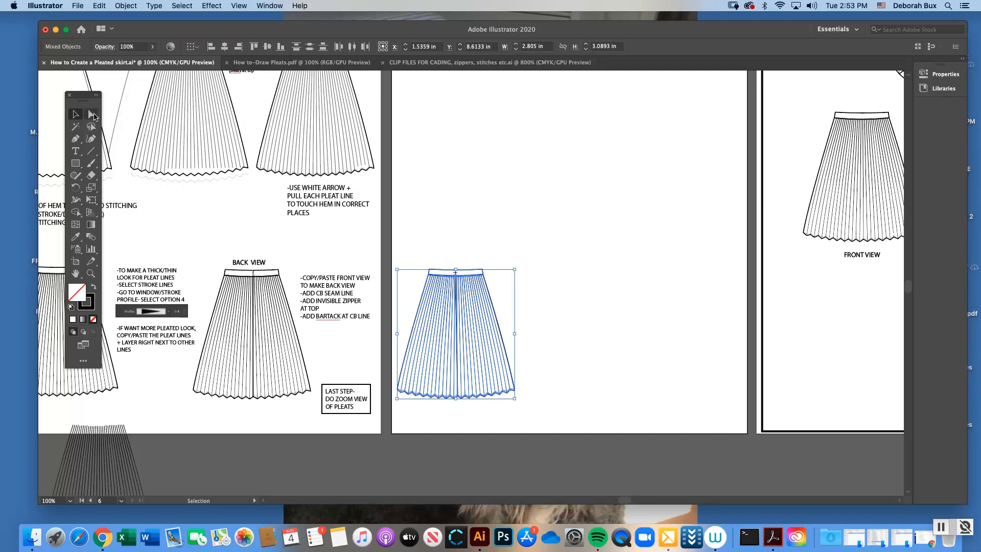
{"action": "left_click", "coordinate": [126, 6]}
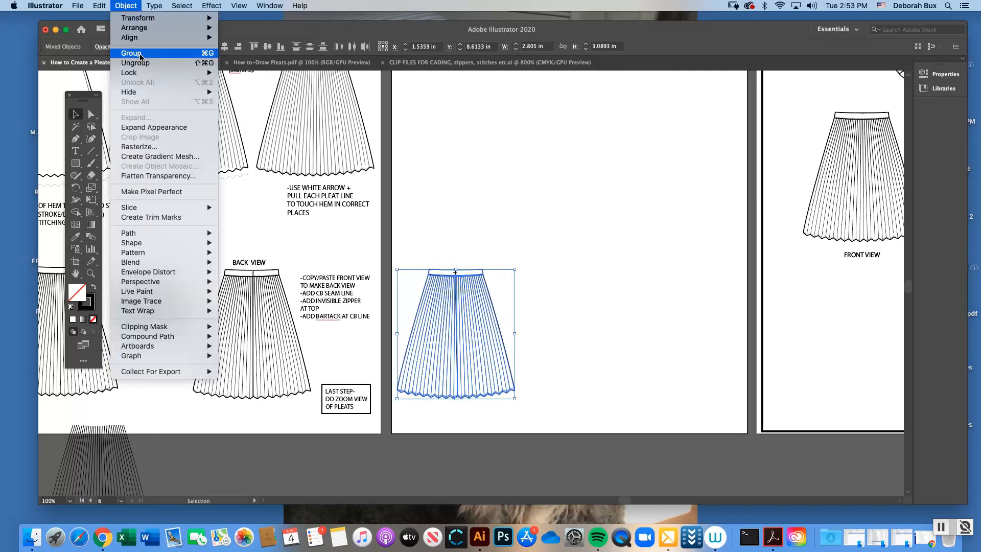
{"action": "left_click", "coordinate": [139, 60]}
{"action": "left_click", "coordinate": [517, 213]}
Examine the CAD TEMPLATE- COMPLETE page, including its front, back and zoom views, the style title and the name and date block
{"action": "key", "text": "super+minus"}
{"action": "key", "text": "super+minus"}
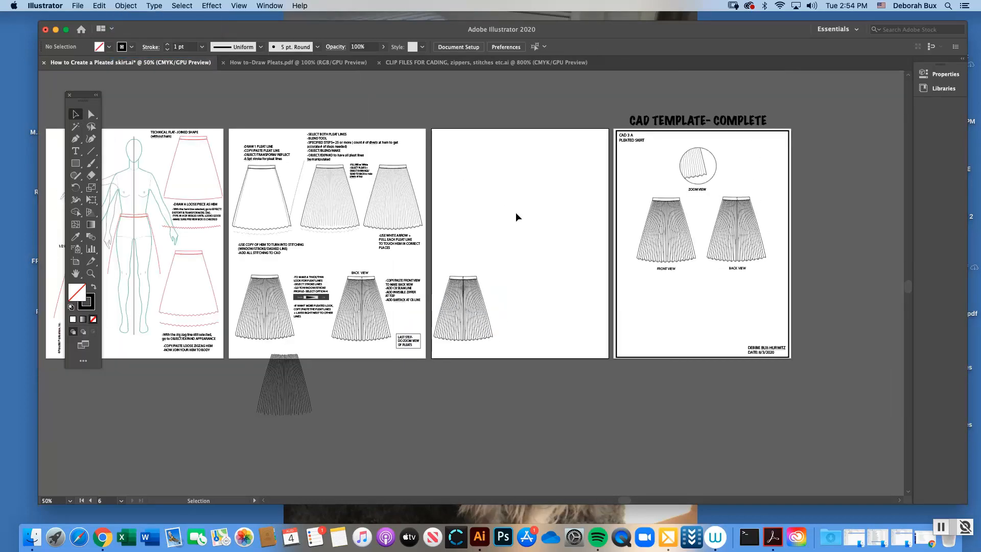
{"action": "left_click_drag", "start_coordinate": [622, 499], "coordinate": [640, 499]}
{"action": "left_click", "coordinate": [91, 274]}
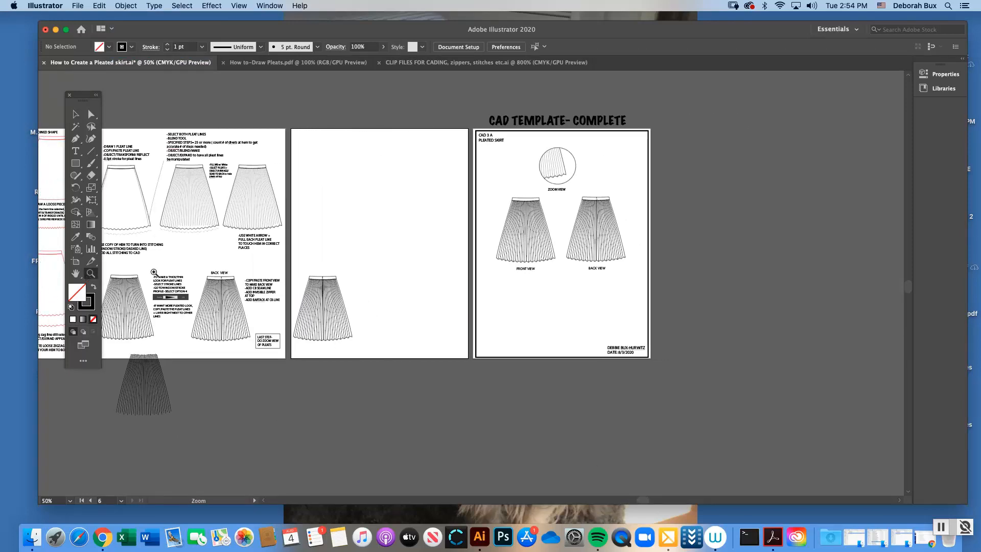
{"action": "left_click", "coordinate": [621, 243]}
{"action": "left_click", "coordinate": [450, 271]}
{"action": "left_click", "coordinate": [507, 275]}
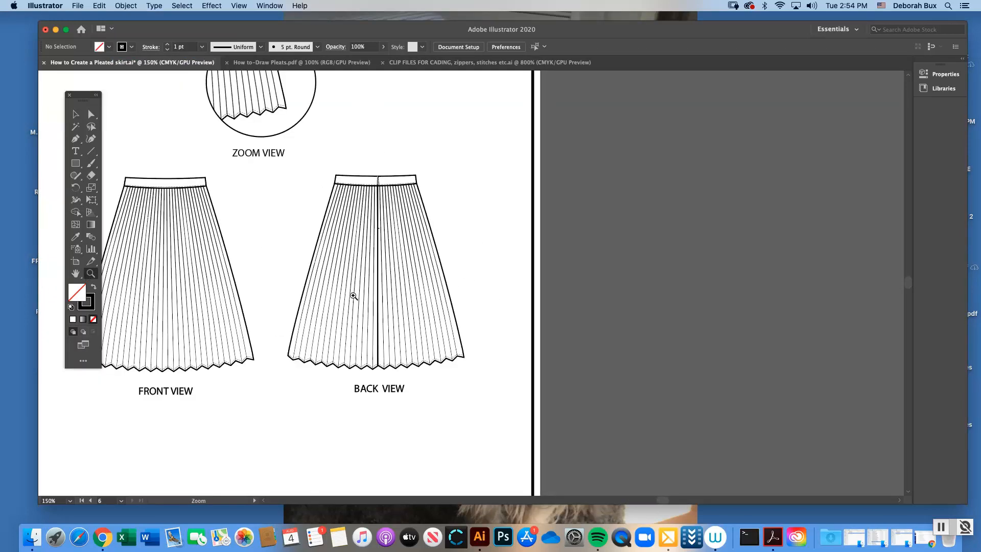
{"action": "left_click", "coordinate": [76, 114]}
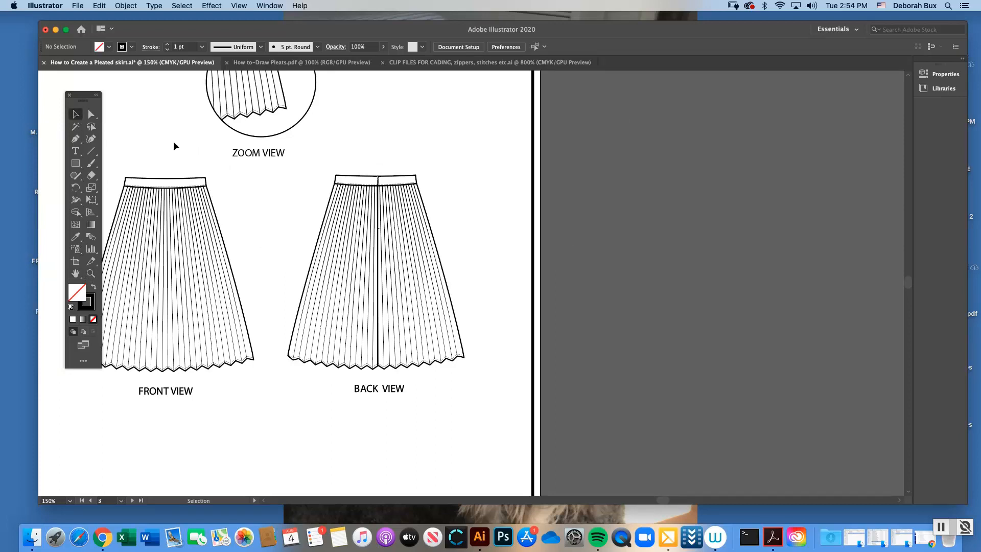
{"action": "key", "text": "super+1"}
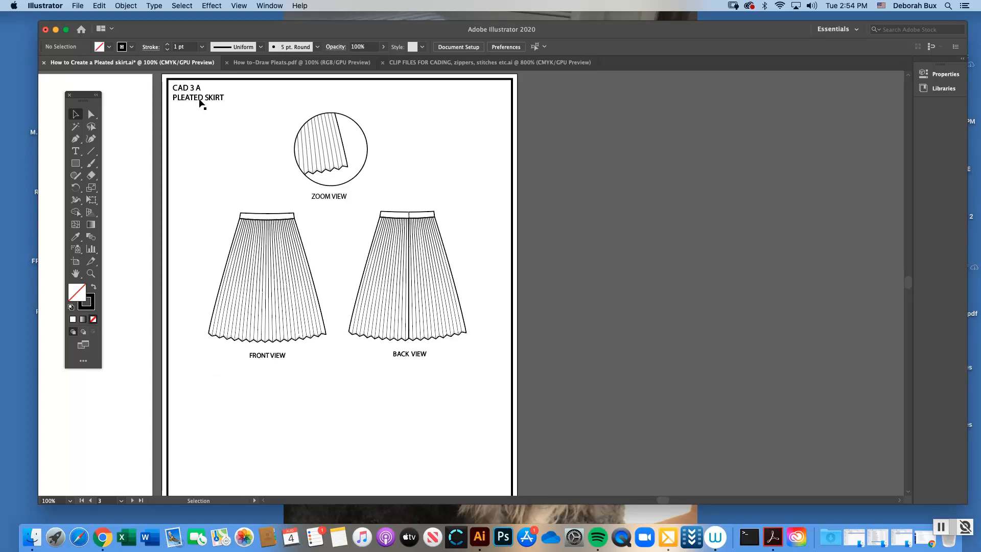
{"action": "left_click_drag", "start_coordinate": [909, 283], "coordinate": [900, 276]}
{"action": "key", "text": "super+minus"}
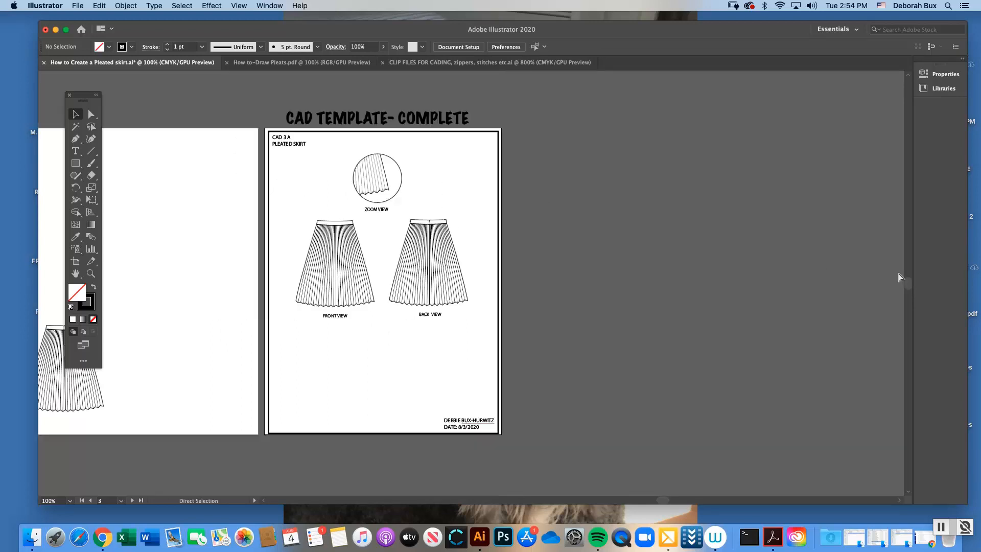